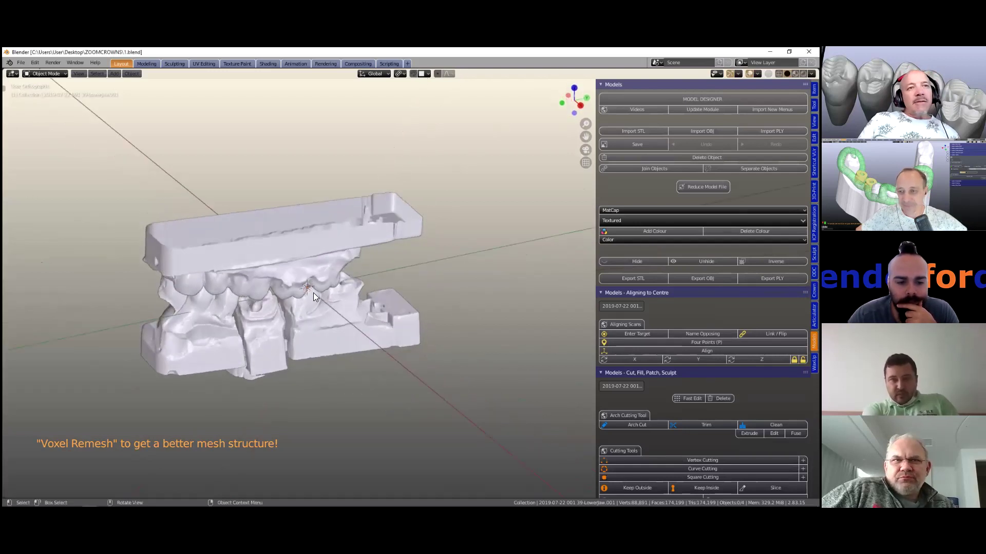
# - Examine the opposing upper and lower jaw models from the front and from several side angles
pyautogui.scroll(2, 312, 292)
pyautogui.moveTo(432, 260); pyautogui.dragTo(474, 253, button='middle')
pyautogui.scroll(3, 475, 252)
pyautogui.scroll(-4, 393, 272)
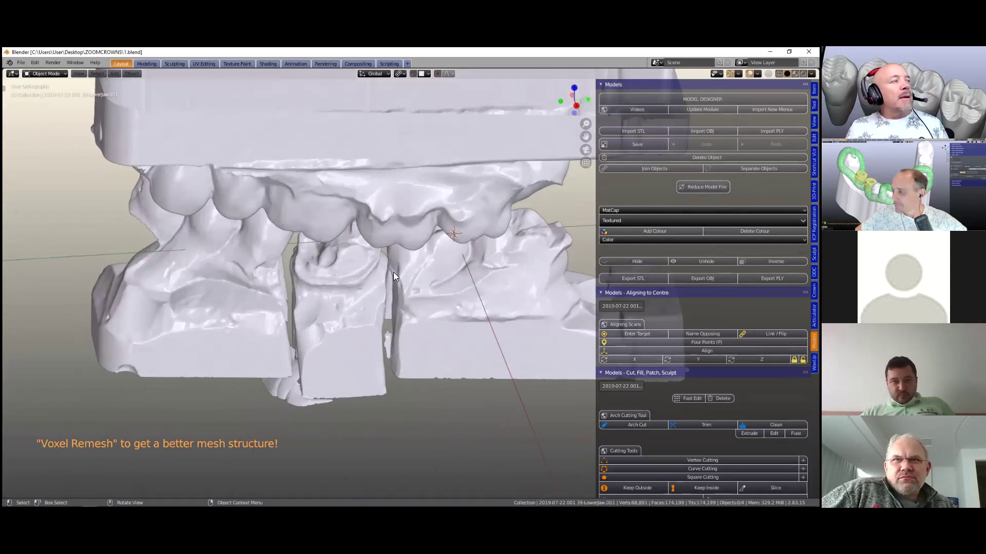
pyautogui.press('`')
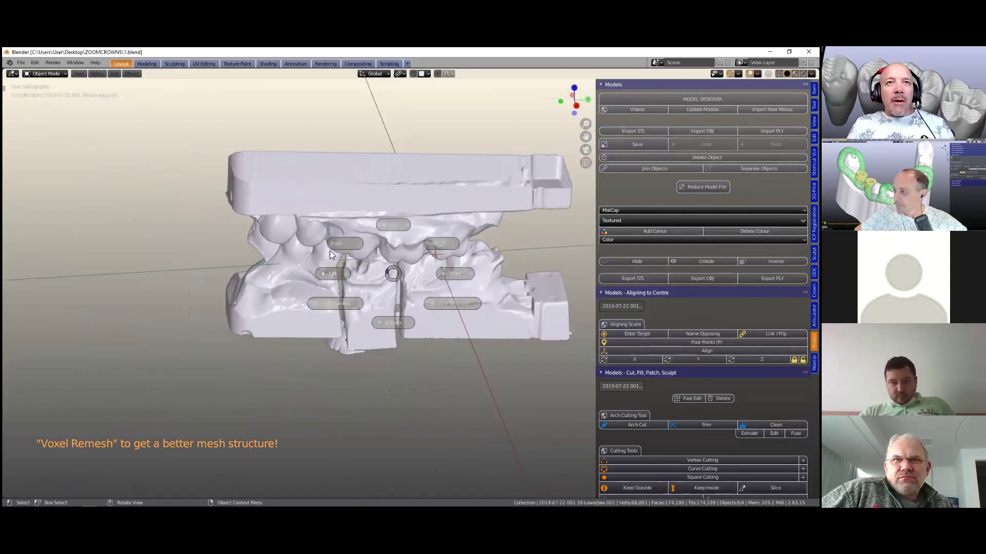
pyautogui.press('Escape')
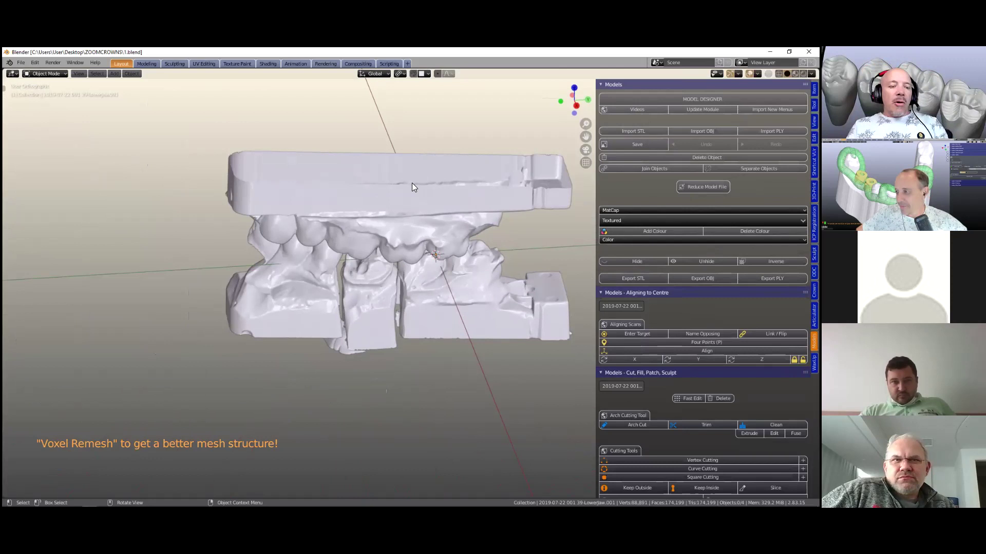
pyautogui.moveTo(292, 186); pyautogui.dragTo(368, 220, button='middle')
pyautogui.press('KP_1')
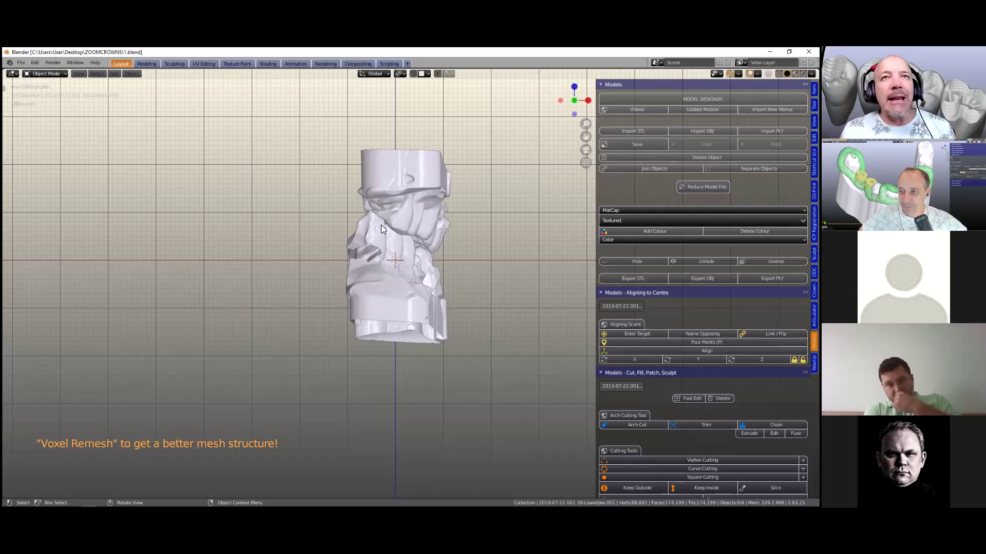
pyautogui.moveTo(388, 225); pyautogui.dragTo(349, 272, button='middle')
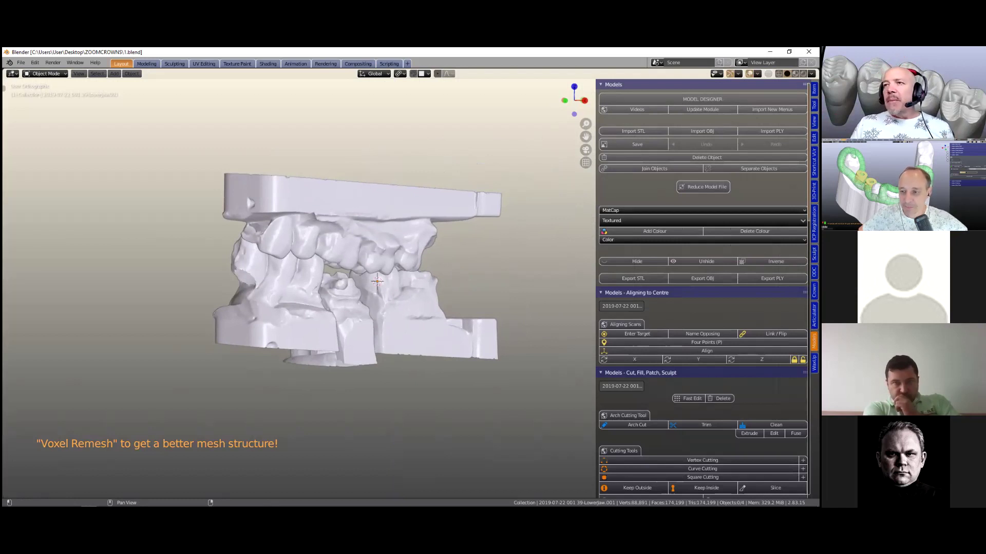
# - Bring up the Crown & Bridge tools with only the main module section expanded, and select the upper jaw model to inspect it
pyautogui.click(814, 291)
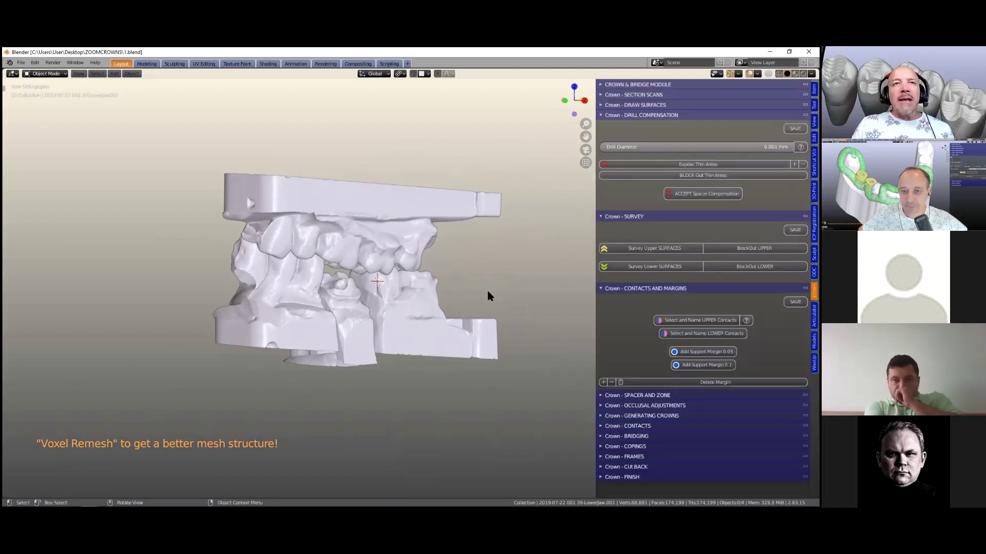
pyautogui.keyDown('ctrl'); pyautogui.click(619, 83); pyautogui.keyUp('ctrl')
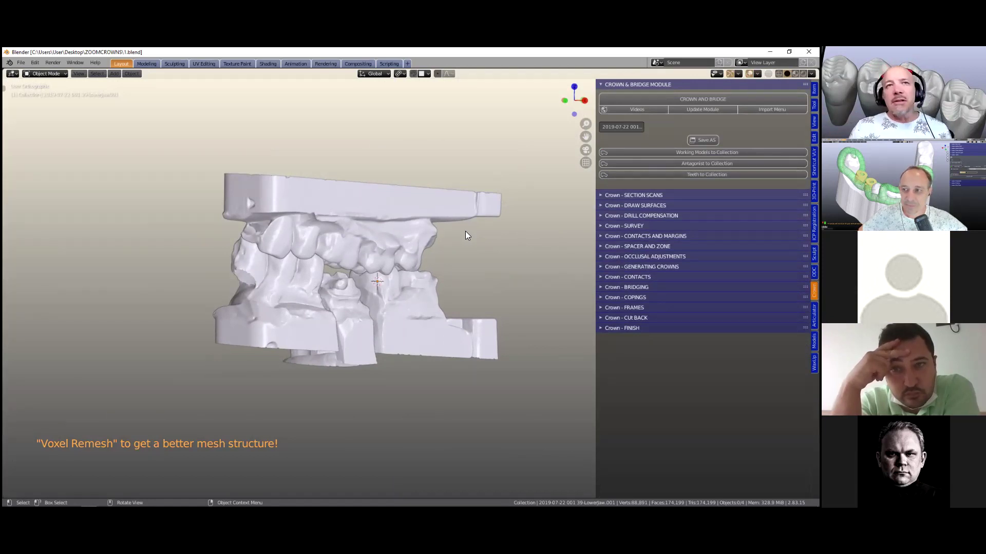
pyautogui.click(396, 216)
pyautogui.moveTo(395, 217); pyautogui.dragTo(359, 213, button='middle')
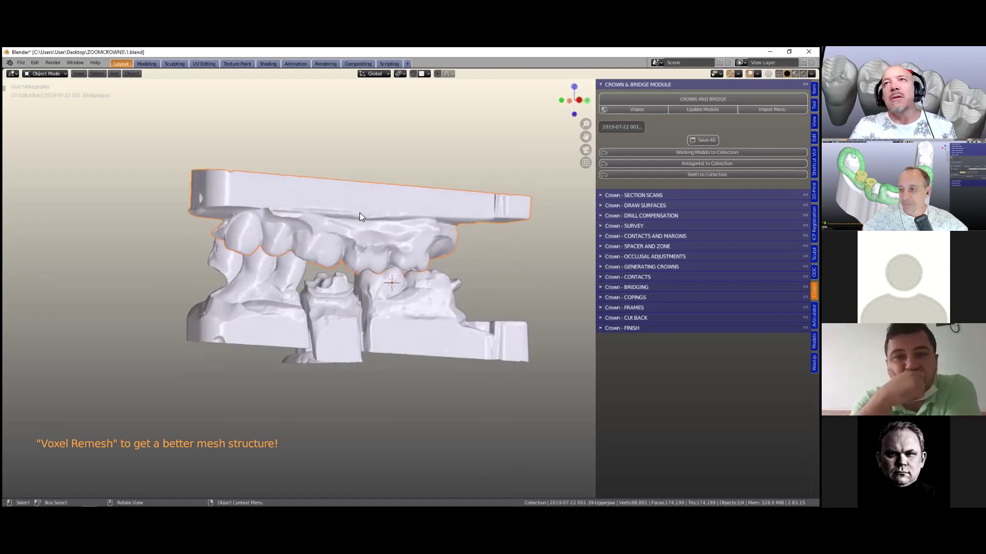
pyautogui.moveTo(360, 213); pyautogui.dragTo(355, 206, button='middle')
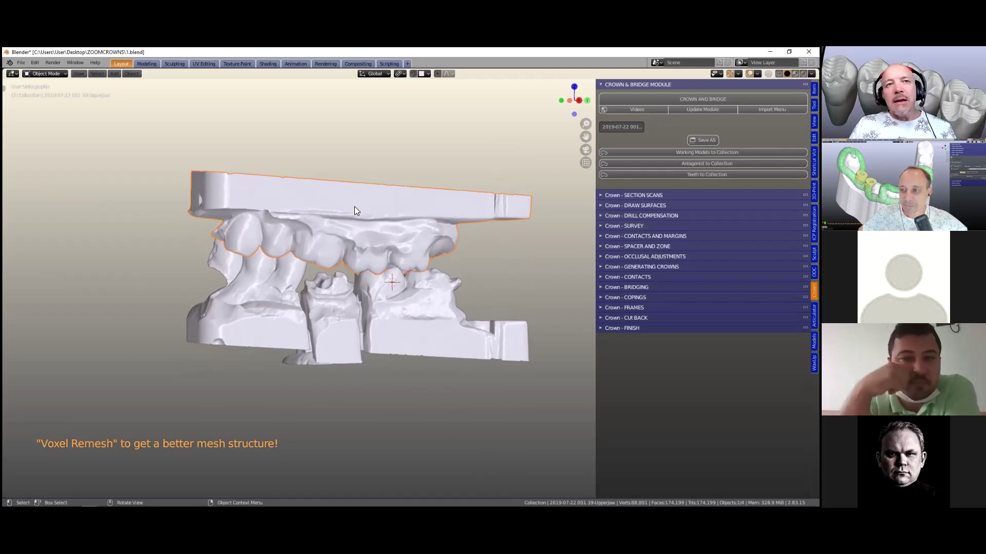
pyautogui.scroll(2, 339, 308)
pyautogui.scroll(3, 339, 306)
pyautogui.scroll(-2, 339, 306)
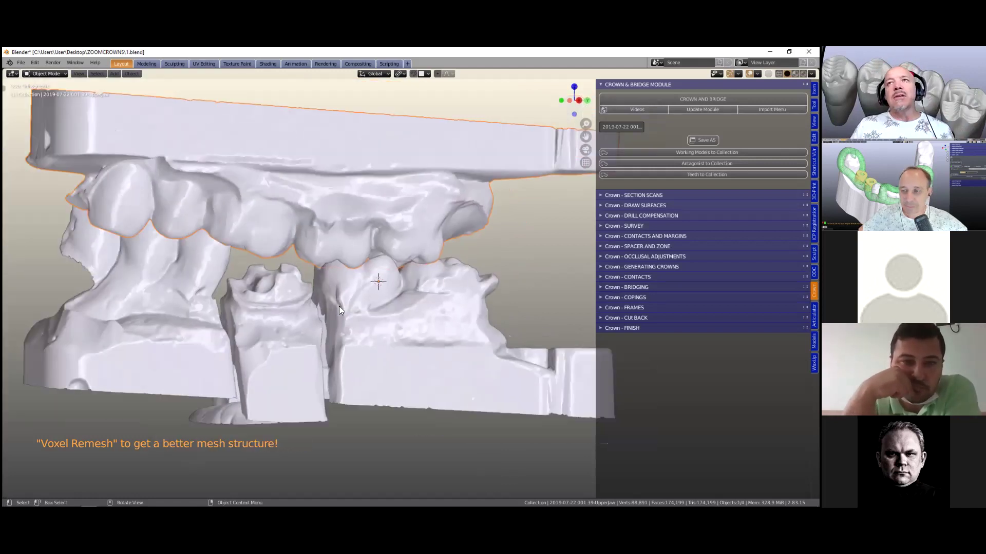
# - Select all three separate lower jaw sections together and move them to the working models collection
pyautogui.moveTo(340, 302); pyautogui.dragTo(312, 218, button='middle')
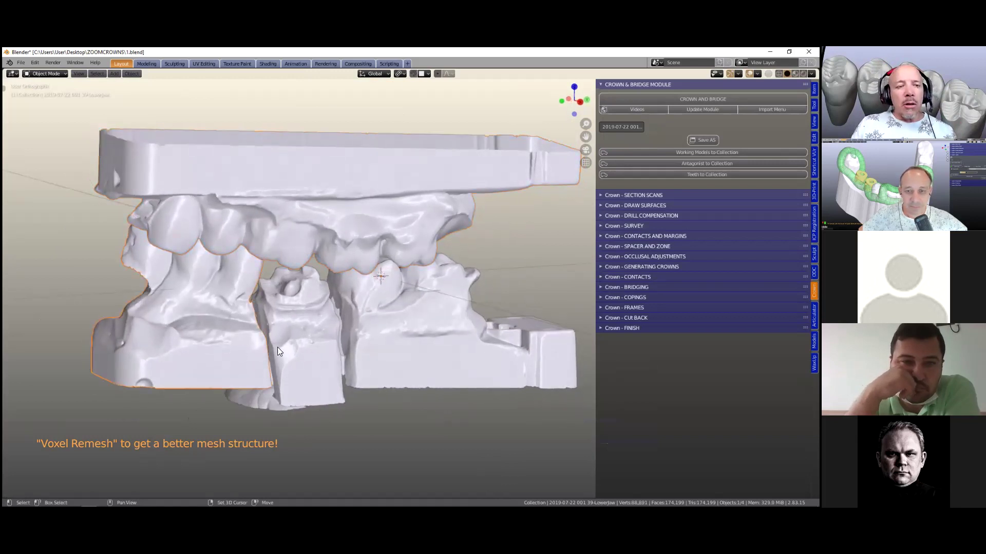
pyautogui.keyDown('shift'); pyautogui.click(369, 331); pyautogui.keyUp('shift')
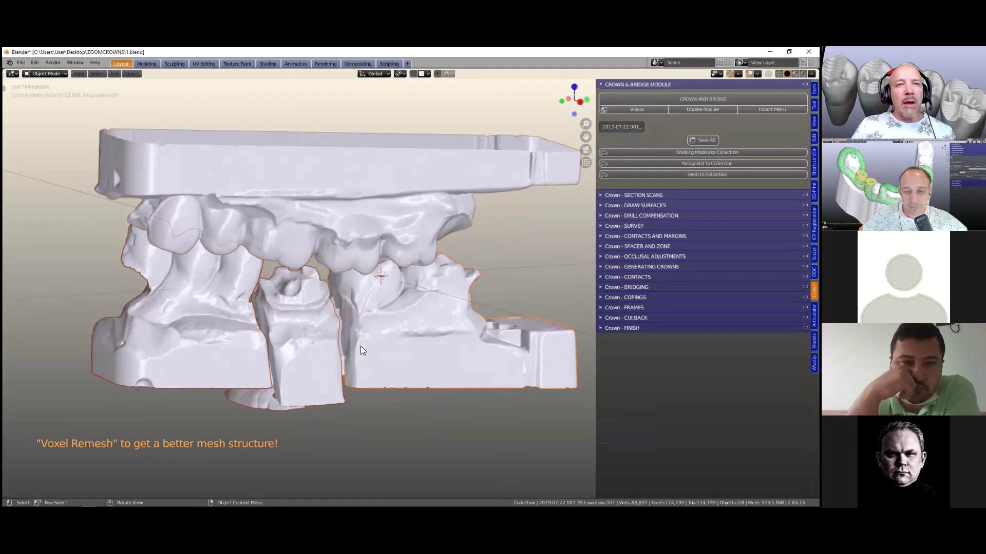
pyautogui.scroll(5, 339, 325)
pyautogui.scroll(-4, 344, 318)
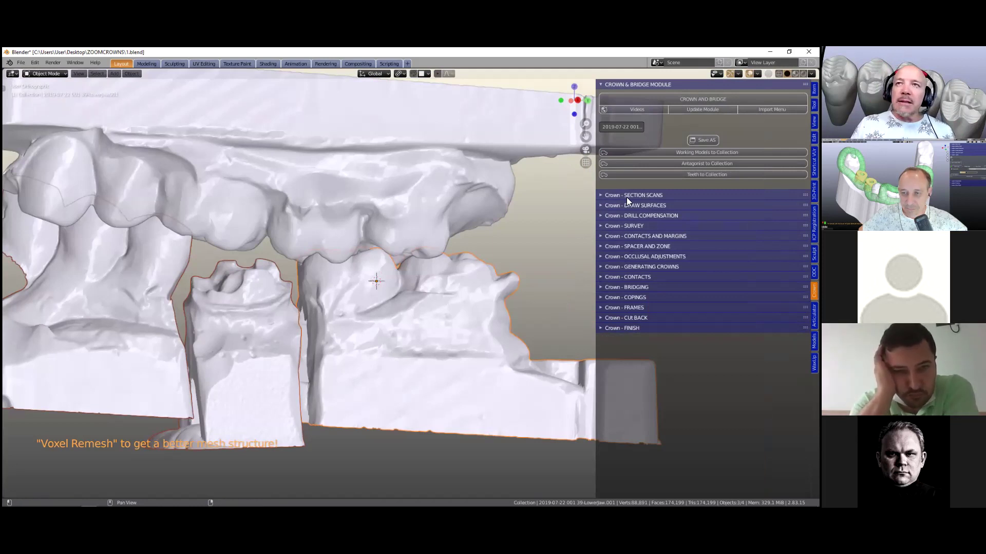
pyautogui.click(605, 196)
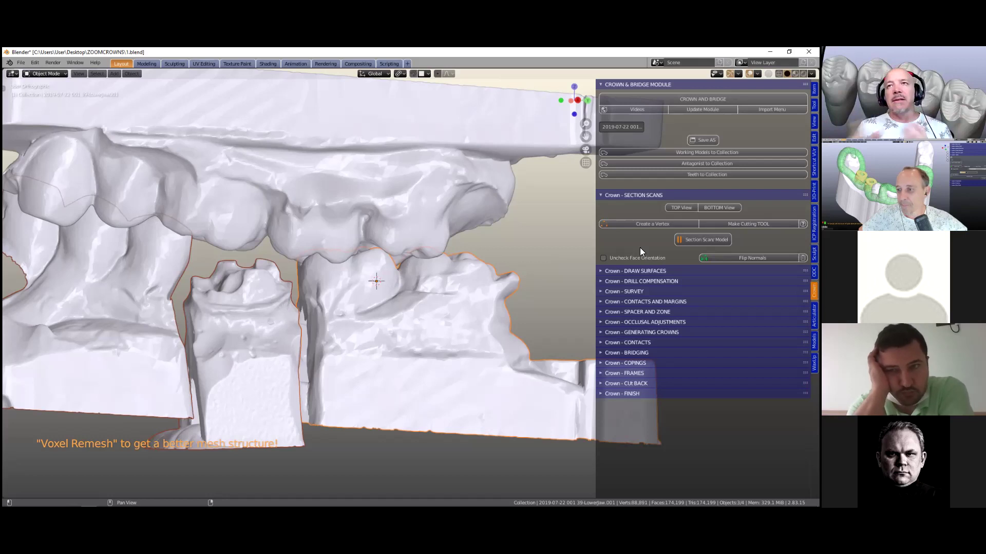
pyautogui.click(601, 193)
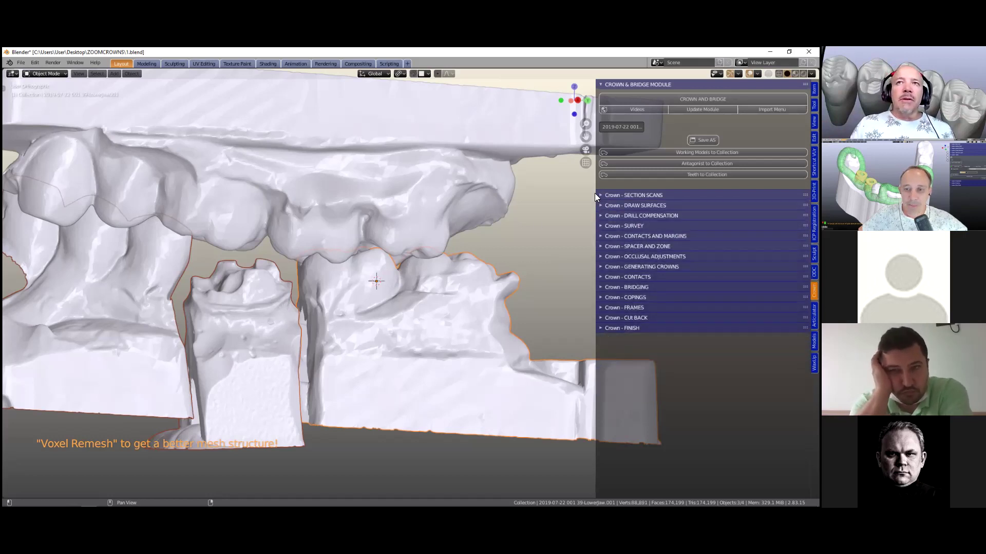
pyautogui.moveTo(493, 251); pyautogui.dragTo(495, 268, button='middle')
pyautogui.scroll(-1, 495, 268)
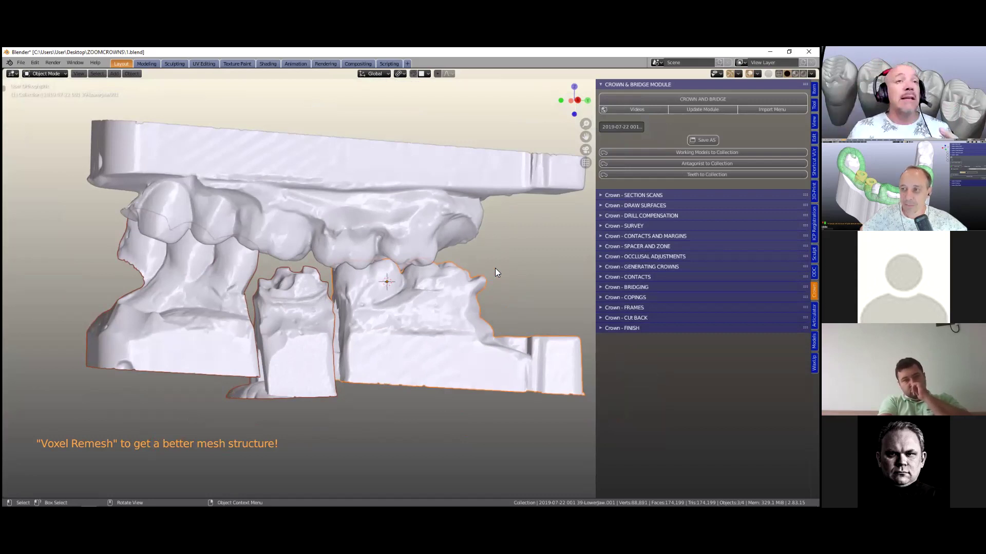
pyautogui.moveTo(457, 304); pyautogui.dragTo(427, 313, button='middle')
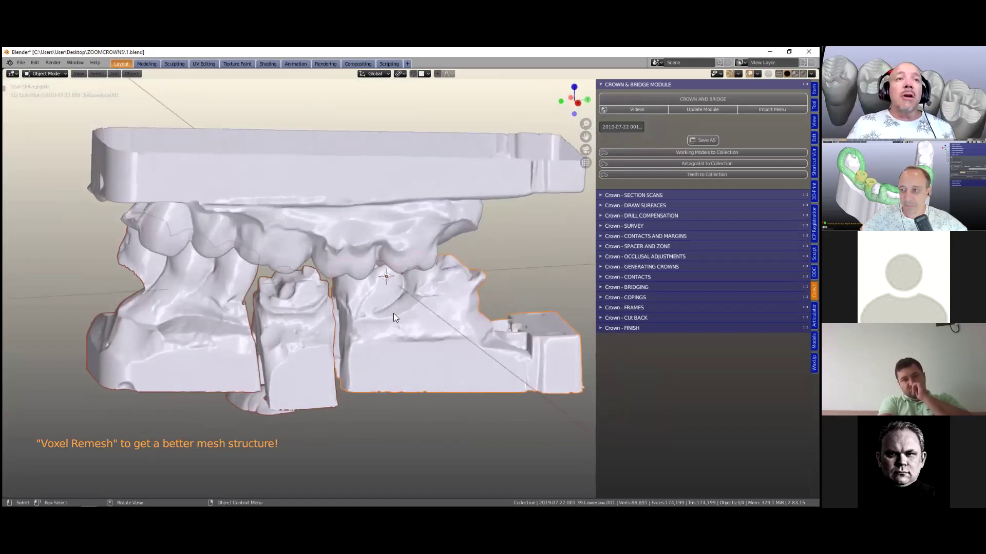
pyautogui.moveTo(248, 344); pyautogui.dragTo(312, 266, button='middle')
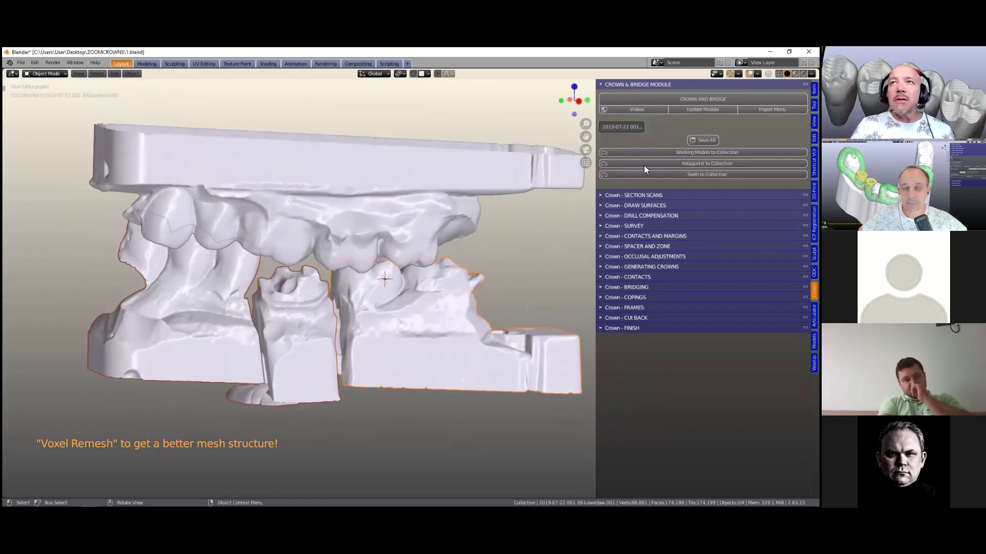
pyautogui.click(706, 153)
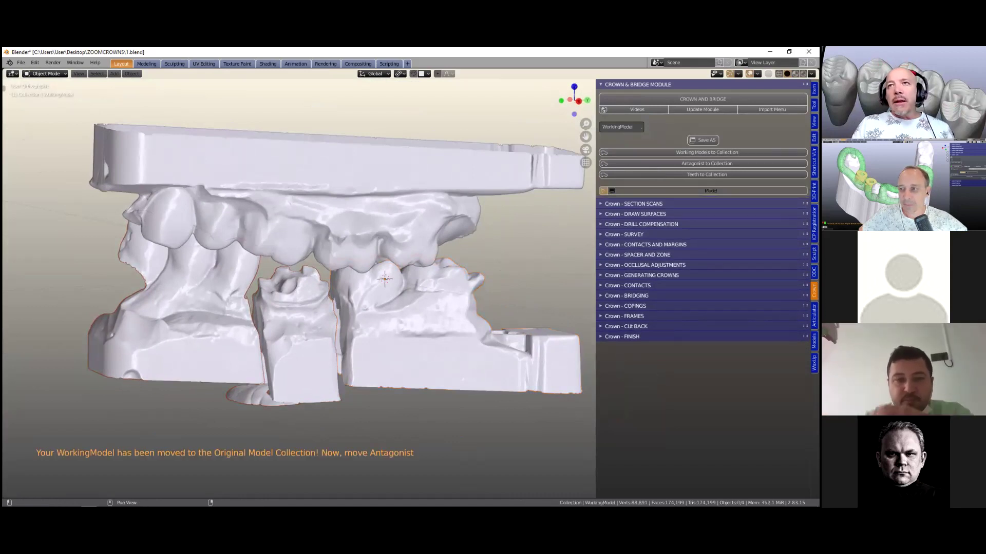
# - Hide and show the Model collection several times to check which parts it holds
pyautogui.click(711, 190)
pyautogui.click(710, 191)
pyautogui.click(710, 191)
pyautogui.click(710, 191)
pyautogui.click(710, 191)
pyautogui.click(710, 190)
pyautogui.click(710, 191)
pyautogui.click(710, 190)
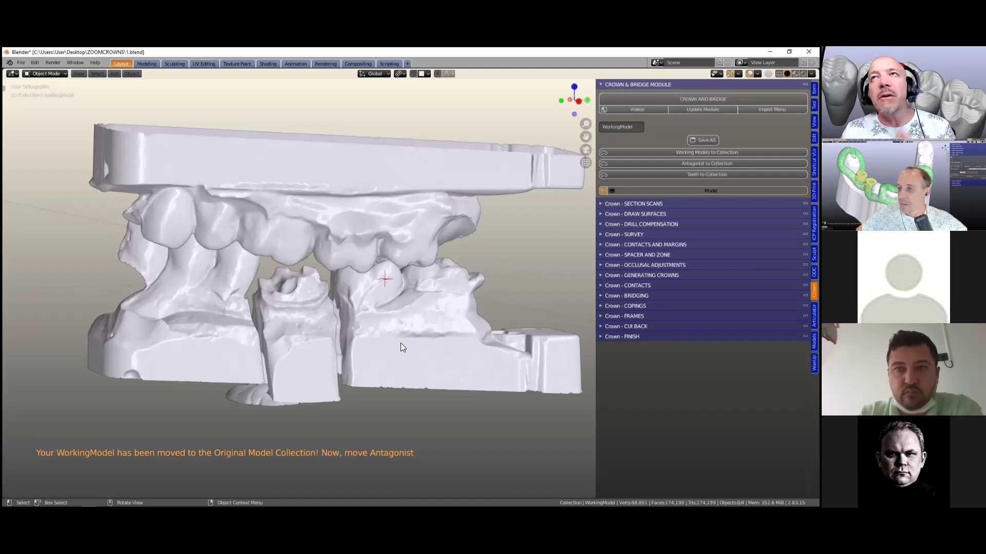
# - Select the upper jaw model and move it to the antagonist collection
pyautogui.scroll(-2, 400, 343)
pyautogui.click(352, 210)
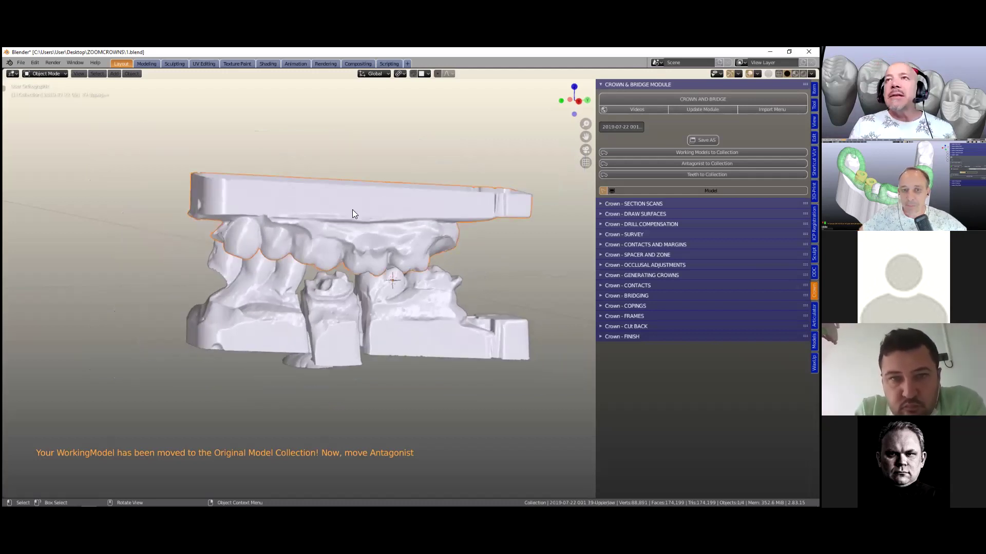
pyautogui.press('shift')
pyautogui.click(706, 163)
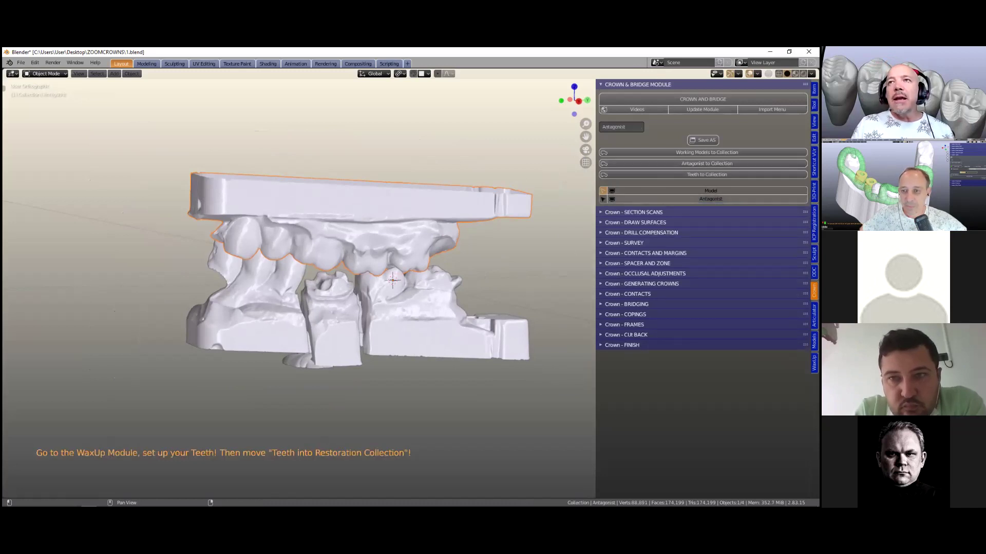
# - Hide and show the Antagonist and Model collections in turn to verify that each contains the right jaw
pyautogui.click(710, 198)
pyautogui.click(710, 199)
pyautogui.click(710, 199)
pyautogui.click(710, 199)
pyautogui.click(710, 190)
pyautogui.click(710, 190)
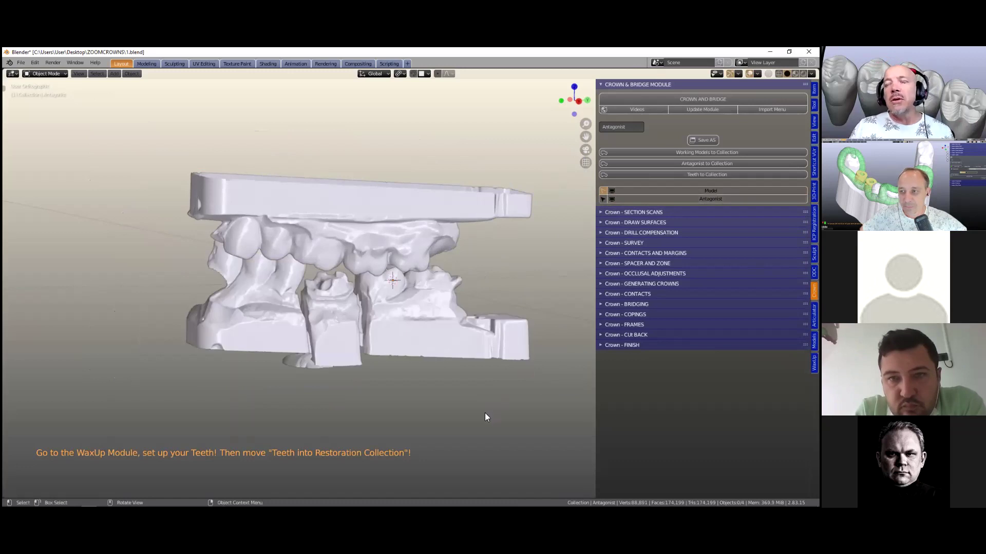
# - Import the generic tooth library from the WaxUp module and bring the teeth and jaw models into view
pyautogui.press('shift')
pyautogui.scroll(-2, 491, 381)
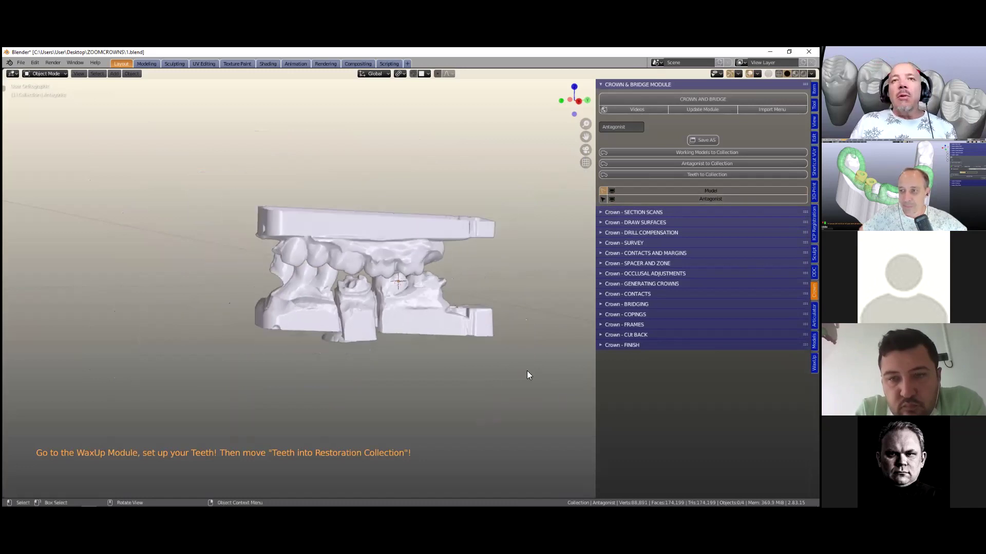
pyautogui.click(813, 363)
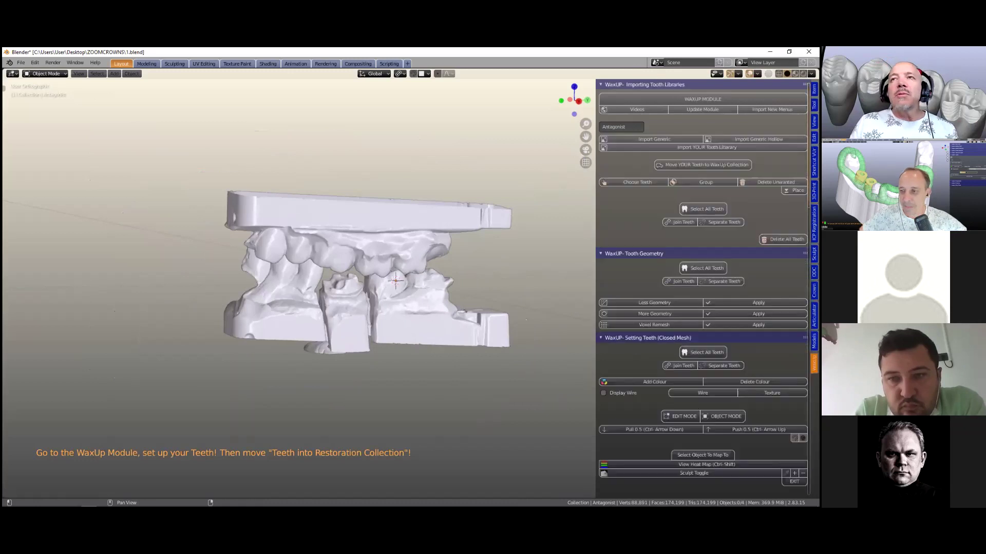
pyautogui.click(642, 139)
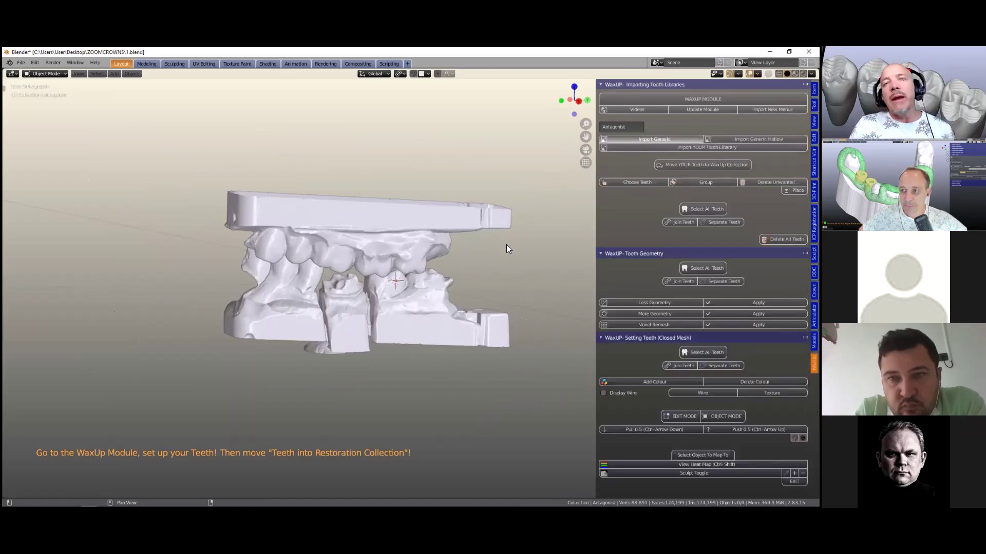
pyautogui.moveTo(498, 248); pyautogui.dragTo(408, 347, button='middle')
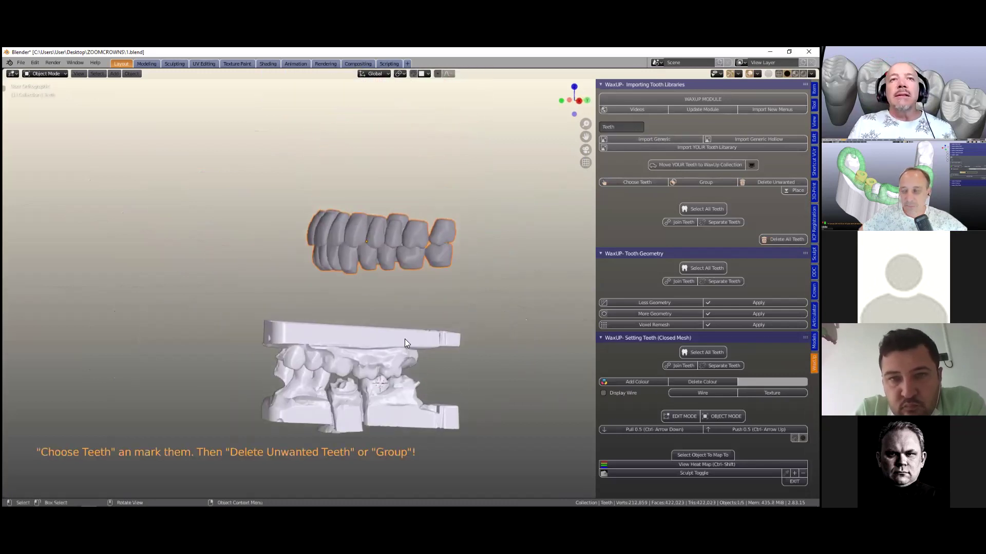
# - Choose a single lower molar from the imported tooth set and remove the unwanted teeth
pyautogui.scroll(3, 409, 329)
pyautogui.click(618, 182)
pyautogui.click(410, 238)
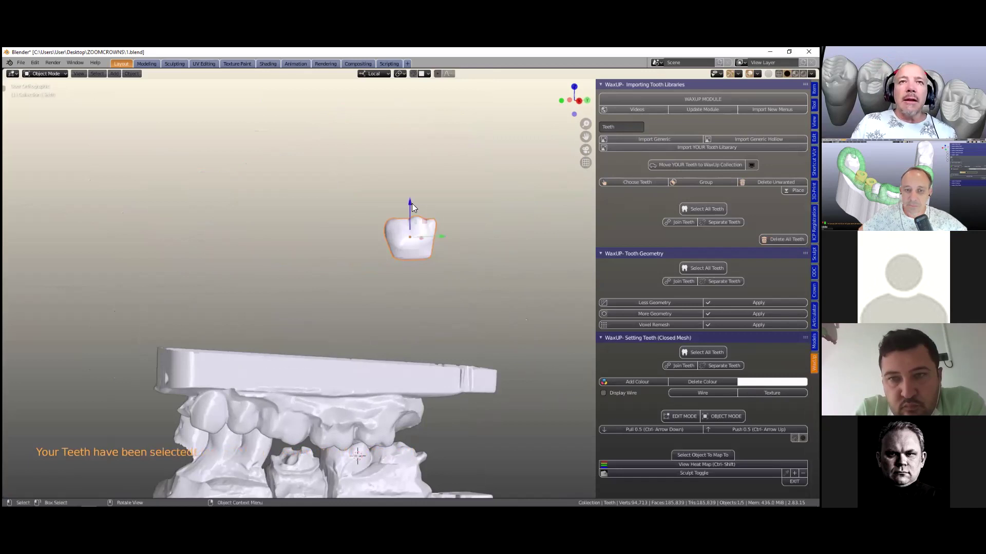
# - Lower the chosen molar vertically to the level of the lower jaw's teeth
pyautogui.press('g')
pyautogui.press('z')
pyautogui.click(402, 391)
pyautogui.keyDown('shift'); pyautogui.moveTo(401, 391); pyautogui.dragTo(456, 247, button='middle'); pyautogui.keyUp('shift')
pyautogui.moveTo(450, 288); pyautogui.dragTo(451, 313)
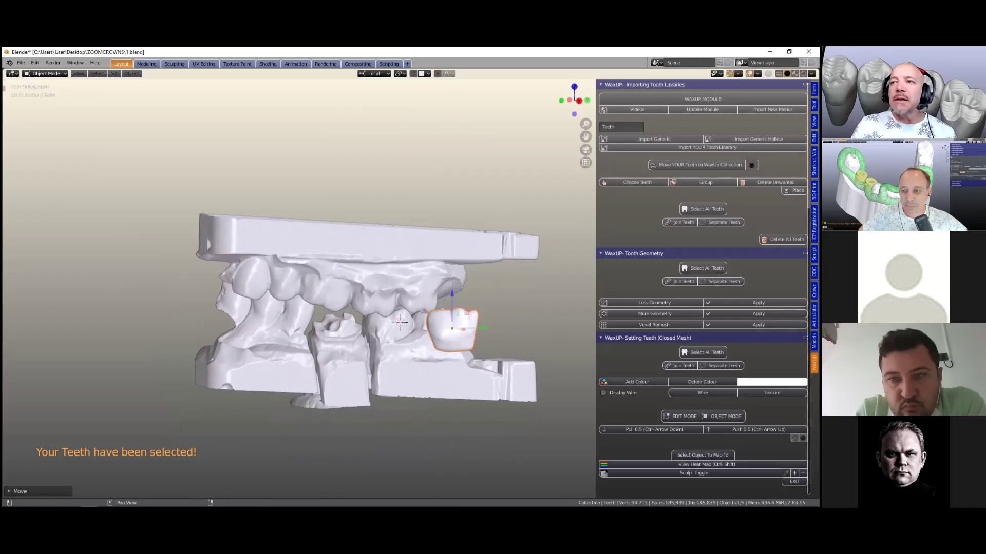
# - Hide the Antagonist collection, then move the molar over the prepared die in an occlusal view and rotate it in line with the arch
pyautogui.click(814, 291)
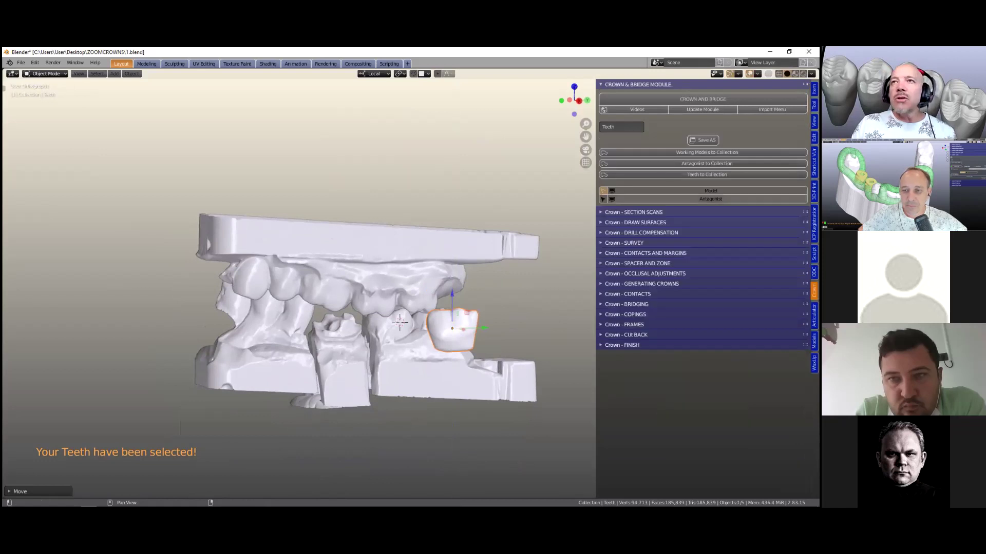
pyautogui.click(611, 198)
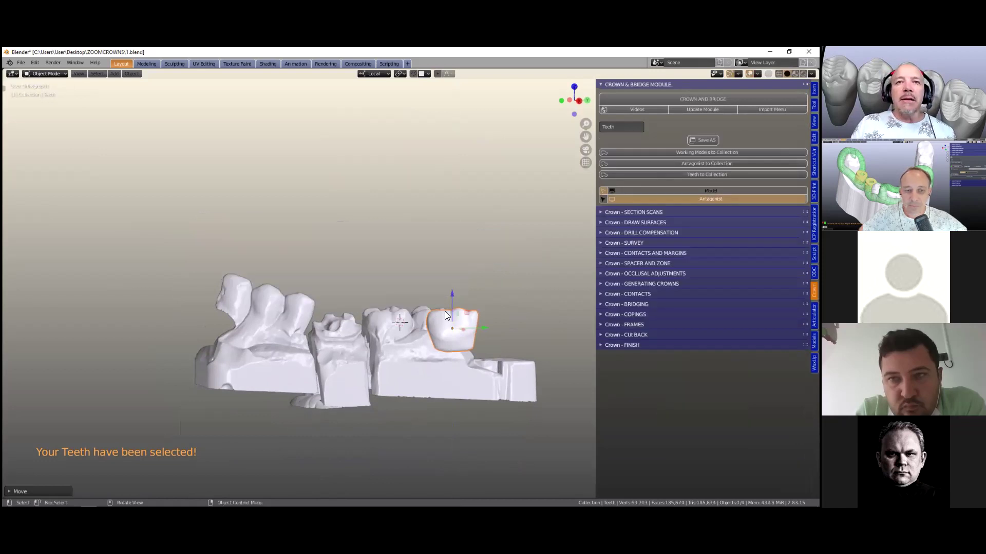
pyautogui.moveTo(455, 286); pyautogui.dragTo(286, 387, button='middle')
pyautogui.scroll(1, 285, 387)
pyautogui.press('g')
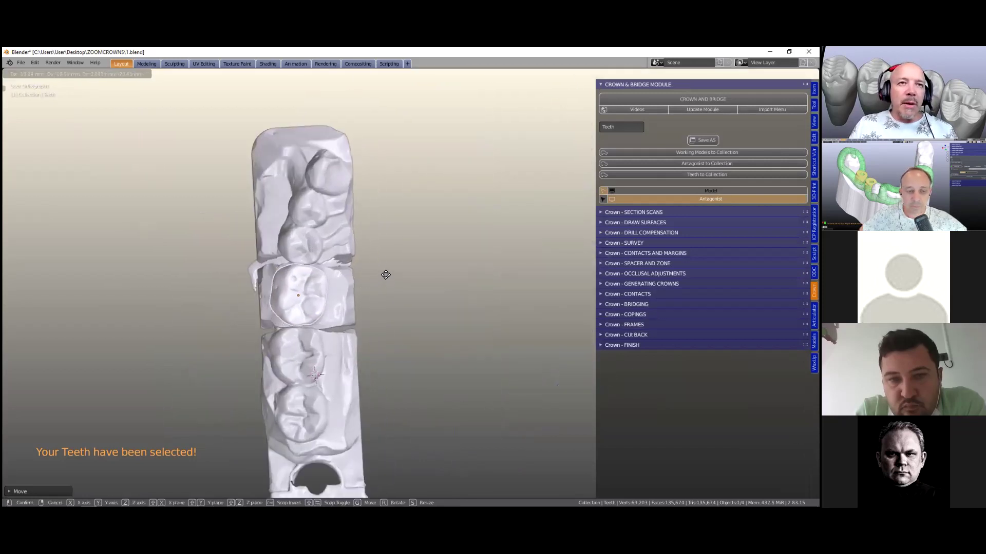
pyautogui.click(385, 273)
pyautogui.press('r')
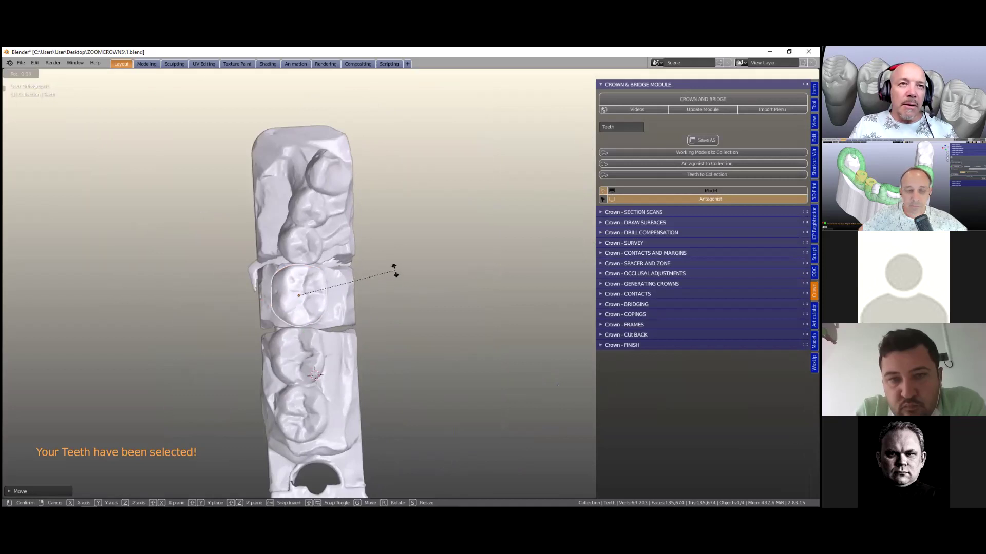
pyautogui.click(396, 276)
pyautogui.scroll(4, 396, 278)
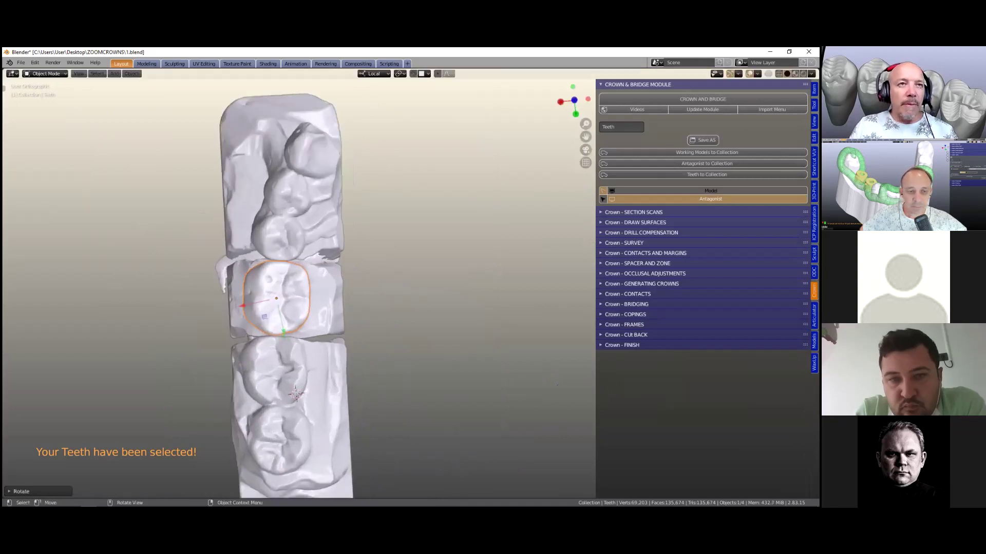
# - Enlarge the molar to fill the gap between the neighbouring teeth and recentre it over the die in the occlusal view
pyautogui.press('s')
pyautogui.rightClick(397, 282)
pyautogui.press('s')
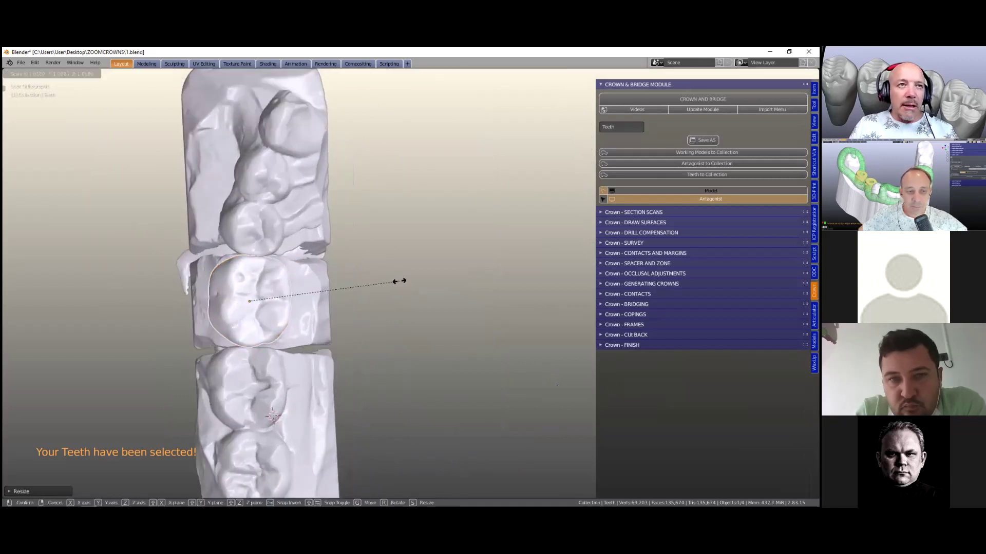
pyautogui.click(402, 281)
pyautogui.press('g')
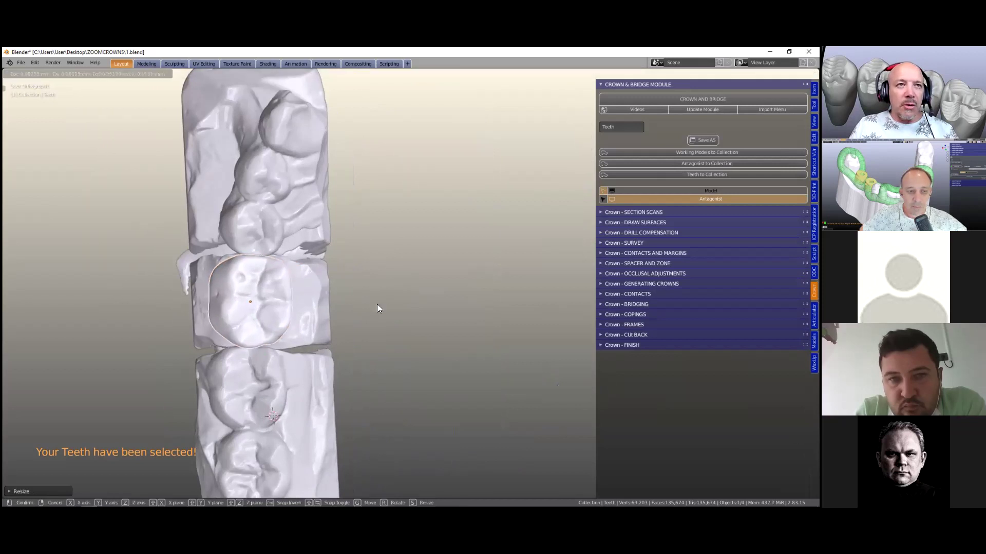
pyautogui.click(378, 307)
# - Adjust the molar's height along Z from a side view so that it seats on the die
pyautogui.moveTo(279, 389); pyautogui.dragTo(249, 271, button='middle')
pyautogui.press('g')
pyautogui.press('z')
pyautogui.click(251, 284)
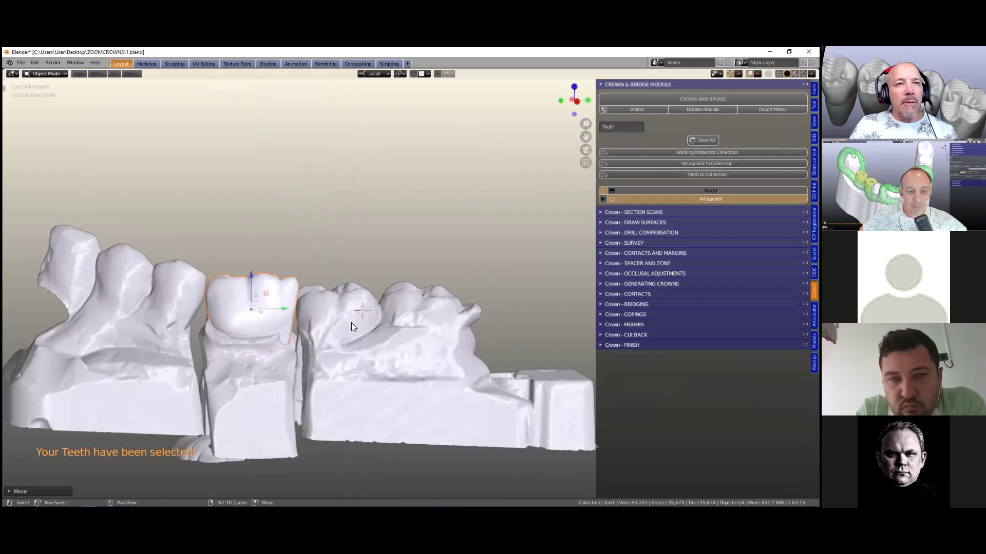
# - Tilt the molar to follow the occlusal plane of the arch and reposition it over the die
pyautogui.keyDown('shift'); pyautogui.moveTo(338, 324); pyautogui.dragTo(452, 304, button='middle'); pyautogui.keyUp('shift')
pyautogui.scroll(1, 458, 308)
pyautogui.press('r')
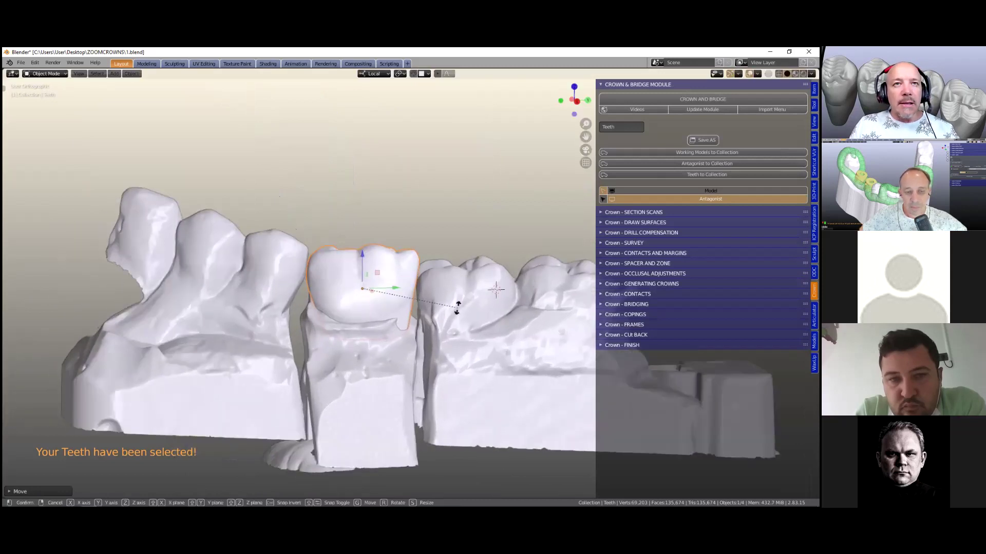
pyautogui.click(454, 317)
pyautogui.press('g')
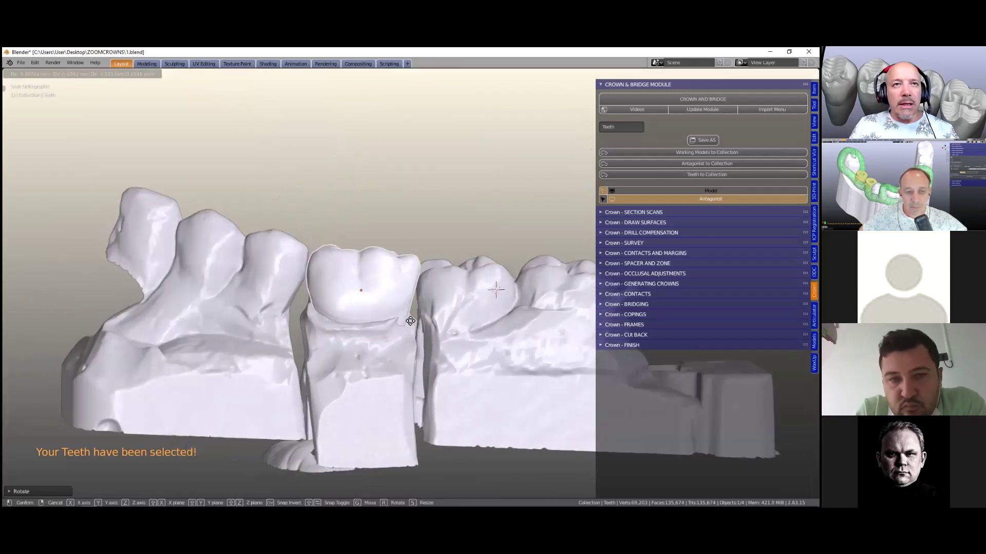
pyautogui.click(451, 331)
# - Refine the molar's size and tilt, and shift it slightly along the arch toward the premolar
pyautogui.press('s')
pyautogui.click(454, 334)
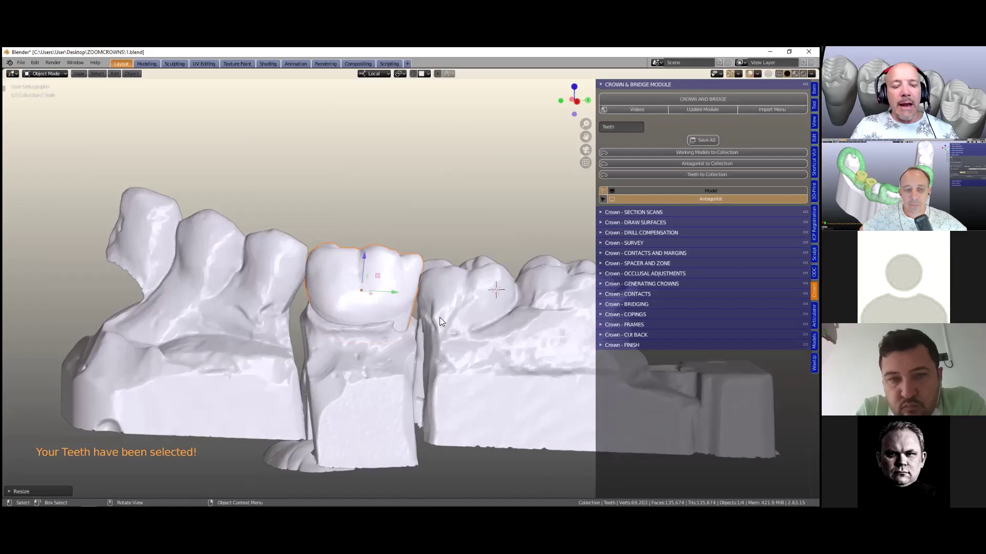
pyautogui.press('s')
pyautogui.click(446, 323)
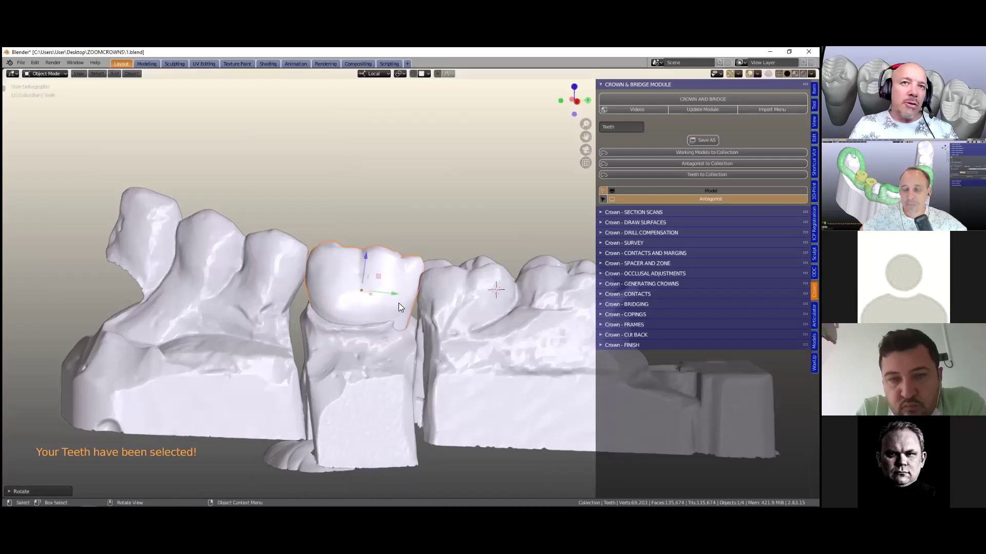
pyautogui.moveTo(395, 294); pyautogui.dragTo(392, 294)
pyautogui.click(399, 294)
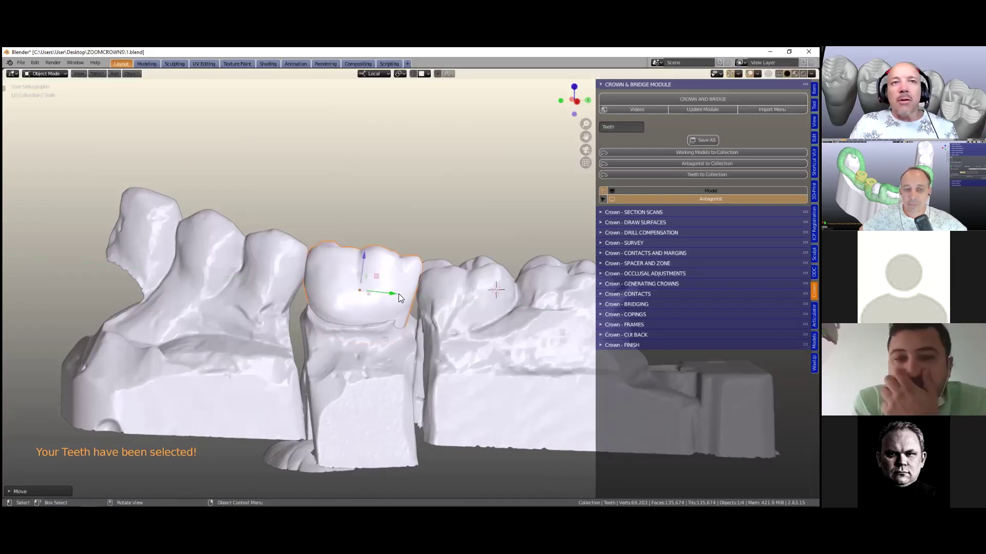
# - Align the molar sideways over the die by moving it along its local X axis
pyautogui.moveTo(383, 343); pyautogui.dragTo(540, 329, button='middle')
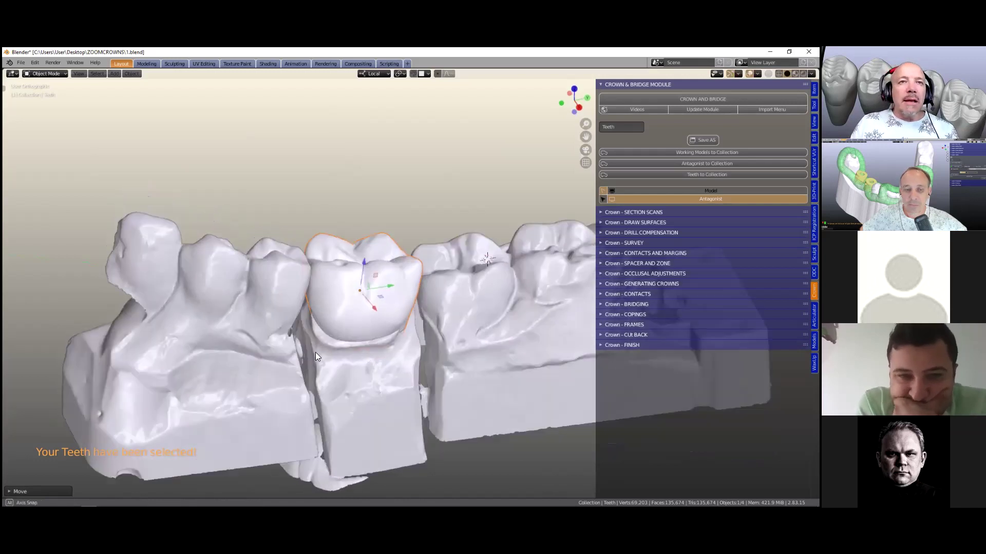
pyautogui.scroll(6, 316, 352)
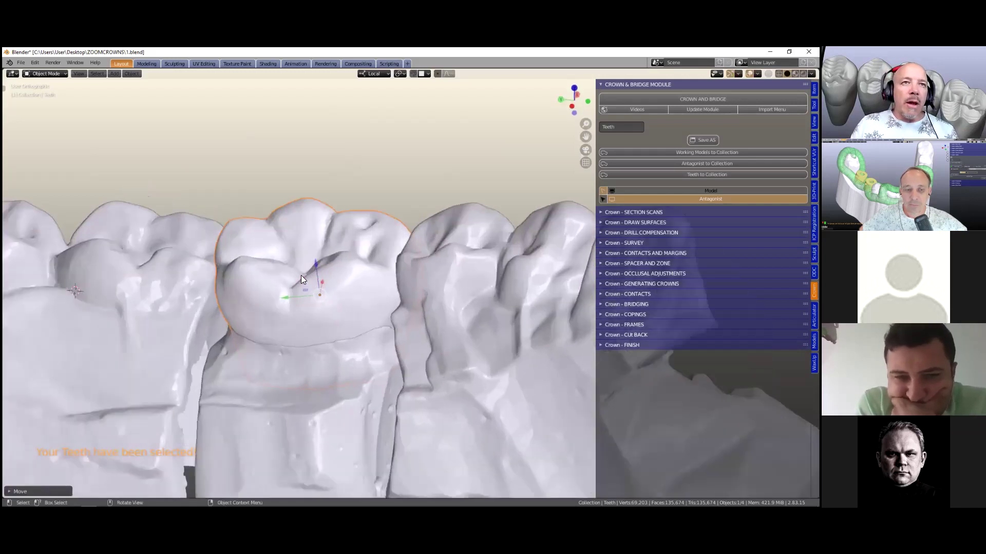
pyautogui.moveTo(301, 275); pyautogui.dragTo(308, 267, button='middle')
pyautogui.press('g')
pyautogui.press('x')
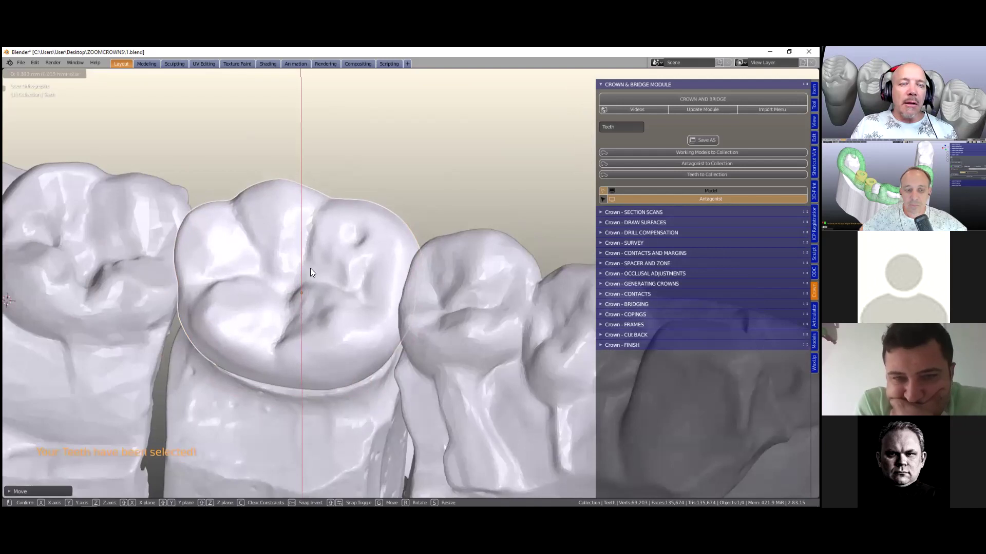
pyautogui.click(233, 278)
# - Check the fitted molar's mesh in edit mode and assign the tooth to the Restorations collection
pyautogui.moveTo(233, 277); pyautogui.dragTo(599, 90, button='middle')
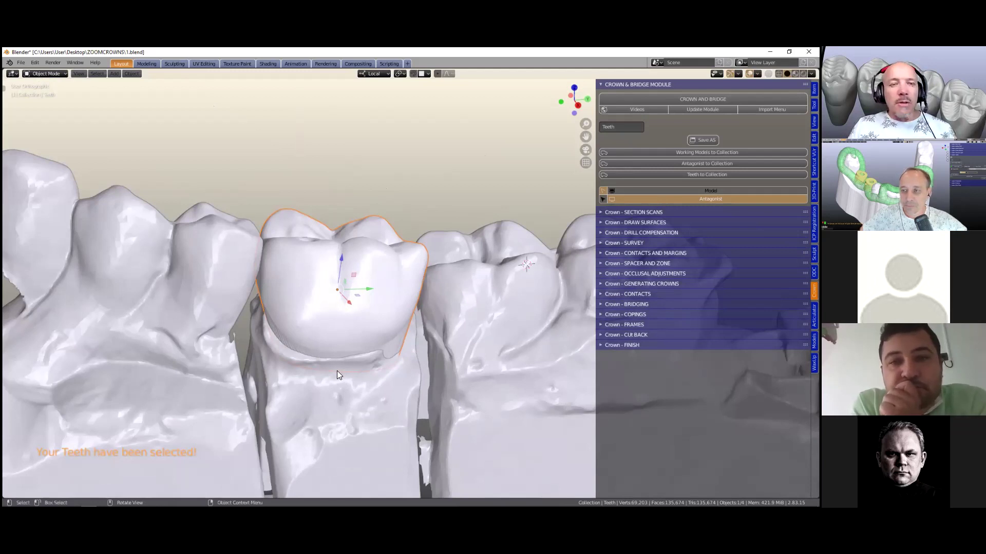
pyautogui.scroll(1, 337, 371)
pyautogui.scroll(1, 337, 371)
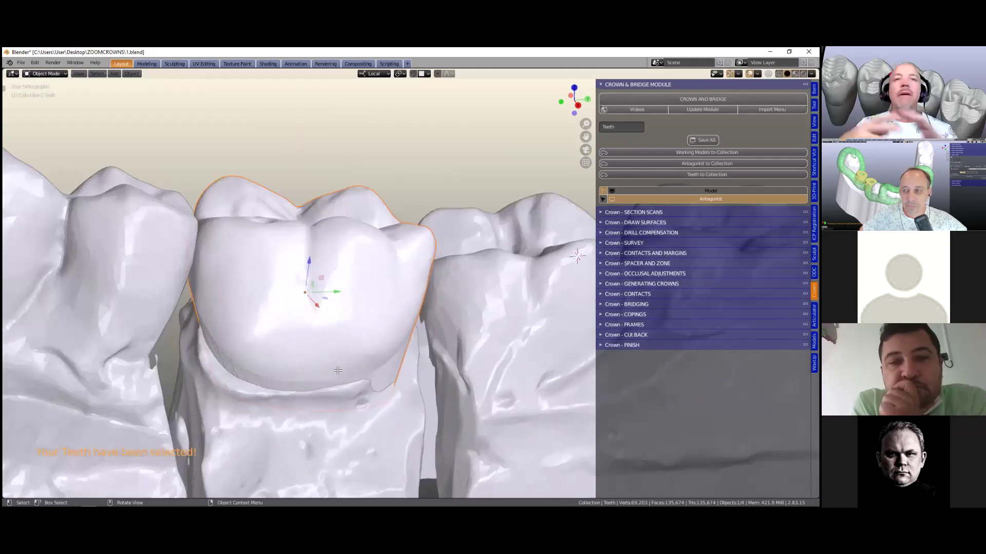
pyautogui.press('Tab')
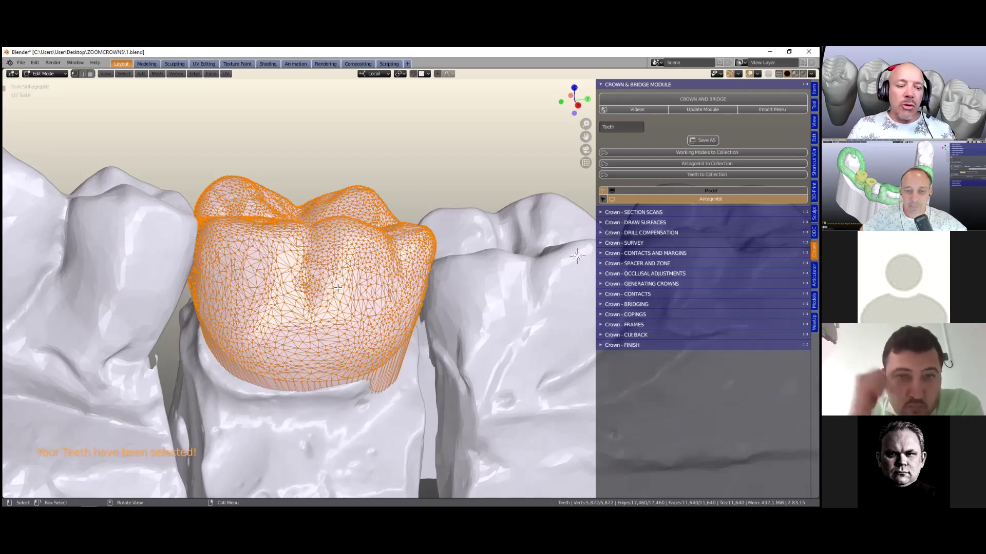
pyautogui.scroll(-2, 336, 288)
pyautogui.press('Tab')
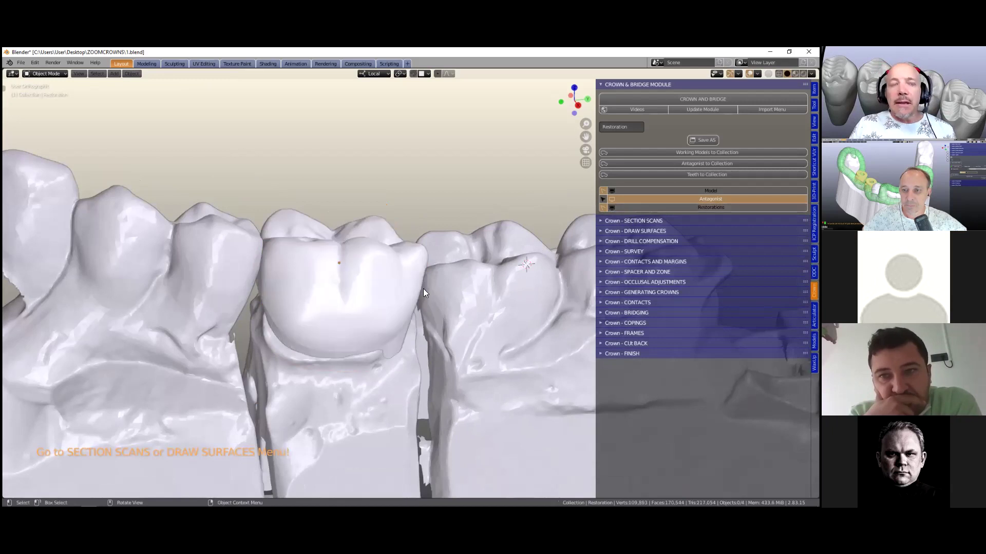
# - Examine the restoration's mesh density in edit mode from several sides, and return to object mode
pyautogui.press('Tab')
pyautogui.scroll(1, 338, 318)
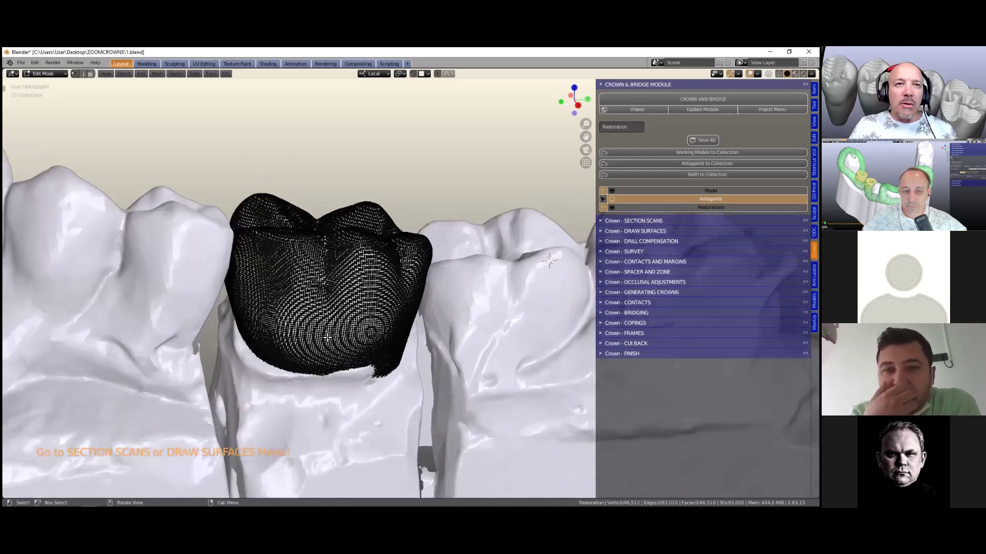
pyautogui.scroll(1, 352, 268)
pyautogui.moveTo(396, 323); pyautogui.dragTo(398, 398, button='middle')
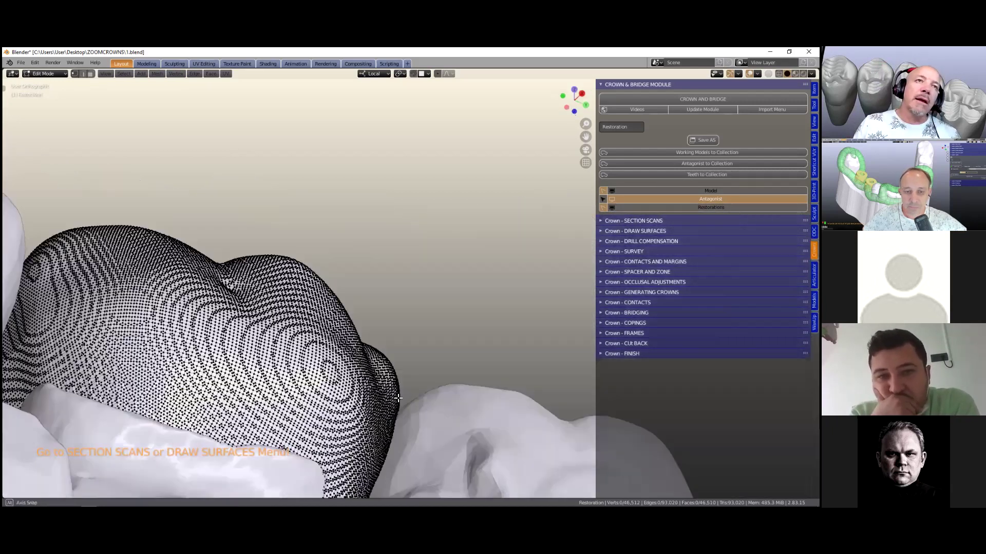
pyautogui.moveTo(322, 356); pyautogui.dragTo(322, 336, button='middle')
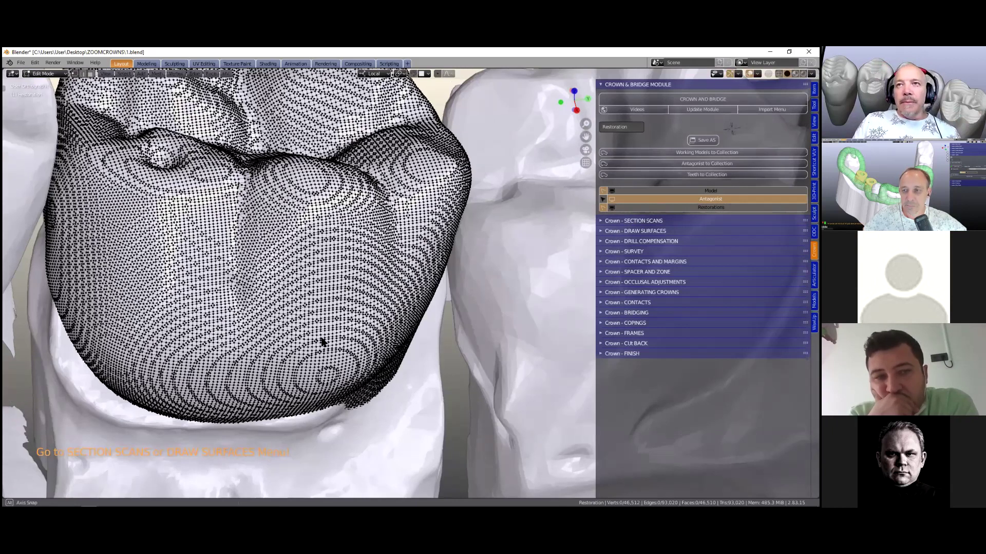
pyautogui.press('Tab')
pyautogui.scroll(-4, 322, 337)
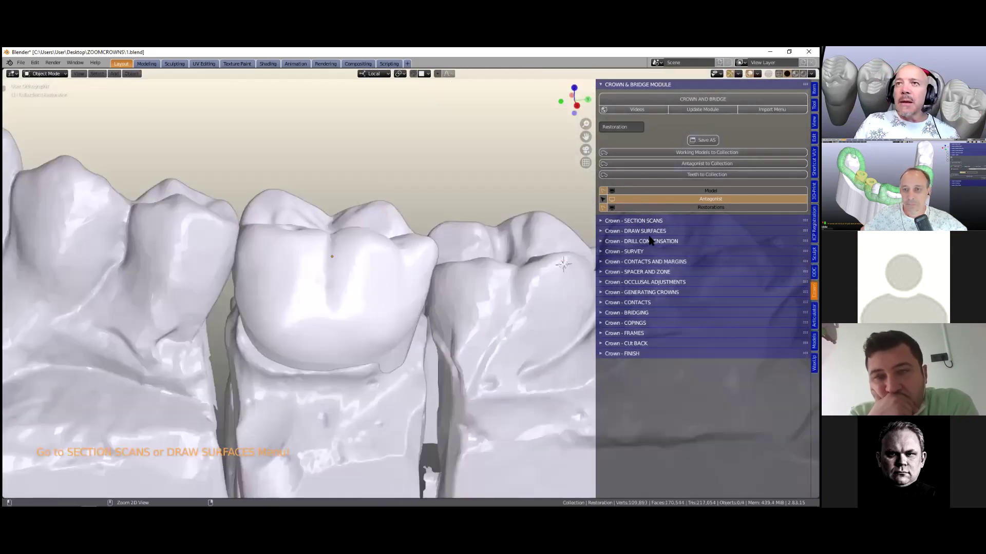
# - Open the Draw Surfaces tools and hide the Restorations collection to expose the prepared die
pyautogui.keyDown('ctrl'); pyautogui.click(660, 223); pyautogui.keyUp('ctrl')
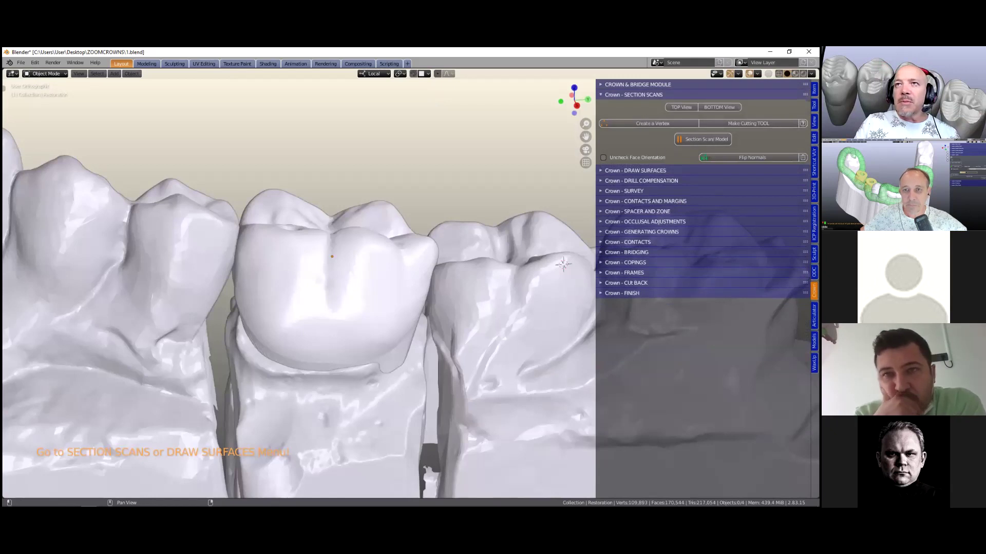
pyautogui.keyDown('ctrl'); pyautogui.click(642, 171); pyautogui.keyUp('ctrl')
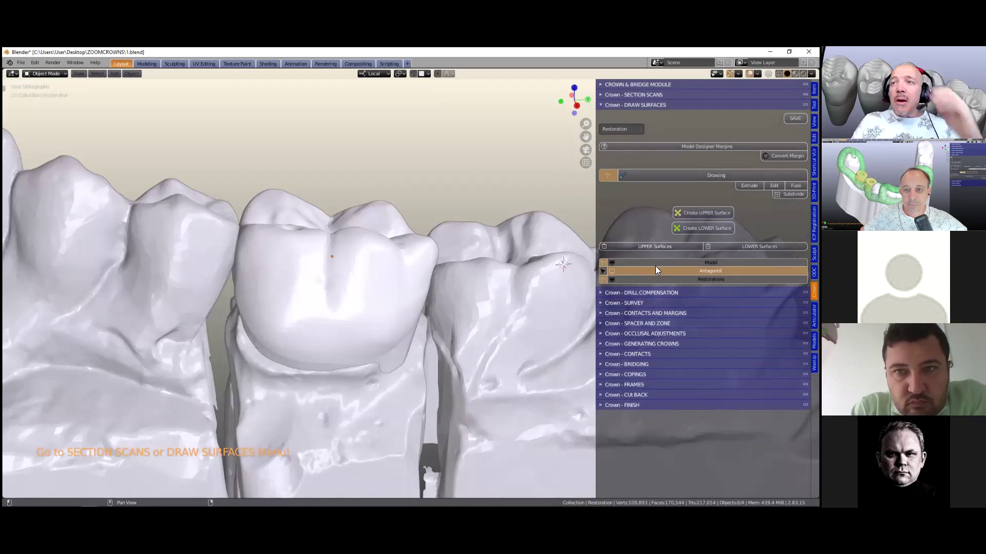
pyautogui.click(708, 279)
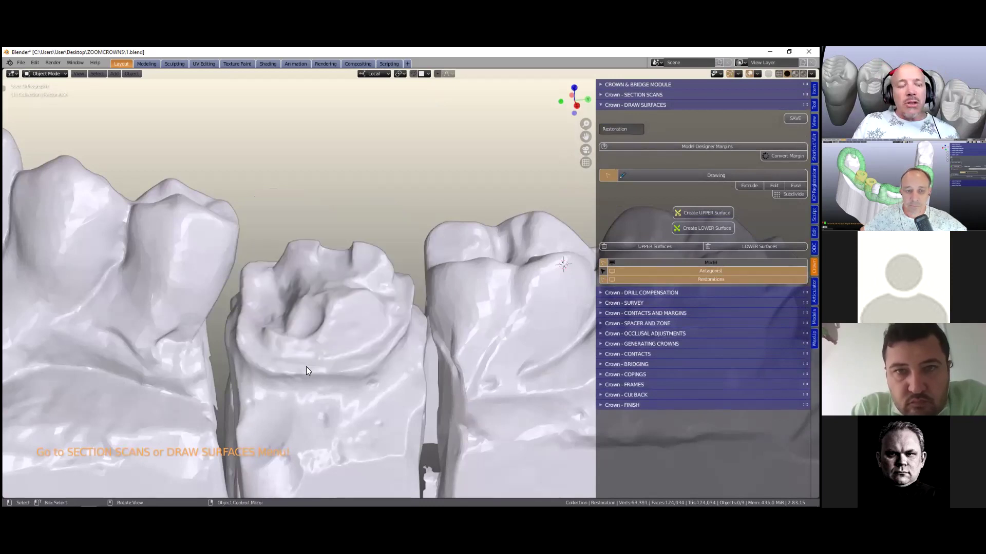
# - Start the margin drawing on the isolated die and extrude points from the middle of the near margin to its distal corner
pyautogui.scroll(5, 308, 359)
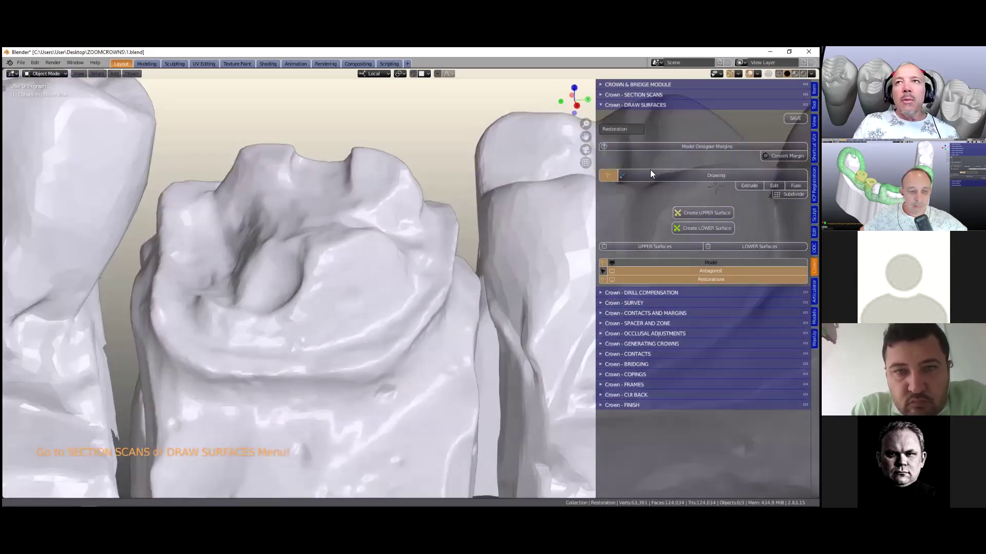
pyautogui.keyDown('shift'); pyautogui.moveTo(650, 171); pyautogui.dragTo(615, 171, button='middle'); pyautogui.keyUp('shift')
pyautogui.click(331, 293)
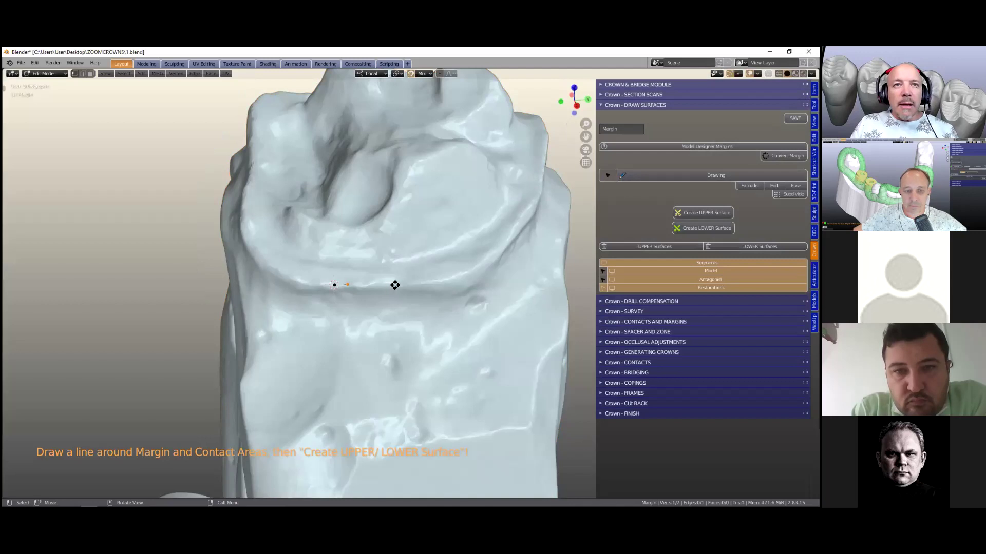
pyautogui.press('e')
pyautogui.click(354, 284)
pyautogui.press('e')
pyautogui.click(391, 284)
pyautogui.press('e')
pyautogui.click(426, 283)
pyautogui.press('e')
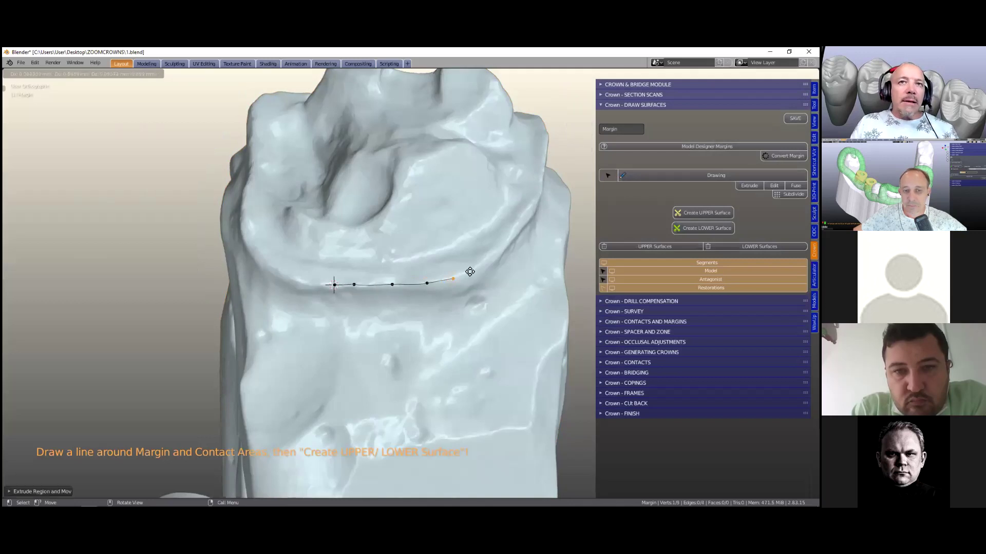
pyautogui.click(477, 268)
pyautogui.press('e')
pyautogui.click(498, 251)
pyautogui.press('e')
pyautogui.click(511, 242)
pyautogui.press('e')
pyautogui.click(524, 222)
# - Continue the margin line with closely spaced points along the distal side of the die
pyautogui.keyDown('shift'); pyautogui.moveTo(407, 294); pyautogui.dragTo(373, 282, button='middle'); pyautogui.keyUp('shift')
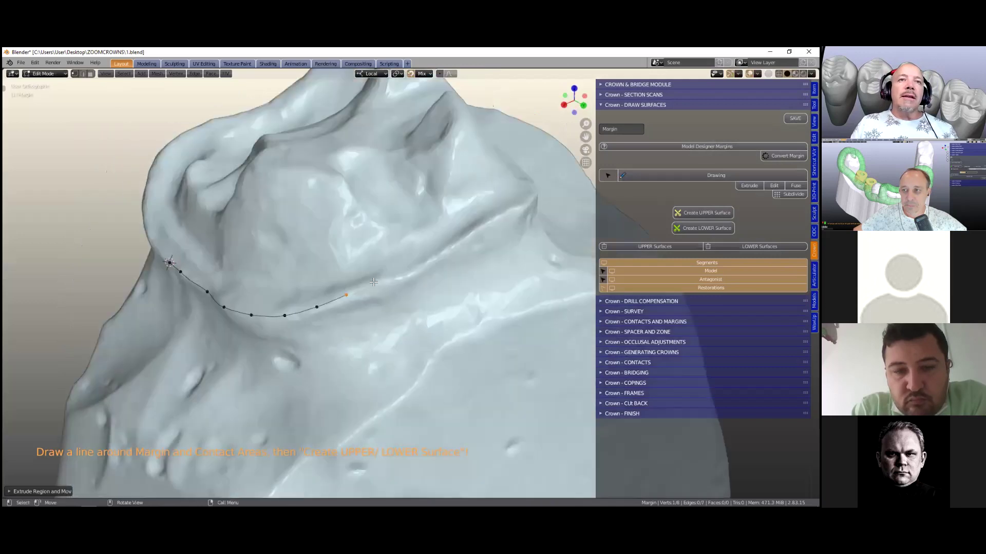
pyautogui.scroll(1, 373, 281)
pyautogui.press('e')
pyautogui.click(369, 285)
pyautogui.press('e')
pyautogui.click(396, 278)
pyautogui.press('e')
pyautogui.click(418, 267)
pyautogui.press('e')
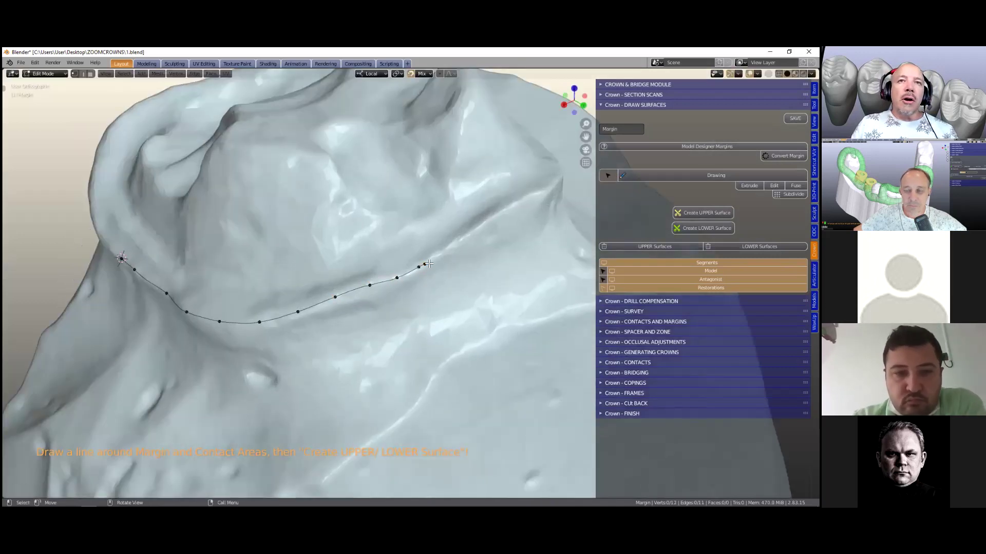
pyautogui.click(451, 243)
pyautogui.click(475, 227)
pyautogui.click(496, 216)
pyautogui.click(516, 204)
pyautogui.click(538, 194)
# - Extend the margin line from the distal corner along the opposite side of the die
pyautogui.moveTo(538, 193); pyautogui.dragTo(122, 303, button='middle')
pyautogui.scroll(4, 213, 286)
pyautogui.scroll(-3, 222, 294)
pyautogui.click(224, 295)
pyautogui.click(264, 320)
pyautogui.click(301, 338)
pyautogui.click(334, 348)
pyautogui.click(408, 350)
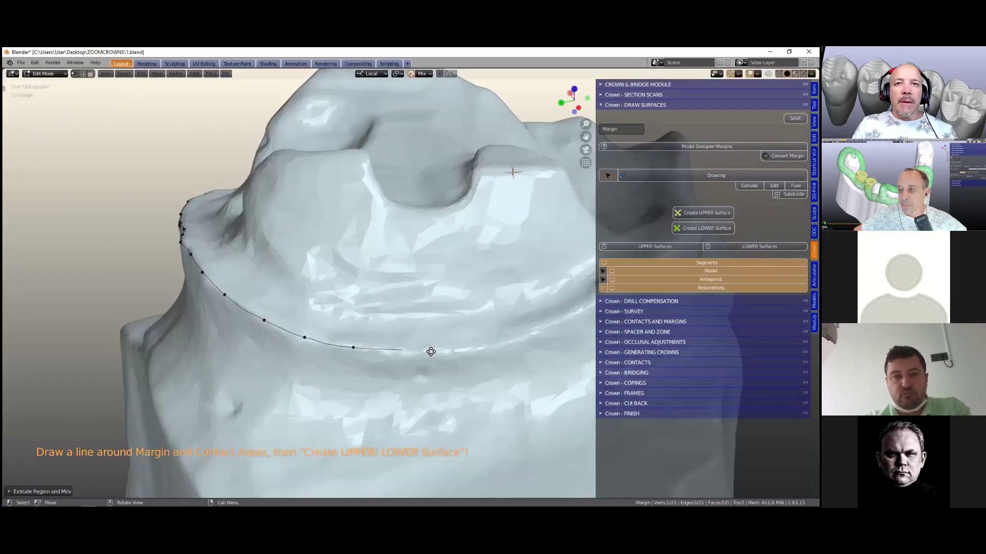
pyautogui.click(469, 348)
pyautogui.click(520, 337)
pyautogui.click(570, 323)
# - Carry the margin line along the rest of the opposite side up toward the mesial corner
pyautogui.keyDown('shift'); pyautogui.moveTo(567, 316); pyautogui.dragTo(293, 307, button='middle'); pyautogui.keyUp('shift')
pyautogui.scroll(2, 330, 310)
pyautogui.click(324, 312)
pyautogui.click(387, 298)
pyautogui.click(476, 251)
pyautogui.click(504, 238)
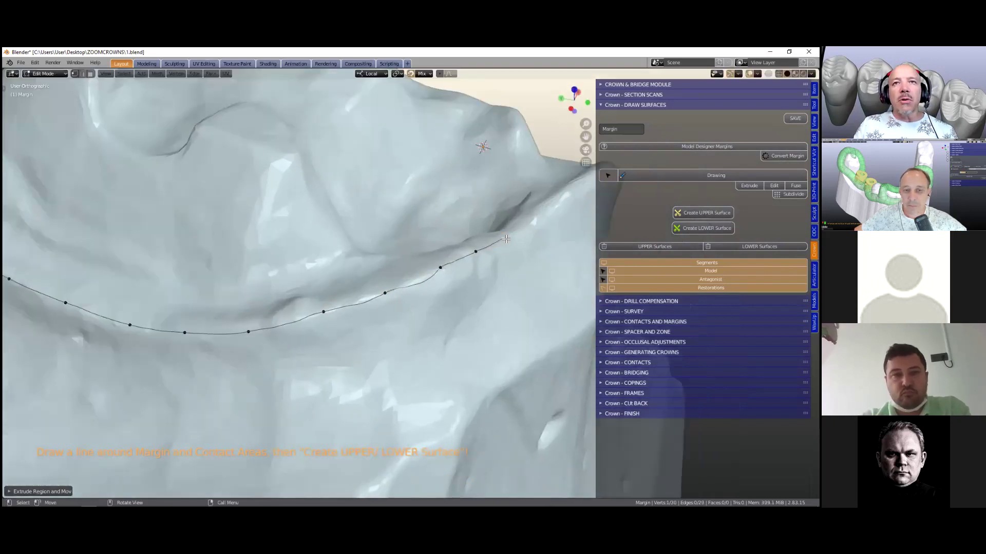
# - Run the margin line down the mesial side of the die and back to just before its starting point
pyautogui.scroll(-4, 423, 272)
pyautogui.moveTo(424, 272); pyautogui.dragTo(318, 296, button='middle')
pyautogui.click(467, 276)
pyautogui.click(487, 282)
pyautogui.click(505, 286)
pyautogui.press('e')
pyautogui.click(318, 296)
pyautogui.press('e')
pyautogui.click(331, 312)
pyautogui.press('e')
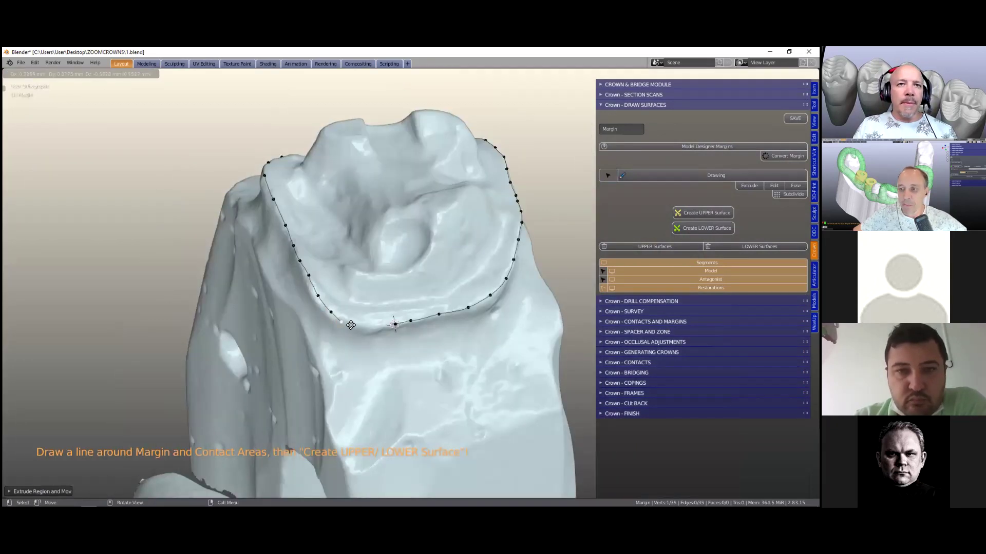
pyautogui.click(366, 326)
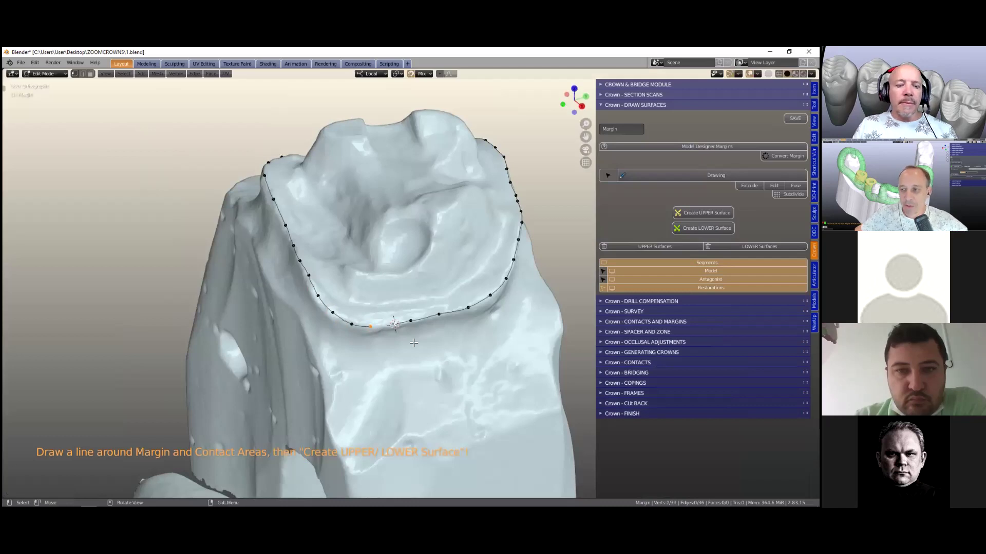
# - Join the last margin point to the first to close the loop, and inspect the outline around the die
pyautogui.keyDown('shift'); pyautogui.moveTo(409, 344); pyautogui.dragTo(348, 409, button='middle'); pyautogui.keyUp('shift')
pyautogui.scroll(-1, 381, 398)
pyautogui.moveTo(442, 365)
pyautogui.mouseDown(button='middle')
pyautogui.moveTo(486, 369)
pyautogui.moveTo(484, 359)
pyautogui.moveTo(432, 359)
pyautogui.mouseUp(button='middle')
pyautogui.scroll(3, 432, 358)
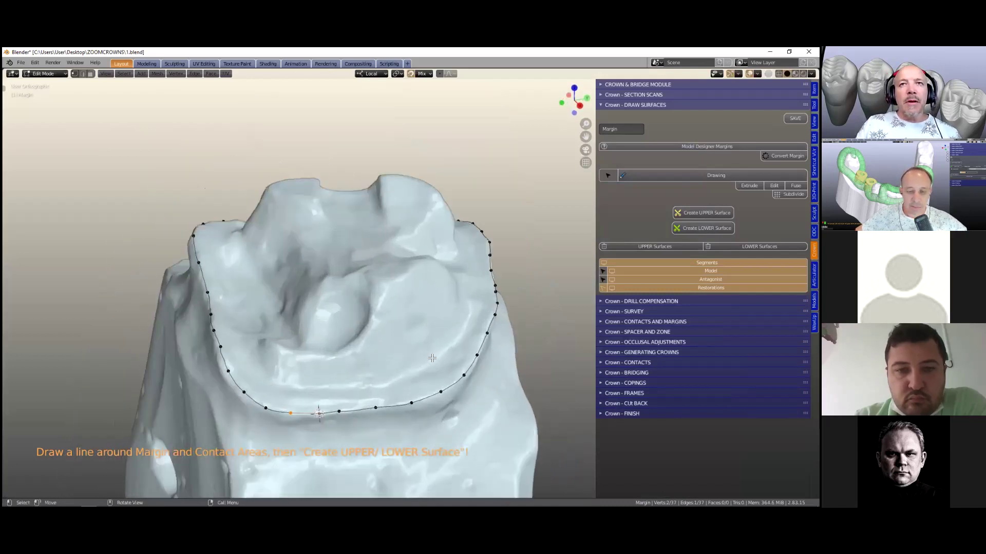
pyautogui.scroll(-1, 432, 358)
pyautogui.scroll(-1, 432, 358)
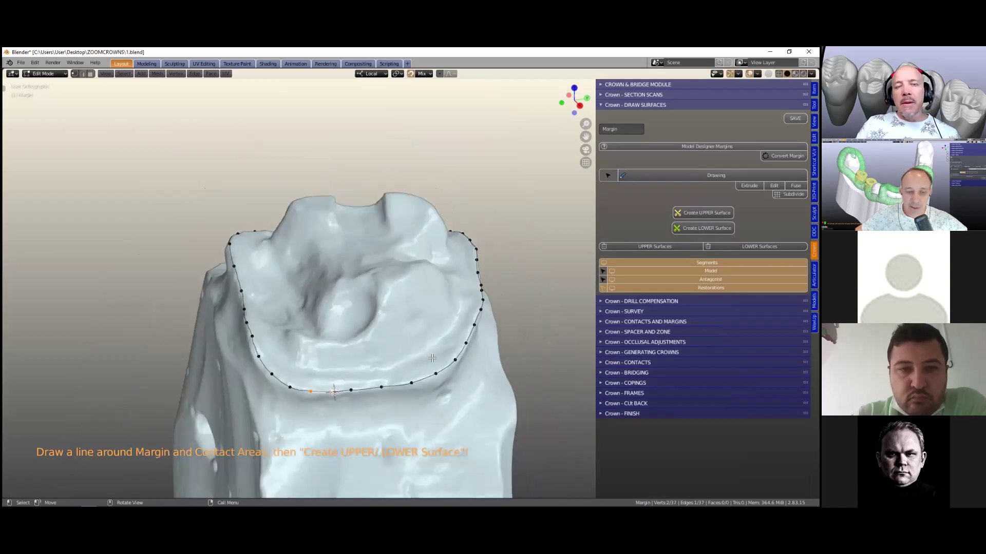
pyautogui.moveTo(432, 358); pyautogui.dragTo(440, 301, button='middle')
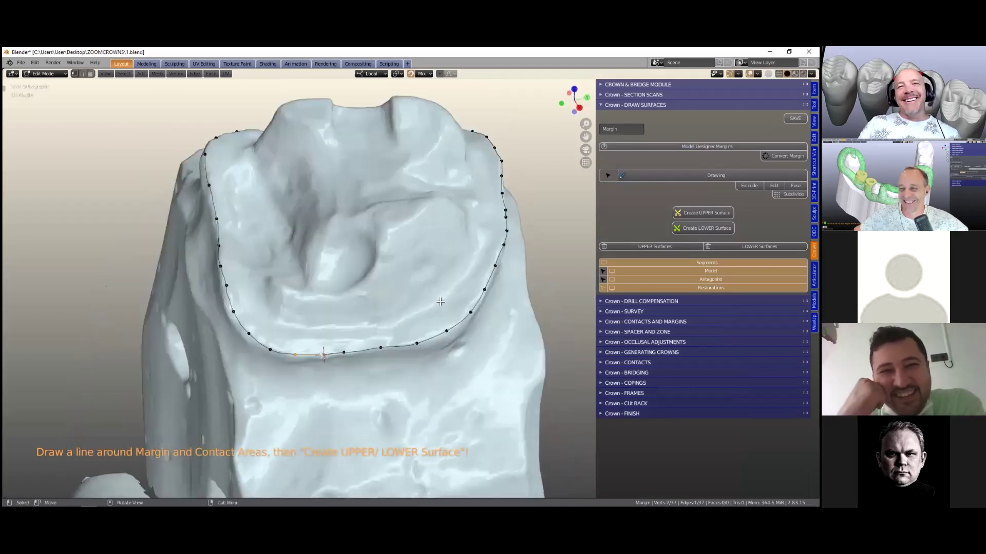
pyautogui.press('shift')
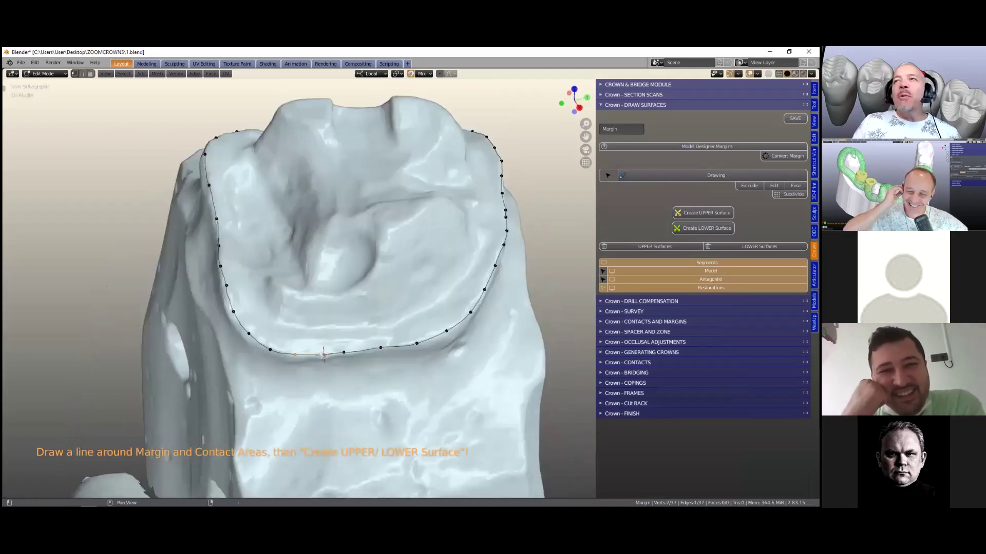
# - Subdivide the closed margin line and nudge one of its points along the die's edge
pyautogui.click(790, 195)
pyautogui.scroll(2, 389, 336)
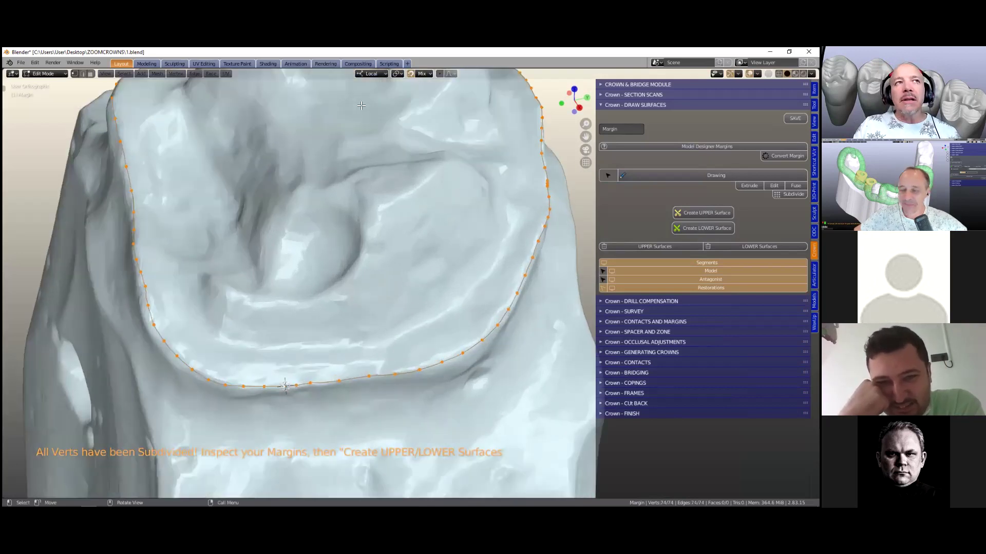
pyautogui.scroll(-3, 479, 289)
pyautogui.moveTo(552, 303); pyautogui.dragTo(480, 308, button='middle')
pyautogui.scroll(1, 479, 308)
pyautogui.scroll(5, 509, 296)
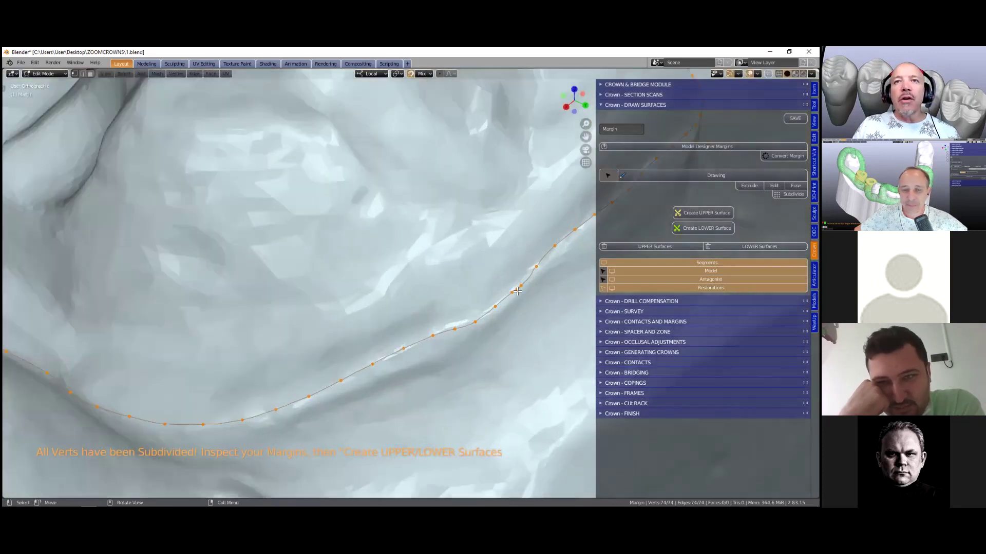
pyautogui.moveTo(514, 288); pyautogui.dragTo(525, 285)
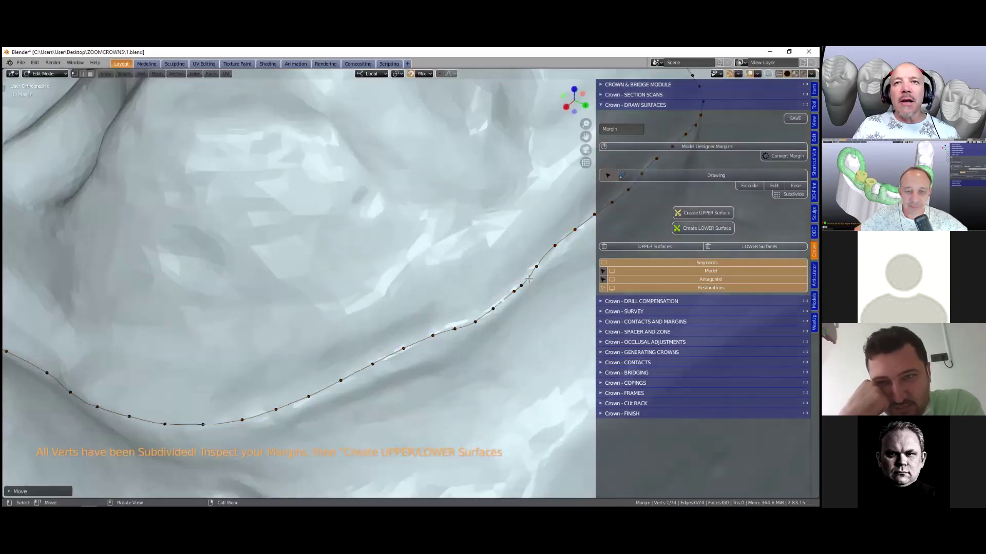
# - Create the surface from the die's finished margin line
pyautogui.scroll(-5, 423, 286)
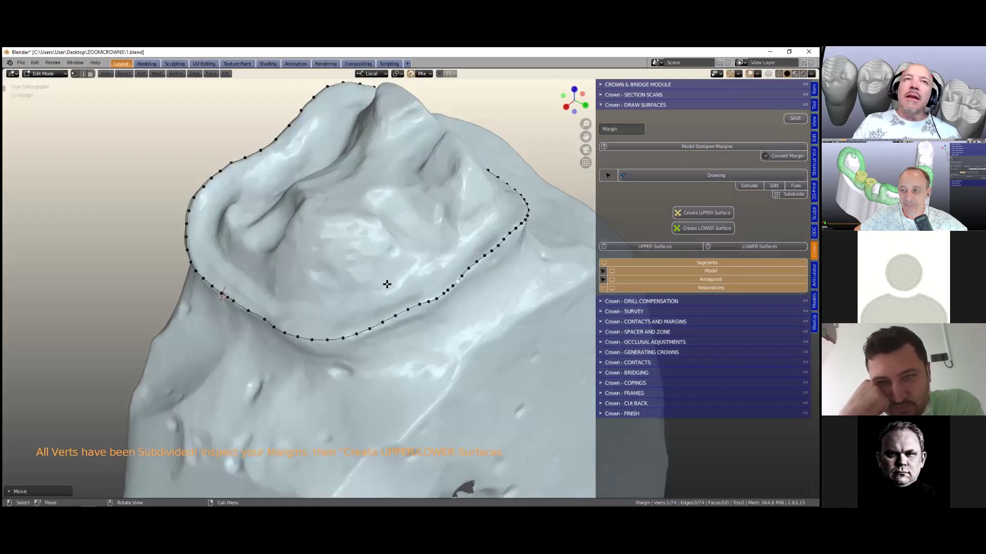
pyautogui.scroll(-3, 386, 284)
pyautogui.moveTo(387, 283); pyautogui.dragTo(469, 239, button='middle')
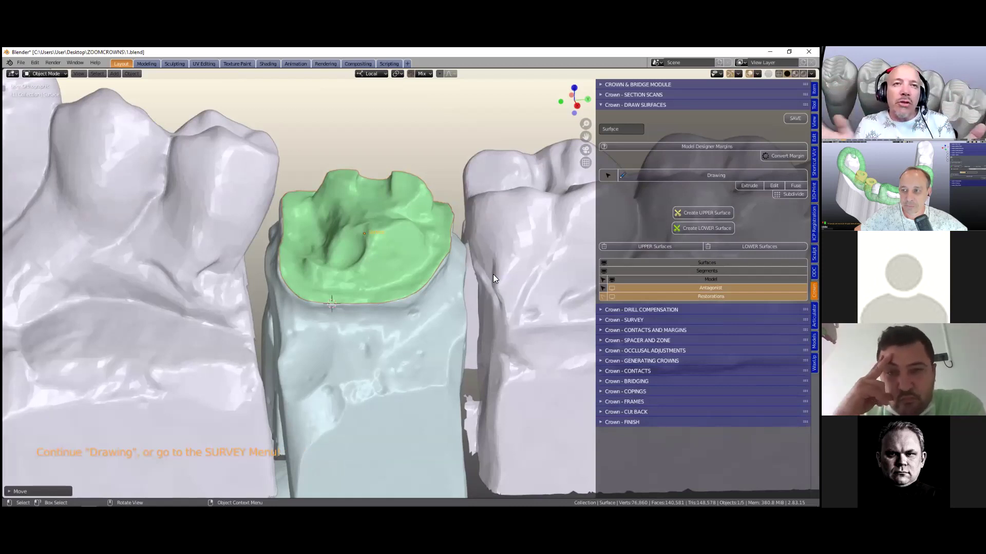
# - Select the model section with the molar beside the die and start a new surface drawing on the molar's side
pyautogui.moveTo(520, 257); pyautogui.dragTo(417, 262, button='middle')
pyautogui.scroll(2, 417, 265)
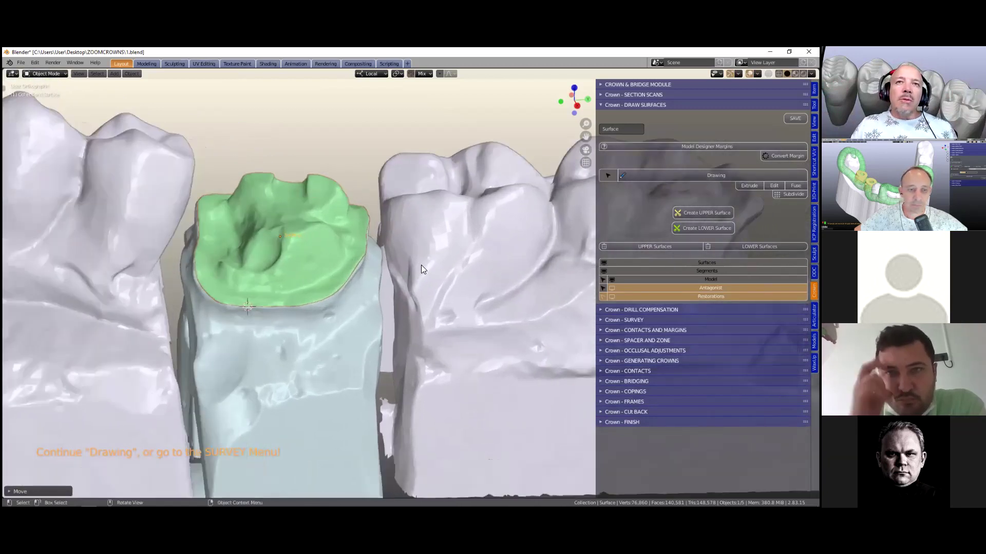
pyautogui.scroll(2, 420, 264)
pyautogui.scroll(-1, 430, 248)
pyautogui.click(430, 246)
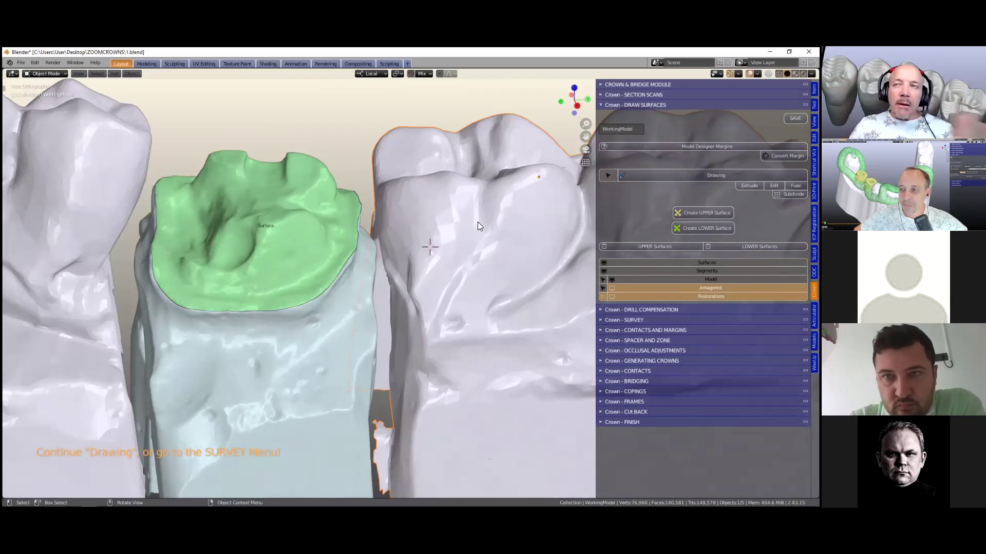
pyautogui.click(634, 177)
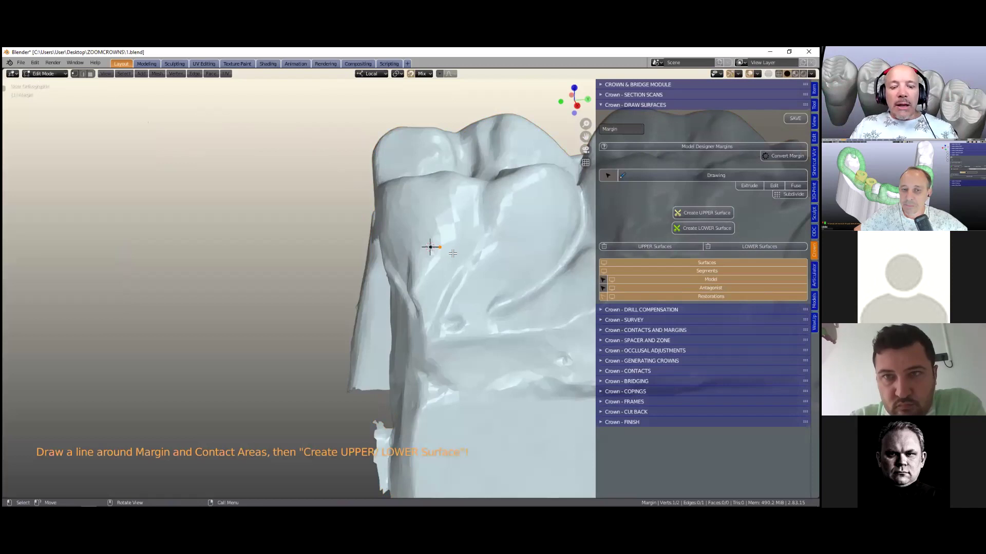
# - Run the outline from its starting point diagonally up the molar's side to the cusp
pyautogui.press('e')
pyautogui.click(447, 240)
pyautogui.press('e')
pyautogui.click(466, 222)
pyautogui.press('e')
pyautogui.click(495, 204)
pyautogui.press('e')
pyautogui.click(516, 188)
pyautogui.press('e')
pyautogui.click(535, 175)
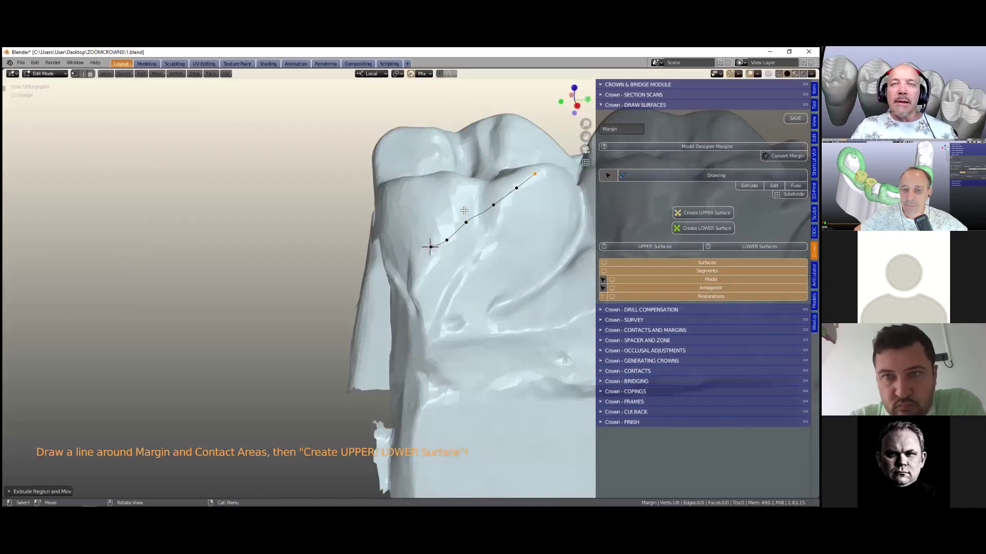
# - Carry the outline across the molar's occlusal surface to its opposite side
pyautogui.moveTo(537, 256); pyautogui.dragTo(591, 360, button='middle')
pyautogui.scroll(1, 554, 216)
pyautogui.press('e')
pyautogui.click(530, 146)
pyautogui.press('e')
pyautogui.click(503, 144)
pyautogui.press('e')
pyautogui.click(477, 144)
pyautogui.press('e')
pyautogui.click(452, 145)
pyautogui.press('e')
pyautogui.click(432, 141)
pyautogui.press('e')
pyautogui.click(414, 144)
pyautogui.press('e')
pyautogui.click(394, 156)
# - Extend the outline down the opposite side of the molar toward the face next to the die
pyautogui.scroll(-2, 388, 181)
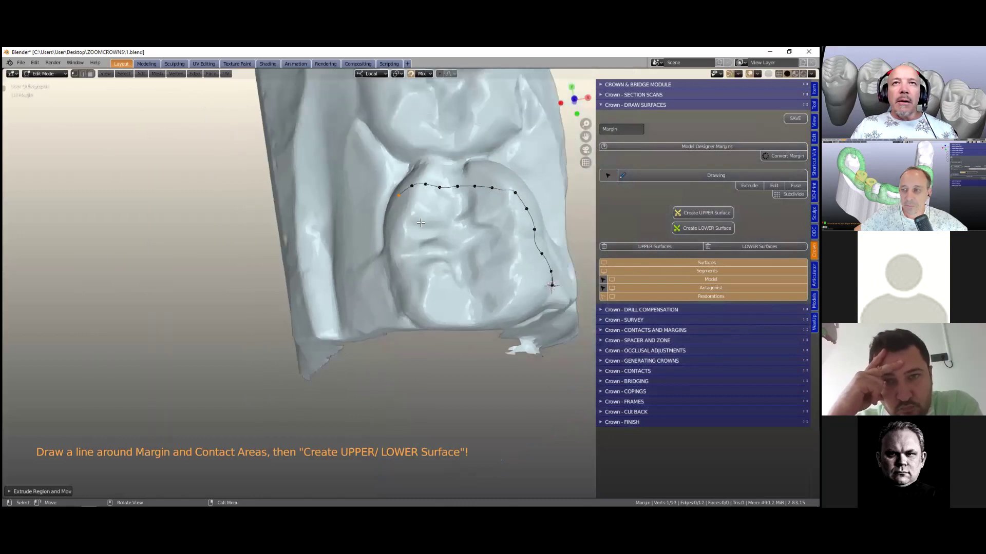
pyautogui.moveTo(417, 190); pyautogui.dragTo(441, 126, button='middle')
pyautogui.press('e')
pyautogui.click(394, 212)
pyautogui.press('e')
pyautogui.click(397, 232)
pyautogui.press('e')
pyautogui.click(410, 252)
pyautogui.press('e')
pyautogui.click(419, 272)
pyautogui.press('e')
pyautogui.click(429, 282)
# - Run the outline below the molar's contact area facing the die, back to just before its starting point
pyautogui.moveTo(465, 292); pyautogui.dragTo(439, 285, button='middle')
pyautogui.press('e')
pyautogui.click(461, 291)
pyautogui.press('e')
pyautogui.click(469, 295)
pyautogui.moveTo(505, 324); pyautogui.dragTo(446, 306, button='middle')
pyautogui.press('e')
pyautogui.click(493, 313)
pyautogui.press('e')
pyautogui.click(513, 318)
pyautogui.press('e')
pyautogui.click(534, 324)
pyautogui.press('e')
pyautogui.click(556, 321)
pyautogui.press('e')
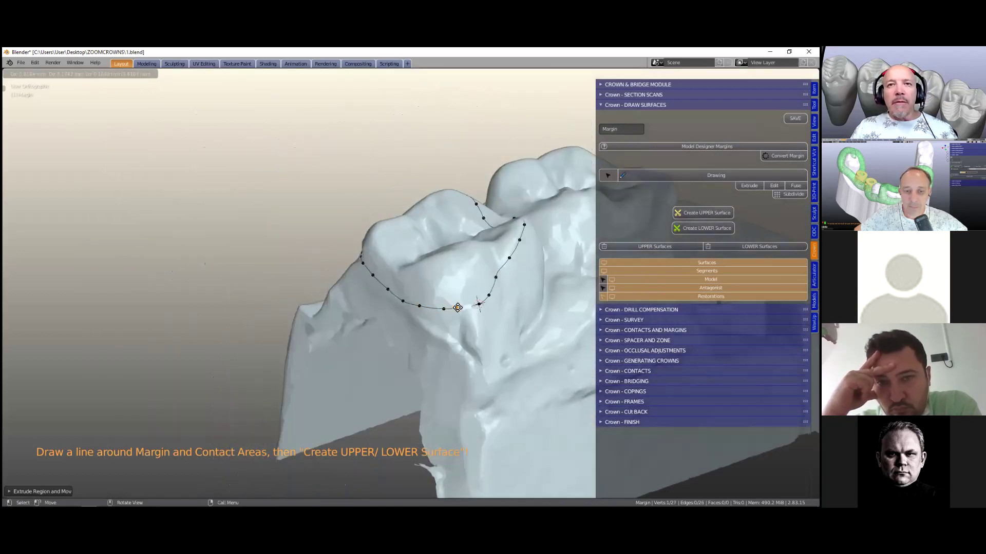
pyautogui.click(457, 308)
# - Join the last outline point to the first and create the molar's contact surface
pyautogui.keyDown('shift'); pyautogui.click(477, 241); pyautogui.keyUp('shift')
pyautogui.press('f')
pyautogui.scroll(-2, 475, 243)
pyautogui.moveTo(474, 244); pyautogui.dragTo(385, 275, button='middle')
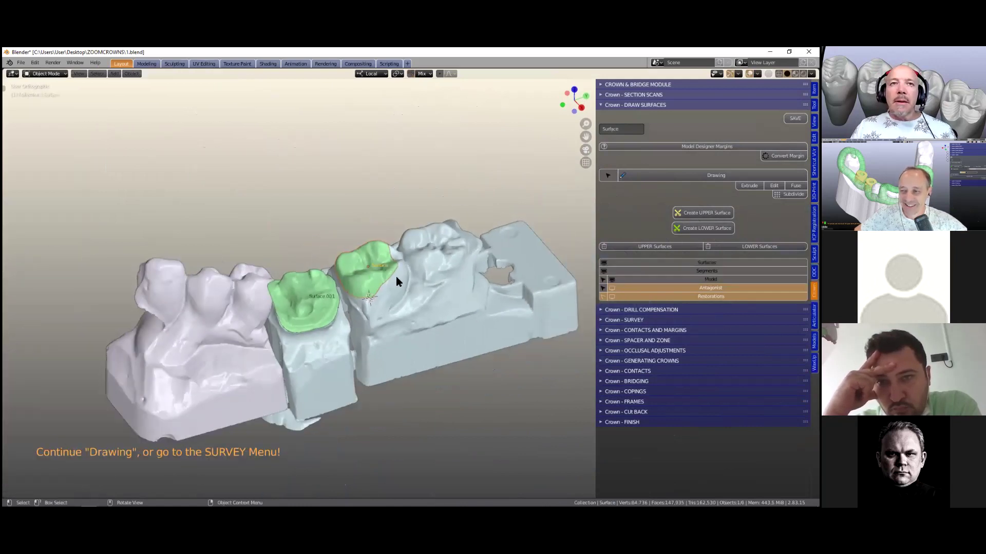
# - Select the model section with the premolar beside the die and start a new surface drawing near the premolar's cusp
pyautogui.moveTo(395, 279); pyautogui.dragTo(360, 265, button='middle')
pyautogui.scroll(1, 474, 292)
pyautogui.keyDown('shift'); pyautogui.moveTo(282, 256); pyautogui.dragTo(451, 281, button='middle'); pyautogui.keyUp('shift')
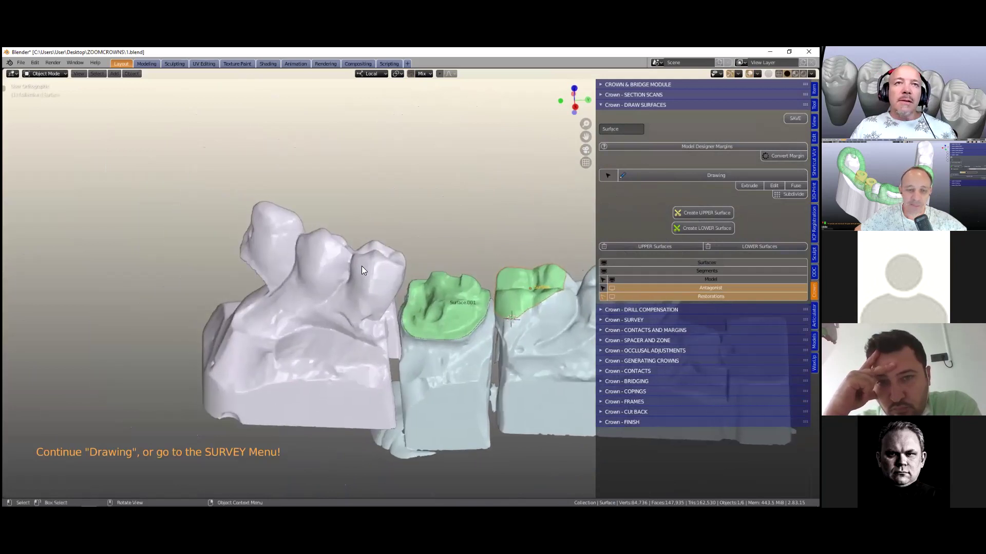
pyautogui.scroll(3, 362, 270)
pyautogui.click(335, 242)
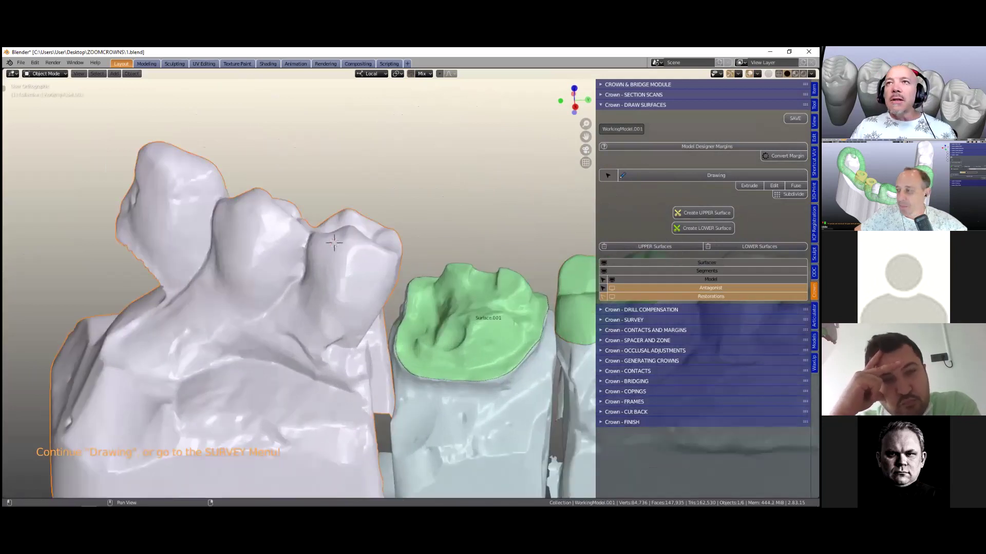
pyautogui.click(715, 175)
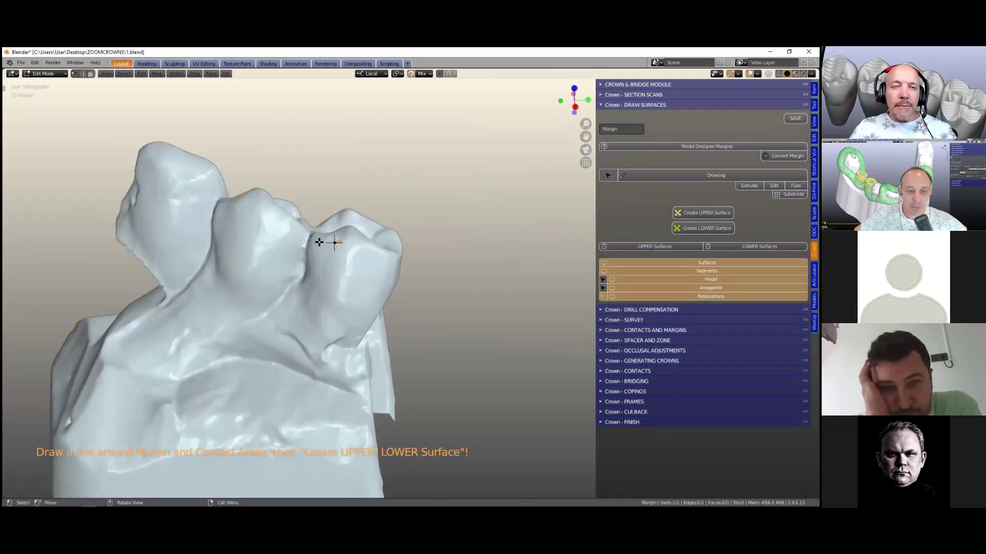
# - Draw the outline down the premolar's side and along below the contact area facing the die
pyautogui.click(341, 262)
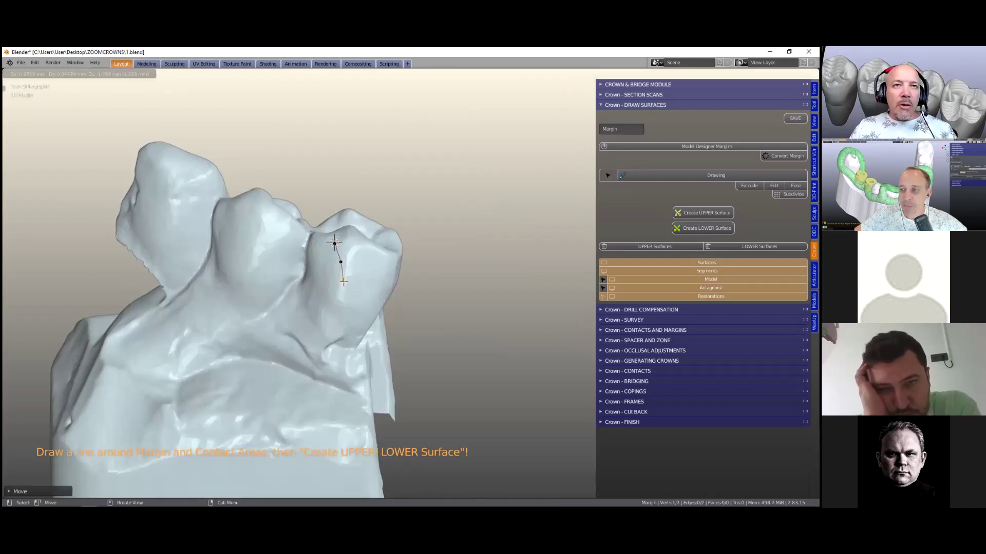
pyautogui.click(344, 282)
pyautogui.click(352, 304)
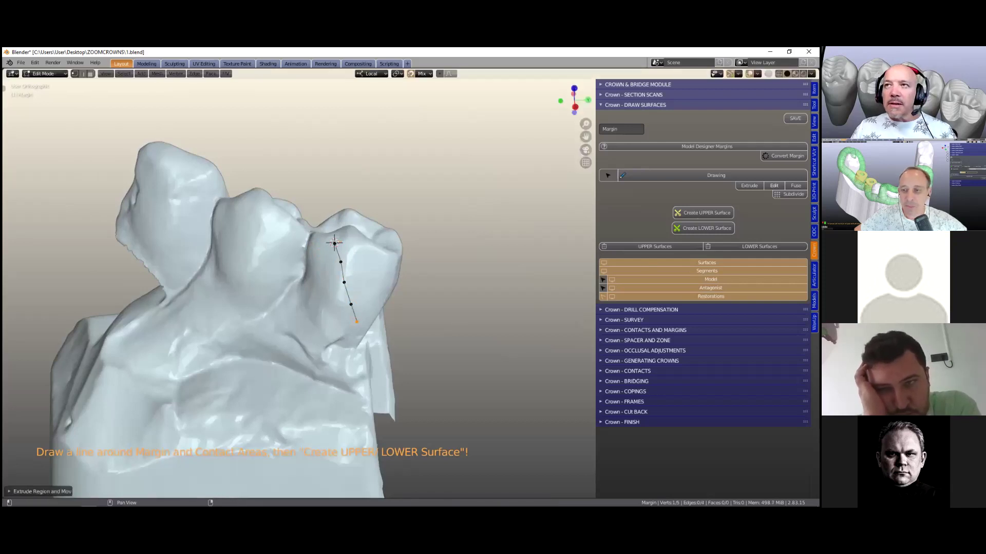
pyautogui.moveTo(437, 322); pyautogui.dragTo(359, 323, button='middle')
pyautogui.press('e')
pyautogui.click(370, 330)
pyautogui.press('e')
pyautogui.click(392, 334)
pyautogui.press('e')
pyautogui.click(414, 330)
pyautogui.press('e')
pyautogui.click(435, 324)
# - Extend the outline around the corner and up the opposite side of the premolar
pyautogui.moveTo(435, 323)
pyautogui.mouseDown(button='middle')
pyautogui.moveTo(412, 314)
pyautogui.moveTo(429, 307)
pyautogui.moveTo(420, 310)
pyautogui.mouseUp(button='middle')
pyautogui.press('e')
pyautogui.click(441, 315)
pyautogui.press('e')
pyautogui.click(449, 306)
pyautogui.press('e')
pyautogui.click(455, 298)
pyautogui.click(460, 288)
pyautogui.press('e')
pyautogui.click(468, 269)
pyautogui.press('e')
pyautogui.click(472, 249)
# - Run the outline across the premolar's occlusal edge to the first point, close the loop and create its contact surface
pyautogui.press('e')
pyautogui.moveTo(473, 235); pyautogui.dragTo(470, 221, button='middle')
pyautogui.click(448, 213)
pyautogui.click(433, 213)
pyautogui.click(422, 213)
pyautogui.click(407, 214)
pyautogui.keyDown('shift'); pyautogui.click(393, 218); pyautogui.keyUp('shift')
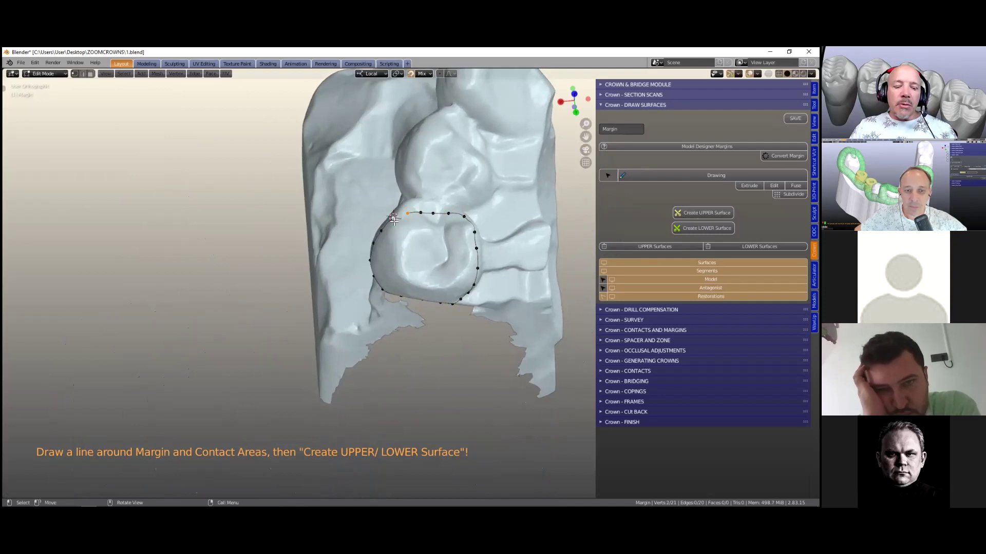
pyautogui.moveTo(437, 221)
pyautogui.mouseDown(button='middle')
pyautogui.moveTo(455, 207)
pyautogui.moveTo(477, 216)
pyautogui.moveTo(420, 232)
pyautogui.mouseUp(button='middle')
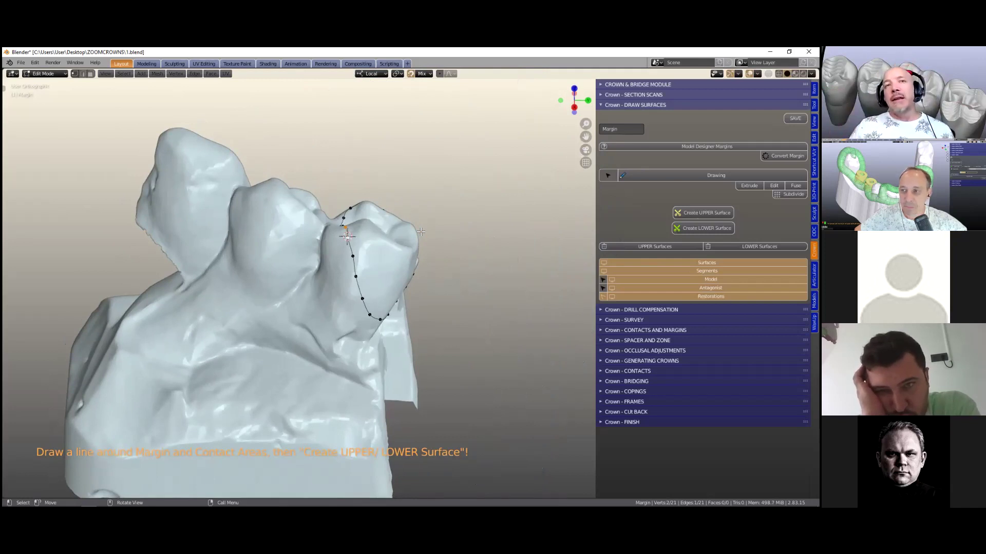
pyautogui.press('shift')
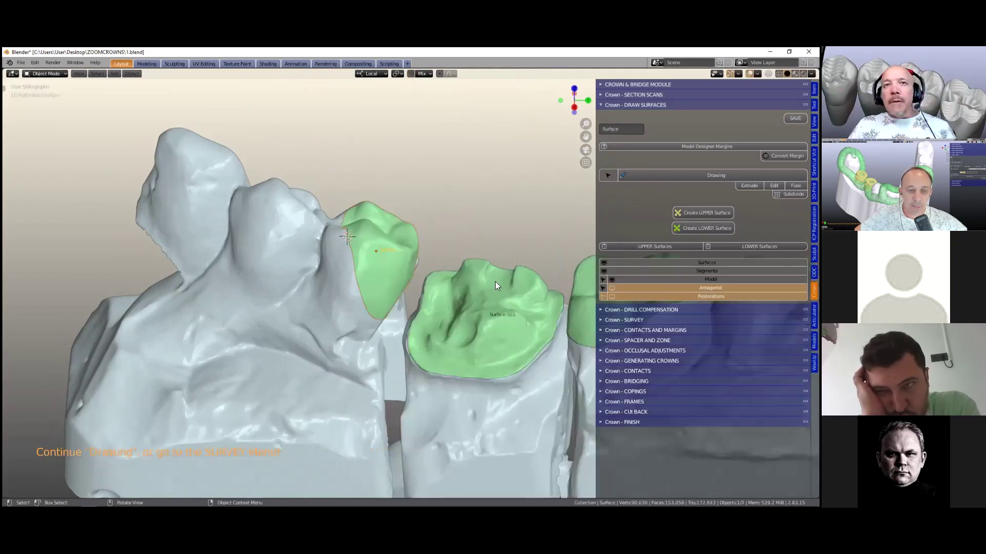
# - Open the drill compensation settings and select the die's green surface
pyautogui.scroll(-2, 486, 274)
pyautogui.keyDown('shift'); pyautogui.moveTo(498, 278); pyautogui.dragTo(448, 268, button='middle'); pyautogui.keyUp('shift')
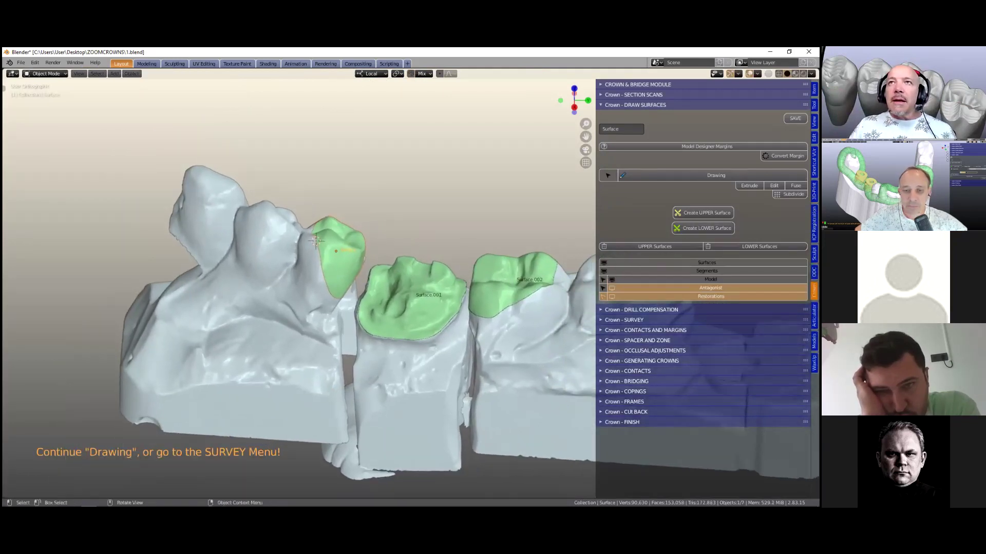
pyautogui.keyDown('ctrl'); pyautogui.click(640, 309); pyautogui.keyUp('ctrl')
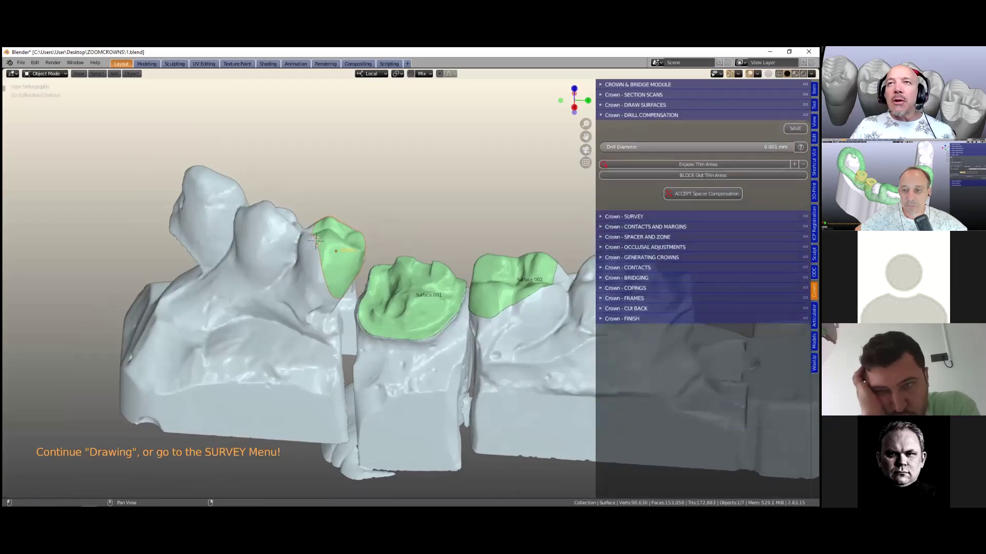
pyautogui.moveTo(424, 272)
pyautogui.mouseDown(button='middle')
pyautogui.moveTo(428, 258)
pyautogui.moveTo(430, 277)
pyautogui.mouseUp(button='middle')
pyautogui.click(430, 277)
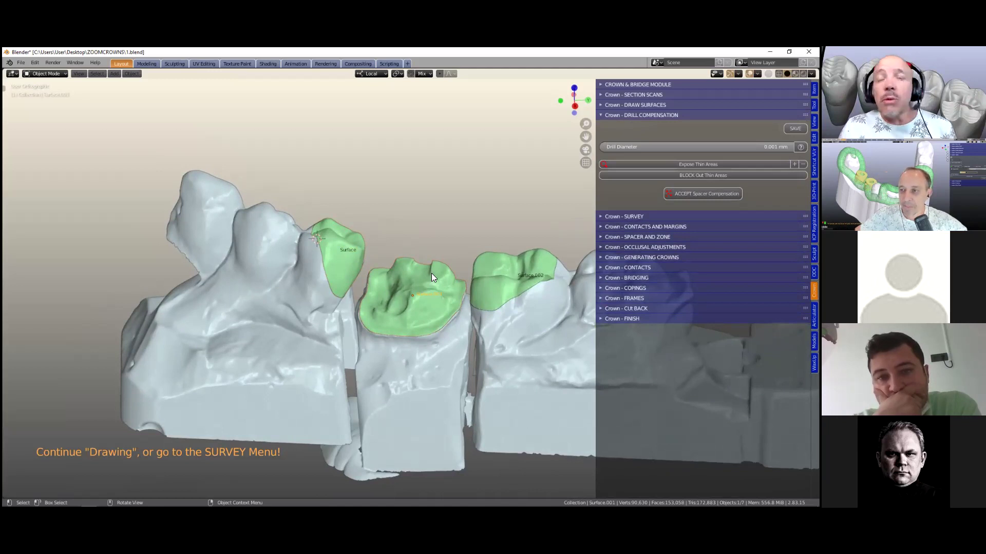
# - Set the drill diameter to 1.1 mm and expose the thin areas on the die's surface
pyautogui.moveTo(432, 273); pyautogui.dragTo(443, 279, button='middle')
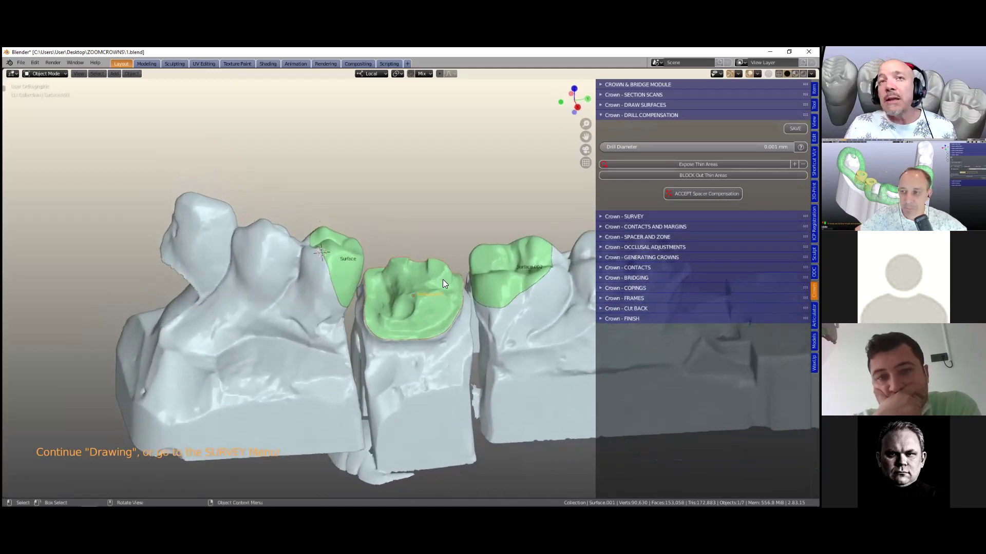
pyautogui.scroll(4, 443, 279)
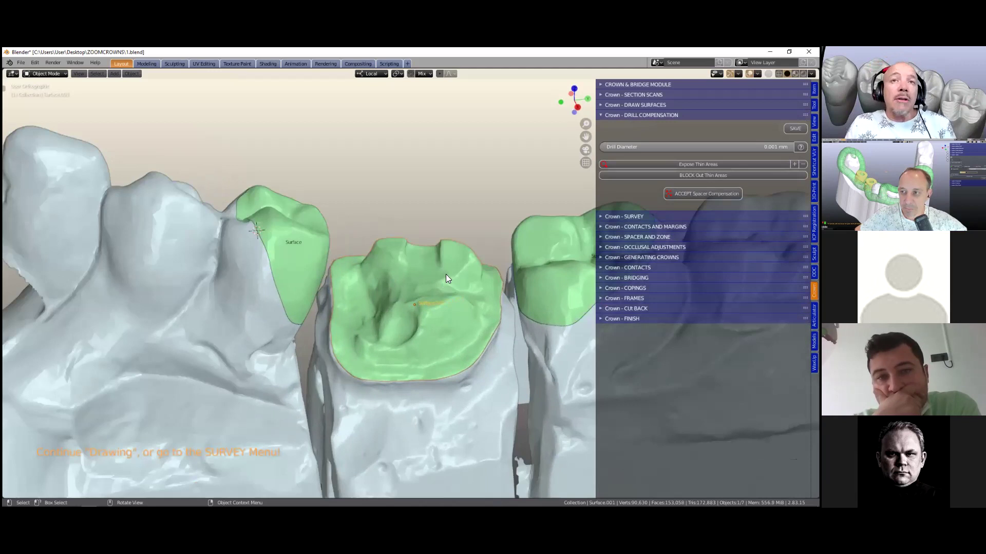
pyautogui.moveTo(448, 253); pyautogui.dragTo(408, 248, button='middle')
pyautogui.scroll(3, 451, 273)
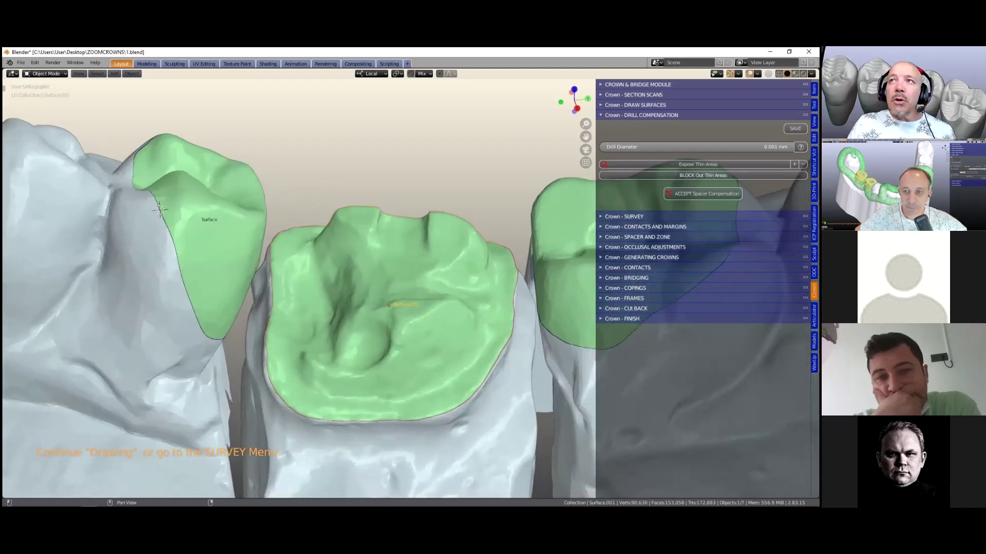
pyautogui.click(696, 147)
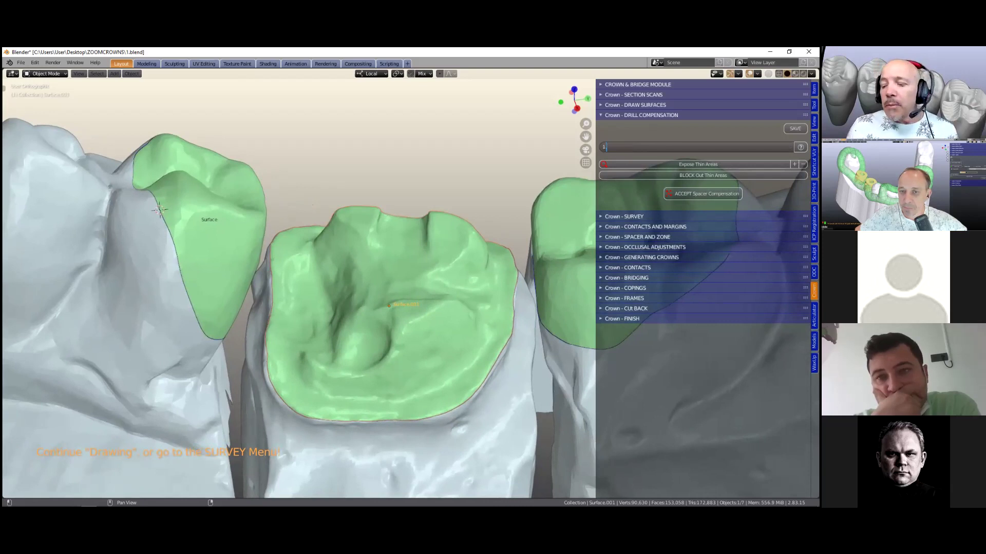
pyautogui.press('Return')
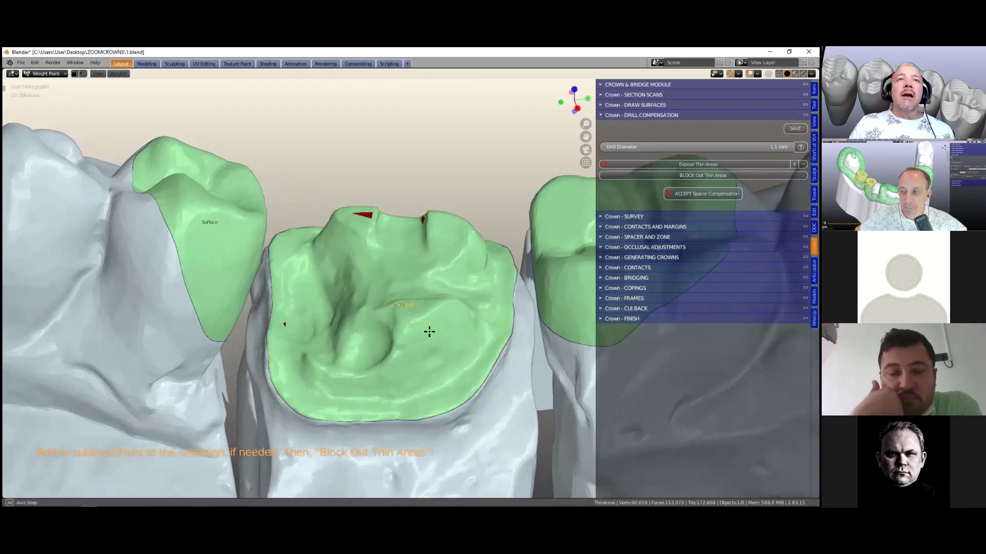
# - Examine the red thin areas on the die's surface up close from several sides
pyautogui.moveTo(425, 359); pyautogui.dragTo(418, 287, button='middle')
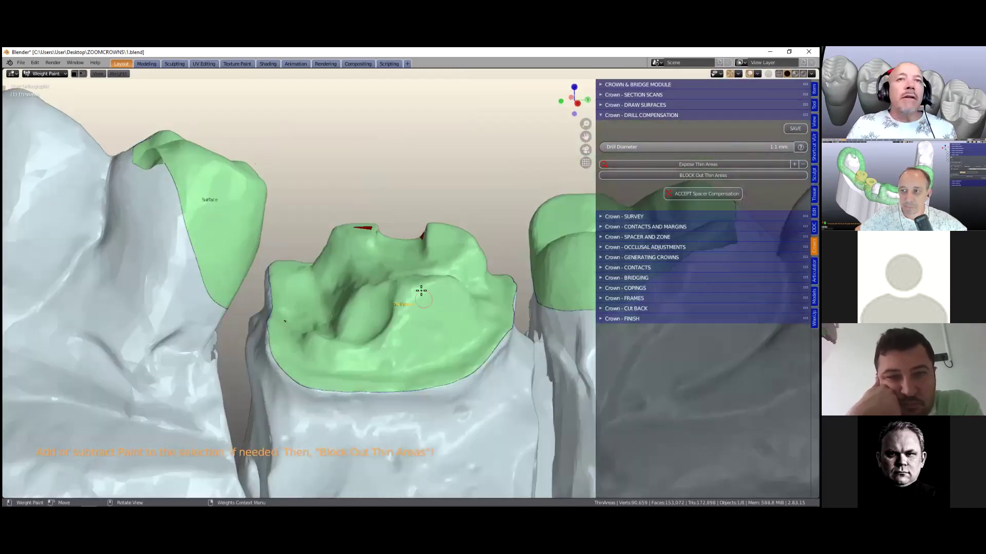
pyautogui.moveTo(347, 277); pyautogui.dragTo(479, 282, button='middle')
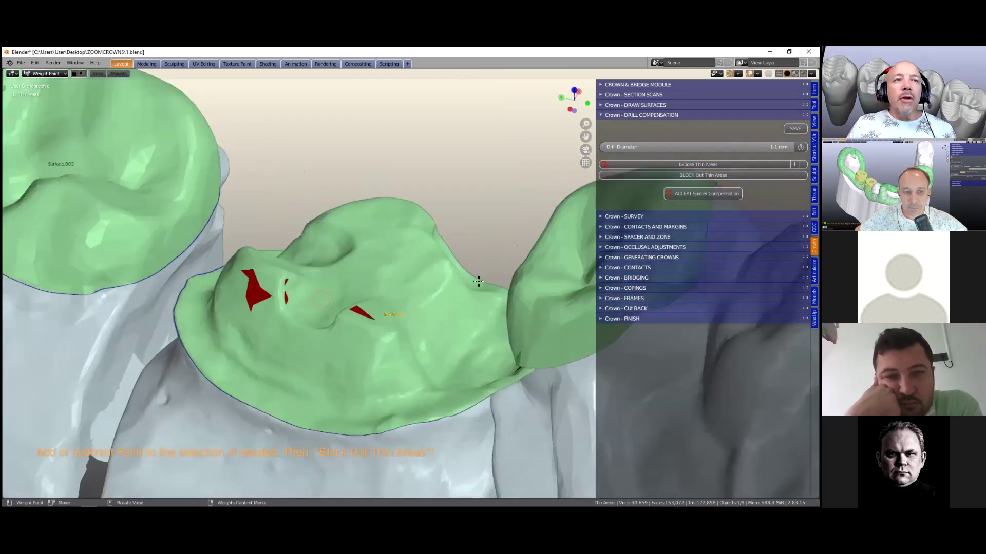
pyautogui.scroll(5, 502, 272)
pyautogui.keyDown('shift'); pyautogui.moveTo(372, 294); pyautogui.dragTo(493, 277, button='middle'); pyautogui.keyUp('shift')
pyautogui.keyDown('shift'); pyautogui.moveTo(355, 278); pyautogui.dragTo(510, 275, button='middle'); pyautogui.keyUp('shift')
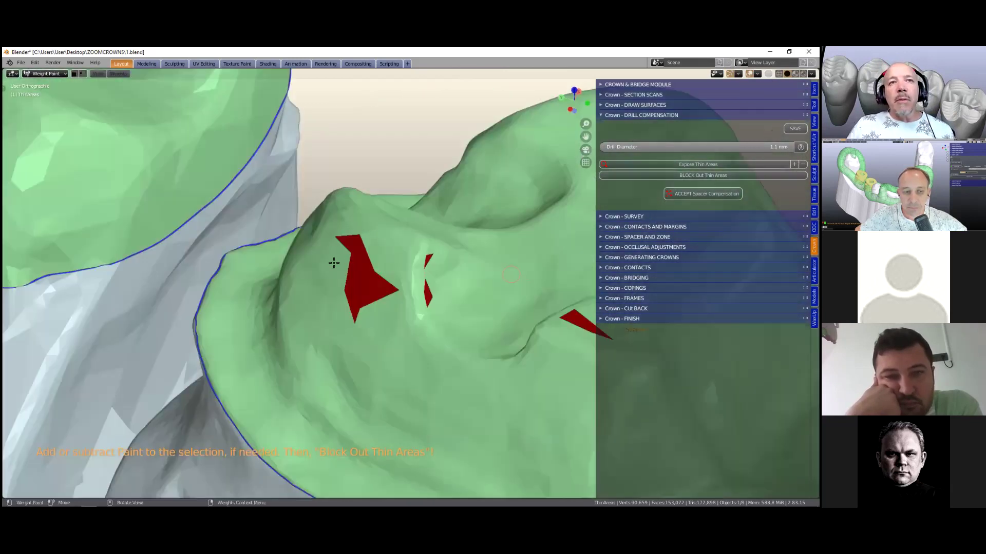
pyautogui.moveTo(334, 263); pyautogui.dragTo(379, 260, button='middle')
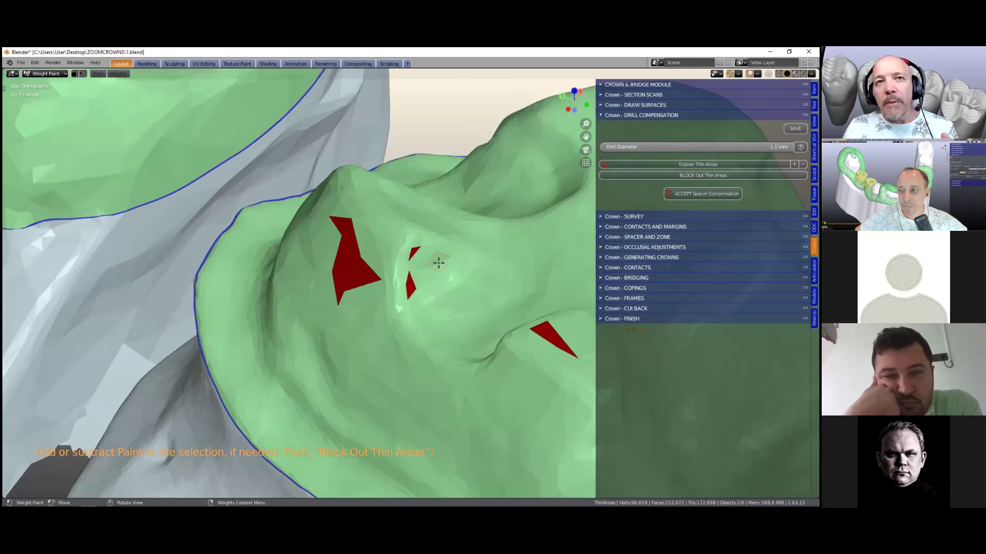
pyautogui.moveTo(430, 279); pyautogui.dragTo(256, 296, button='middle')
pyautogui.scroll(1, 380, 312)
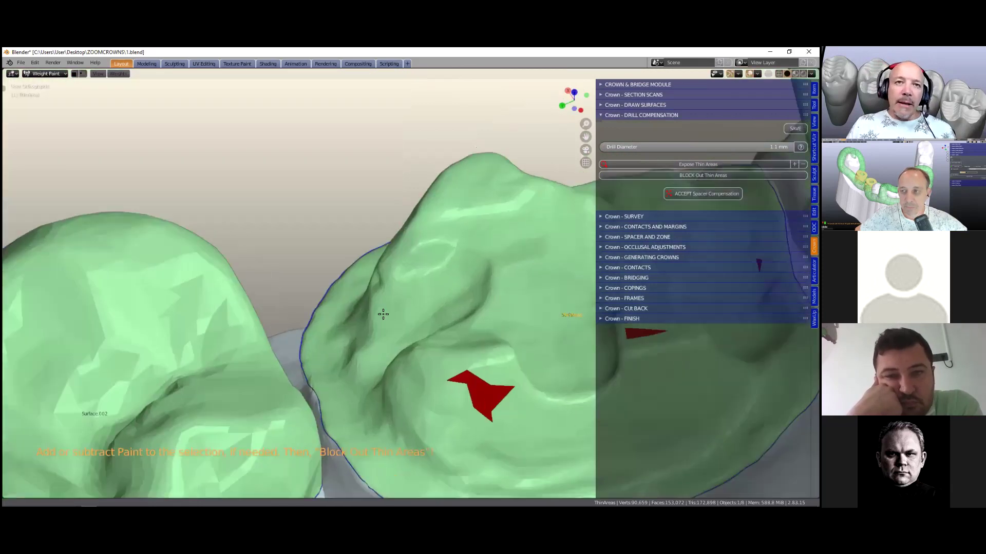
pyautogui.keyDown('shift'); pyautogui.moveTo(381, 312); pyautogui.dragTo(121, 313, button='middle'); pyautogui.keyUp('shift')
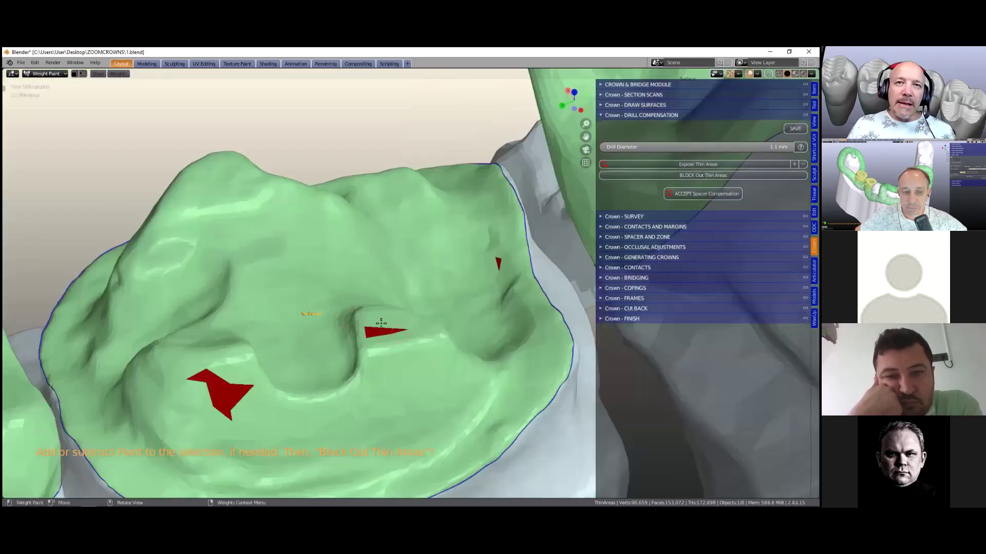
pyautogui.scroll(3, 484, 303)
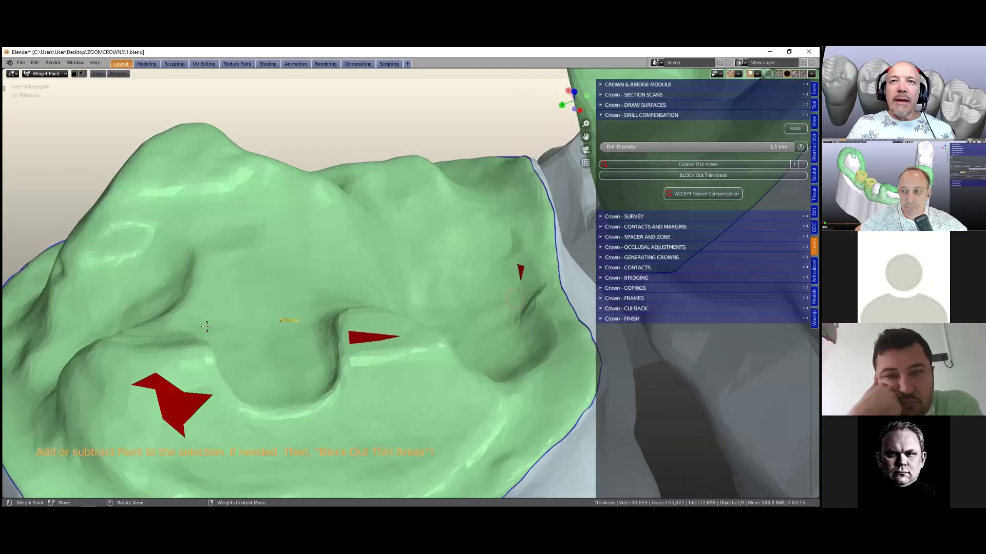
# - Subtract the small stray red spots on the die's inner surface from the thin-area selection
pyautogui.scroll(3, 362, 281)
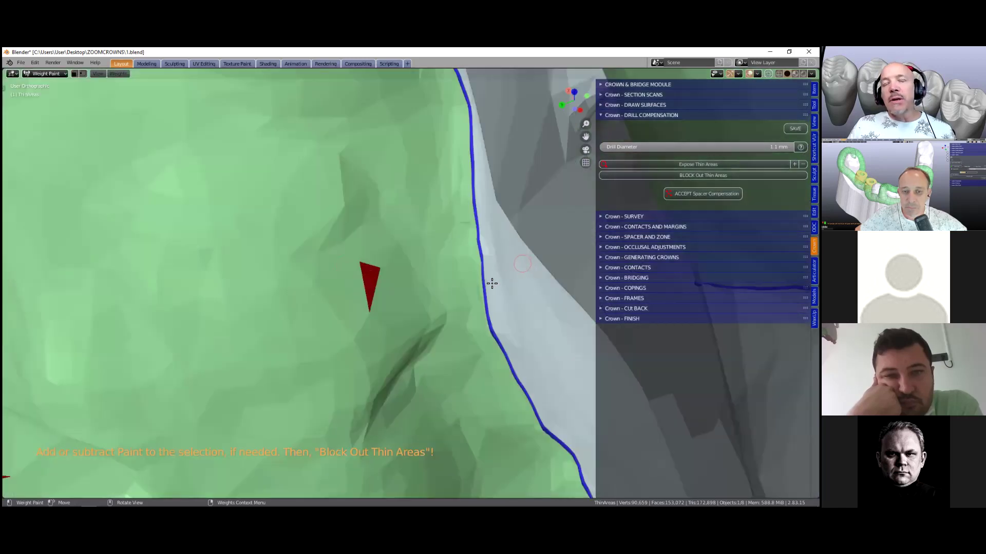
pyautogui.scroll(-1, 284, 316)
pyautogui.scroll(-7, 409, 263)
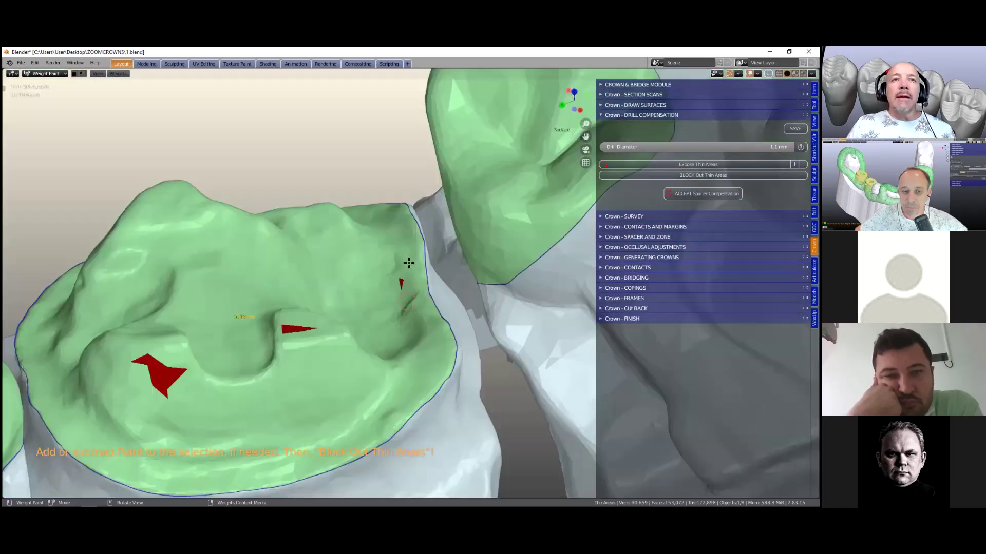
pyautogui.scroll(-1, 326, 297)
pyautogui.moveTo(292, 317); pyautogui.dragTo(285, 303, button='middle')
pyautogui.scroll(-1, 287, 304)
pyautogui.moveTo(286, 303)
pyautogui.mouseDown()
pyautogui.moveTo(298, 306)
pyautogui.moveTo(286, 297)
pyautogui.mouseUp()
pyautogui.moveTo(281, 302); pyautogui.dragTo(326, 300, button='middle')
pyautogui.scroll(-2, 323, 304)
pyautogui.moveTo(326, 304)
pyautogui.mouseDown()
pyautogui.moveTo(335, 299)
pyautogui.moveTo(346, 331)
pyautogui.mouseUp()
pyautogui.moveTo(357, 340); pyautogui.dragTo(417, 323, button='middle')
pyautogui.click(352, 308)
# - Clear the last isolated red spot near the die's edge and check the red band along the cusp ridge from several sides
pyautogui.moveTo(354, 307)
pyautogui.mouseDown(button='middle')
pyautogui.moveTo(365, 289)
pyautogui.moveTo(394, 306)
pyautogui.moveTo(488, 311)
pyautogui.moveTo(424, 311)
pyautogui.moveTo(503, 256)
pyautogui.moveTo(486, 273)
pyautogui.mouseUp(button='middle')
pyautogui.scroll(1, 473, 278)
pyautogui.scroll(1, 465, 281)
pyautogui.scroll(1, 485, 273)
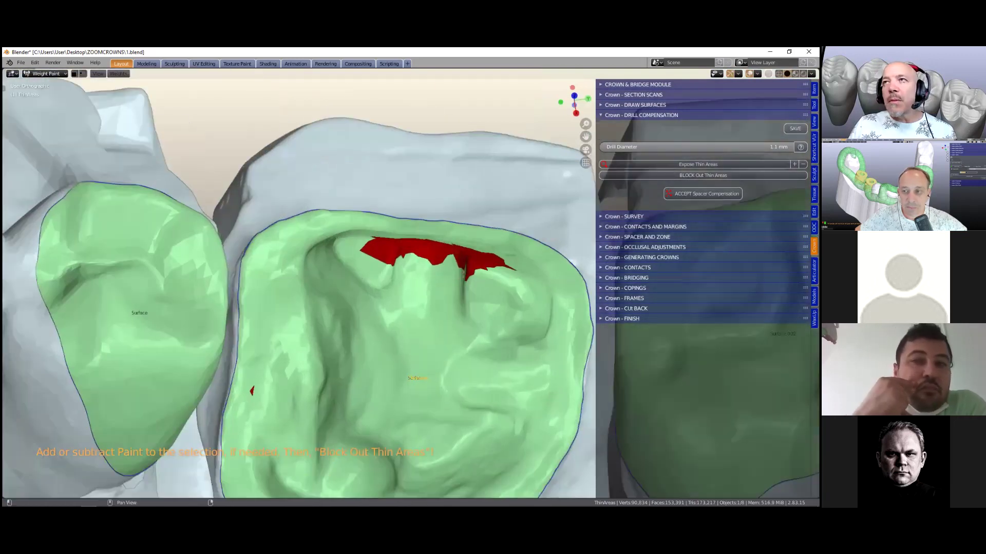
pyautogui.moveTo(472, 308); pyautogui.dragTo(473, 369, button='middle')
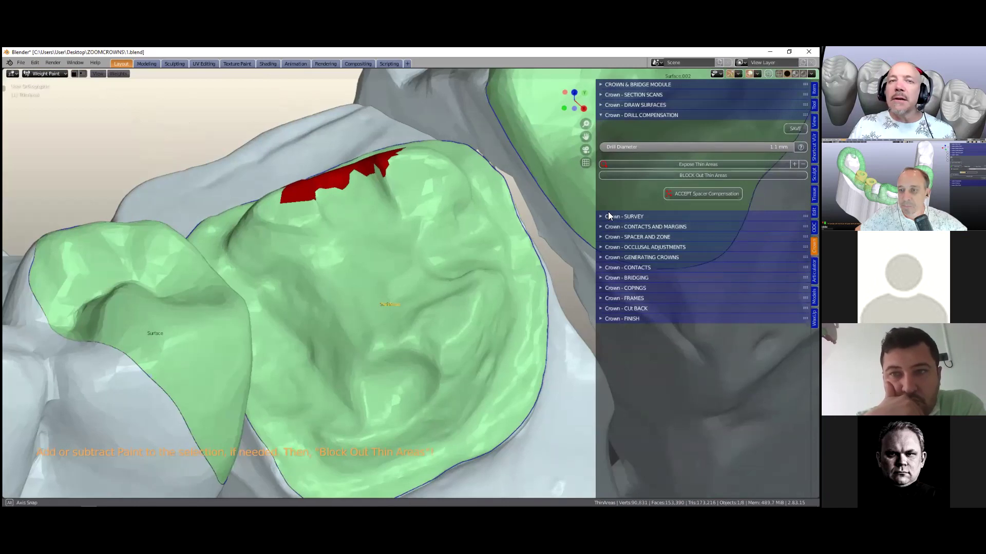
pyautogui.keyDown('shift'); pyautogui.moveTo(381, 169); pyautogui.dragTo(380, 253, button='middle'); pyautogui.keyUp('shift')
pyautogui.scroll(1, 380, 254)
pyautogui.scroll(-3, 382, 265)
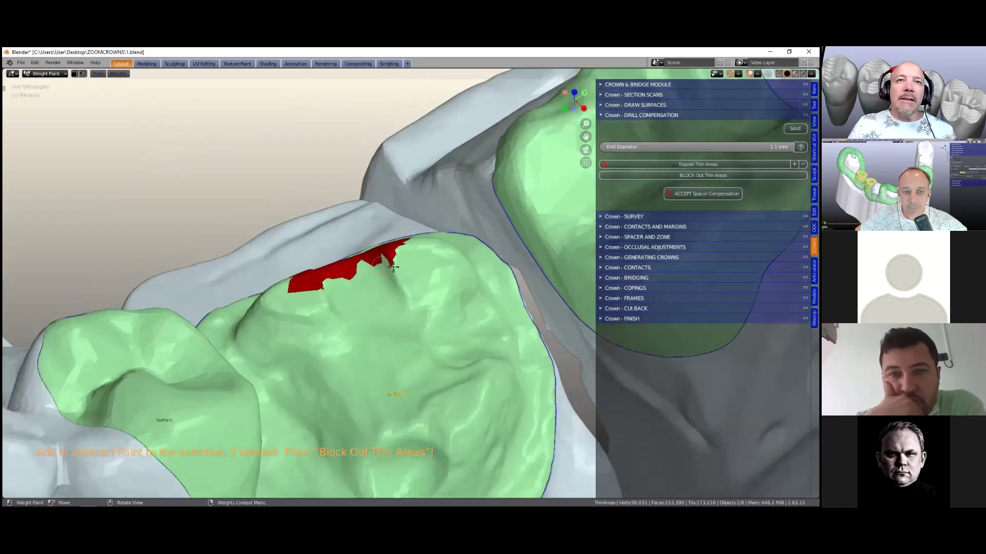
pyautogui.moveTo(410, 276); pyautogui.dragTo(419, 229, button='middle')
pyautogui.keyDown('shift'); pyautogui.moveTo(346, 326); pyautogui.dragTo(381, 246, button='middle'); pyautogui.keyUp('shift')
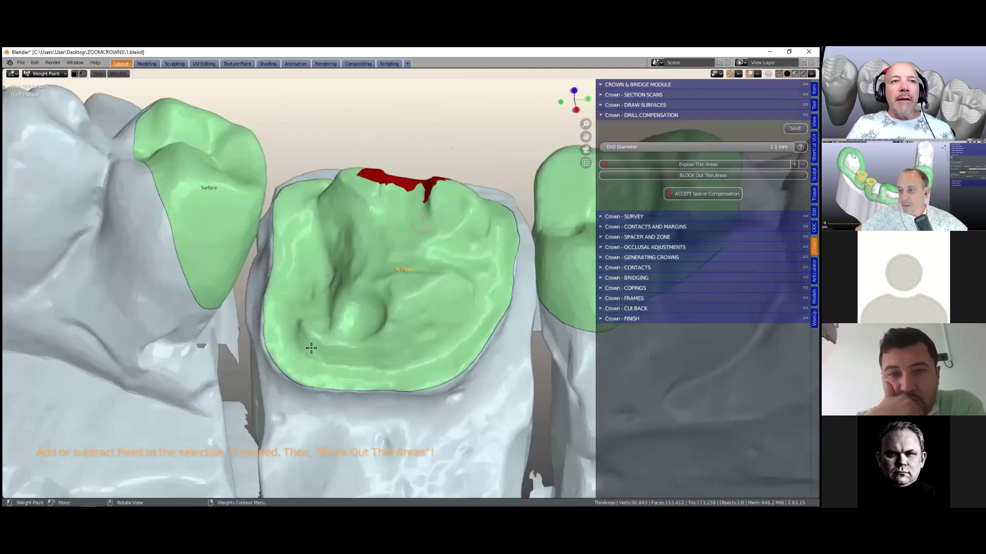
# - Block out the remaining thin areas on the die's ridge with size 0.040 and accept the spacer compensation
pyautogui.scroll(1, 311, 349)
pyautogui.moveTo(319, 323)
pyautogui.mouseDown(button='middle')
pyautogui.moveTo(325, 300)
pyautogui.moveTo(321, 308)
pyautogui.moveTo(442, 265)
pyautogui.moveTo(419, 280)
pyautogui.moveTo(453, 260)
pyautogui.moveTo(425, 285)
pyautogui.mouseUp(button='middle')
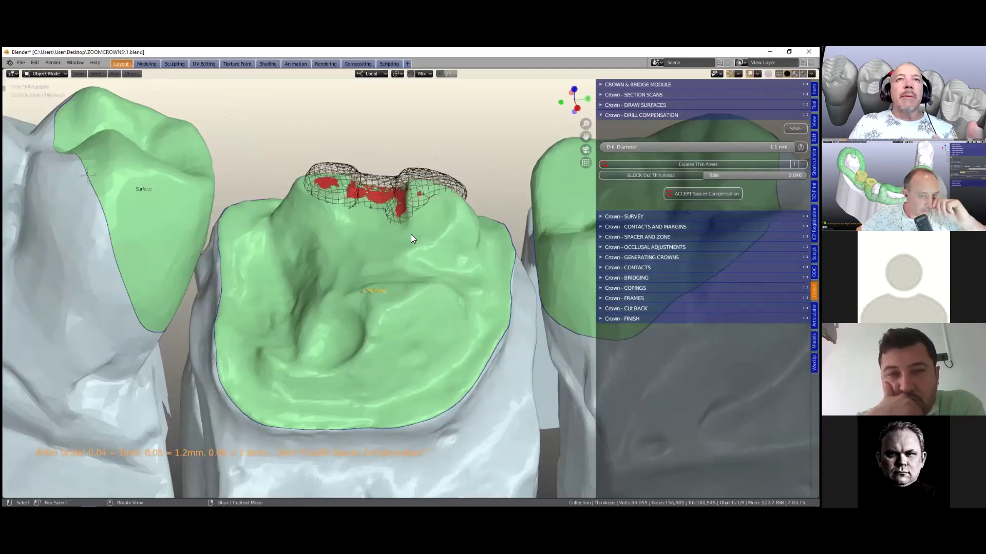
pyautogui.moveTo(509, 243); pyautogui.dragTo(671, 234, button='middle')
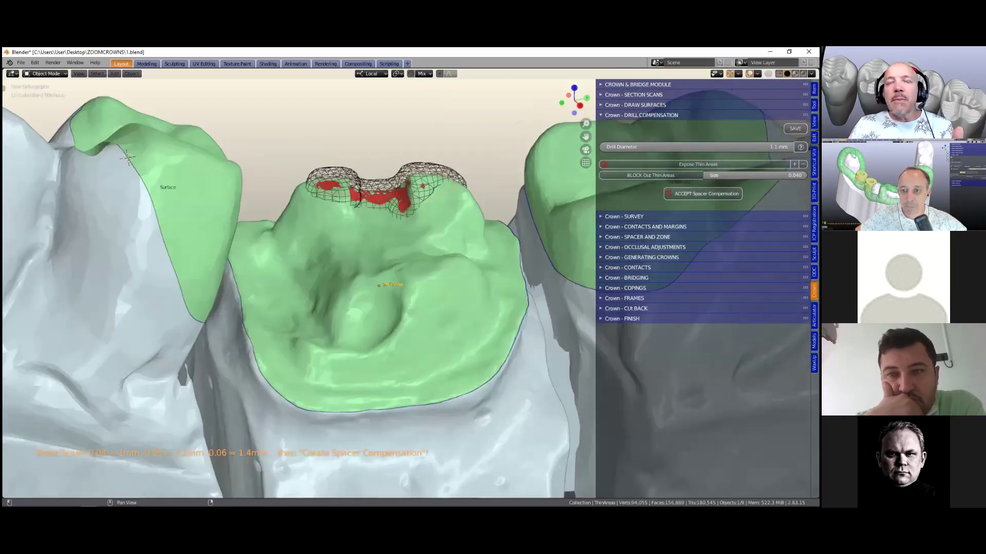
pyautogui.click(702, 194)
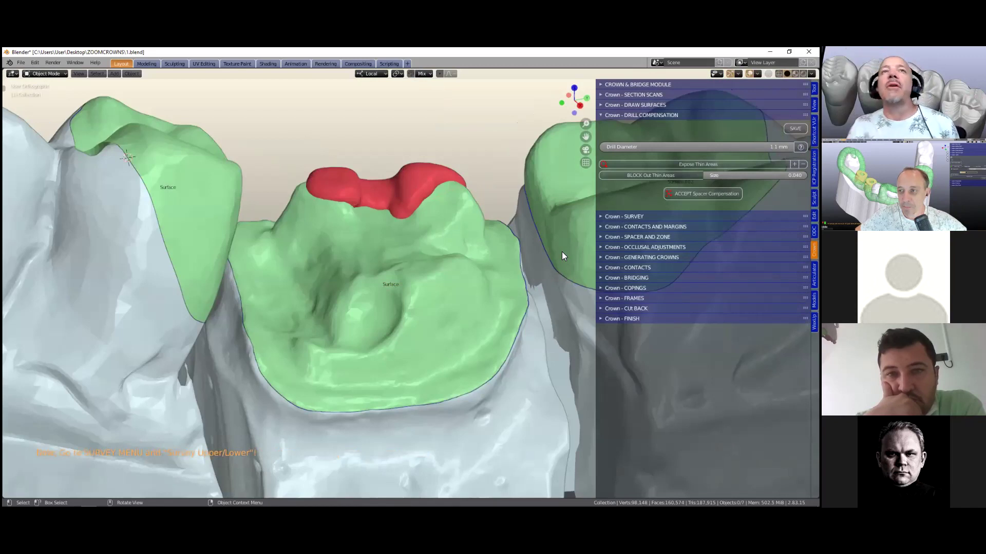
# - Select the green surfaces of the premolar, the die and the molar and survey them as lower surfaces
pyautogui.keyDown('shift'); pyautogui.moveTo(561, 251); pyautogui.dragTo(568, 254, button='middle'); pyautogui.keyUp('shift')
pyautogui.keyDown('ctrl'); pyautogui.click(624, 216); pyautogui.keyUp('ctrl')
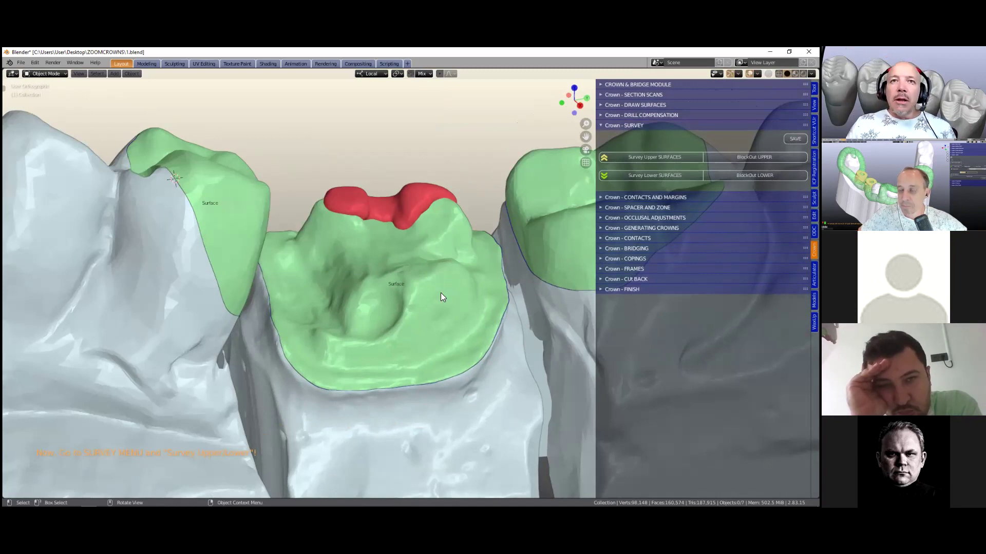
pyautogui.click(427, 303)
pyautogui.moveTo(425, 302); pyautogui.dragTo(233, 193, button='middle')
pyautogui.keyDown('shift'); pyautogui.click(400, 273); pyautogui.keyUp('shift')
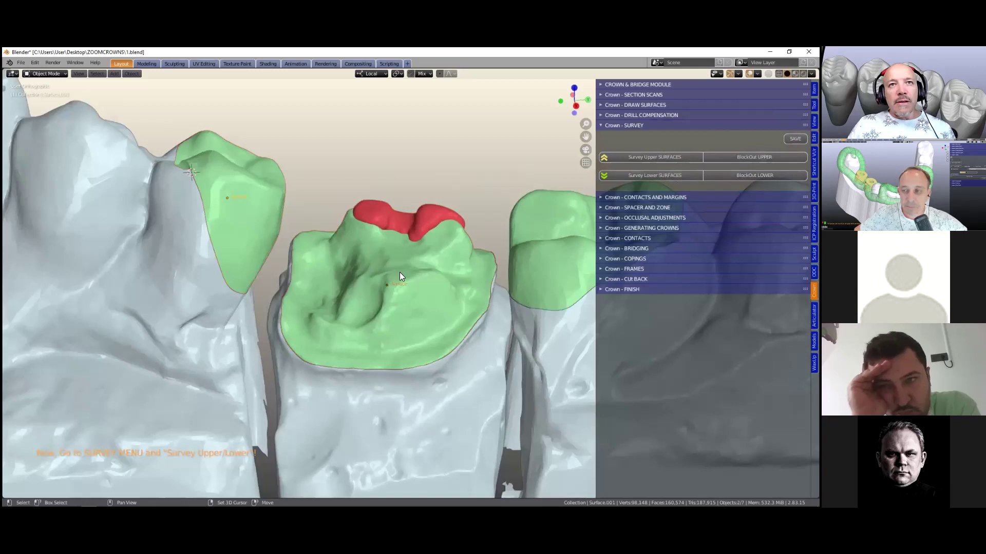
pyautogui.keyDown('shift'); pyautogui.click(544, 250); pyautogui.keyUp('shift')
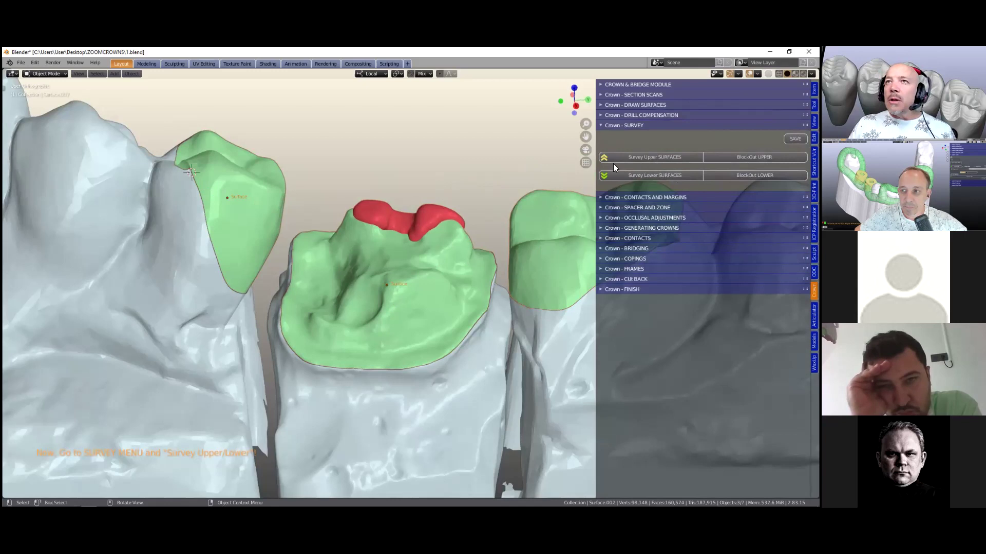
pyautogui.keyDown('shift'); pyautogui.moveTo(458, 241); pyautogui.dragTo(418, 264, button='middle'); pyautogui.keyUp('shift')
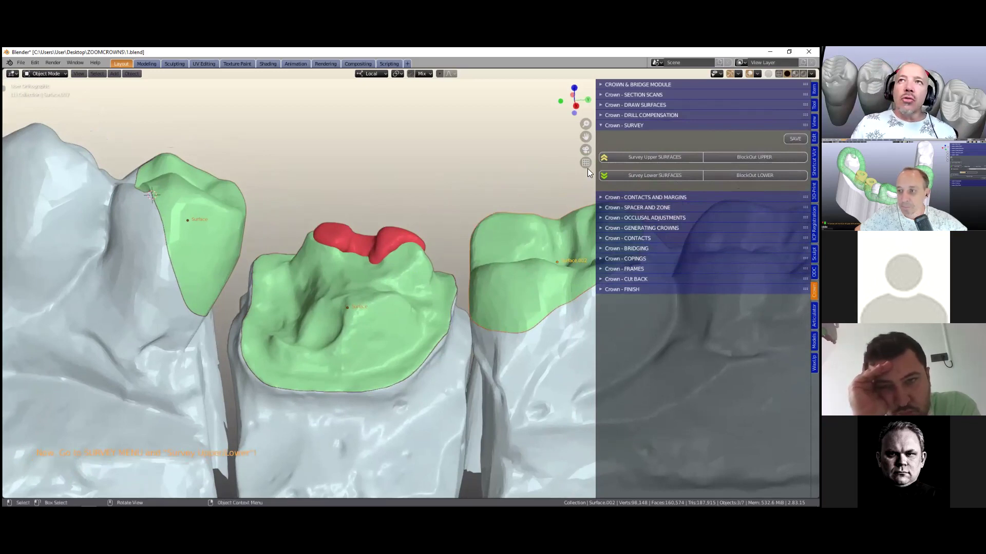
pyautogui.click(643, 176)
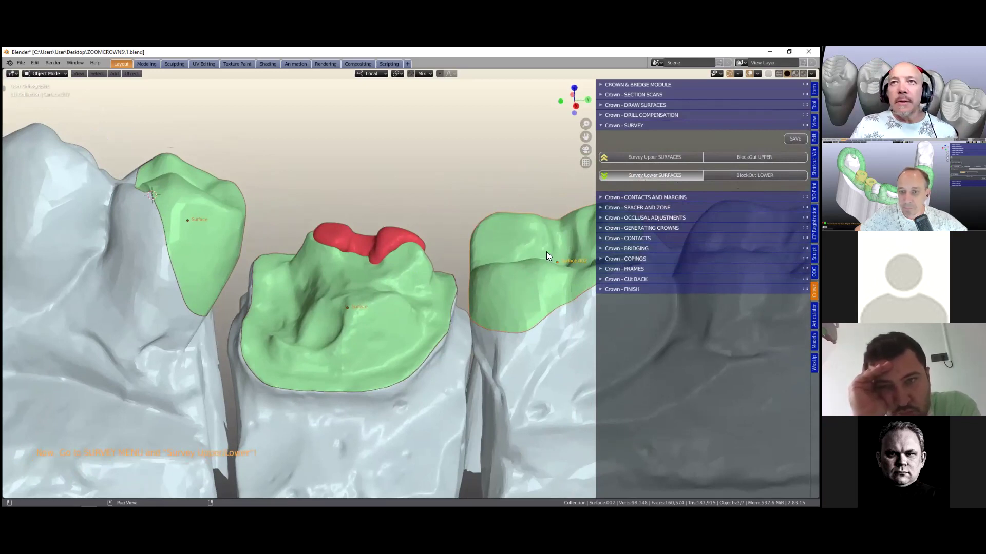
pyautogui.keyDown('shift'); pyautogui.moveTo(455, 311); pyautogui.dragTo(445, 287, button='middle'); pyautogui.keyUp('shift')
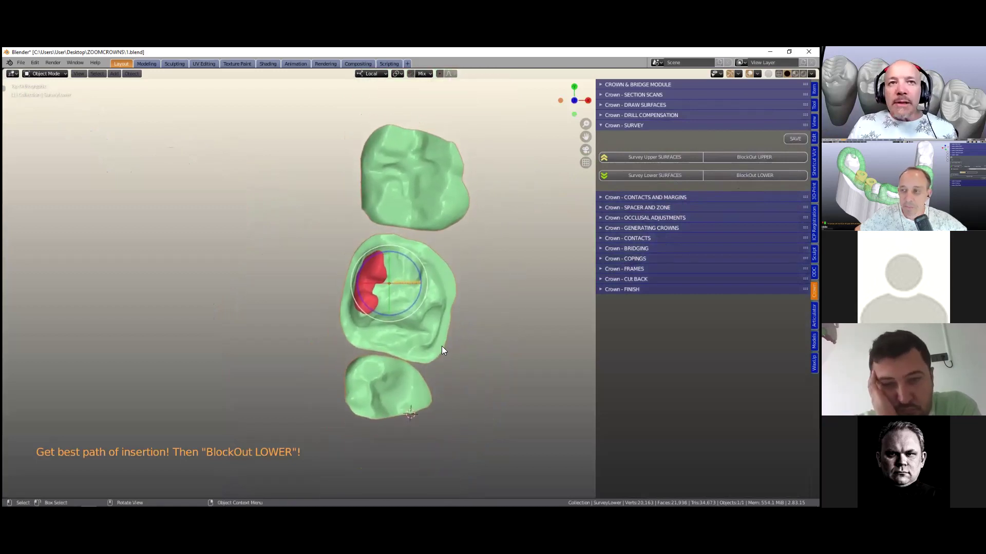
# - Try a strongly tilted path of insertion by freely rotating the surveyed surfaces in top view
pyautogui.scroll(2, 442, 346)
pyautogui.press('r')
pyautogui.press('r')
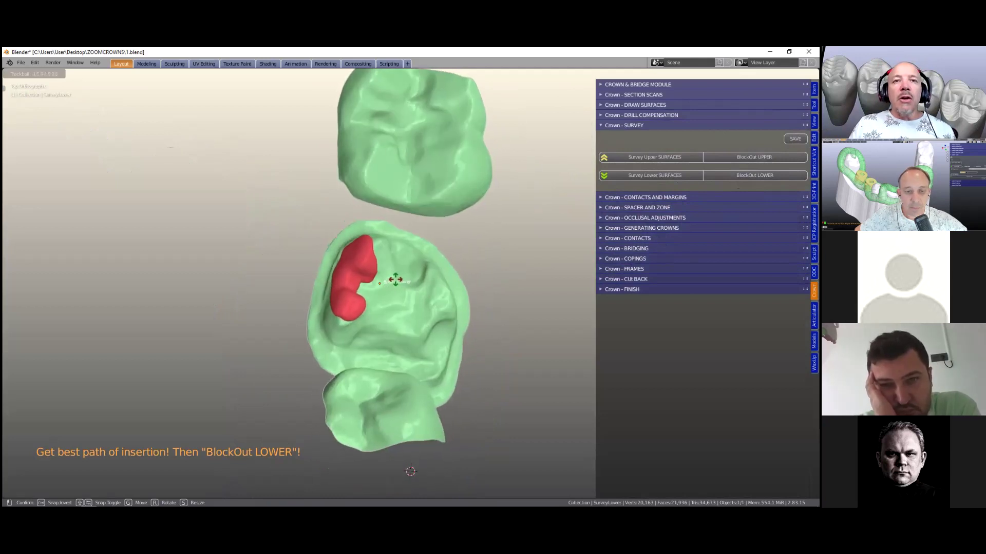
pyautogui.click(420, 358)
pyautogui.scroll(3, 421, 359)
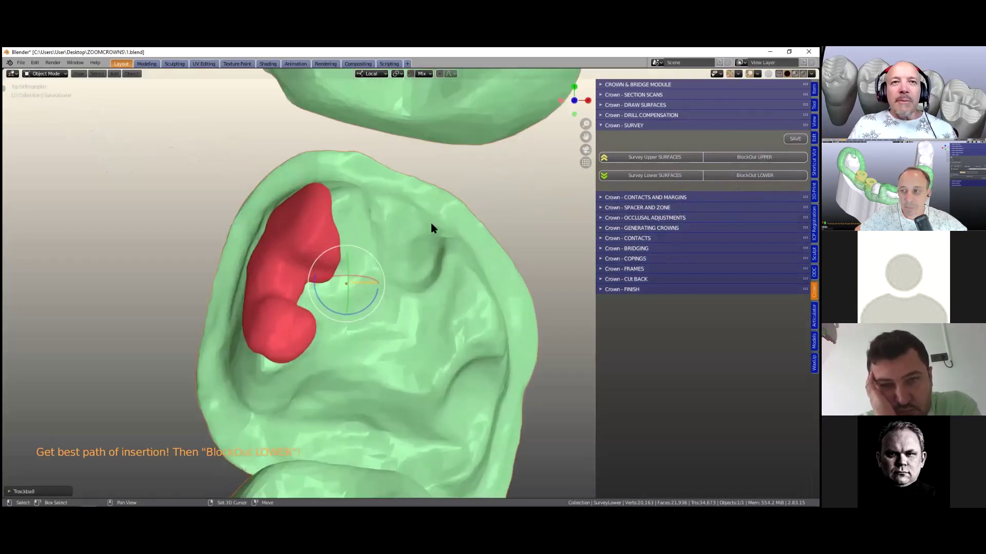
pyautogui.keyDown('shift'); pyautogui.scroll(-6, 431, 226); pyautogui.keyUp('shift')
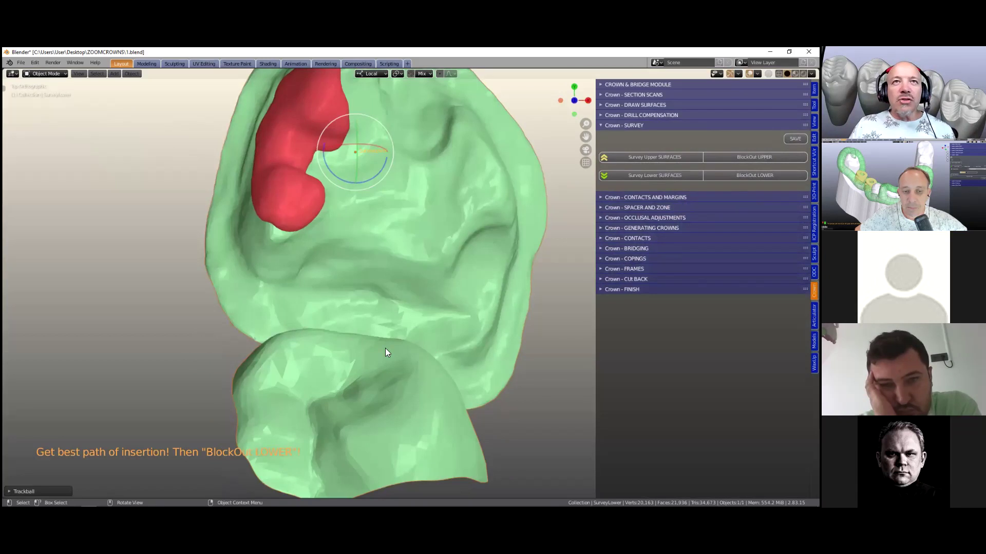
pyautogui.scroll(-2, 403, 292)
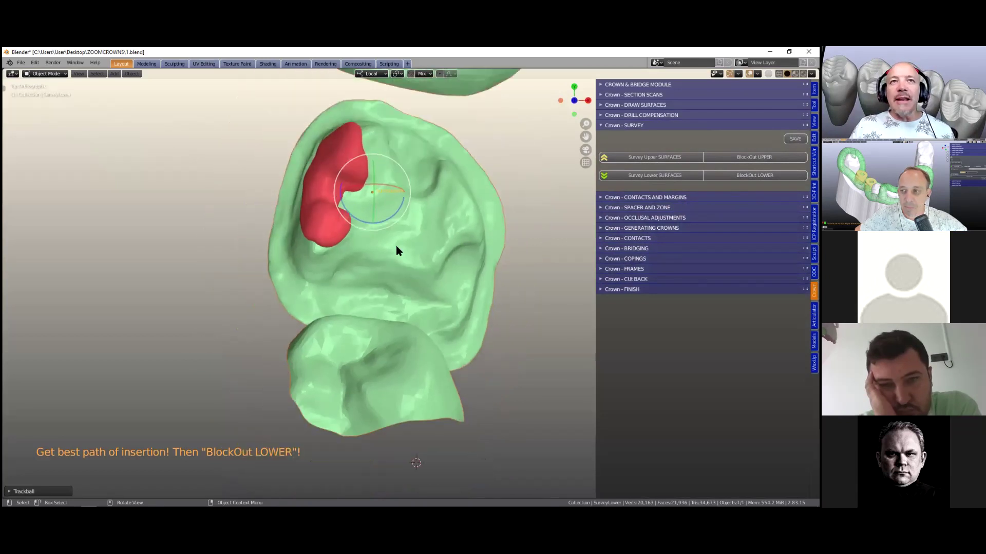
# - Rotate the surveyed surfaces freely to the best path of insertion and block out the lower surfaces
pyautogui.click(383, 202)
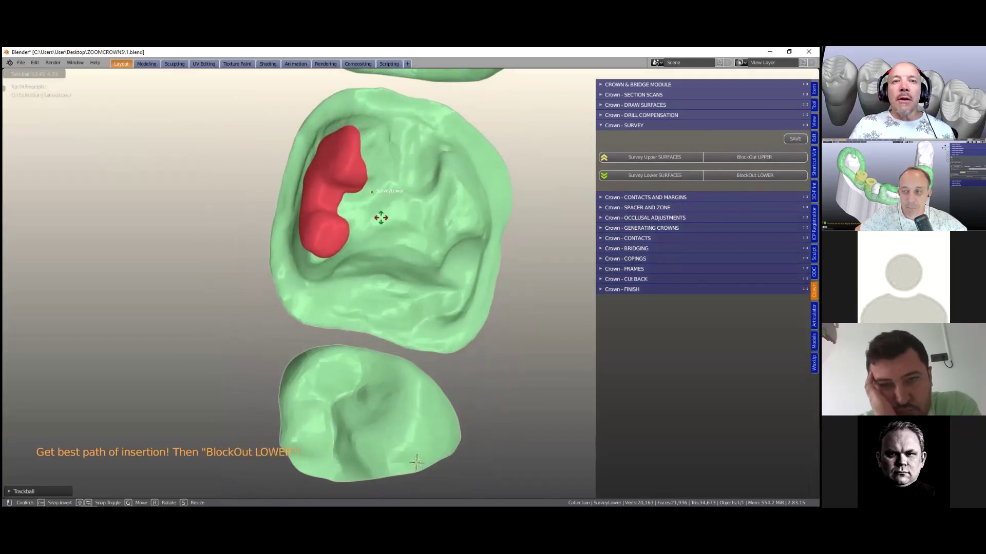
pyautogui.click(379, 217)
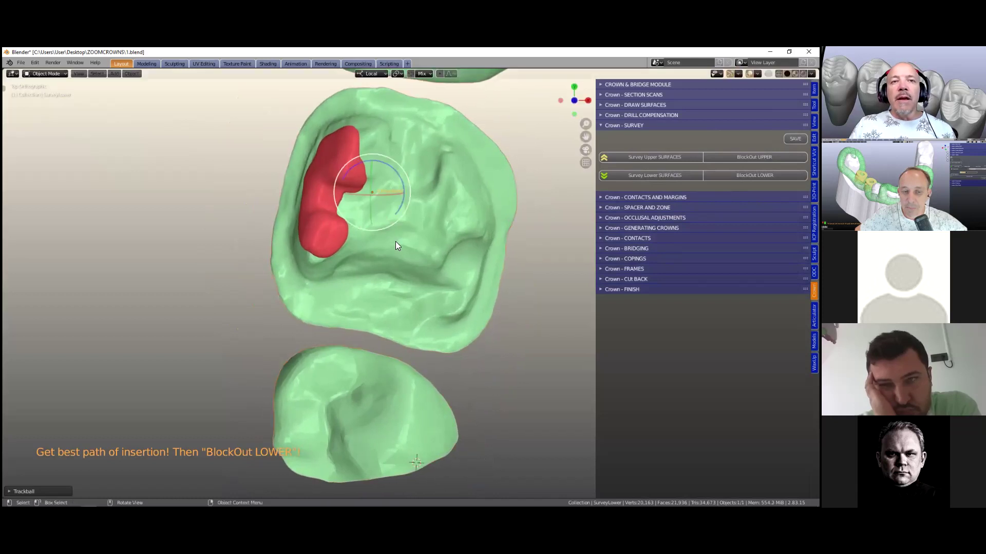
pyautogui.scroll(-2, 395, 246)
pyautogui.keyDown('shift'); pyautogui.moveTo(431, 240); pyautogui.dragTo(414, 290, button='middle'); pyautogui.keyUp('shift')
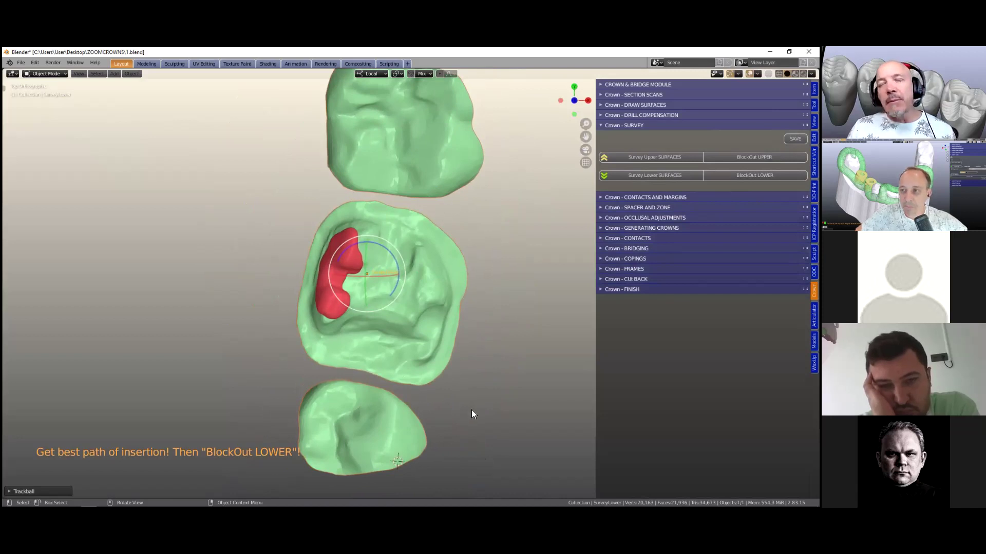
pyautogui.moveTo(378, 262); pyautogui.dragTo(379, 257)
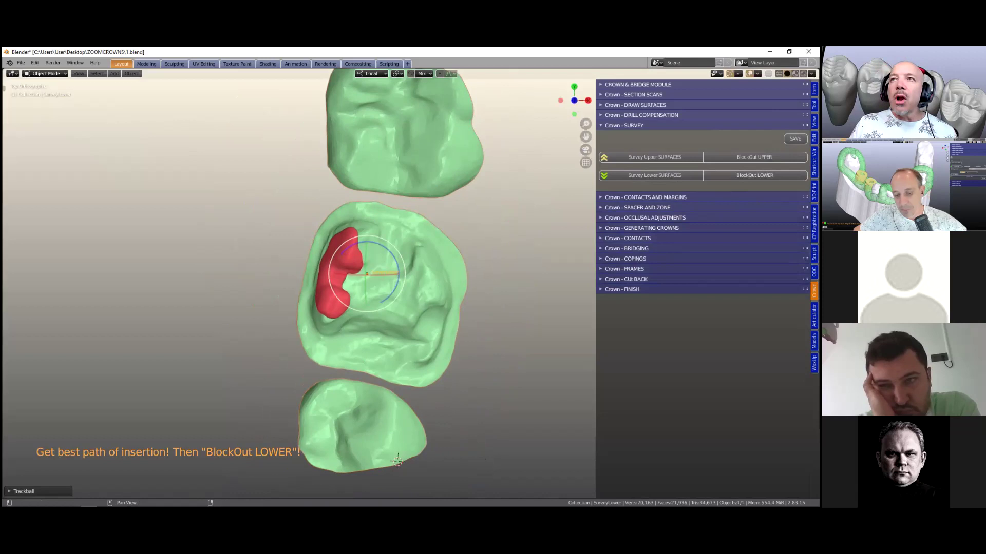
pyautogui.click(754, 175)
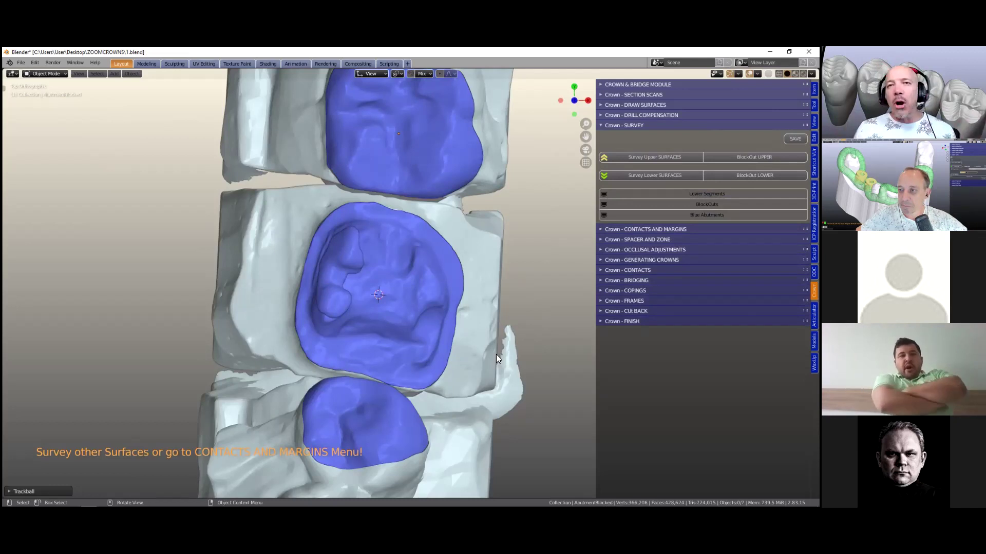
# - Open the contacts and margins settings, select the blue surfaces of both neighbouring teeth and name them as lower contacts
pyautogui.moveTo(485, 359); pyautogui.dragTo(408, 224, button='middle')
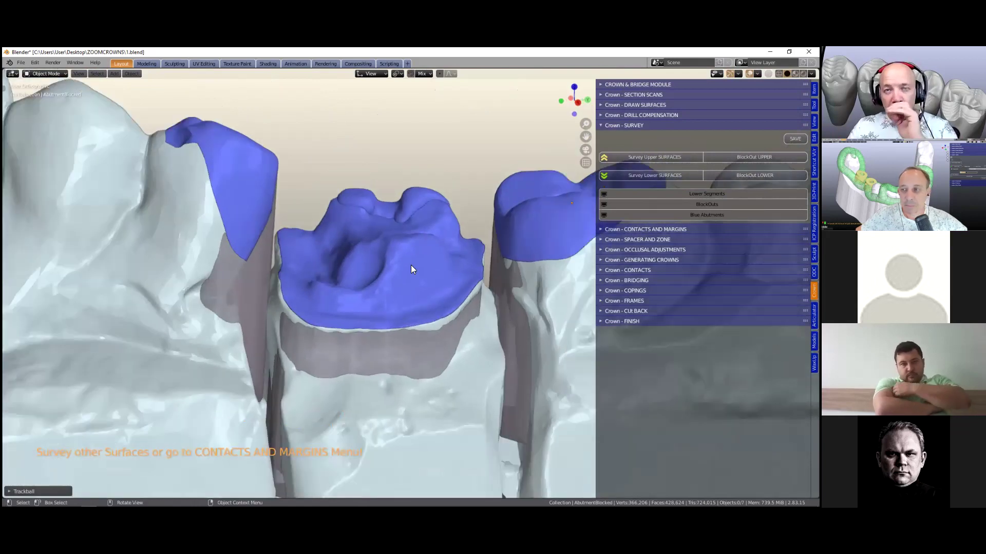
pyautogui.scroll(-1, 409, 270)
pyautogui.scroll(2, 409, 270)
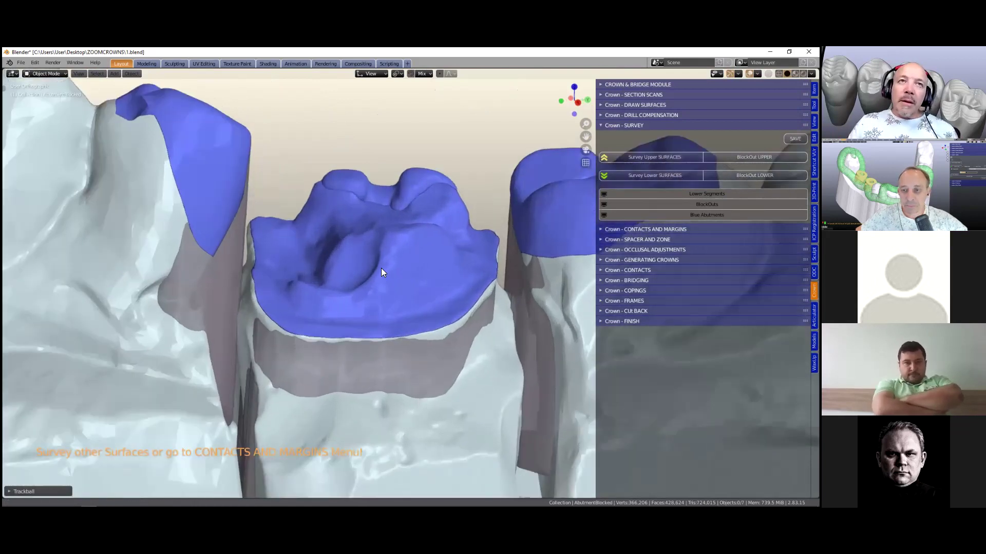
pyautogui.keyDown('shift'); pyautogui.moveTo(408, 270); pyautogui.dragTo(381, 268, button='middle'); pyautogui.keyUp('shift')
pyautogui.scroll(-3, 381, 268)
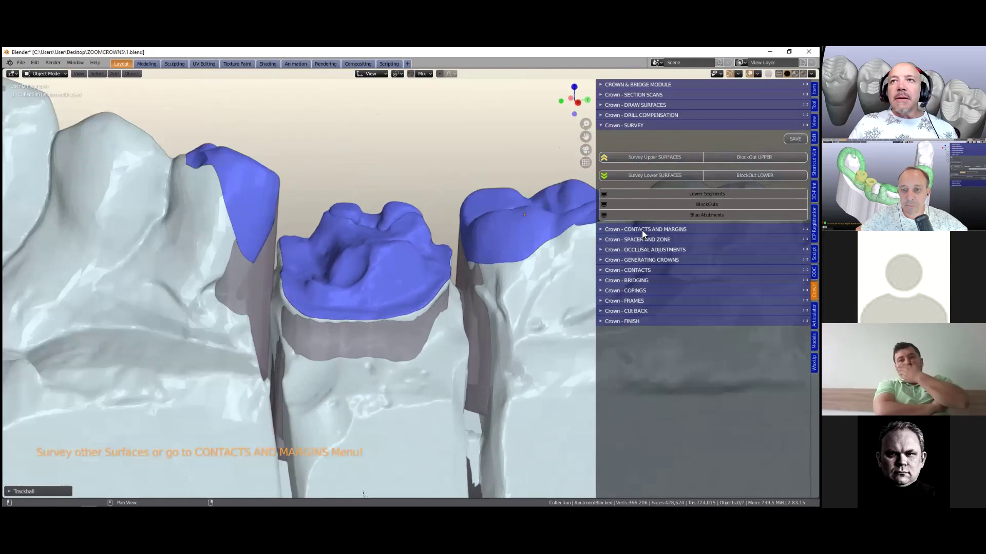
pyautogui.keyDown('ctrl'); pyautogui.click(645, 229); pyautogui.keyUp('ctrl')
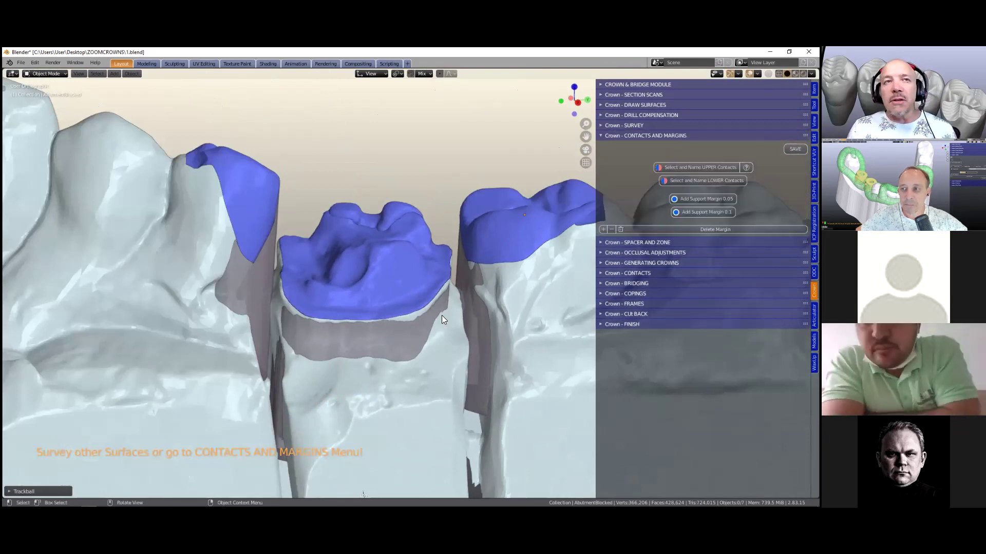
pyautogui.moveTo(409, 282); pyautogui.dragTo(285, 222, button='middle')
pyautogui.click(280, 202)
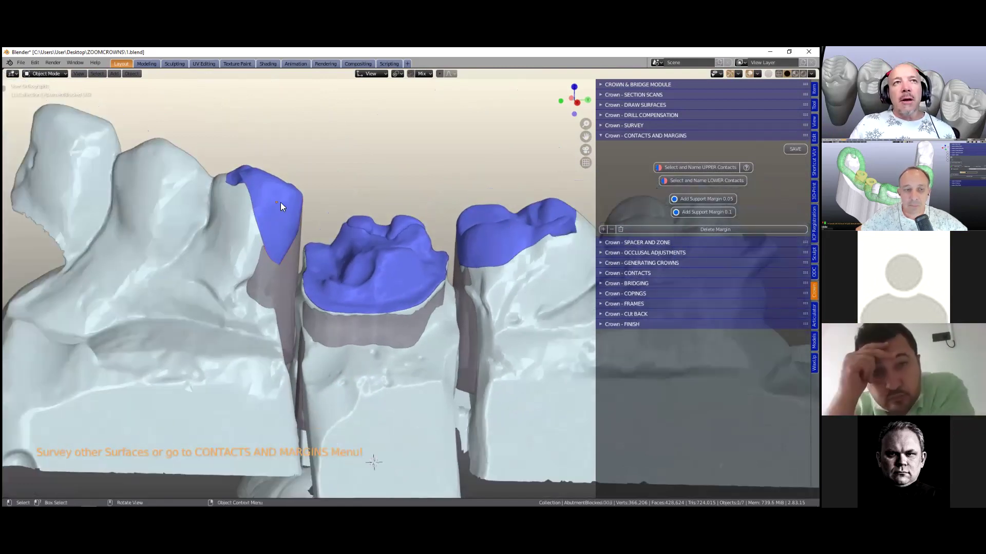
pyautogui.keyDown('shift'); pyautogui.click(482, 223); pyautogui.keyUp('shift')
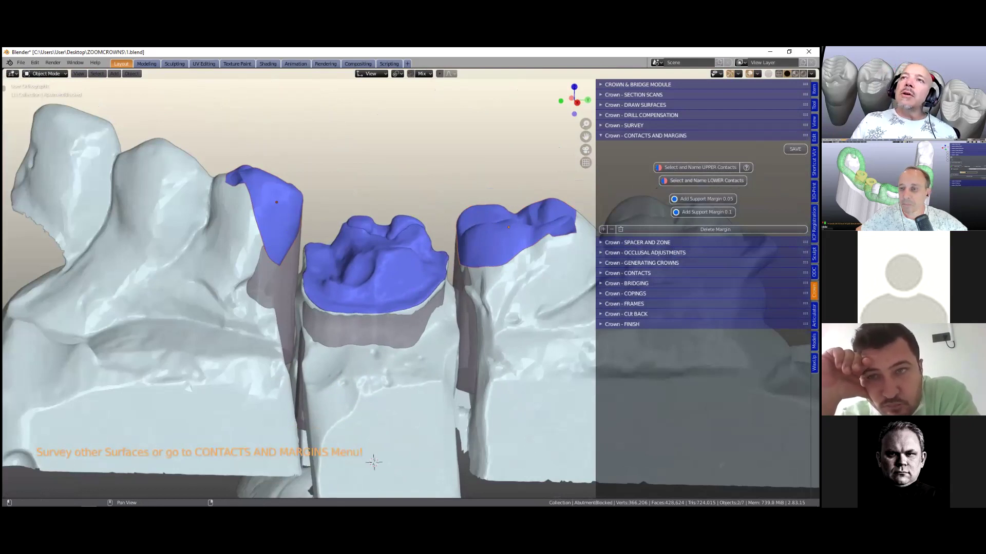
pyautogui.click(703, 180)
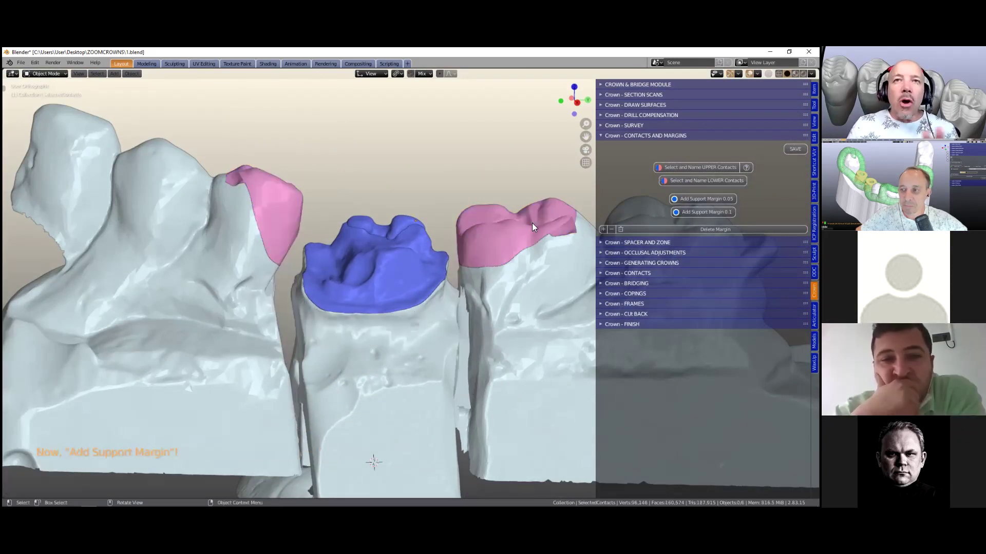
# - Select the die's blue blocked-out surface and add a support margin around it
pyautogui.scroll(2, 402, 324)
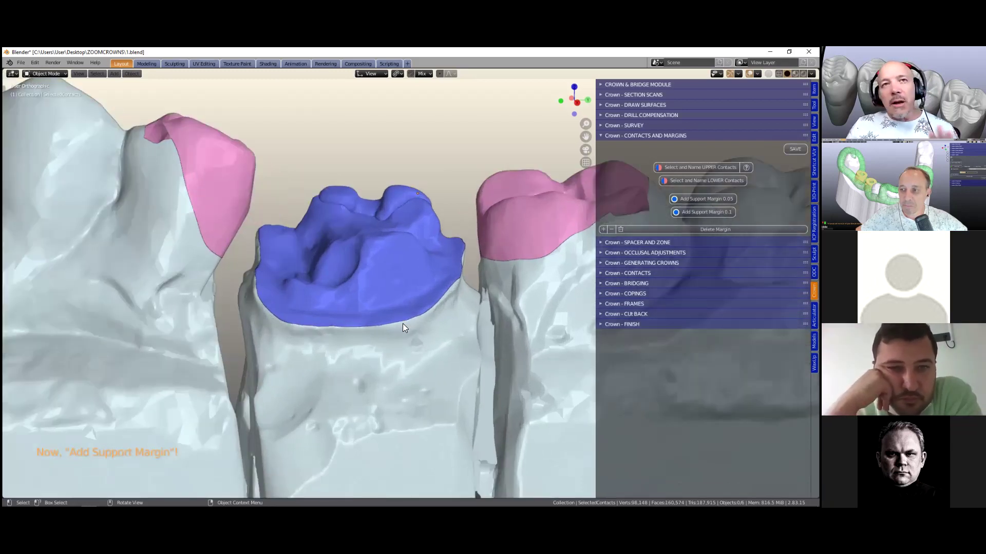
pyautogui.moveTo(402, 323); pyautogui.dragTo(395, 317, button='middle')
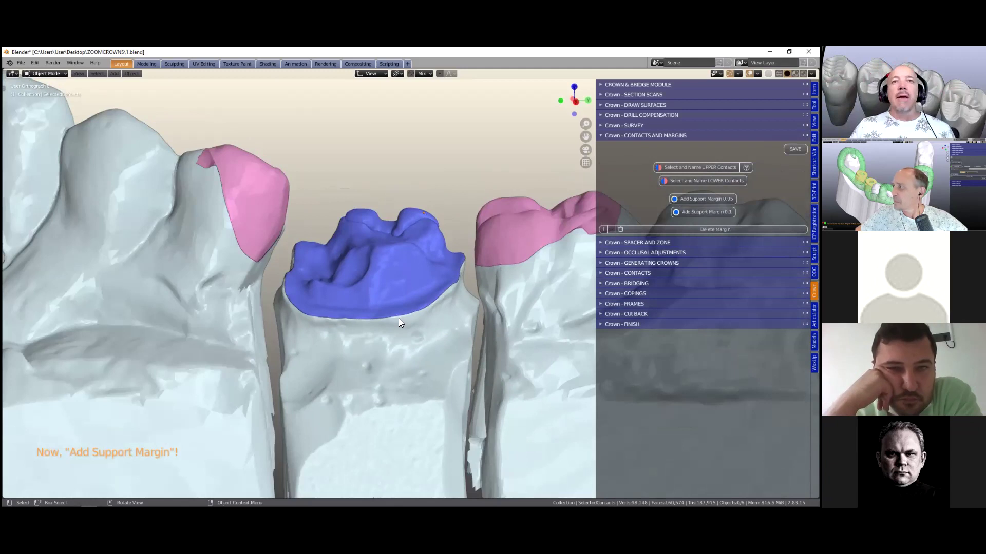
pyautogui.click(383, 274)
pyautogui.moveTo(390, 291); pyautogui.dragTo(403, 270, button='middle')
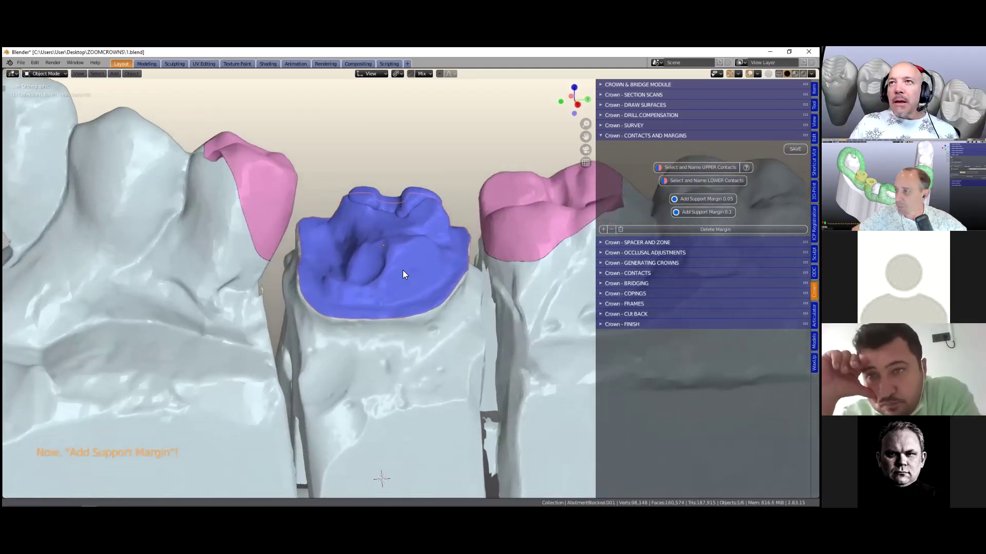
pyautogui.scroll(2, 421, 287)
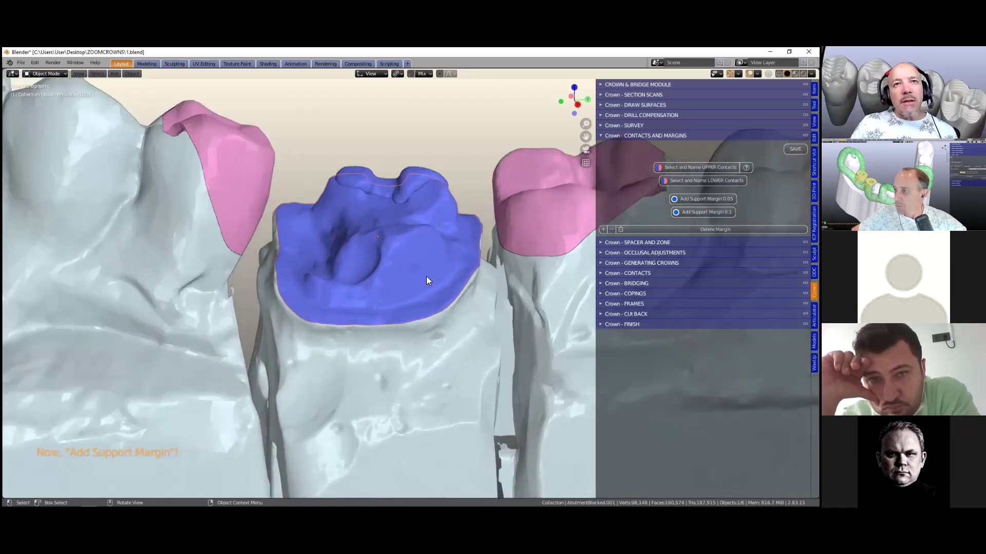
pyautogui.scroll(1, 350, 295)
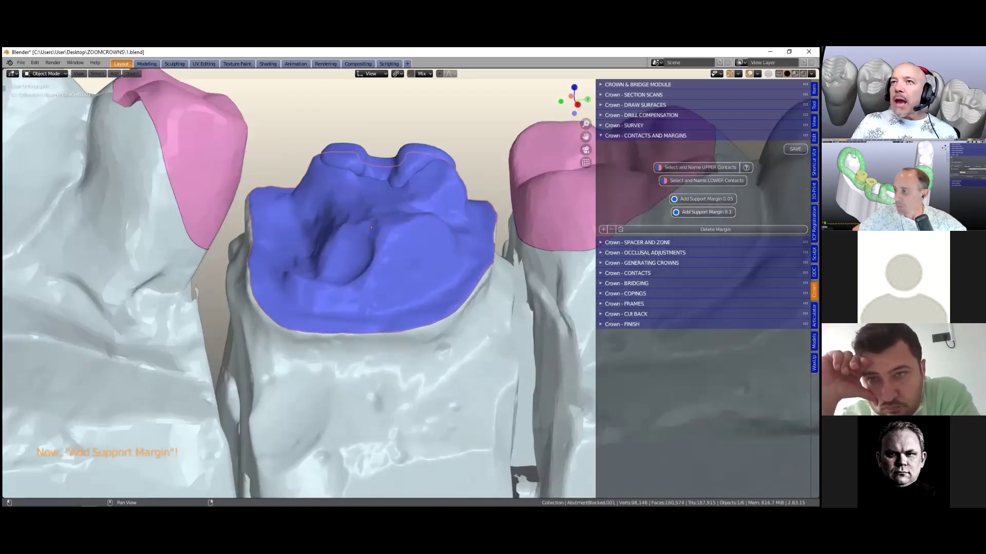
pyautogui.moveTo(595, 205); pyautogui.dragTo(582, 207)
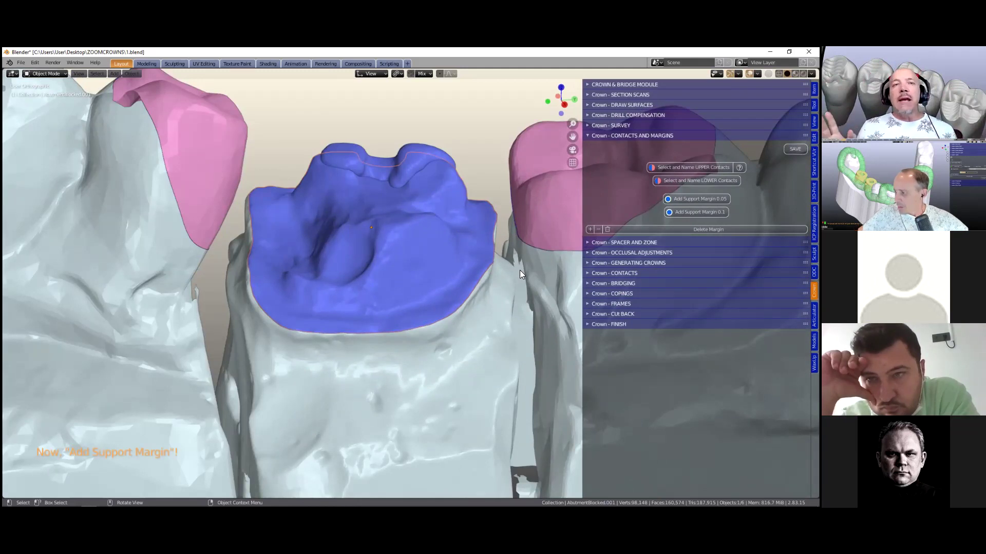
pyautogui.press('shift')
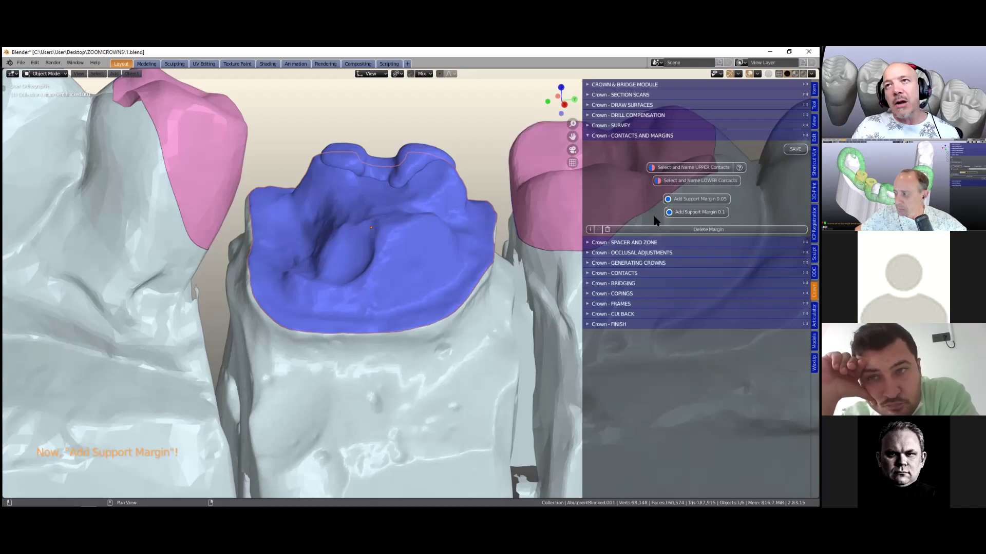
pyautogui.press('shift')
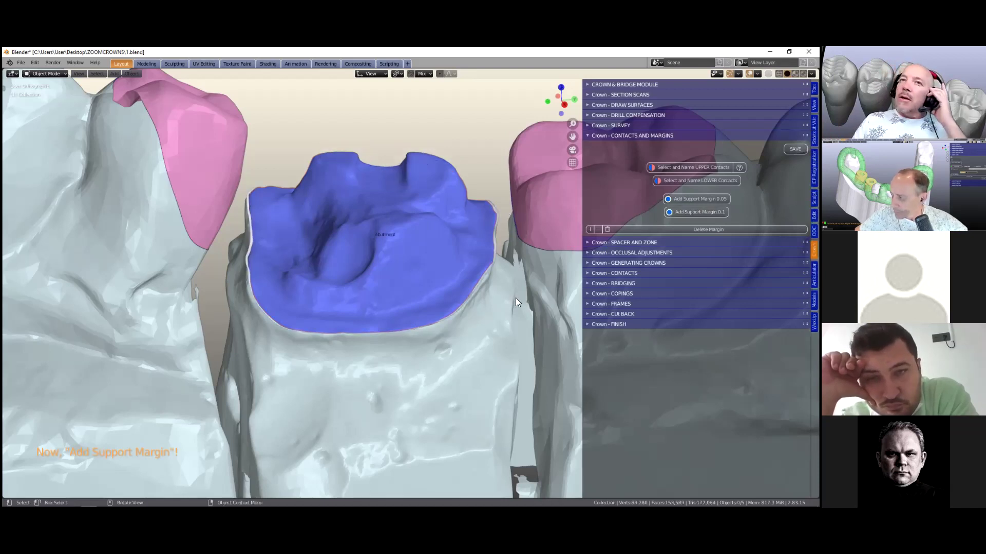
# - Examine the new support margin along the die's edge up close
pyautogui.scroll(6, 513, 302)
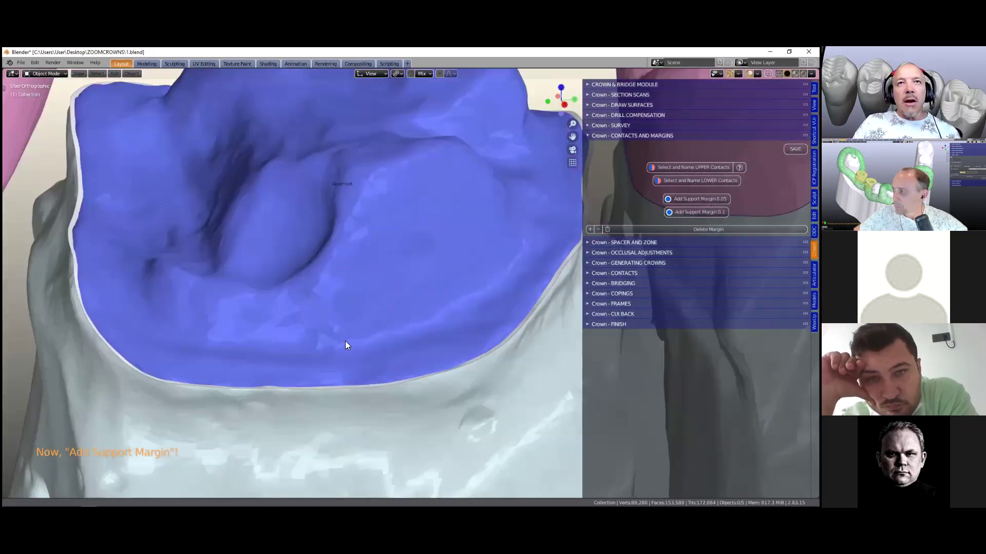
pyautogui.scroll(5, 349, 335)
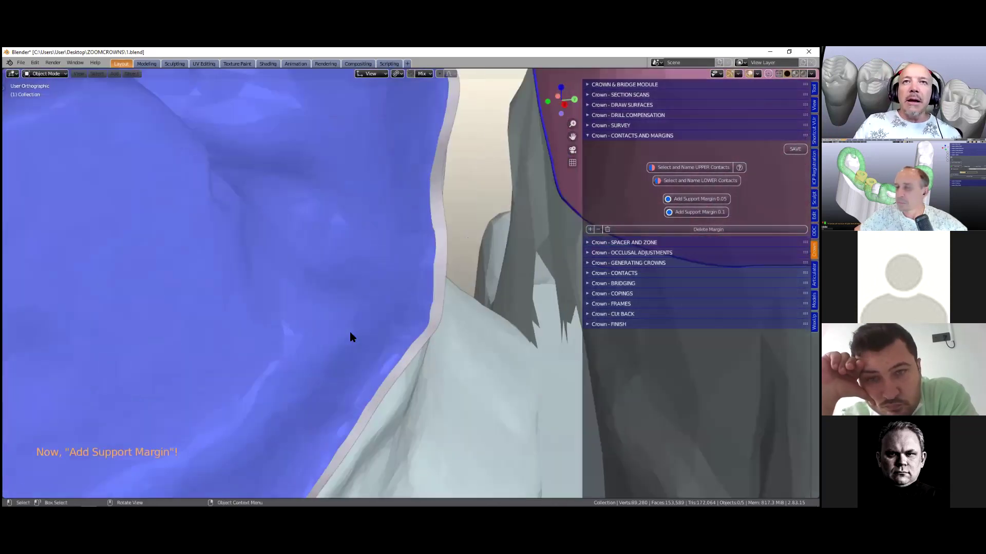
pyautogui.scroll(-4, 350, 336)
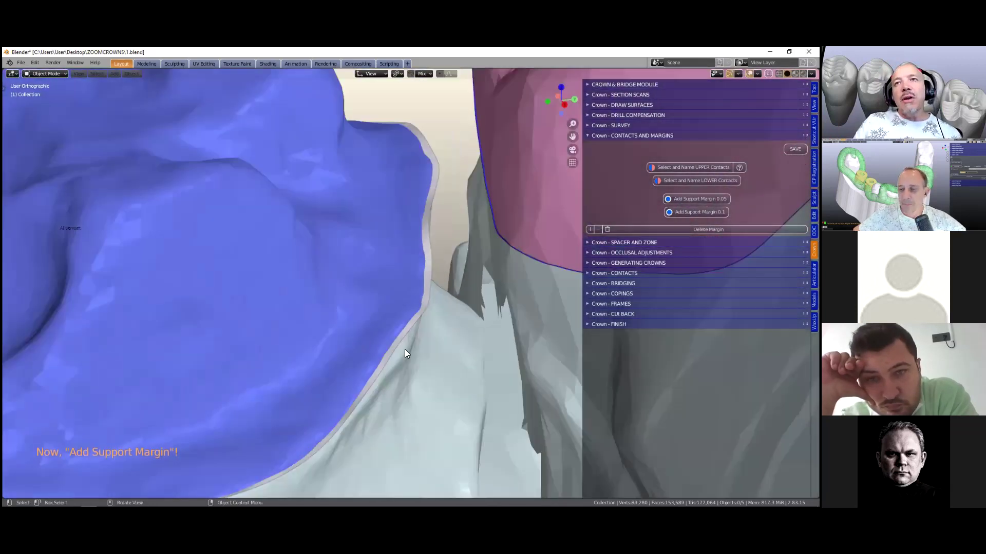
pyautogui.scroll(-2, 395, 360)
pyautogui.keyDown('shift'); pyautogui.moveTo(434, 361); pyautogui.dragTo(440, 365, button='middle'); pyautogui.keyUp('shift')
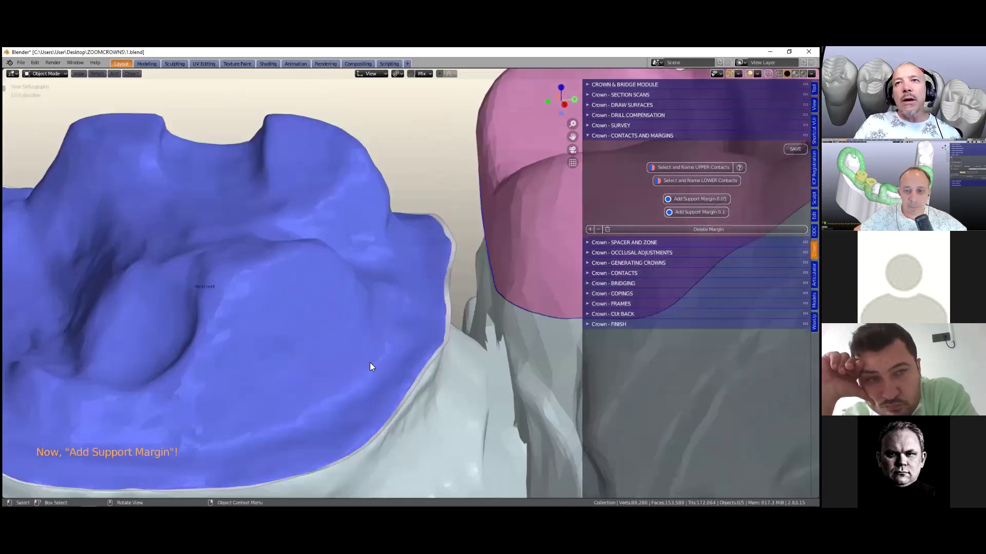
pyautogui.scroll(6, 370, 362)
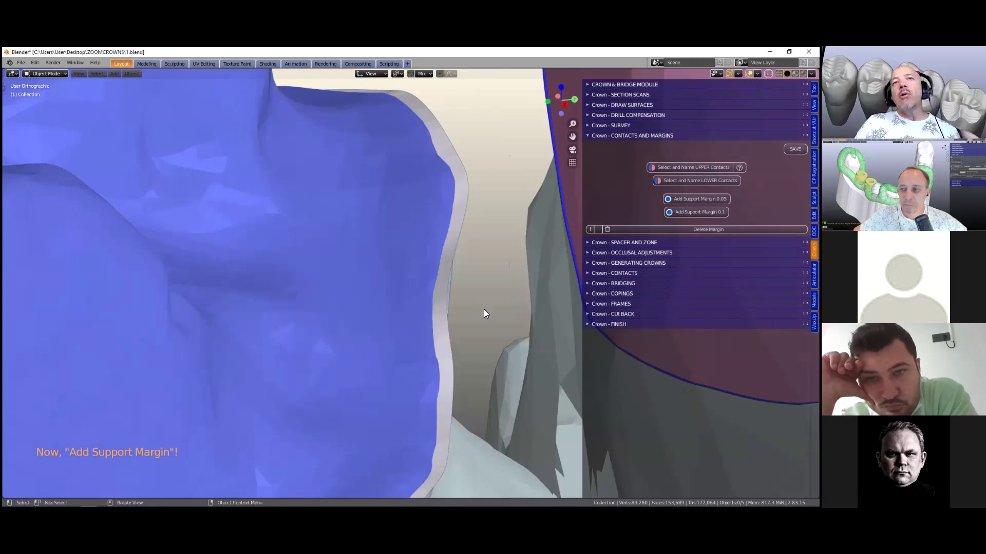
pyautogui.moveTo(484, 309); pyautogui.dragTo(484, 315, button='middle')
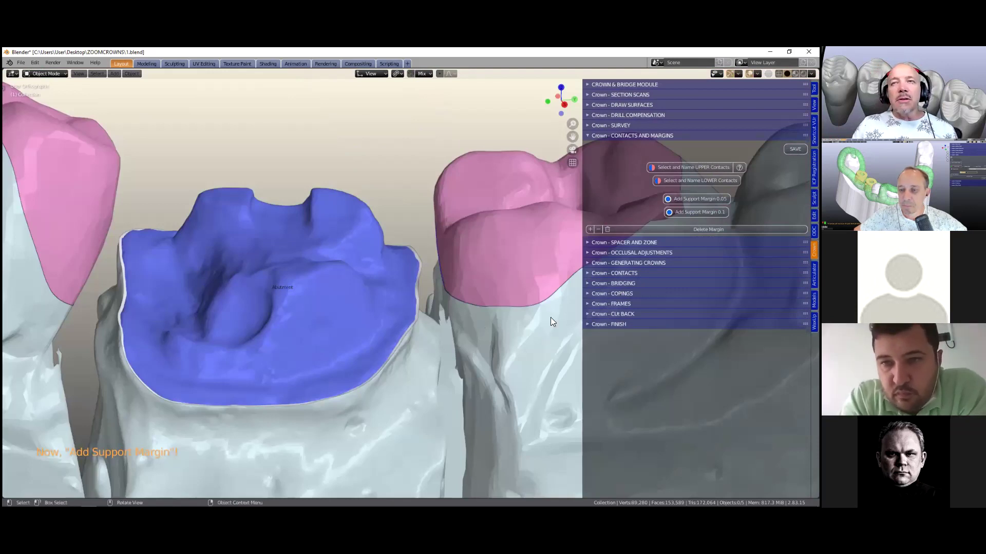
pyautogui.scroll(-2, 414, 328)
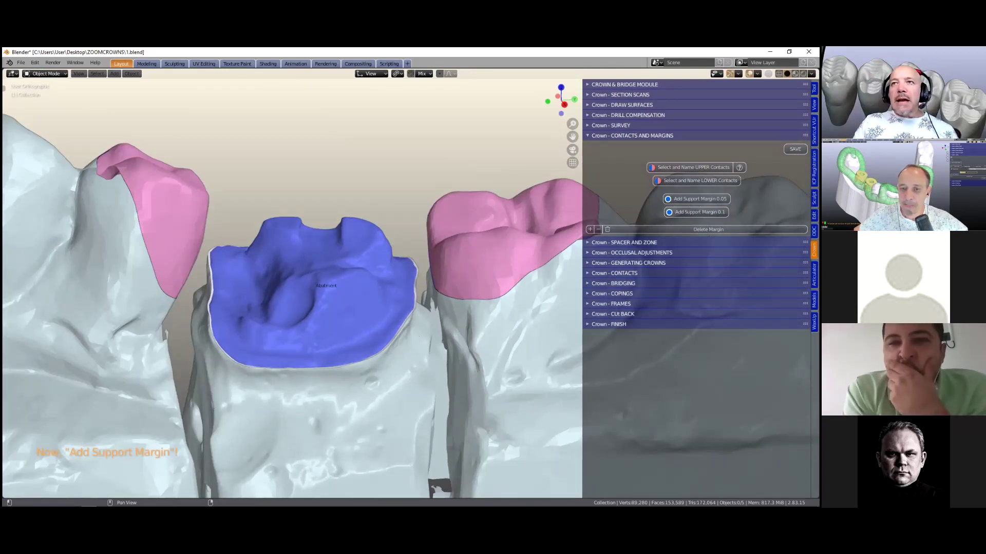
# - Open the spacer and zone settings, select the blue abutment surface on the die and add a spacer to it
pyautogui.keyDown('ctrl'); pyautogui.click(623, 242); pyautogui.keyUp('ctrl')
pyautogui.moveTo(326, 370); pyautogui.dragTo(386, 347, button='middle')
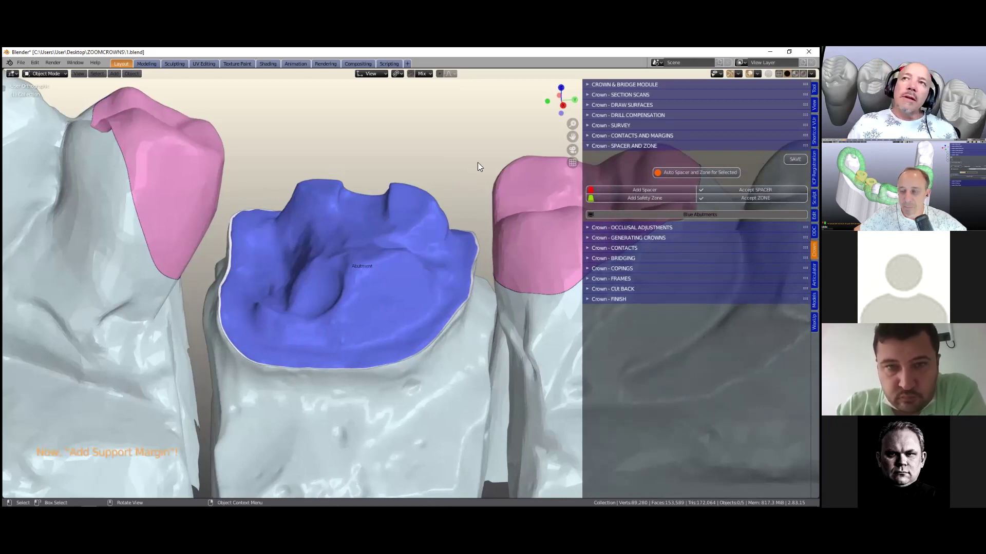
pyautogui.moveTo(583, 175); pyautogui.dragTo(560, 185)
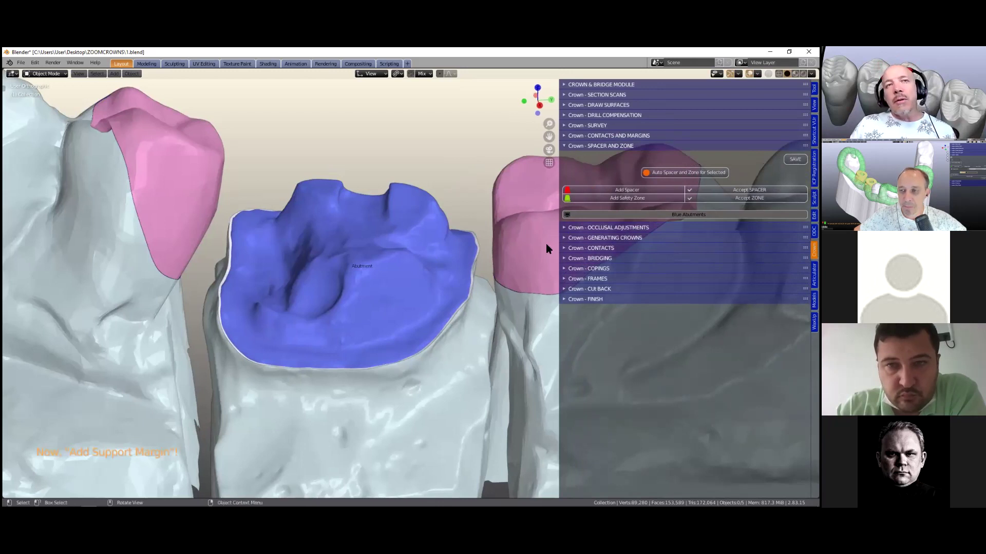
pyautogui.click(391, 268)
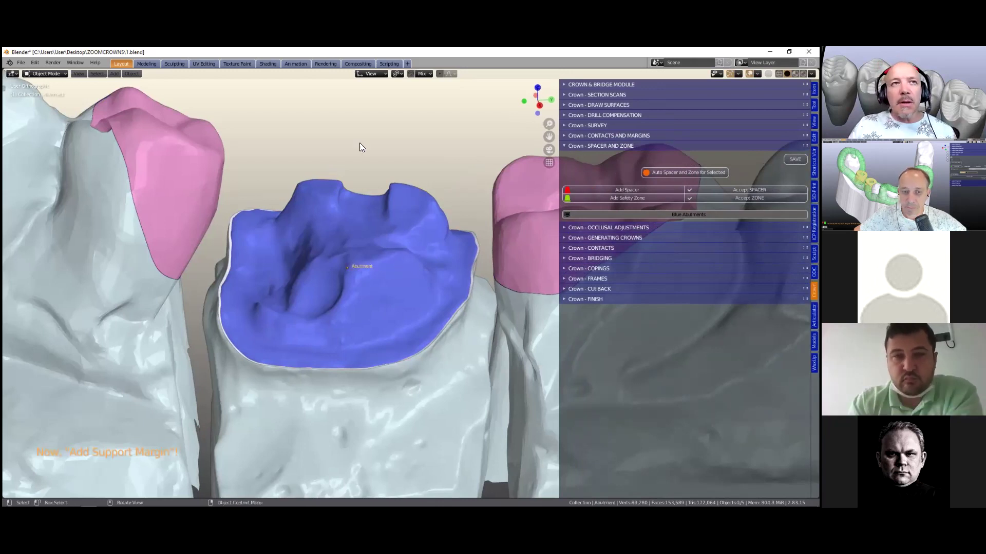
pyautogui.click(608, 189)
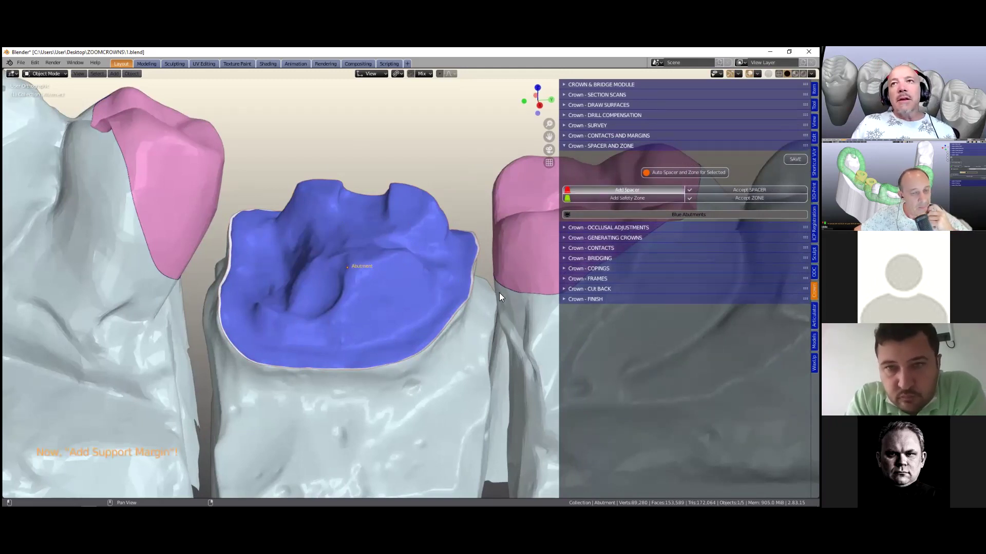
pyautogui.moveTo(476, 292); pyautogui.dragTo(424, 351, button='middle')
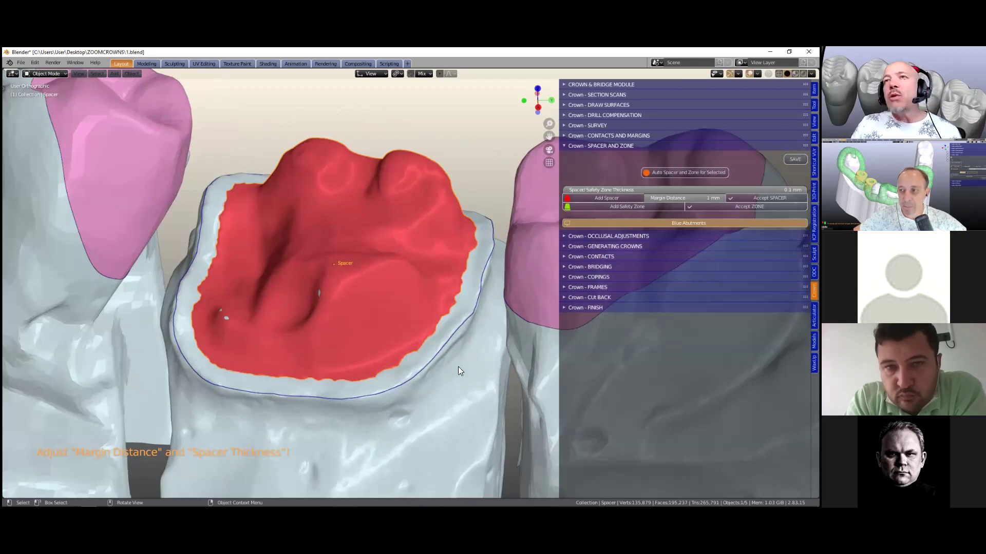
# - Try a margin distance of 0.01 mm for the spacer
pyautogui.click(683, 198)
pyautogui.write('0.01')
pyautogui.press('Return')
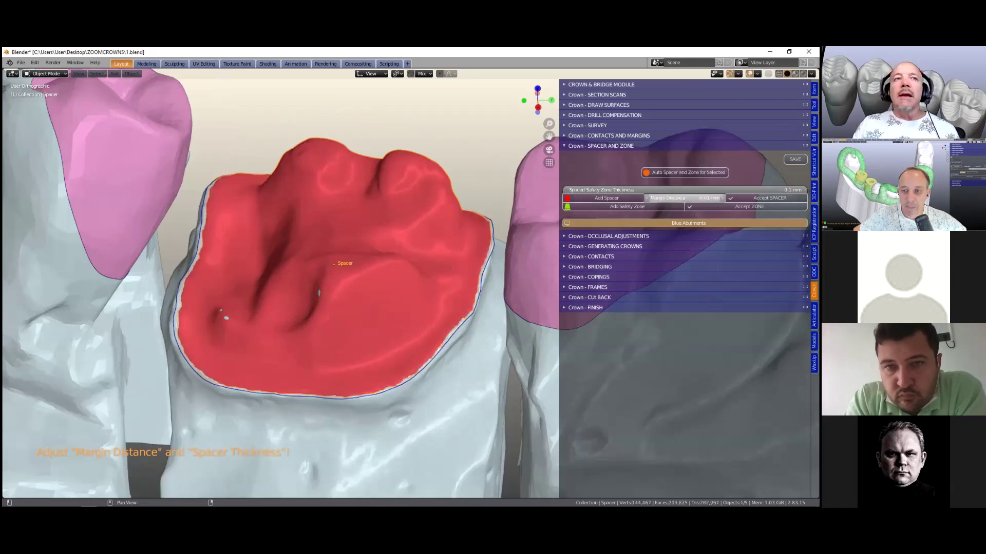
pyautogui.moveTo(315, 325); pyautogui.dragTo(349, 327, button='middle')
# - Try a margin distance of 0 mm for the spacer and return it to 0.01 mm
pyautogui.click(684, 197)
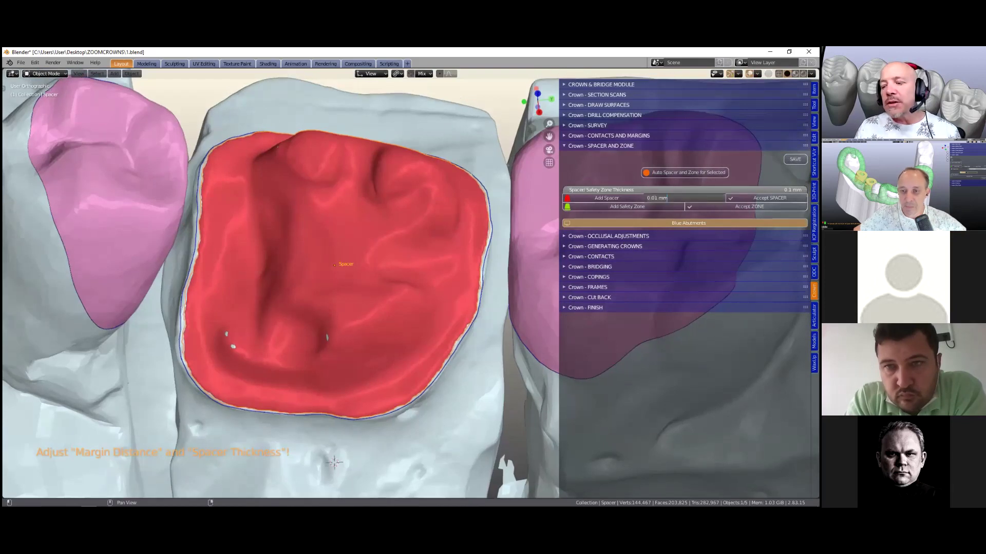
pyautogui.write('0')
pyautogui.press('Return')
pyautogui.click(685, 198)
pyautogui.write('0.01')
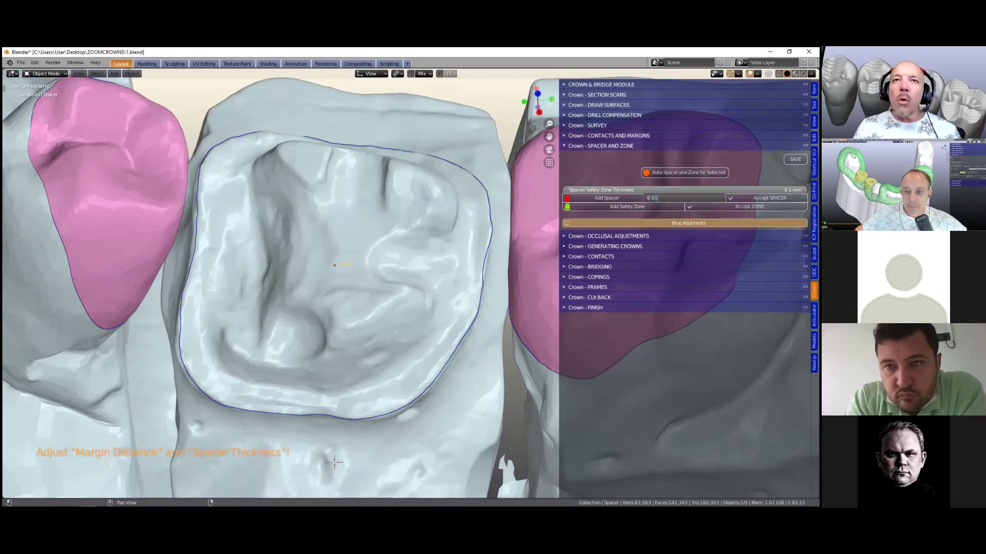
pyautogui.press('Return')
# - Try larger spacer margin distances such as 0.21 mm, and set the margin distance back to 1 mm
pyautogui.moveTo(684, 198)
pyautogui.mouseDown()
pyautogui.moveTo(662, 198)
pyautogui.moveTo(685, 198)
pyautogui.mouseUp()
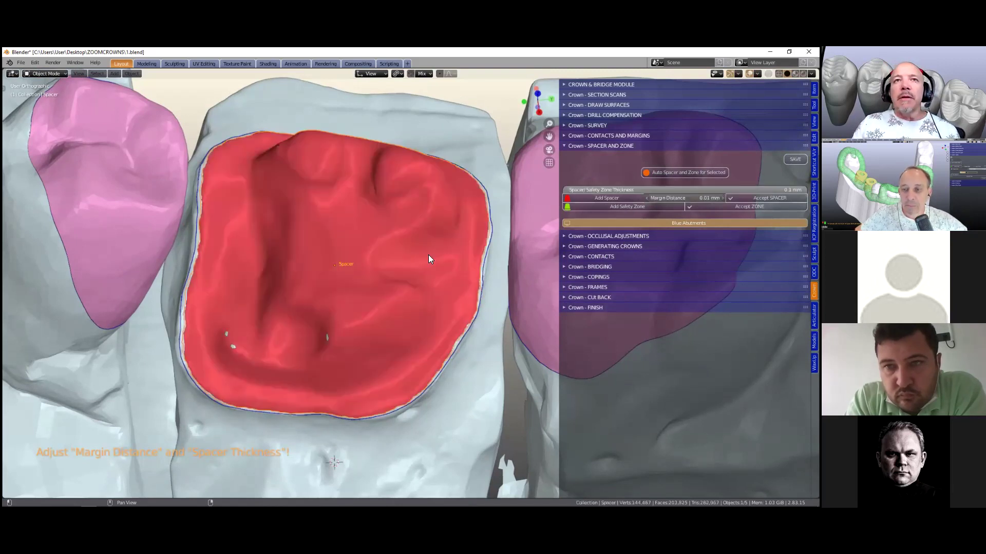
pyautogui.scroll(1, 439, 220)
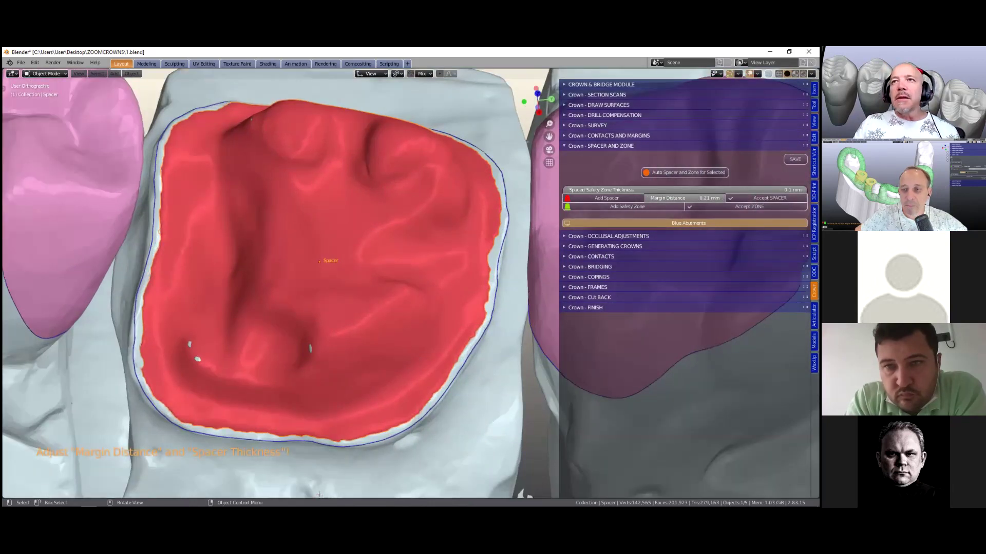
pyautogui.moveTo(319, 494); pyautogui.dragTo(319, 456, button='middle')
pyautogui.moveTo(685, 198); pyautogui.dragTo(876, 198)
pyautogui.click(654, 197)
pyautogui.press('BackSpace')
pyautogui.write('7')
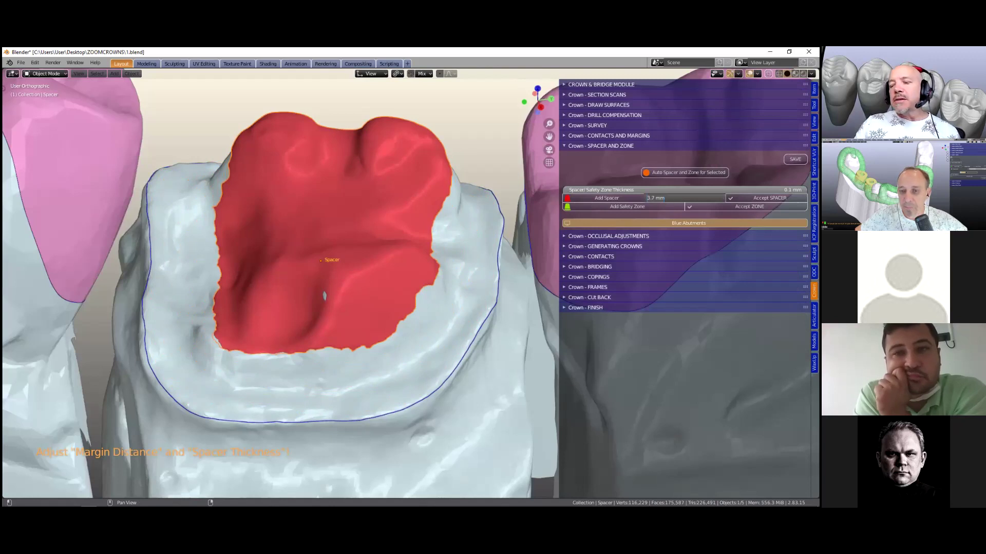
pyautogui.press('Return')
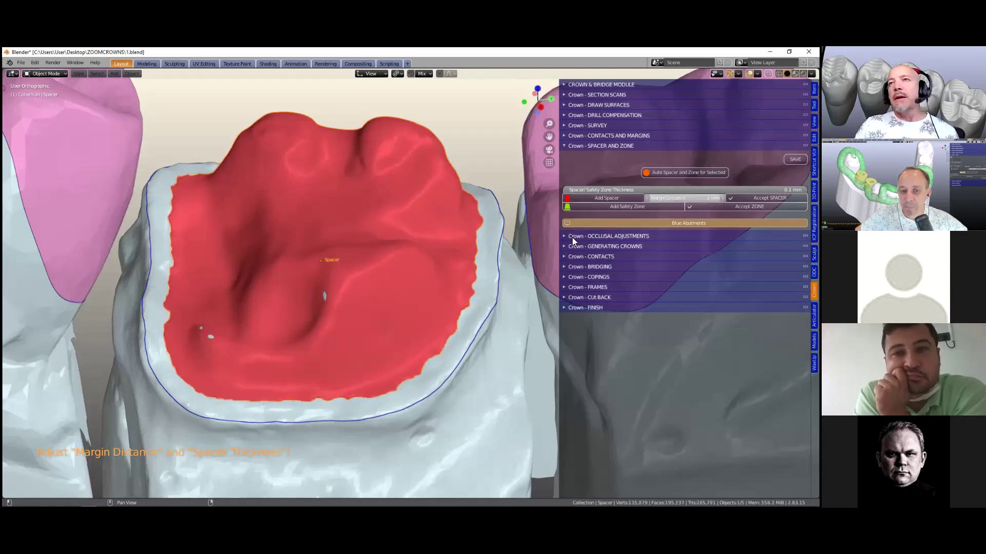
# - Try a spacer thickness of 0.2 mm and check its effect on the die from the side
pyautogui.moveTo(322, 358); pyautogui.dragTo(318, 356, button='middle')
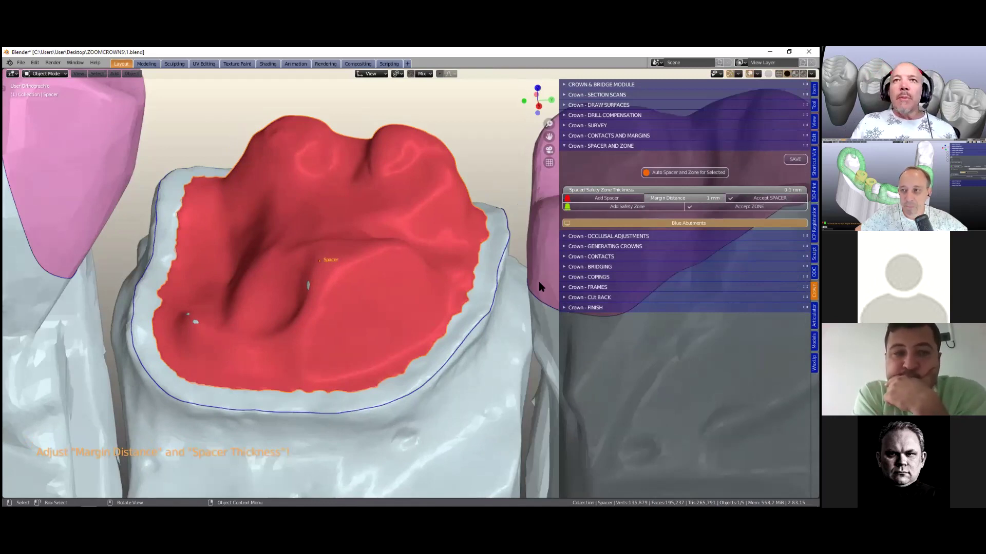
pyautogui.moveTo(424, 289); pyautogui.dragTo(435, 270, button='middle')
pyautogui.scroll(1, 434, 270)
pyautogui.click(685, 189)
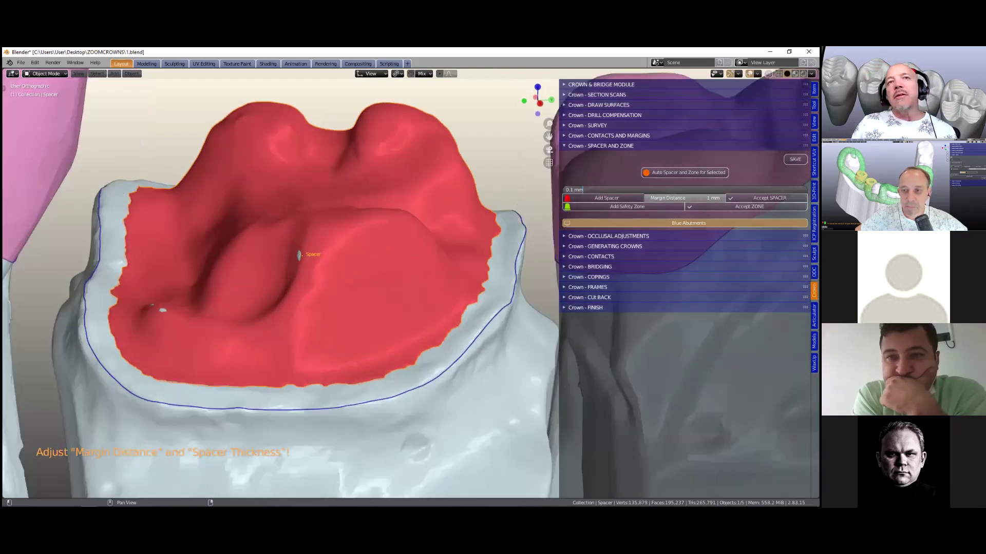
pyautogui.write('0.2')
pyautogui.press('Return')
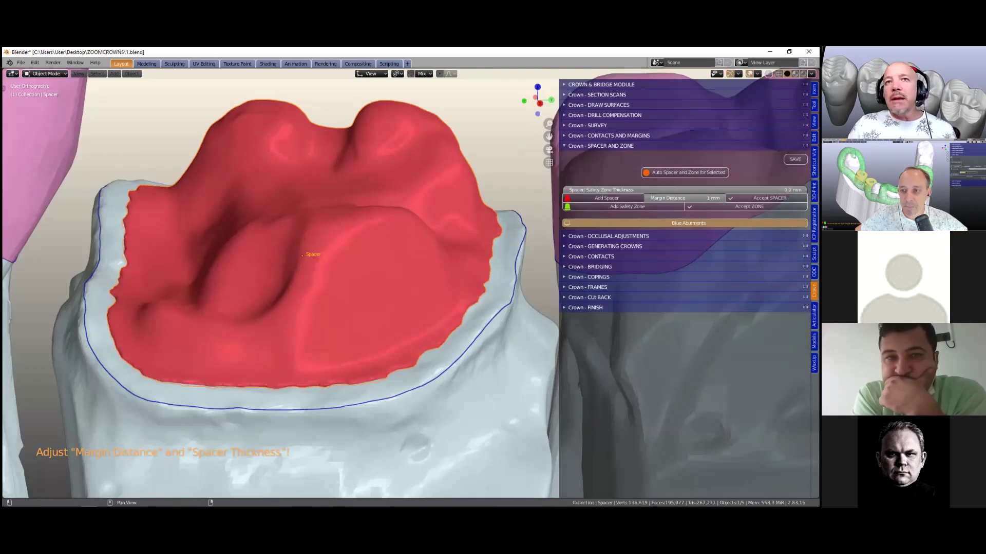
pyautogui.scroll(-1, 398, 272)
pyautogui.moveTo(397, 253); pyautogui.dragTo(396, 234, button='middle')
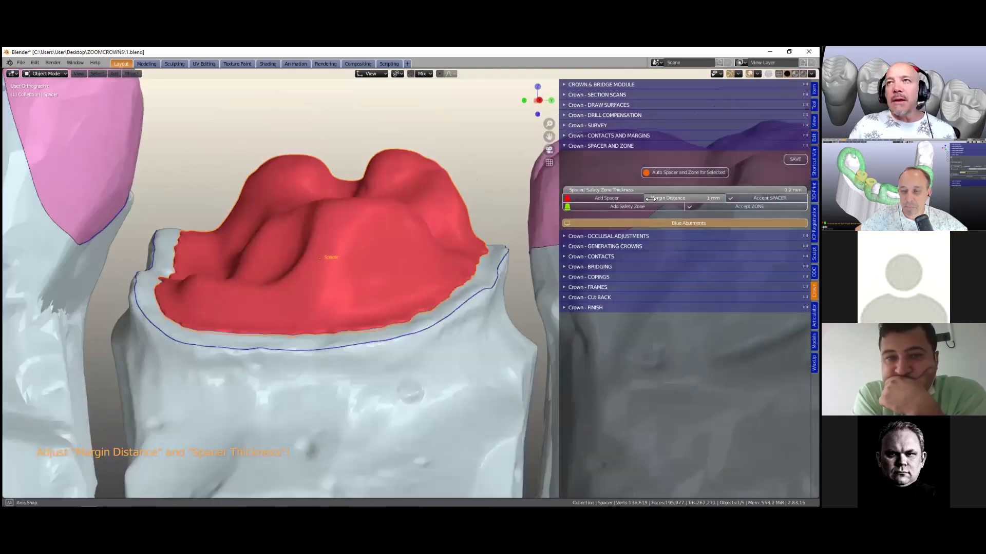
# - Set the spacer's thickness to 0.1 mm
pyautogui.click(684, 190)
pyautogui.write('0.1')
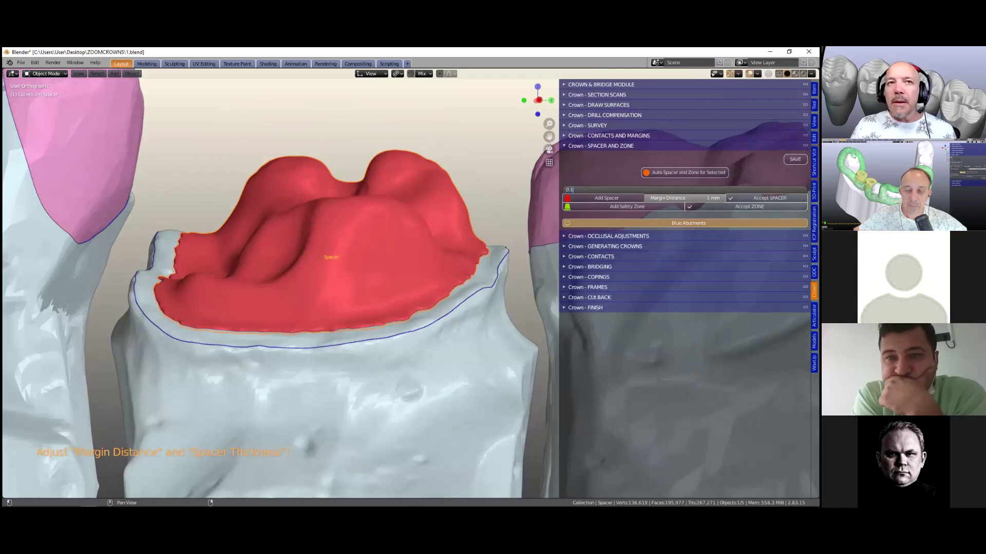
pyautogui.press('Return')
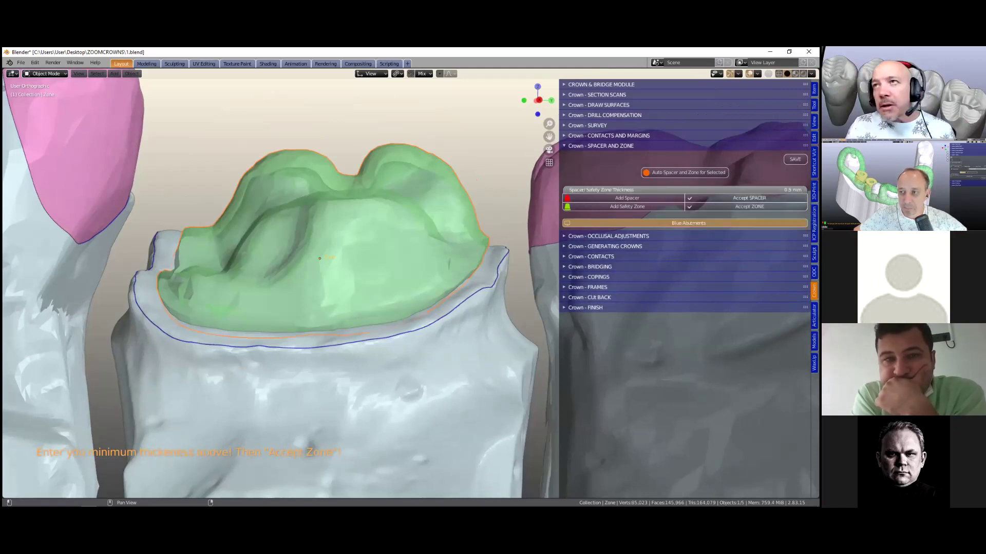
# - Set the thickness of the green safety zone on the die to 0.4 mm
pyautogui.click(685, 190)
pyautogui.write('0.4')
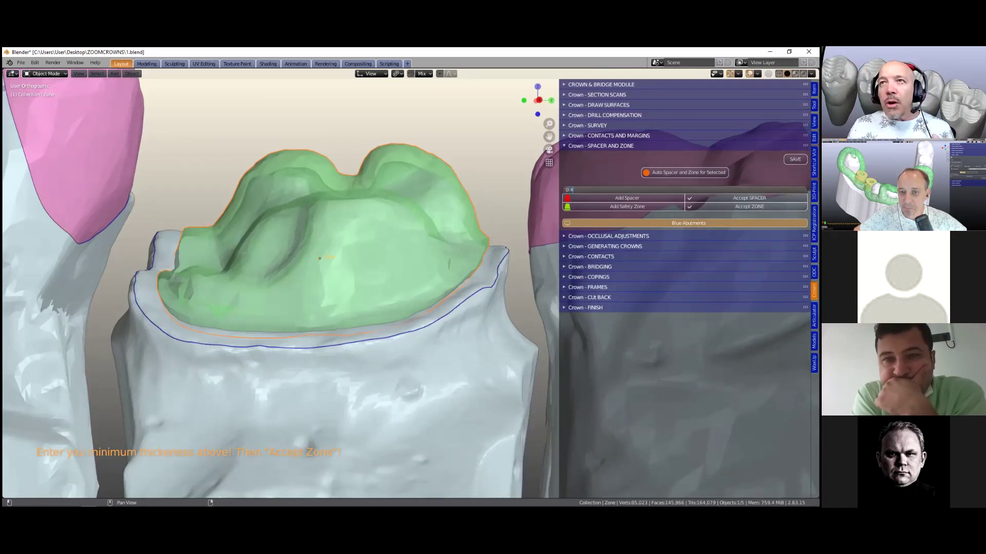
pyautogui.press('Return')
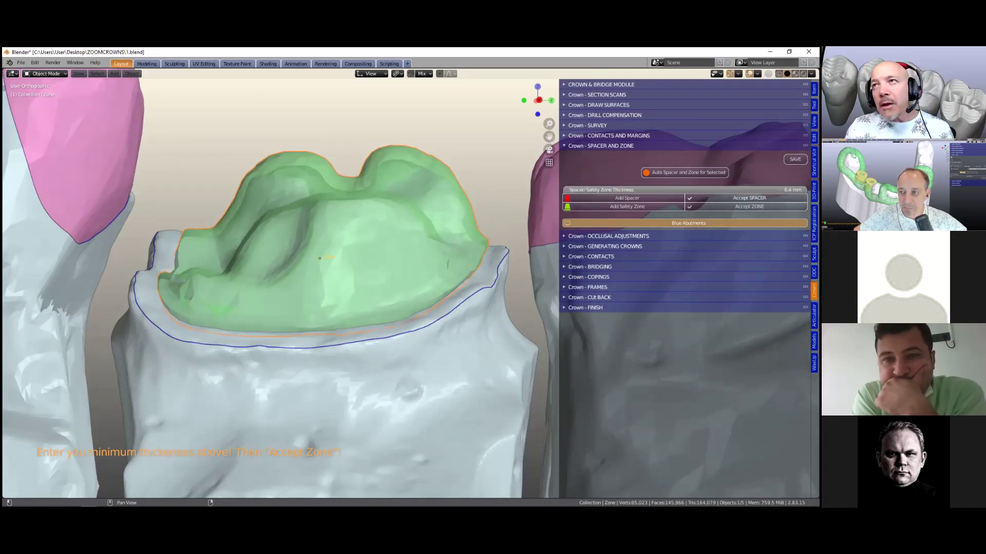
# - Set the safety zone's thickness to 0.5 mm and accept the zone
pyautogui.click(684, 190)
pyautogui.write('0')
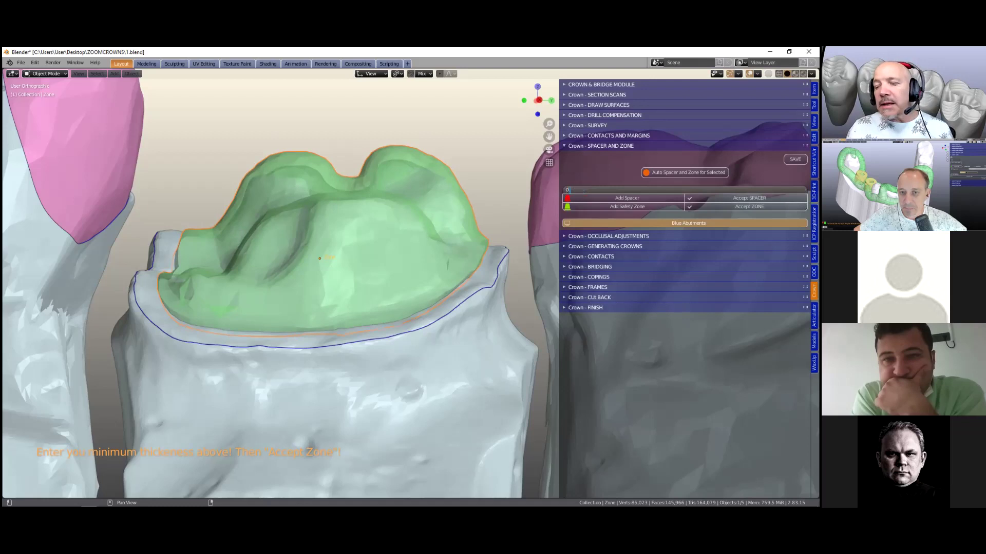
pyautogui.write('.5')
pyautogui.press('Return')
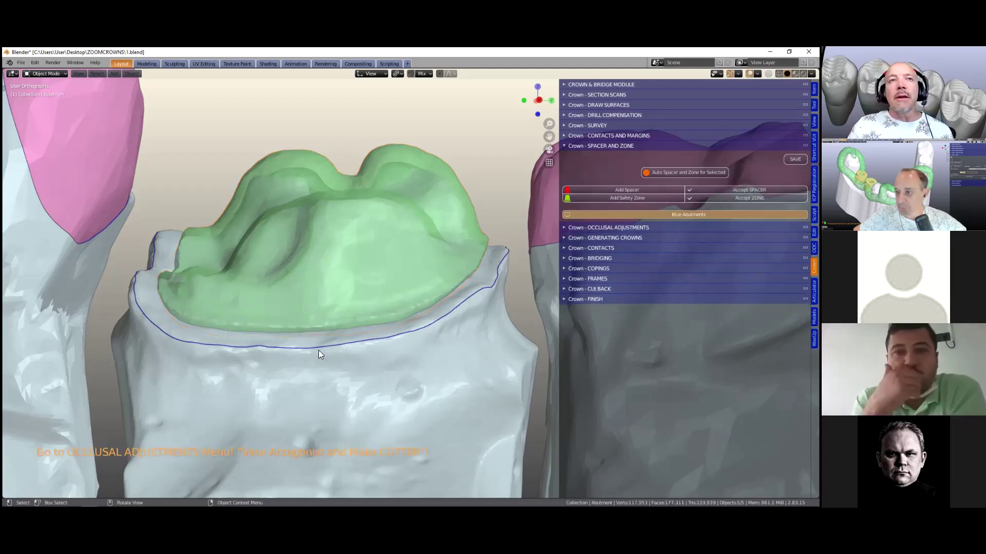
pyautogui.scroll(-2, 318, 350)
pyautogui.scroll(-1, 318, 353)
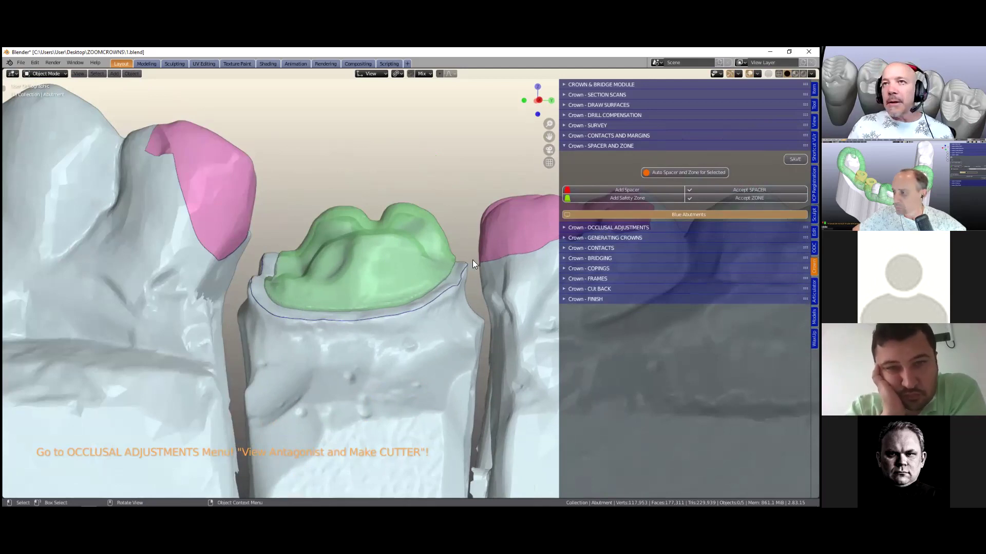
# - Show the antagonist for the occlusal adjustments and hide the pink contact surfaces
pyautogui.click(644, 228)
pyautogui.moveTo(383, 340)
pyautogui.mouseDown(button='middle')
pyautogui.moveTo(380, 328)
pyautogui.moveTo(374, 339)
pyautogui.mouseUp(button='middle')
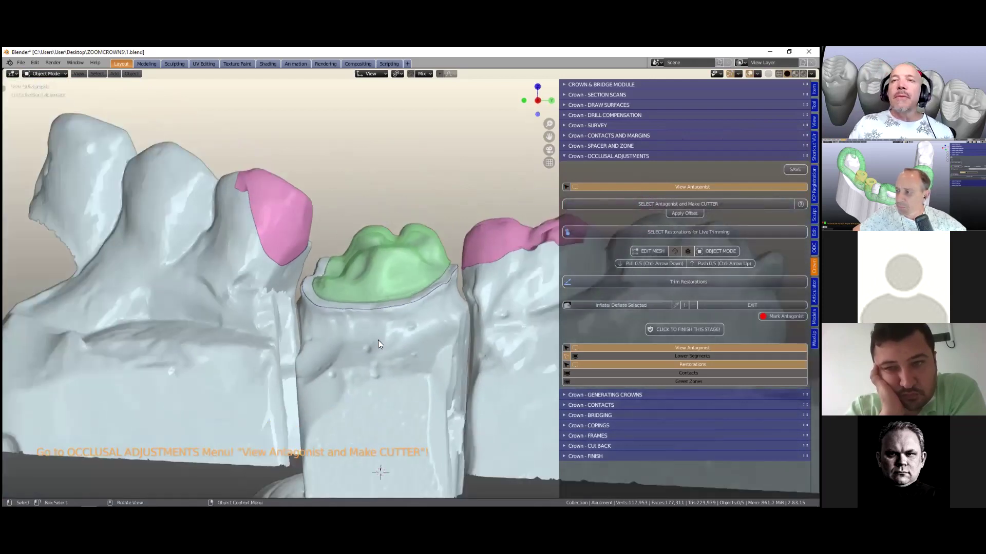
pyautogui.click(647, 187)
pyautogui.moveTo(322, 333); pyautogui.dragTo(363, 267, button='middle')
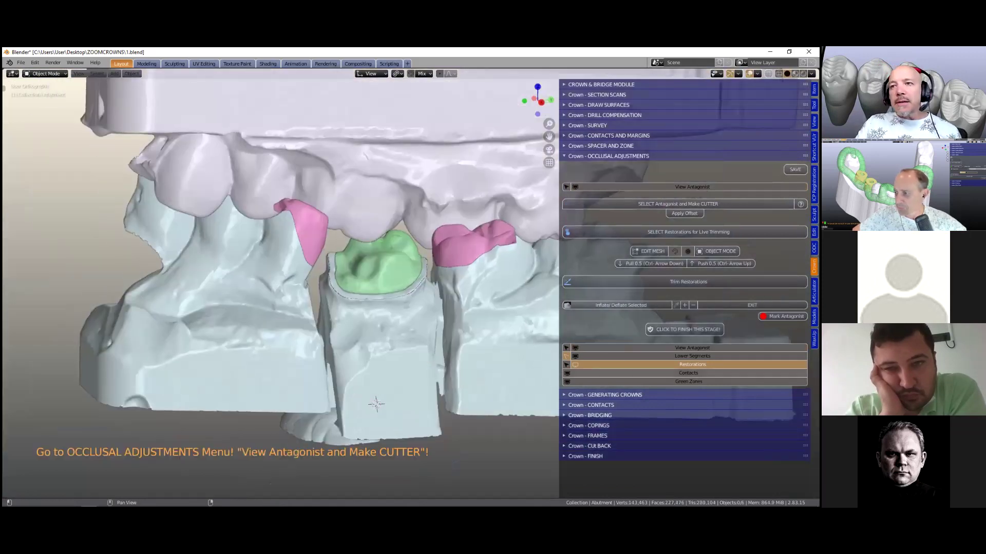
pyautogui.click(688, 373)
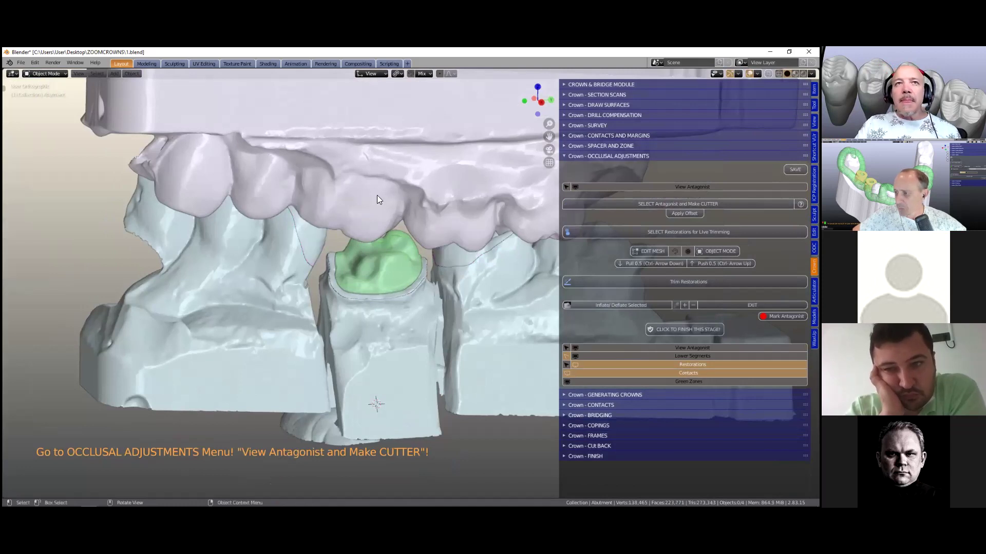
# - Make a cutter from the antagonist model
pyautogui.click(396, 176)
pyautogui.moveTo(395, 281); pyautogui.dragTo(378, 294, button='middle')
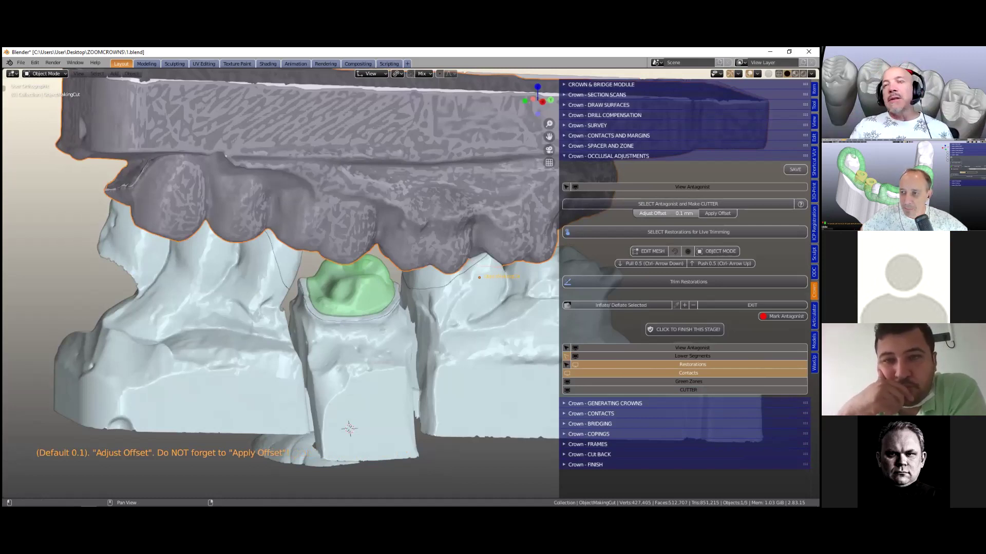
pyautogui.moveTo(402, 240); pyautogui.dragTo(412, 237, button='middle')
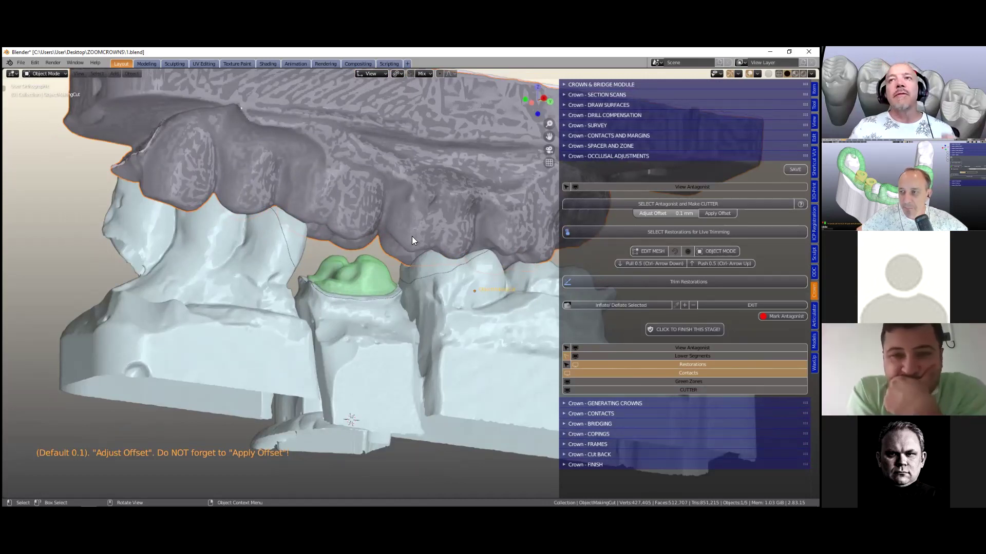
# - Try a cutter offset of 0.2 mm and check the clearance above the green die
pyautogui.click(662, 215)
pyautogui.write('0.2')
pyautogui.press('Return')
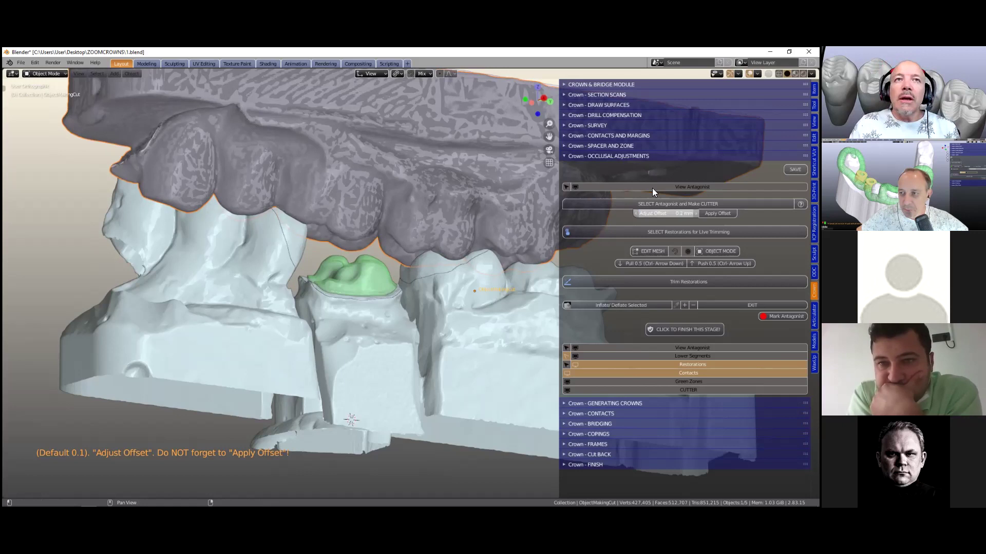
pyautogui.scroll(3, 458, 263)
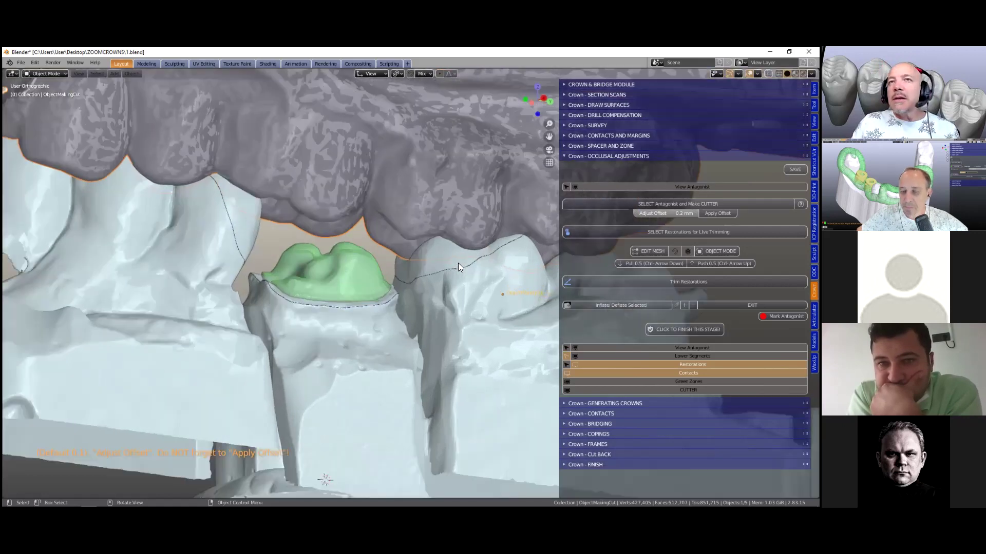
pyautogui.scroll(1, 457, 263)
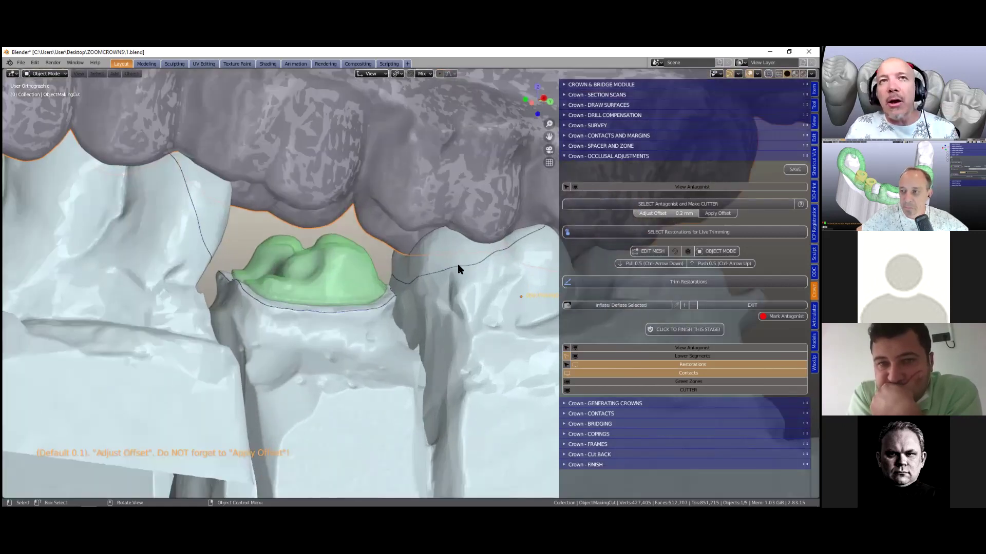
pyautogui.scroll(-4, 458, 264)
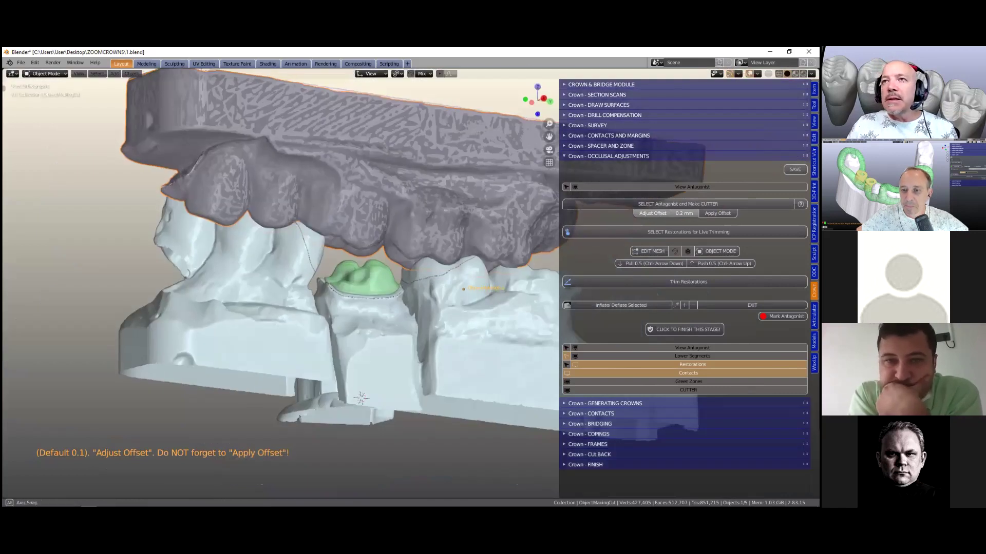
# - Set the antagonist cutter's offset to 0.1 mm and apply it
pyautogui.click(661, 218)
pyautogui.write('0.1')
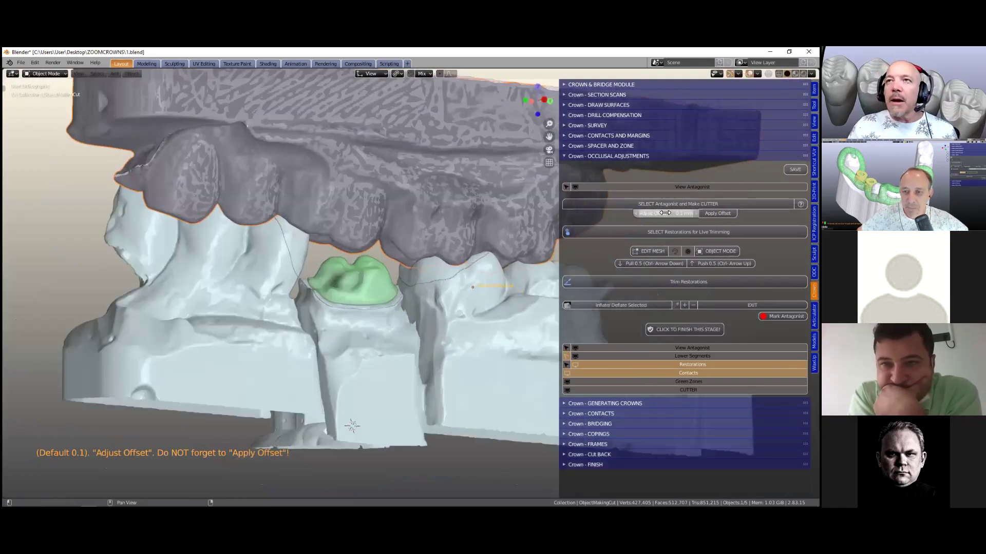
pyautogui.press('Return')
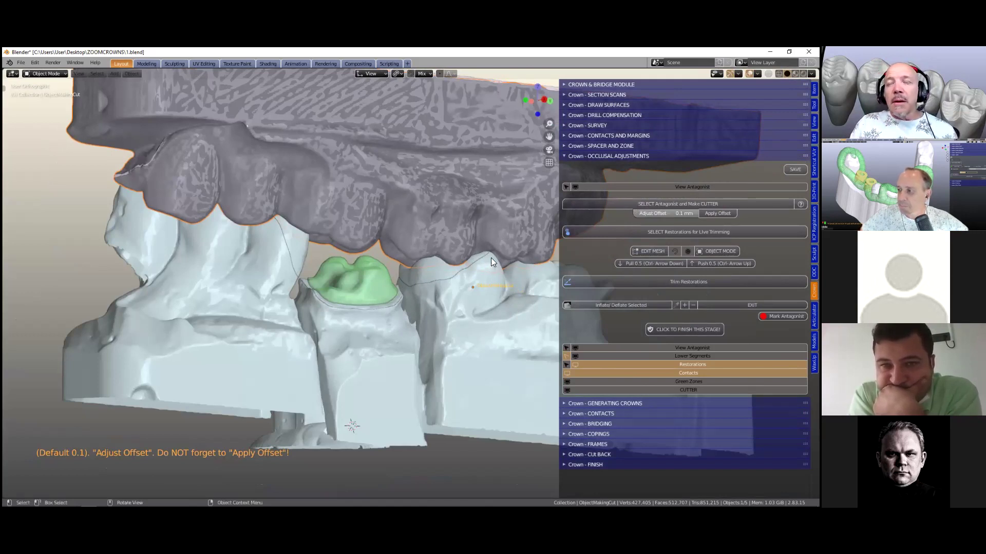
pyautogui.click(717, 213)
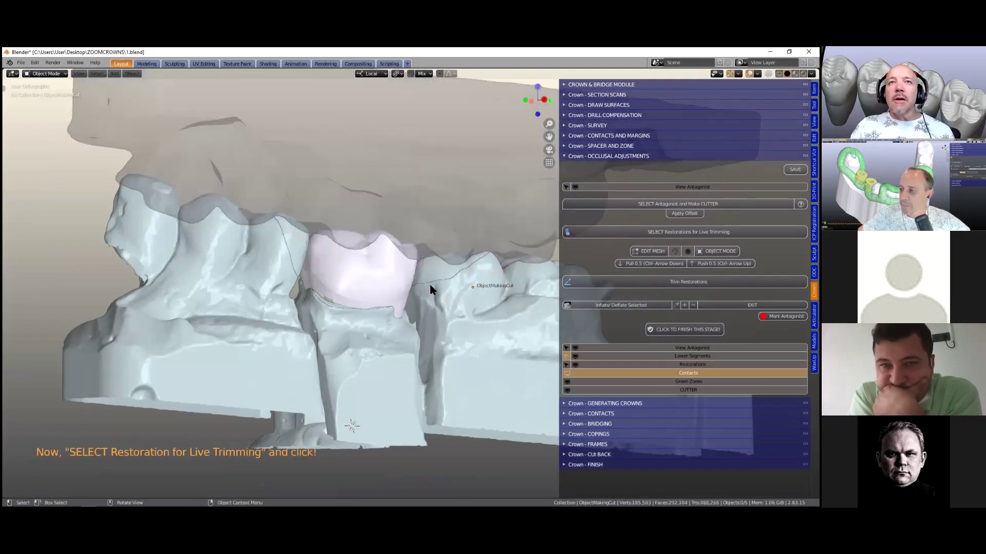
# - Select the crown restoration over the prepared die and start live trimming on it
pyautogui.moveTo(425, 304); pyautogui.dragTo(417, 283, button='middle')
pyautogui.scroll(2, 394, 276)
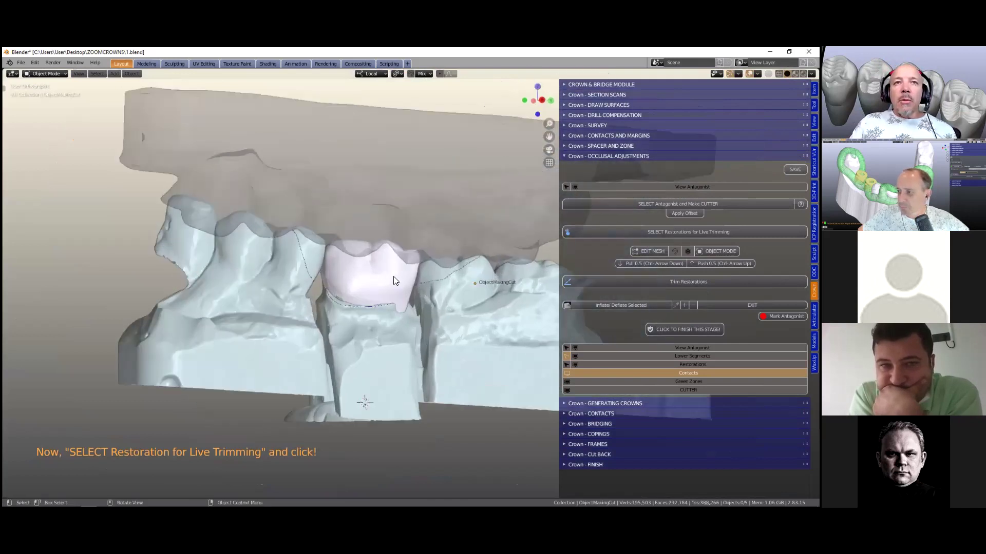
pyautogui.scroll(2, 394, 278)
pyautogui.click(354, 276)
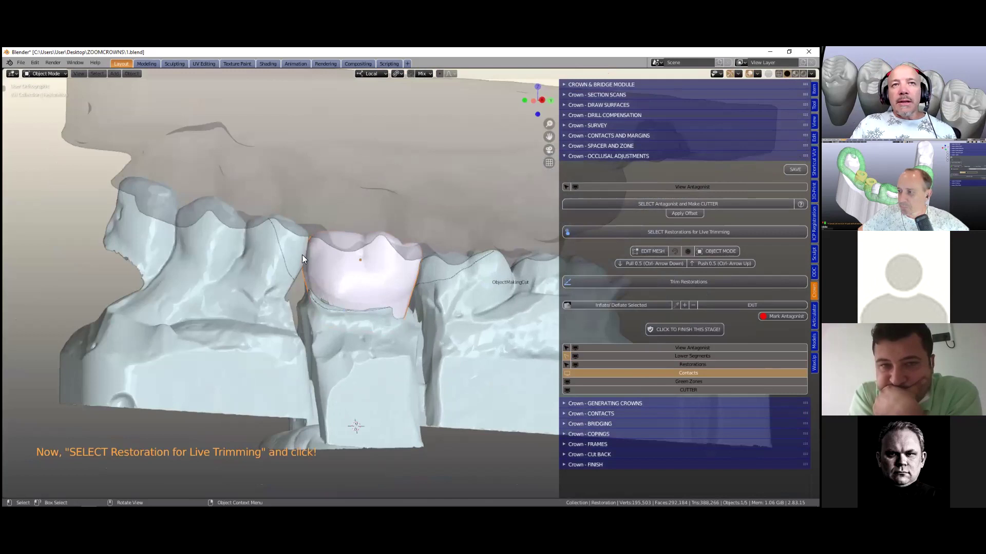
pyautogui.scroll(1, 357, 300)
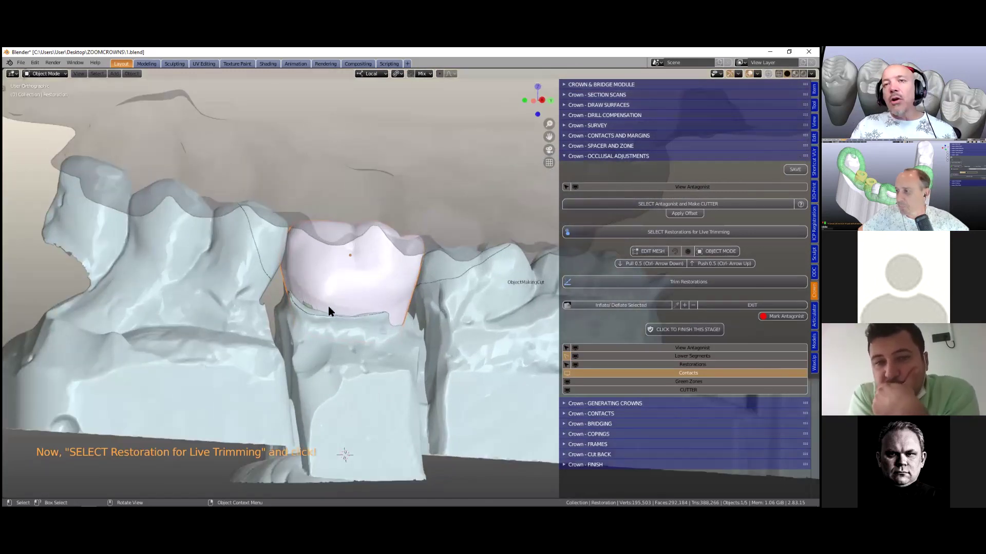
pyautogui.scroll(2, 328, 310)
pyautogui.scroll(2, 328, 310)
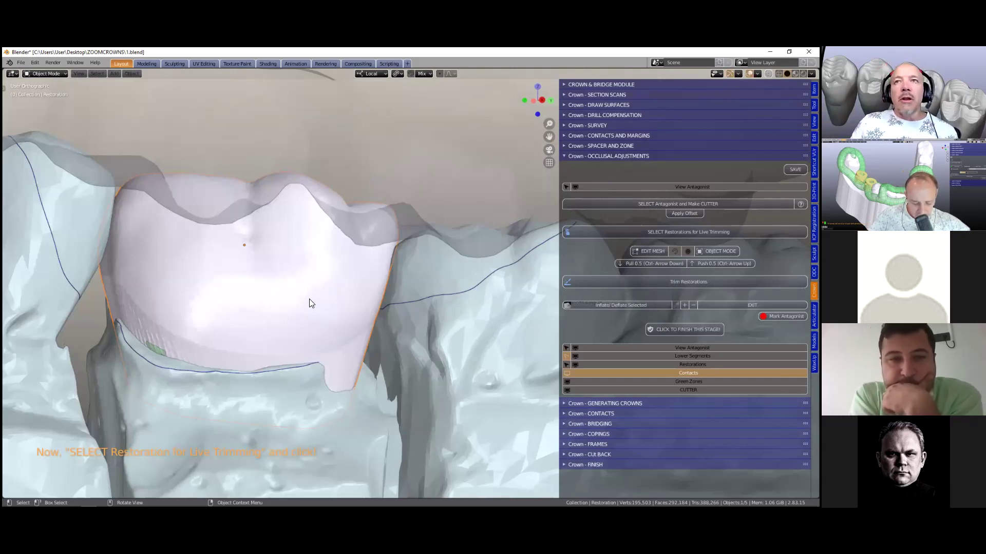
pyautogui.scroll(-1, 311, 303)
pyautogui.scroll(-1, 485, 308)
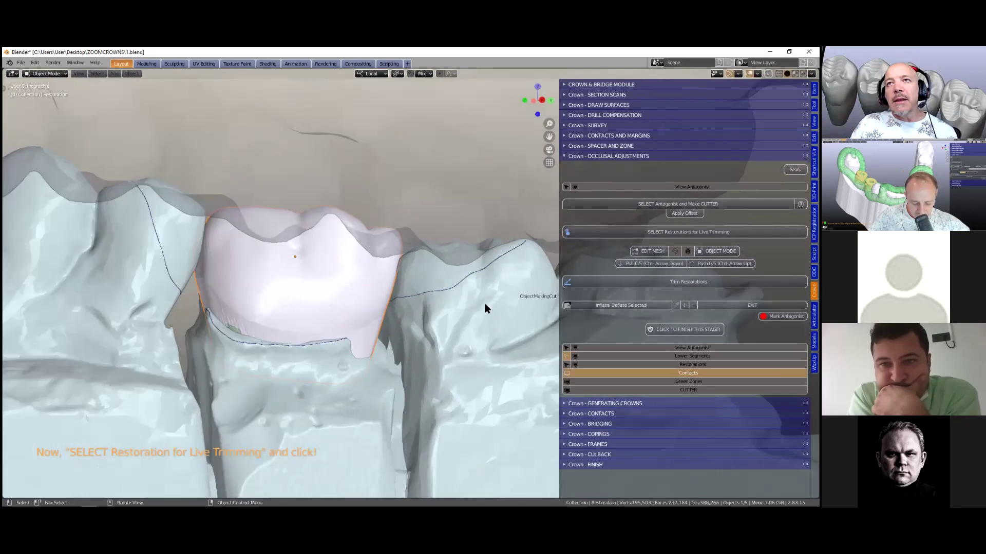
pyautogui.click(338, 303)
pyautogui.moveTo(314, 348); pyautogui.dragTo(277, 285, button='middle')
pyautogui.scroll(1, 273, 277)
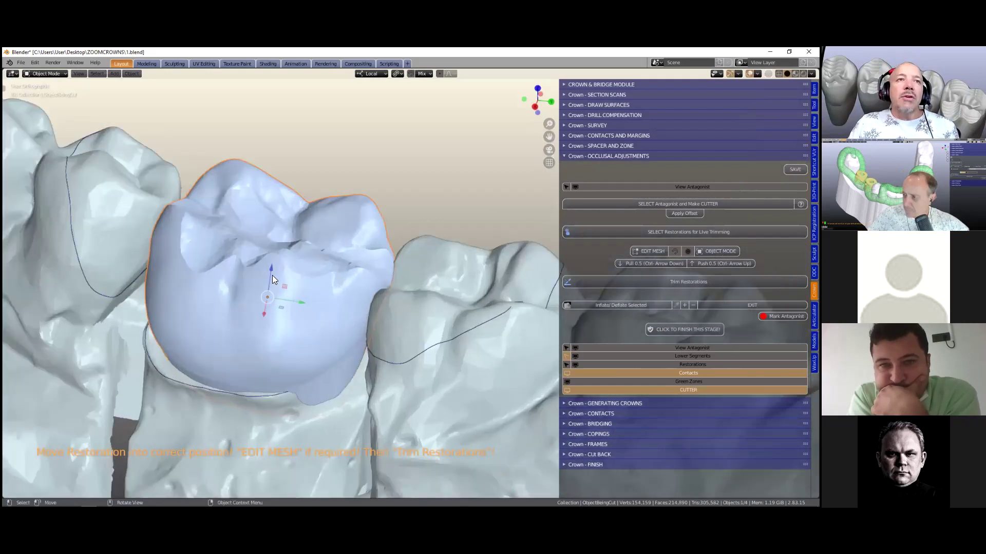
# - Lower the crown along its vertical axis until the green safety zone just shows through the occlusal surface
pyautogui.moveTo(271, 272)
pyautogui.mouseDown()
pyautogui.moveTo(278, 237)
pyautogui.moveTo(278, 278)
pyautogui.mouseUp()
pyautogui.click(278, 278)
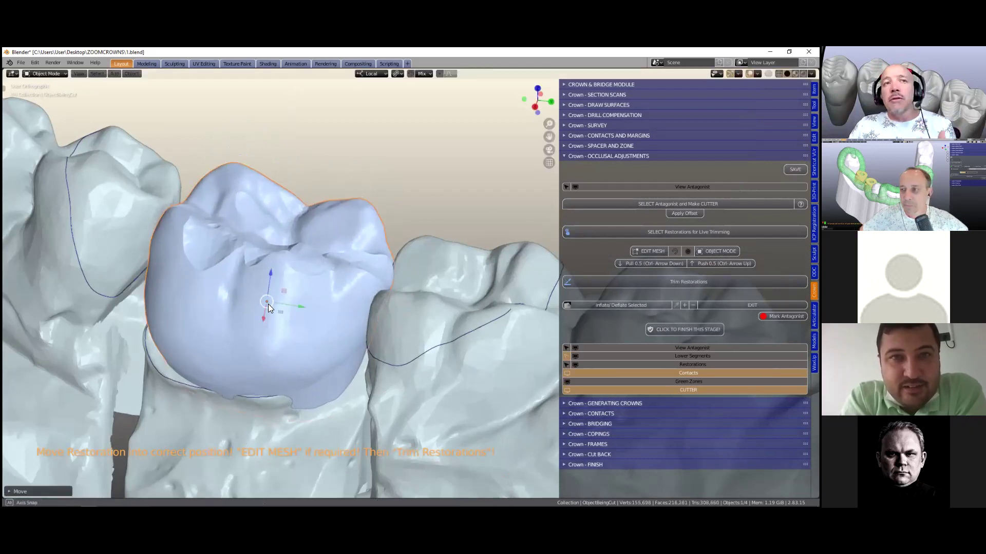
pyautogui.moveTo(252, 352); pyautogui.dragTo(272, 275, button='middle')
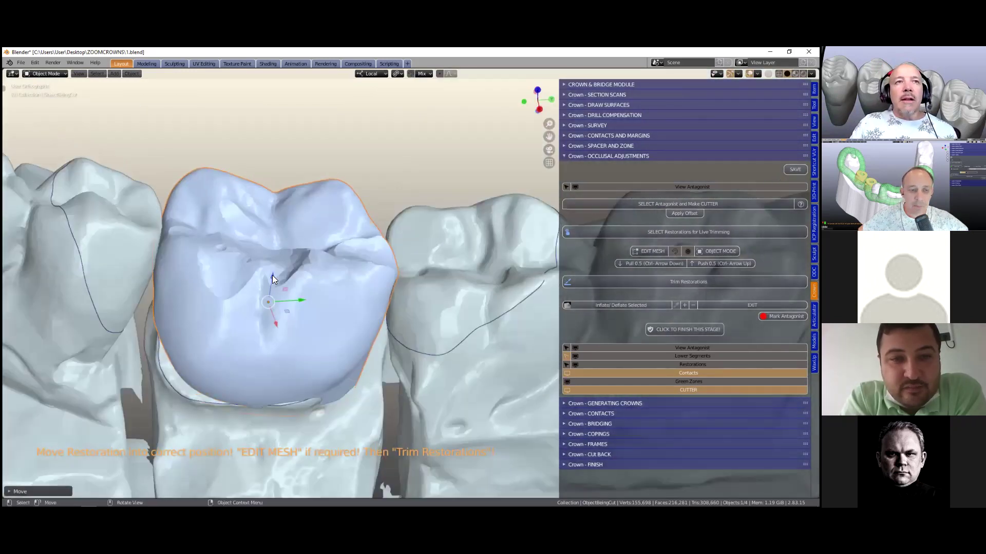
pyautogui.press('g')
pyautogui.press('z')
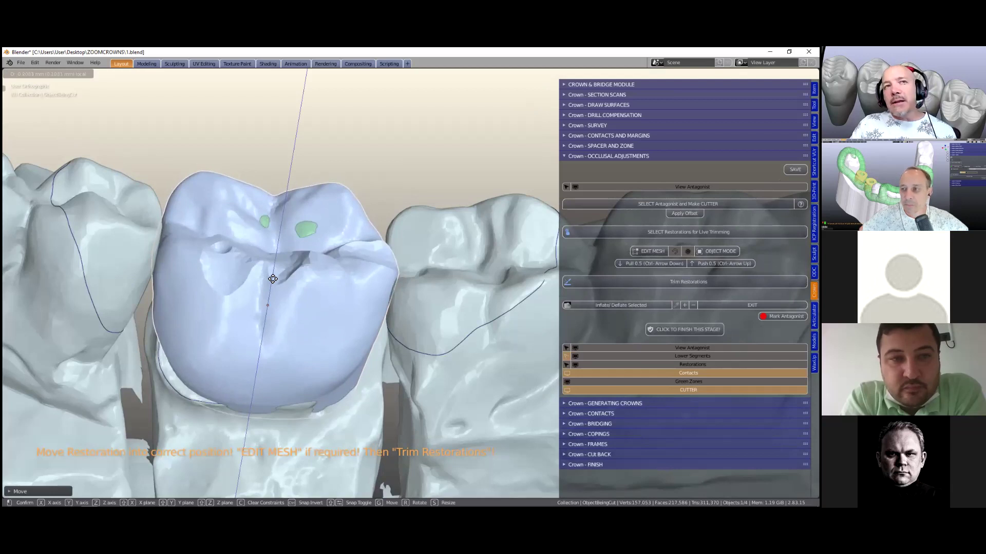
pyautogui.click(315, 224)
pyautogui.moveTo(306, 295); pyautogui.dragTo(416, 269, button='middle')
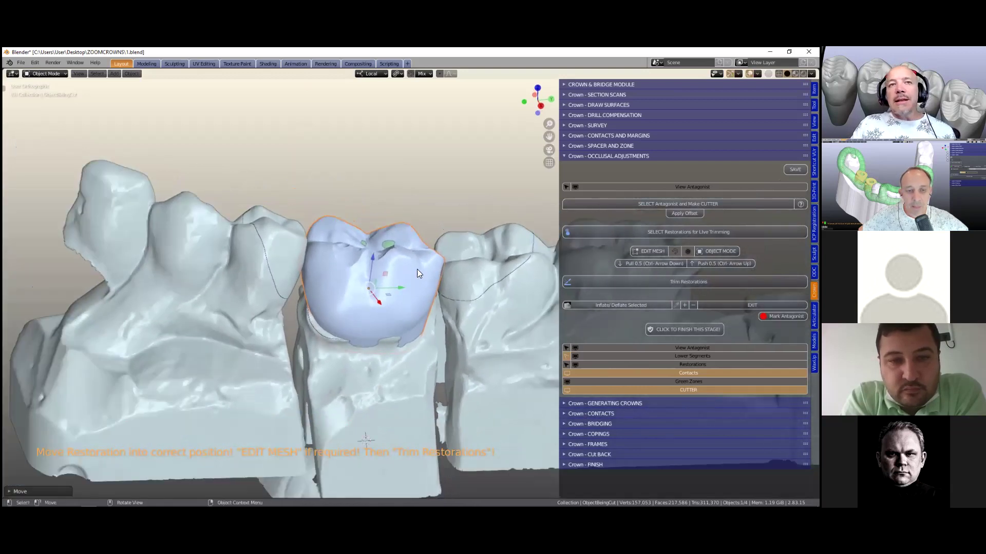
# - Edit the crown's mesh with proportional editing and stretch its lower edge towards the margin line on the facing side
pyautogui.click(649, 252)
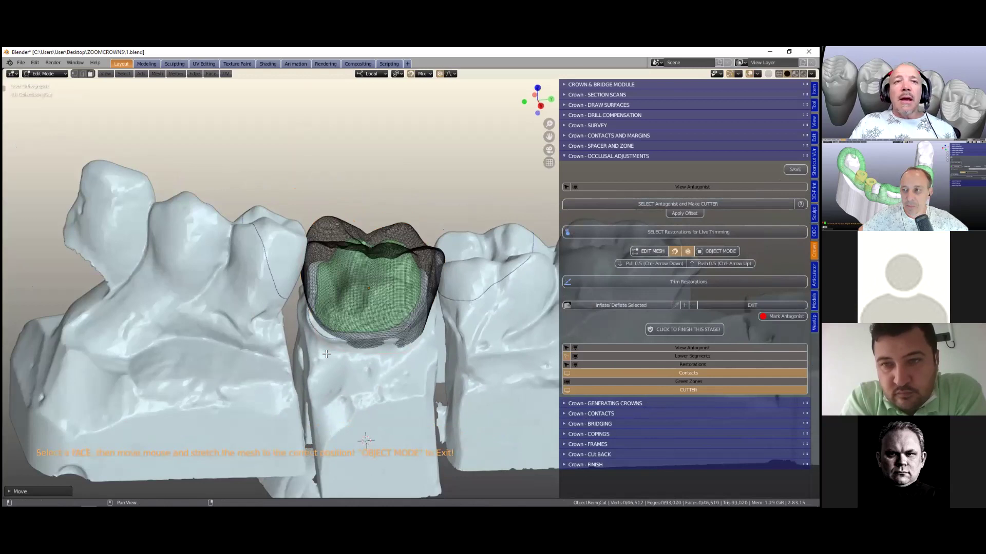
pyautogui.moveTo(271, 352); pyautogui.dragTo(288, 340, button='middle')
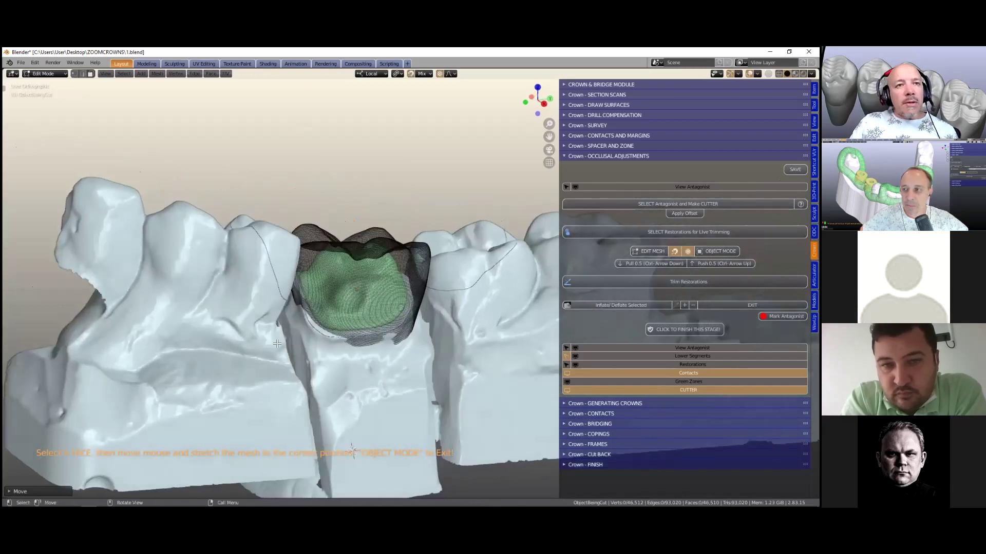
pyautogui.scroll(1, 277, 341)
pyautogui.scroll(1, 277, 341)
pyautogui.moveTo(276, 341); pyautogui.dragTo(299, 366)
pyautogui.scroll(-7, 275, 354)
pyautogui.scroll(3, 269, 363)
pyautogui.scroll(-1, 266, 359)
pyautogui.moveTo(378, 354); pyautogui.dragTo(375, 361)
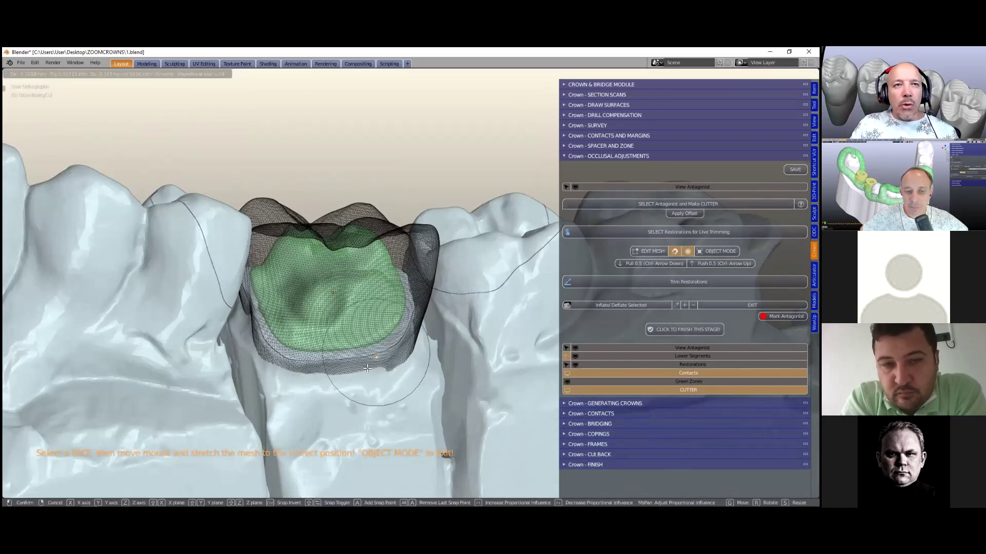
# - Stretch the crown mesh's lower edge towards the margin line on the opposite side of the die
pyautogui.moveTo(333, 370); pyautogui.dragTo(377, 322, button='middle')
pyautogui.scroll(3, 377, 326)
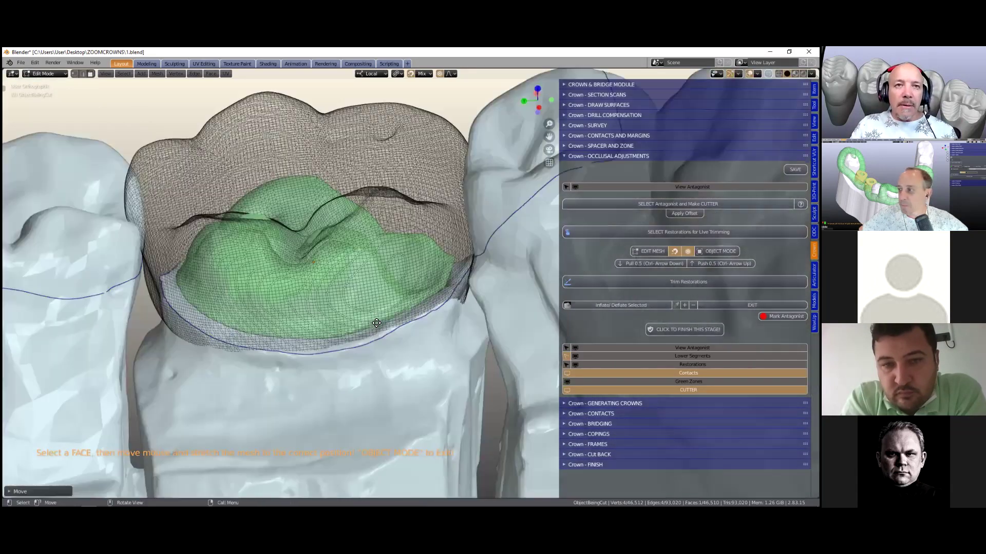
pyautogui.scroll(-2, 379, 335)
pyautogui.moveTo(379, 333); pyautogui.dragTo(320, 339)
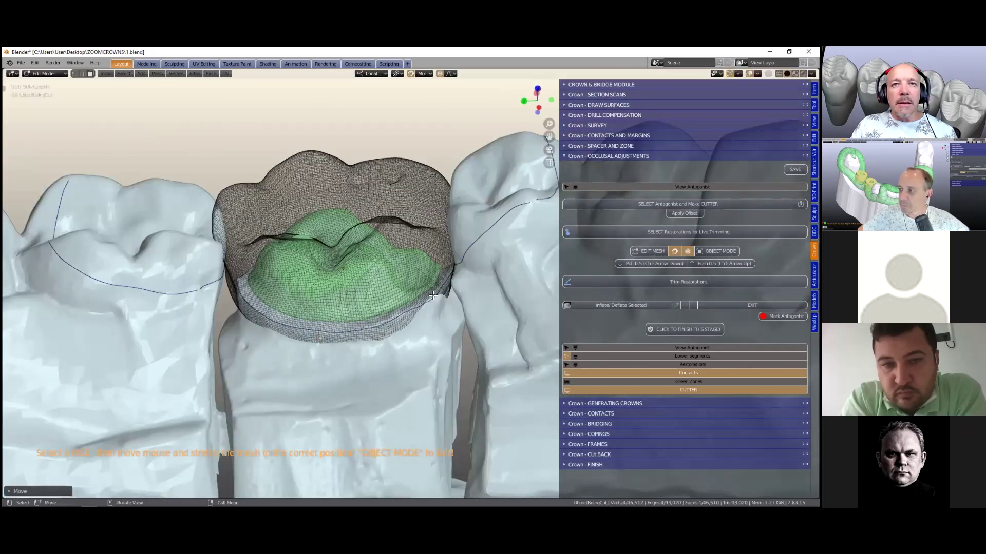
pyautogui.press('g')
pyautogui.click(334, 312)
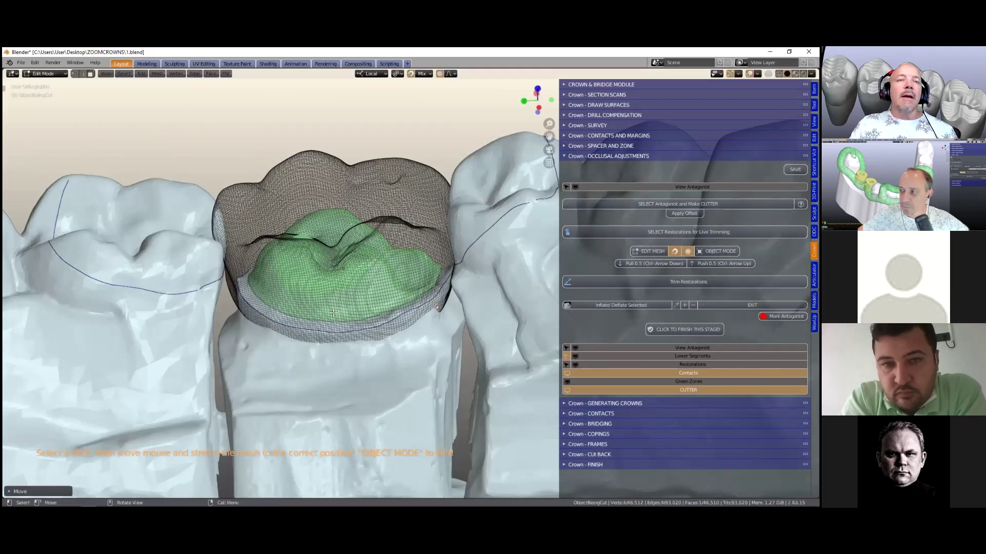
pyautogui.scroll(-2, 286, 318)
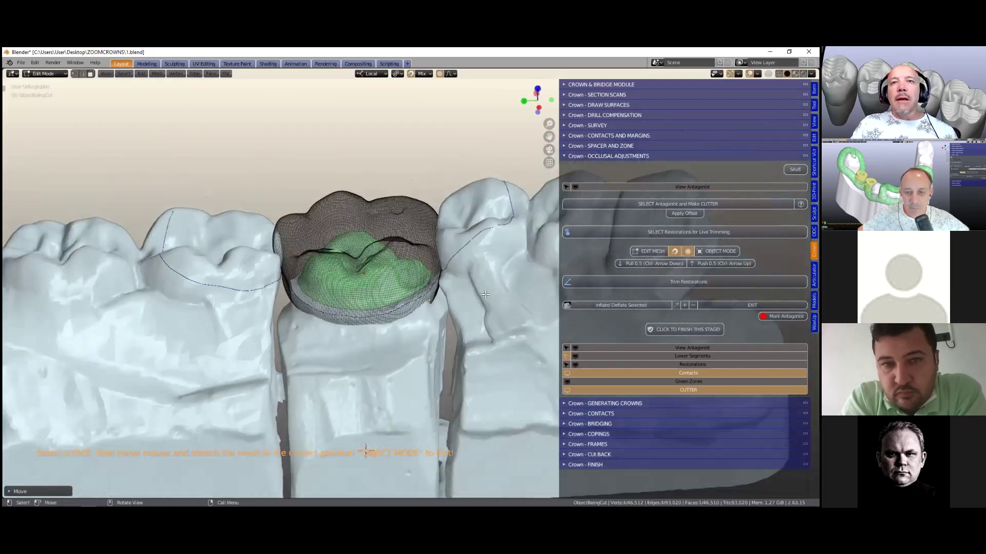
# - Return to Object Mode and trim the restoration with the antagonist cutter
pyautogui.moveTo(485, 294); pyautogui.dragTo(596, 307, button='middle')
pyautogui.moveTo(386, 271); pyautogui.dragTo(422, 260, button='middle')
pyautogui.scroll(1, 422, 261)
pyautogui.click(719, 251)
pyautogui.moveTo(468, 284); pyautogui.dragTo(469, 320, button='middle')
pyautogui.click(648, 282)
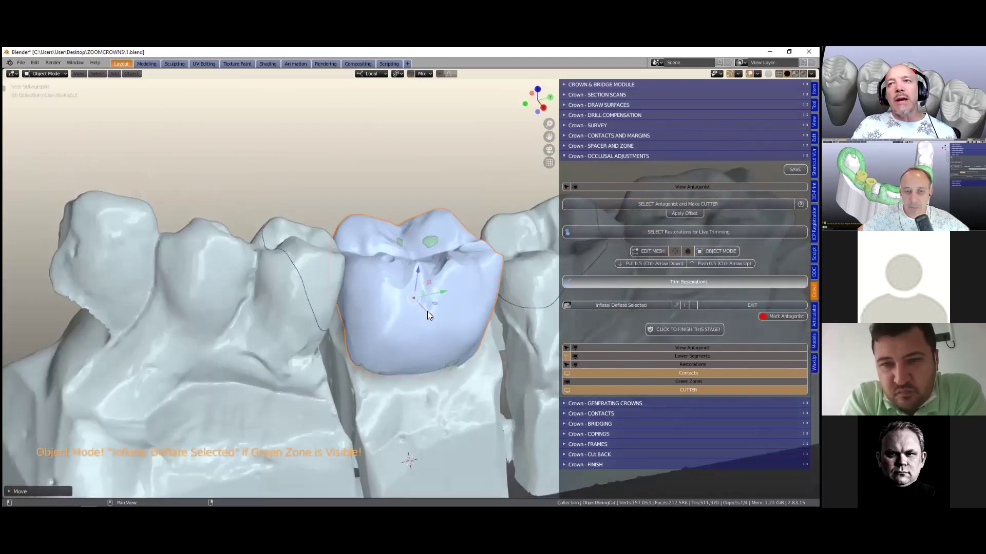
# - Inflate the thin occlusal spots where the green safety zone shows through the crown, and exit Inflate/Deflate sculpting
pyautogui.moveTo(412, 315); pyautogui.dragTo(355, 366, button='middle')
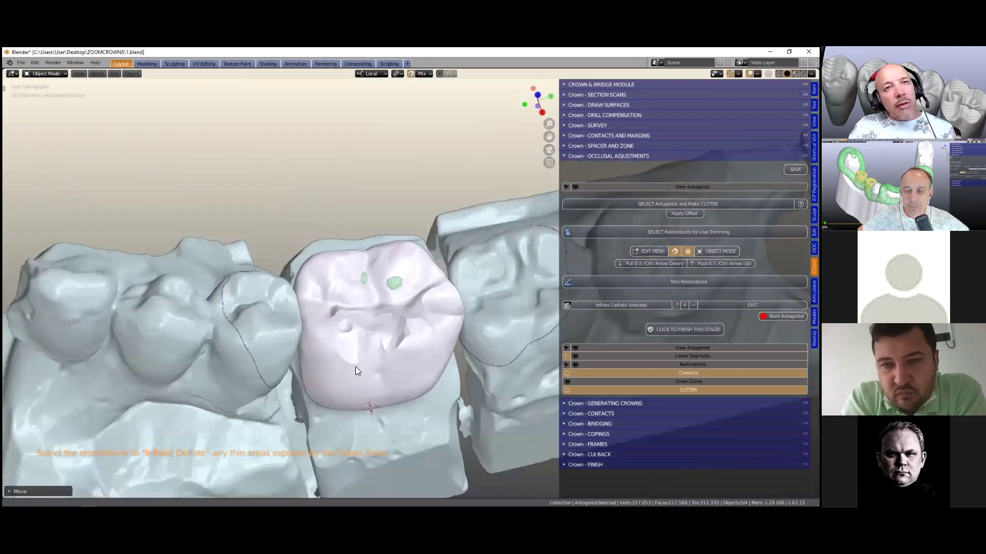
pyautogui.scroll(1, 355, 366)
pyautogui.scroll(1, 360, 270)
pyautogui.click(369, 280)
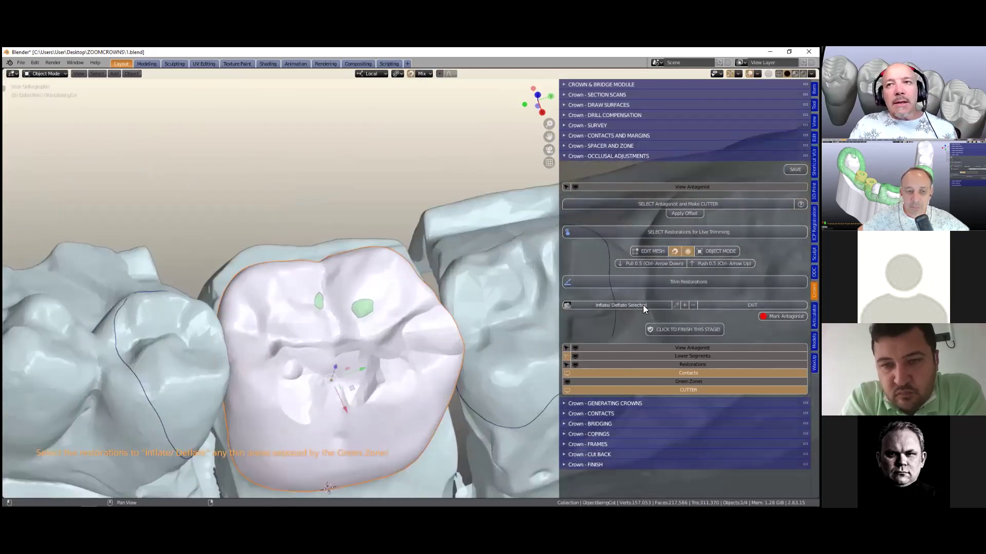
pyautogui.click(624, 305)
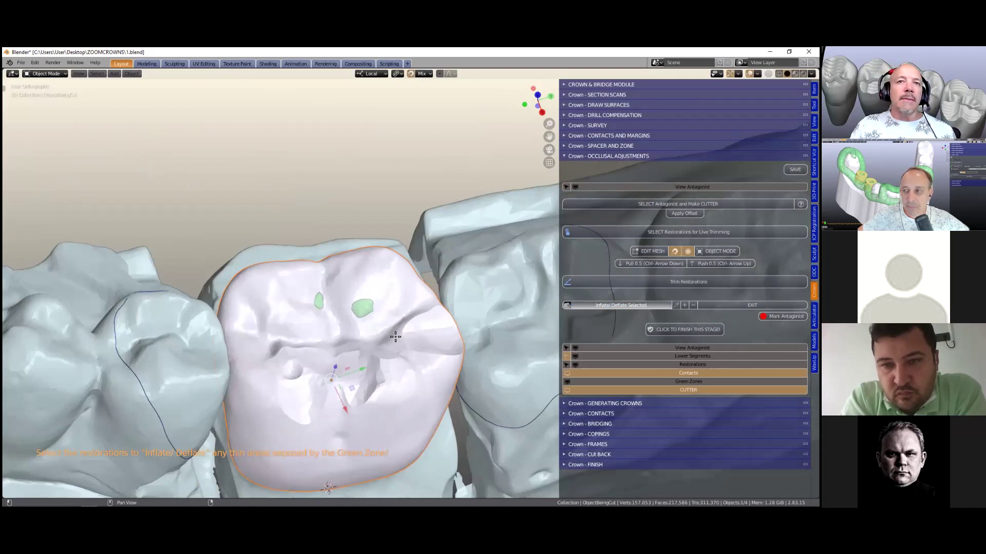
pyautogui.scroll(3, 320, 343)
pyautogui.moveTo(328, 333)
pyautogui.mouseDown()
pyautogui.moveTo(253, 315)
pyautogui.moveTo(256, 337)
pyautogui.mouseUp()
pyautogui.scroll(-2, 364, 332)
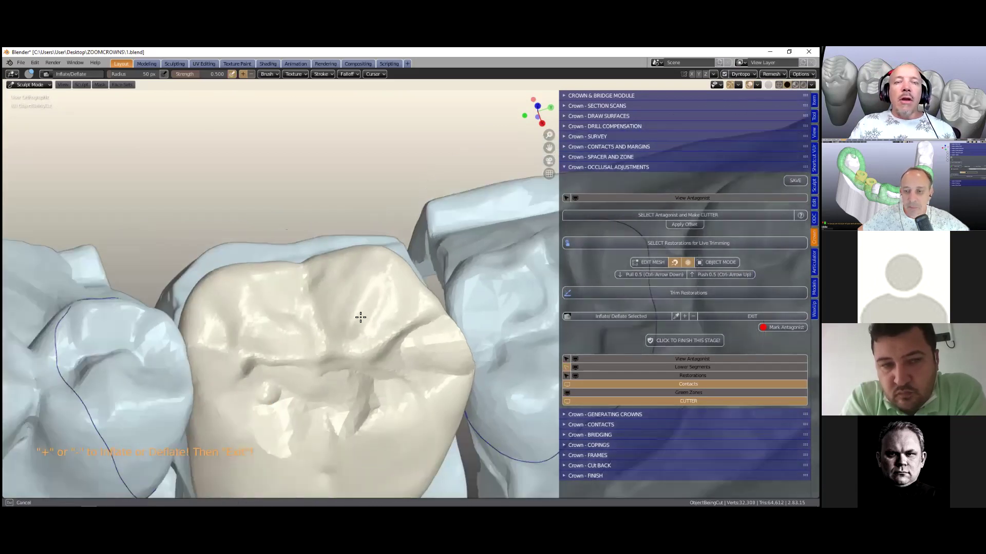
pyautogui.scroll(-2, 361, 326)
pyautogui.moveTo(382, 360)
pyautogui.mouseDown(button='middle')
pyautogui.moveTo(377, 330)
pyautogui.moveTo(554, 330)
pyautogui.mouseUp(button='middle')
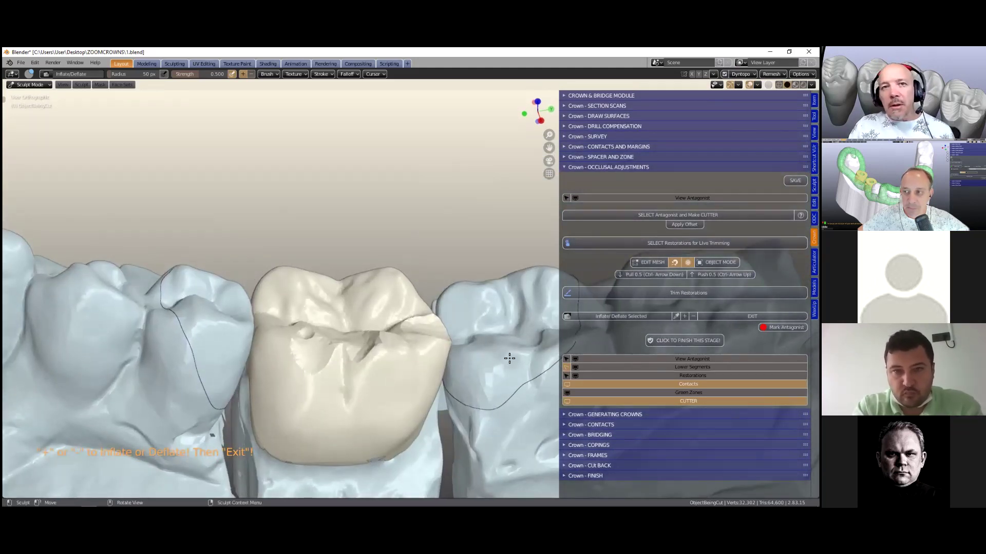
pyautogui.moveTo(509, 358); pyautogui.dragTo(507, 362, button='middle')
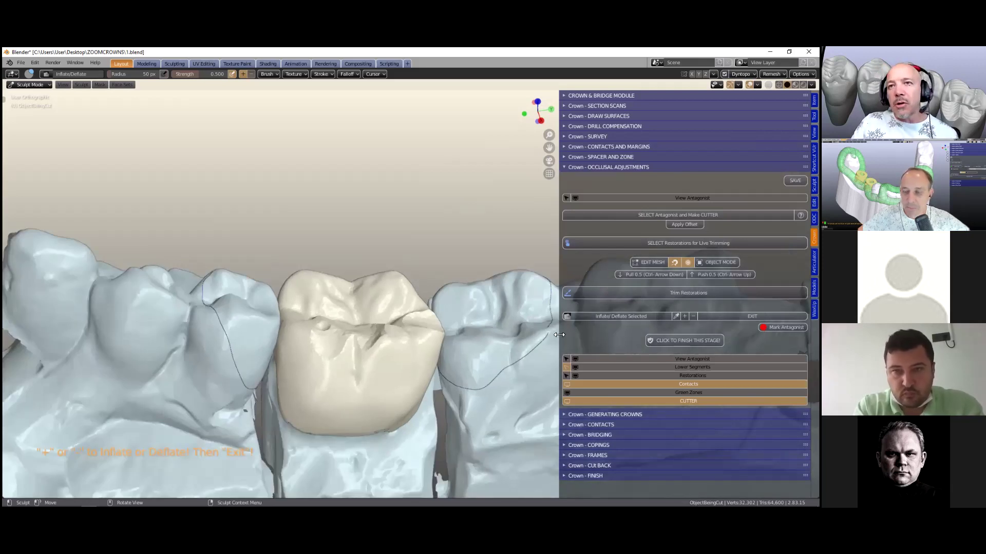
pyautogui.click(752, 316)
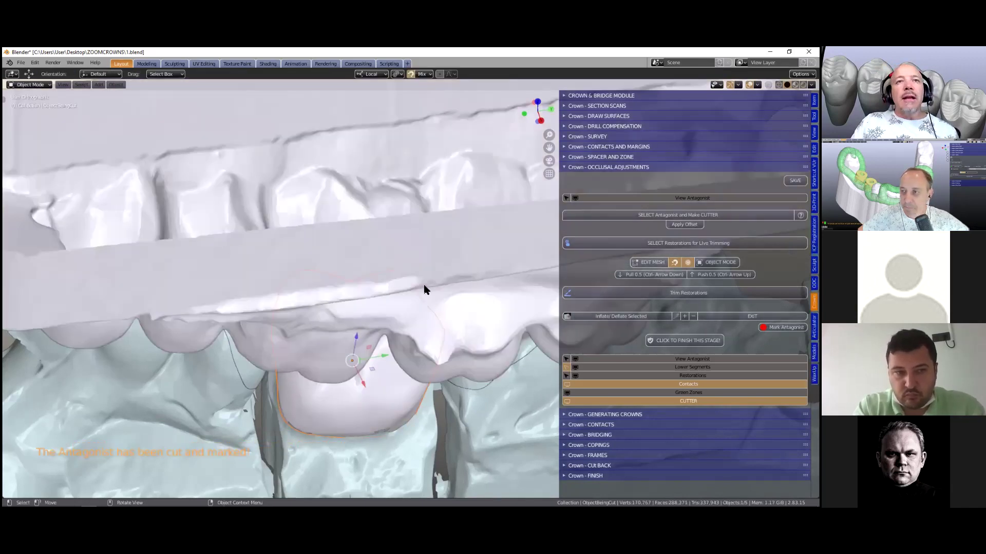
# - Examine how the crown meets the antagonist from both sides of the arch
pyautogui.scroll(-4, 410, 344)
pyautogui.moveTo(410, 344); pyautogui.dragTo(324, 340, button='middle')
pyautogui.scroll(3, 377, 363)
pyautogui.scroll(4, 395, 318)
pyautogui.moveTo(370, 333); pyautogui.dragTo(367, 286, button='middle')
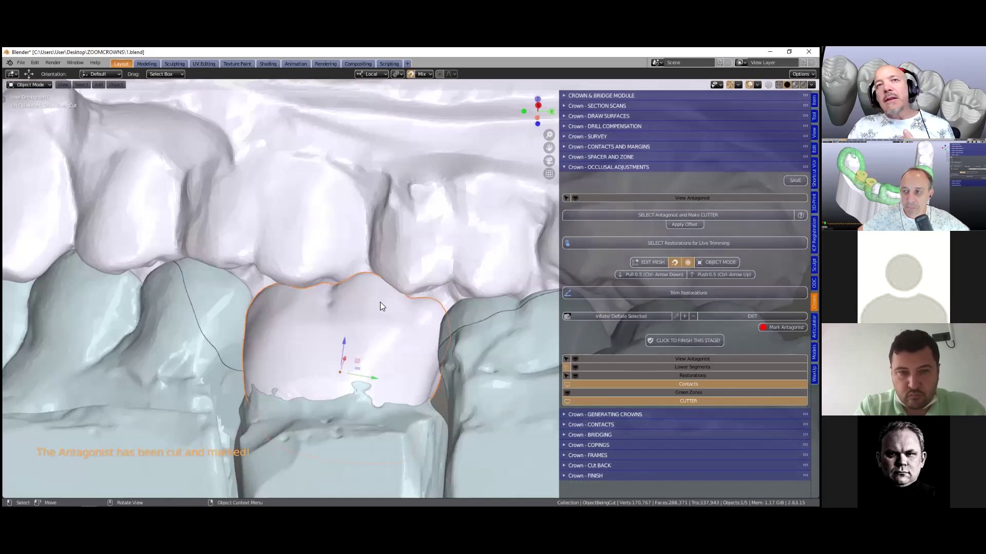
pyautogui.moveTo(380, 308); pyautogui.dragTo(380, 308, button='middle')
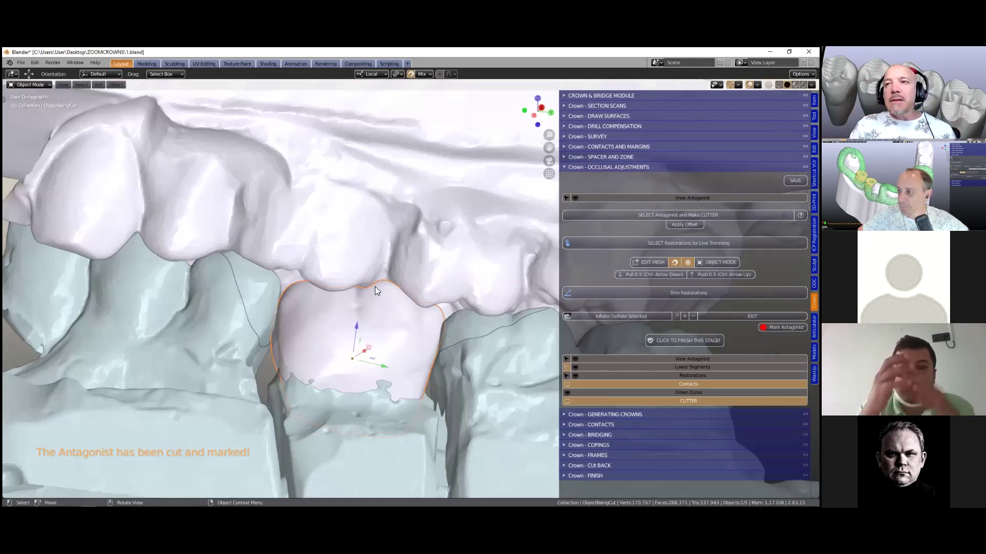
pyautogui.moveTo(413, 326); pyautogui.dragTo(413, 343, button='middle')
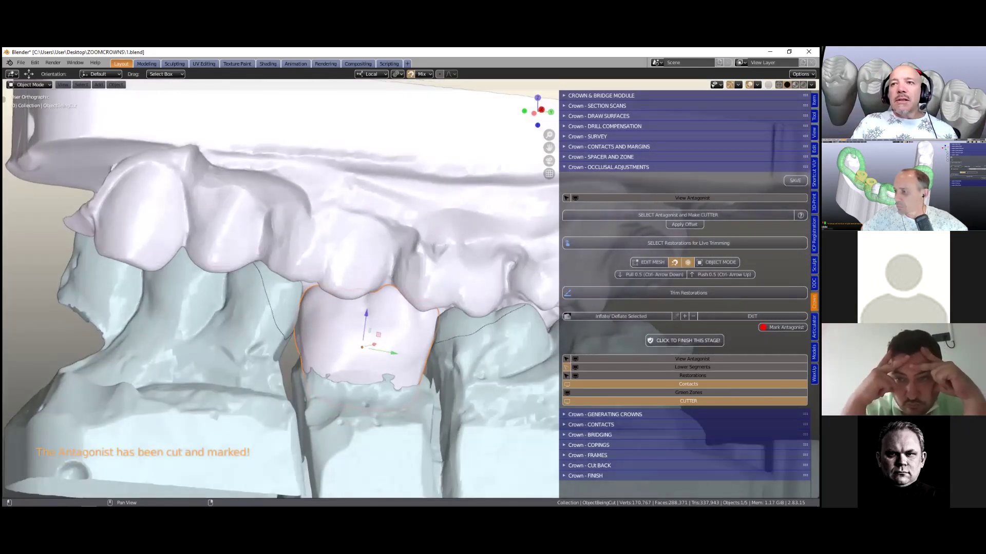
# - Finish the occlusal adjustments stage and open the Generating Crowns stage
pyautogui.click(684, 341)
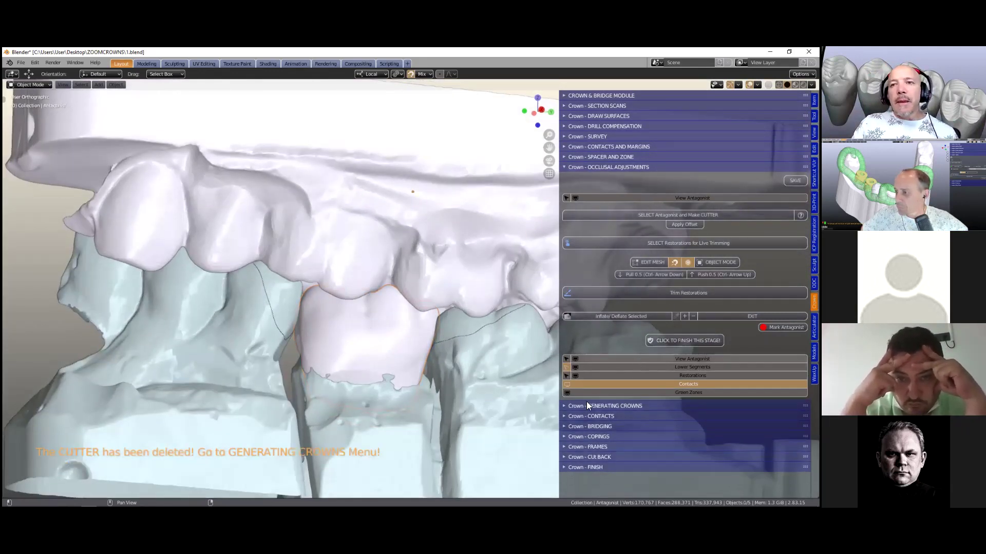
pyautogui.click(608, 405)
pyautogui.scroll(-5, 465, 330)
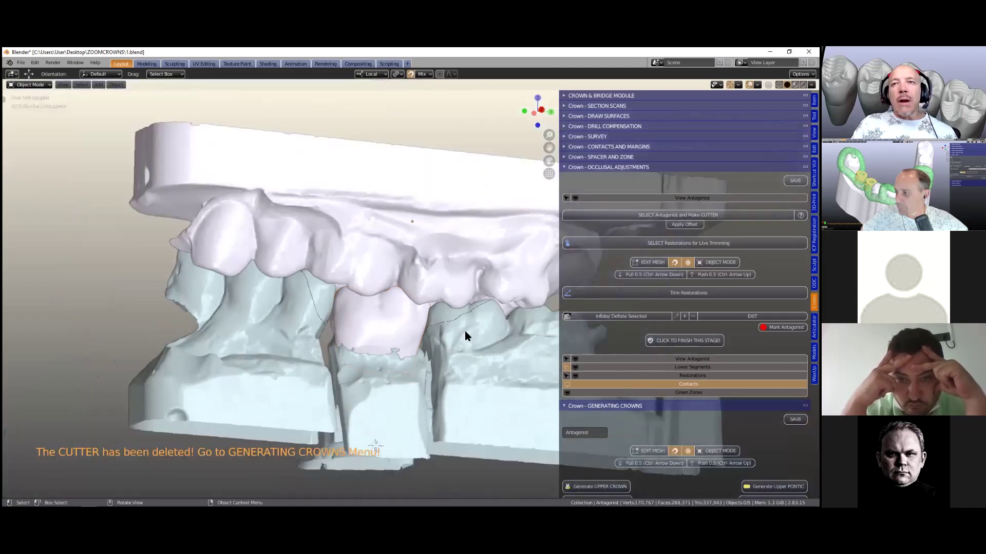
pyautogui.moveTo(530, 373); pyautogui.dragTo(530, 380, button='middle')
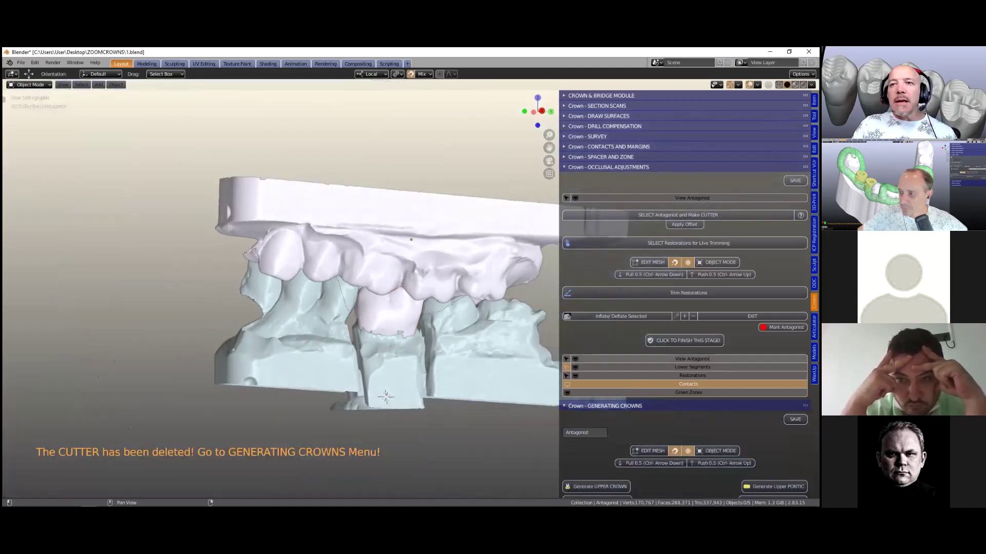
# - Hide the antagonist, select the trimmed crown and generate a lower crown from it
pyautogui.click(692, 359)
pyautogui.scroll(5, 424, 341)
pyautogui.click(376, 363)
pyautogui.moveTo(377, 359); pyautogui.dragTo(426, 283, button='middle')
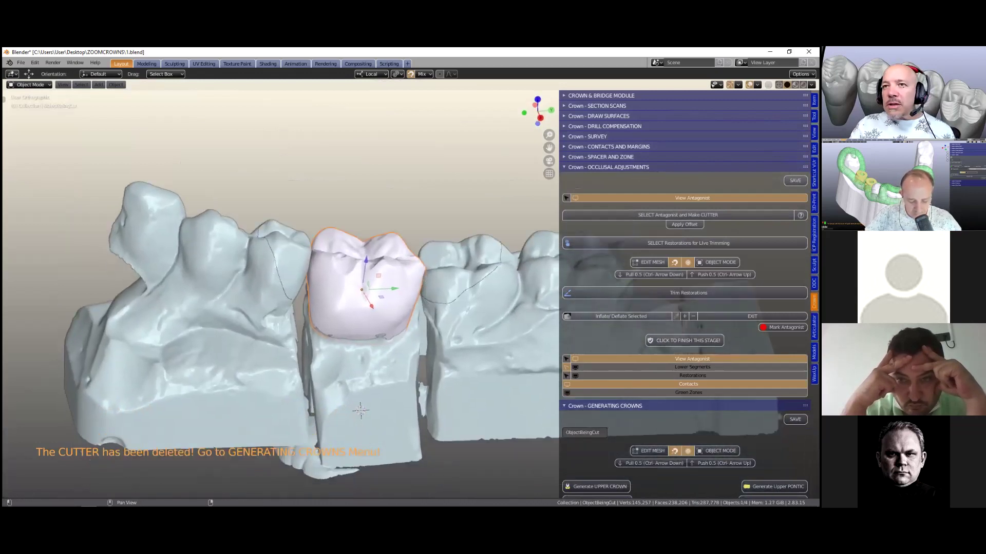
pyautogui.scroll(-6, 654, 224)
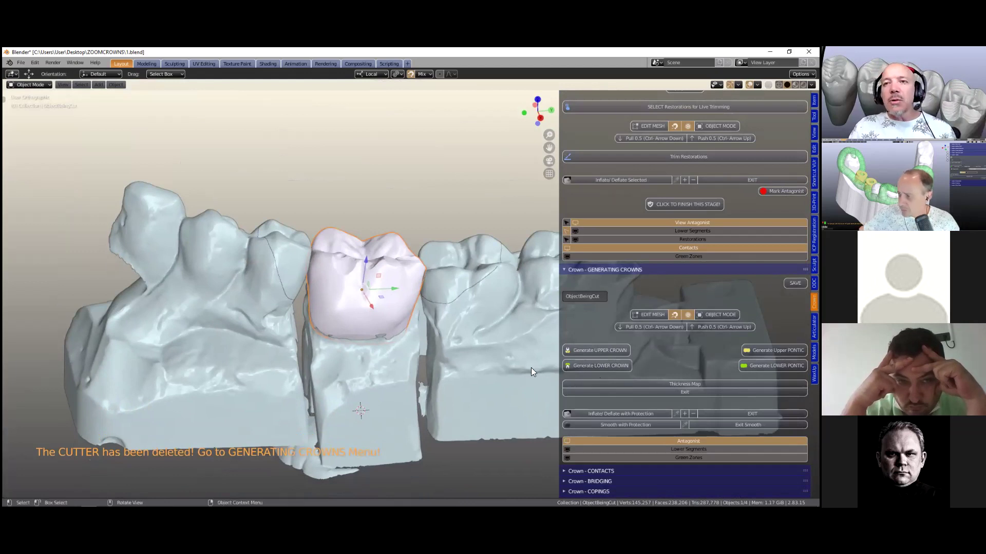
pyautogui.click(588, 367)
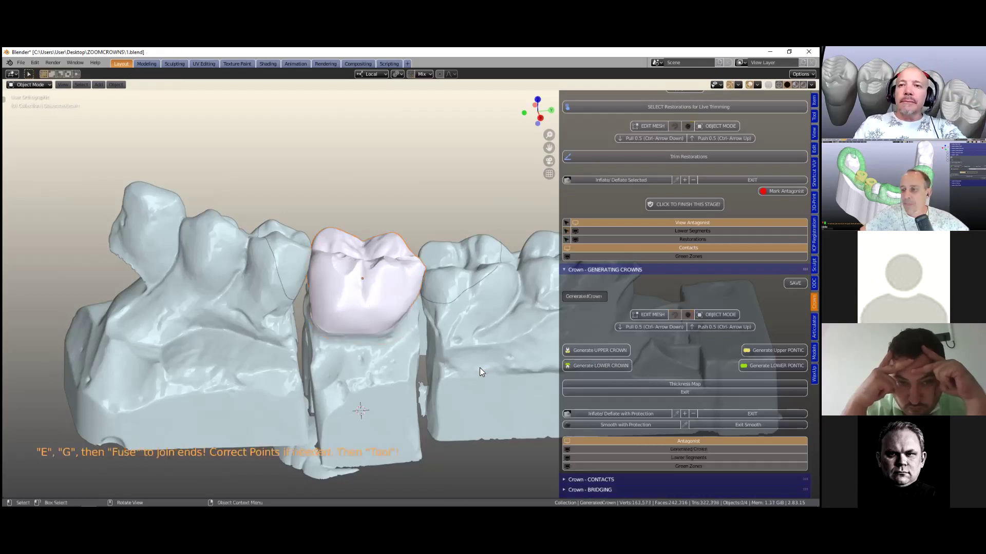
# - Examine the generated crown's margin and its mesh in Edit Mode along the die's margin line
pyautogui.moveTo(412, 332); pyautogui.dragTo(315, 369, button='middle')
pyautogui.scroll(5, 354, 337)
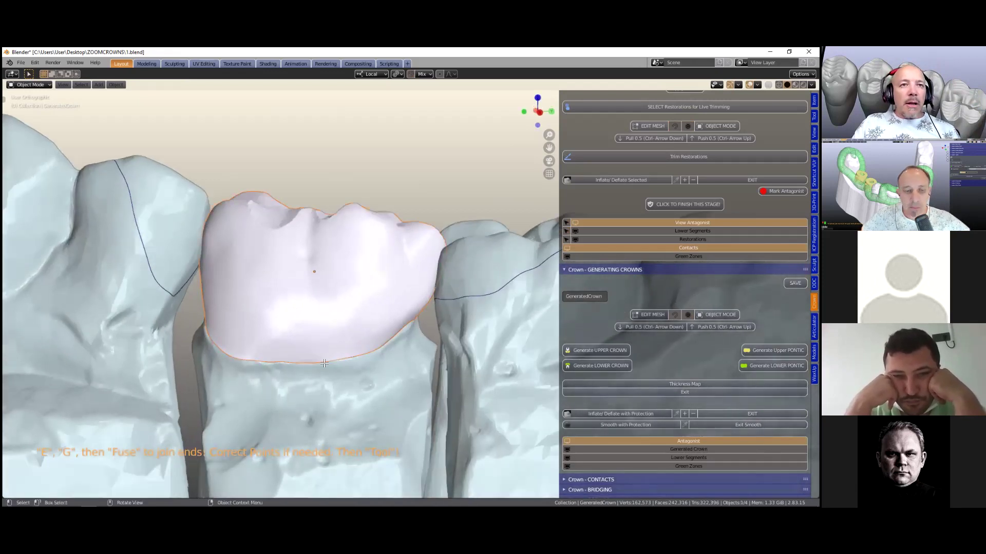
pyautogui.press('Tab')
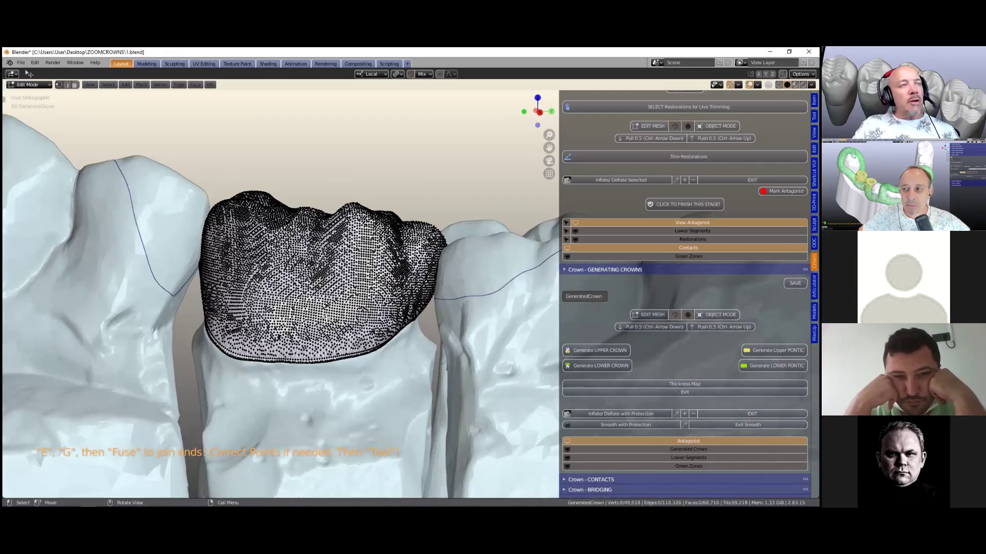
pyautogui.scroll(4, 327, 319)
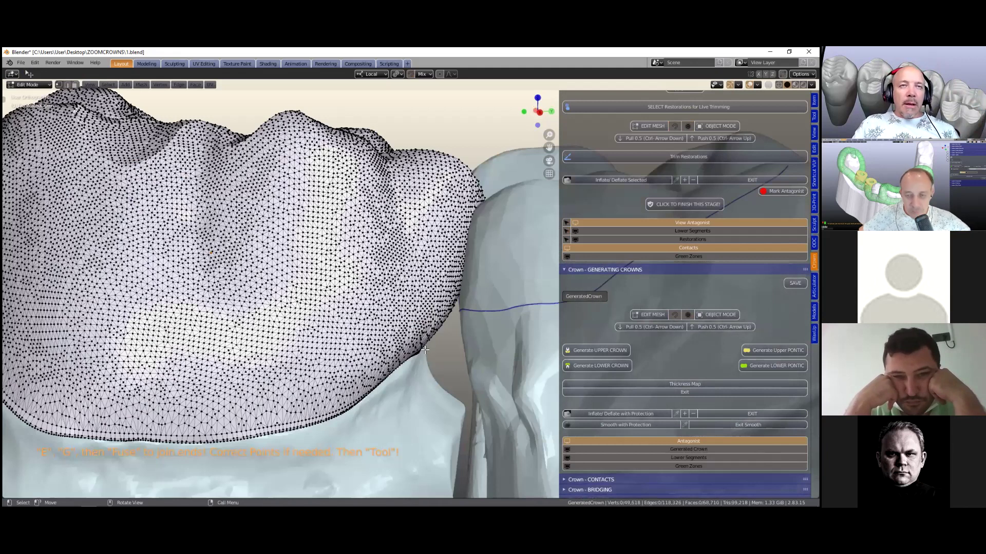
pyautogui.moveTo(446, 329); pyautogui.dragTo(404, 344, button='middle')
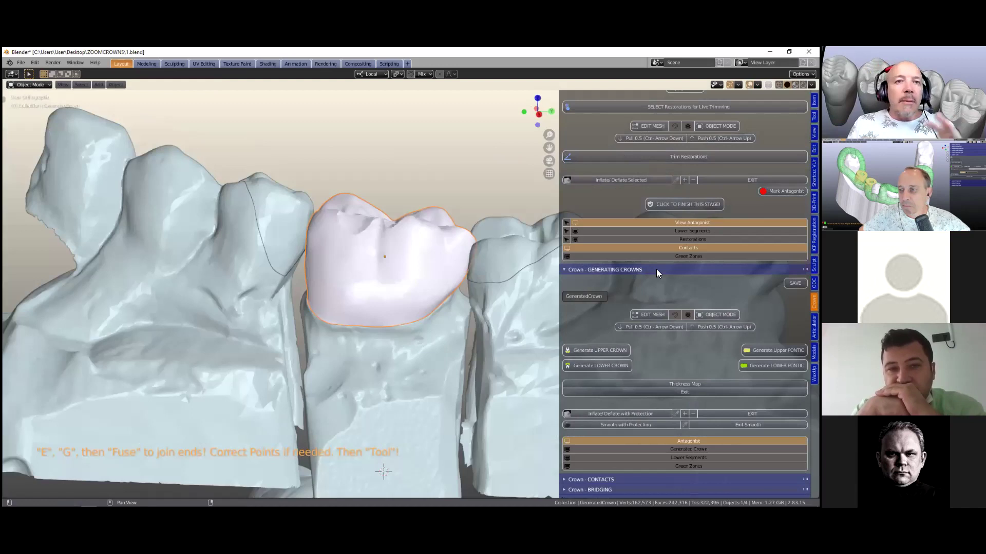
# - Open the Crown - CONTACTS stage and show the pink contacts on the neighbouring teeth
pyautogui.click(656, 269)
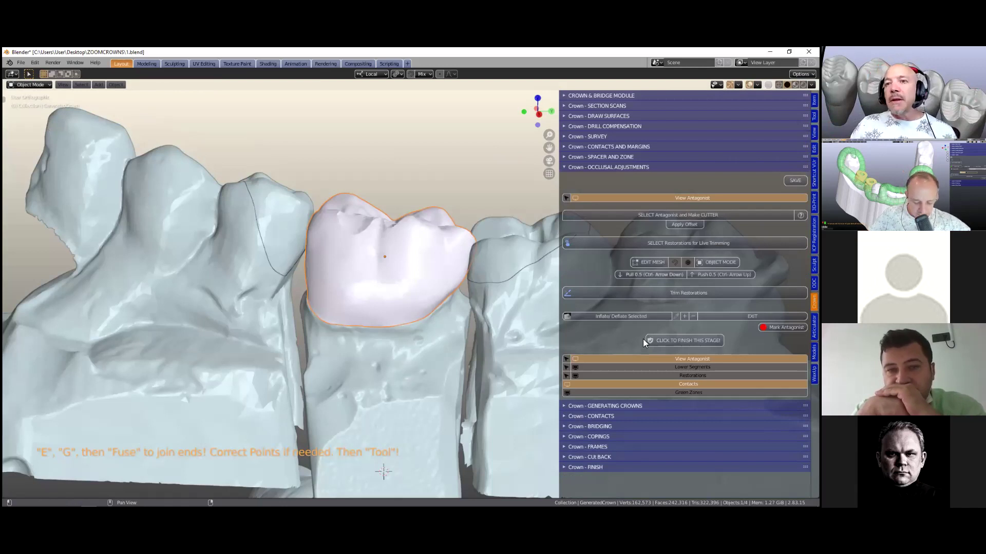
pyautogui.keyDown('ctrl'); pyautogui.click(609, 416); pyautogui.keyUp('ctrl')
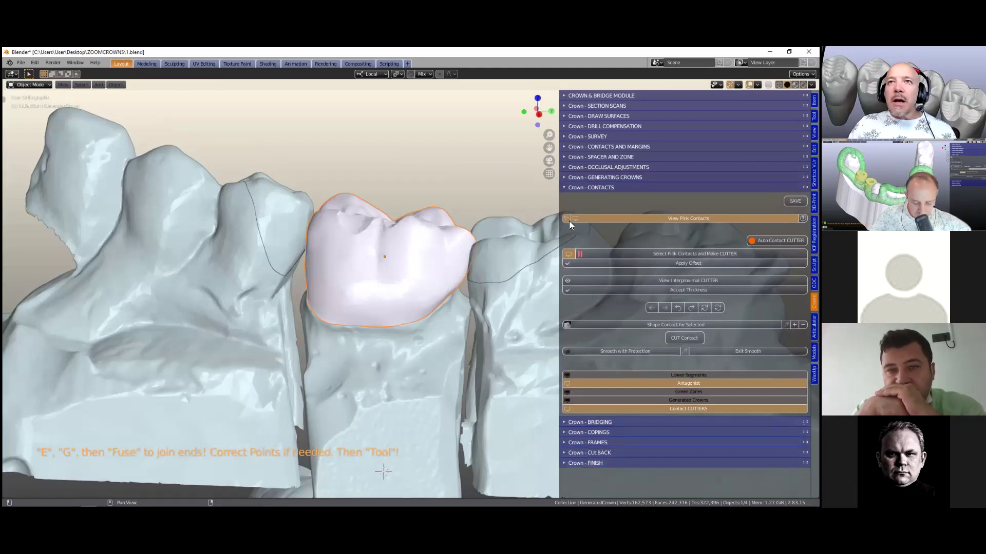
pyautogui.click(567, 219)
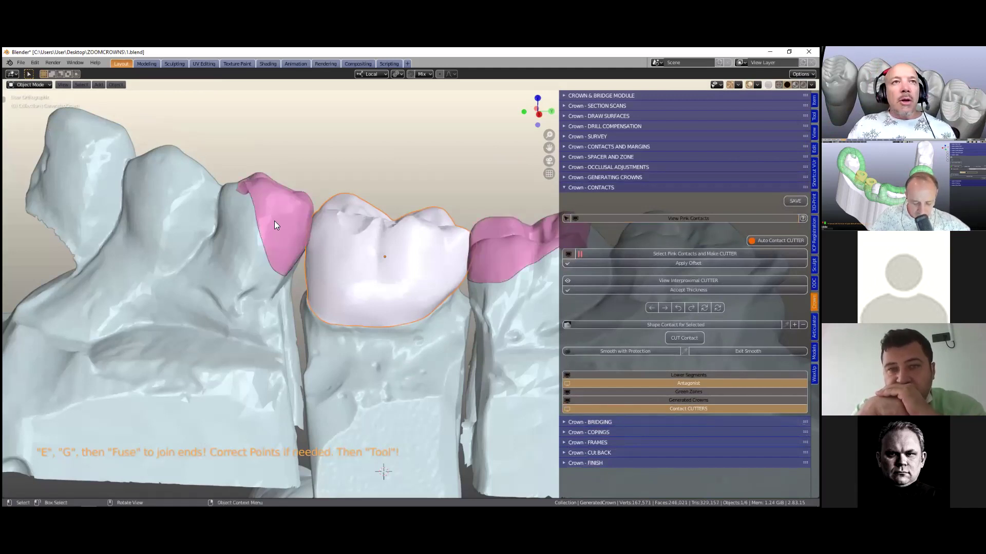
# - Select the pink contacts on both neighbouring teeth and make the contact cutter from them
pyautogui.keyDown('shift'); pyautogui.click(513, 248); pyautogui.keyUp('shift')
pyautogui.keyDown('shift'); pyautogui.click(500, 256); pyautogui.keyUp('shift')
pyautogui.keyDown('shift'); pyautogui.moveTo(460, 268); pyautogui.dragTo(431, 280, button='middle'); pyautogui.keyUp('shift')
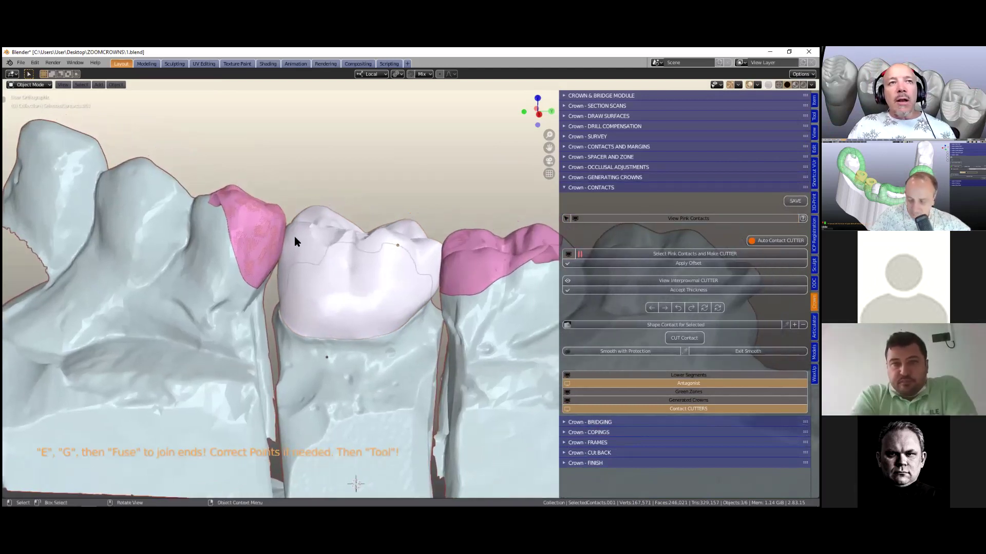
pyautogui.click(267, 230)
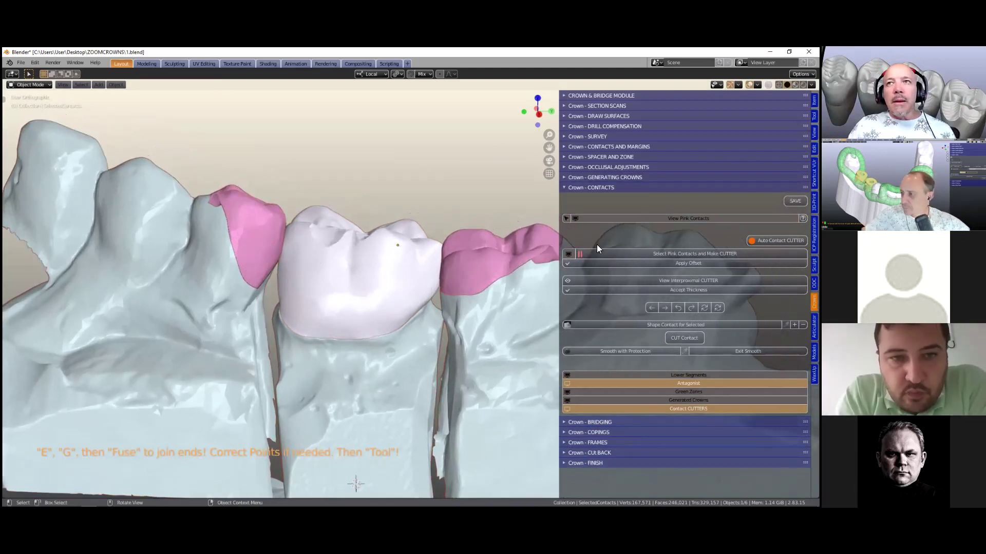
pyautogui.click(583, 219)
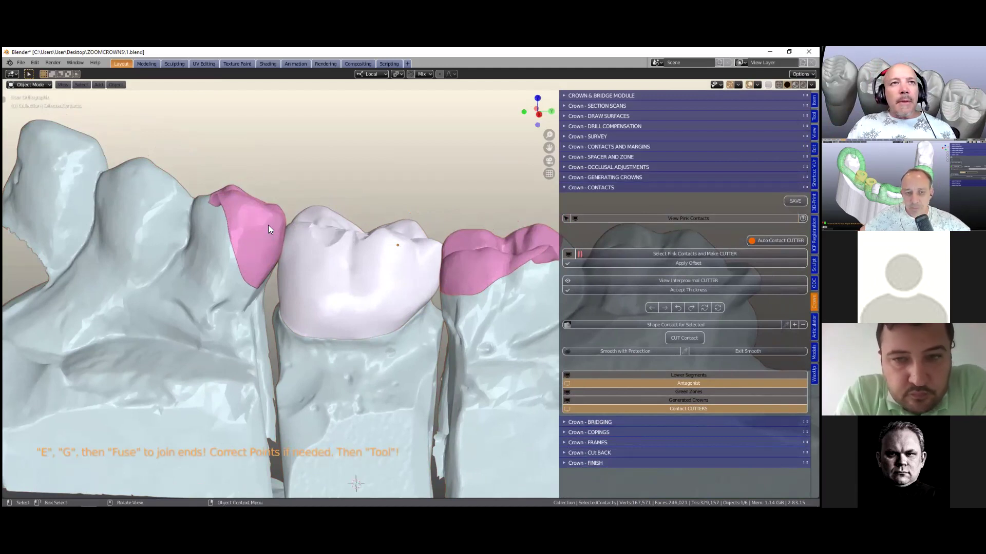
pyautogui.keyDown('shift'); pyautogui.click(467, 252); pyautogui.keyUp('shift')
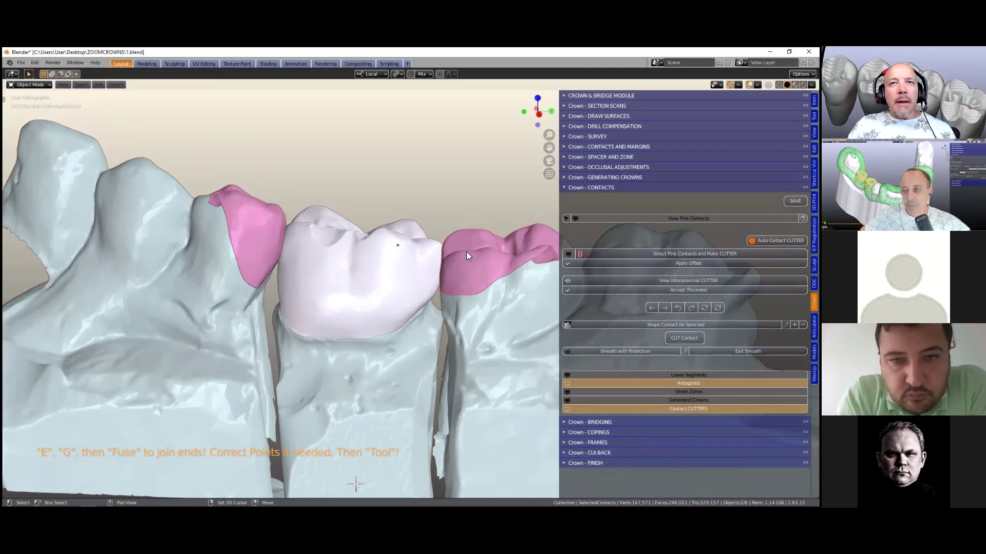
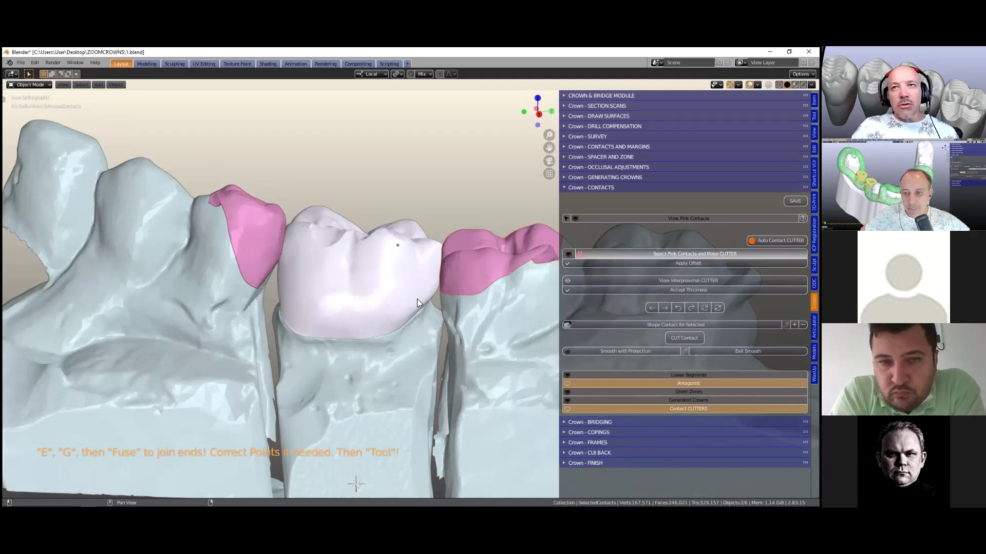
# - Check the contact cutter's offset beside the crown and apply the offset
pyautogui.moveTo(431, 266); pyautogui.dragTo(470, 287, button='middle')
pyautogui.scroll(3, 471, 287)
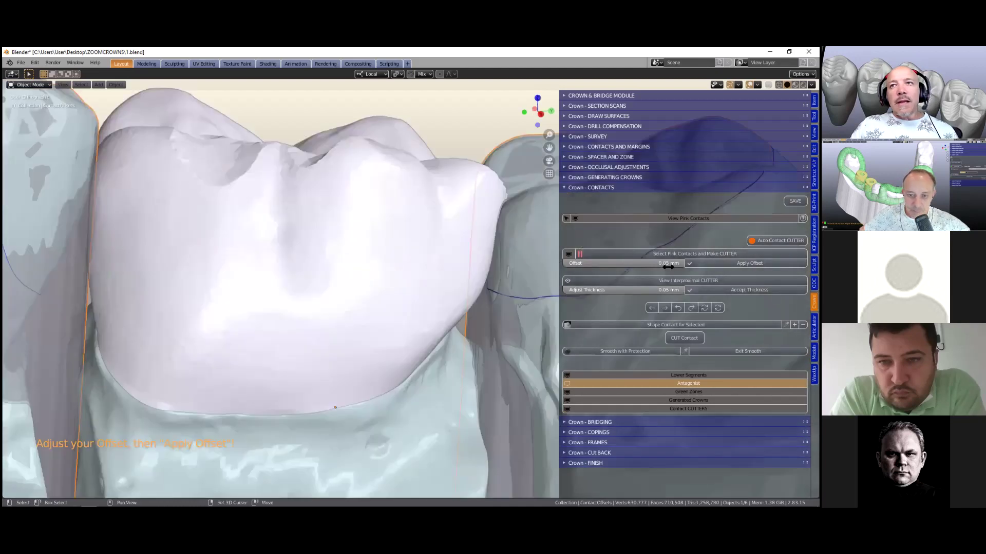
pyautogui.scroll(-2, 458, 275)
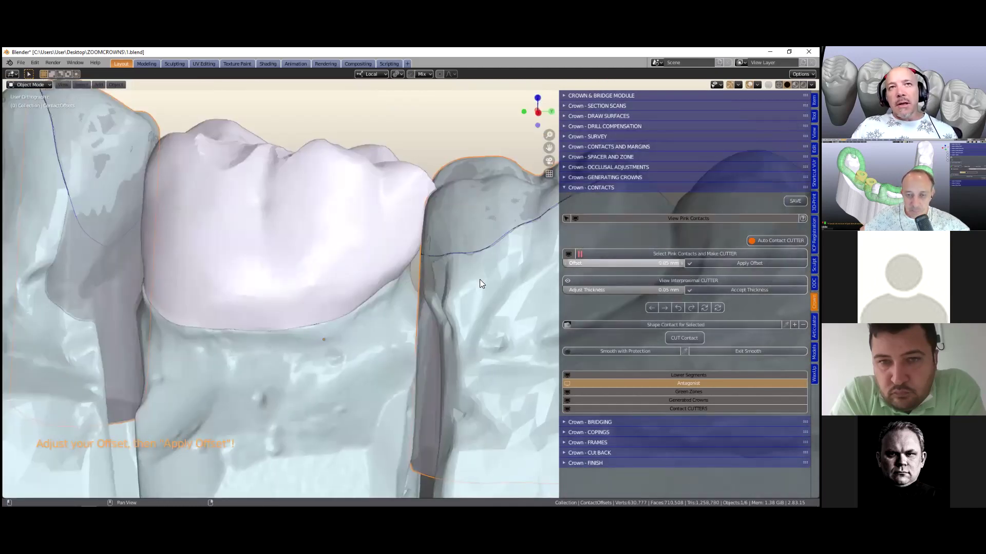
pyautogui.keyDown('shift'); pyautogui.moveTo(460, 275); pyautogui.dragTo(641, 263, button='middle'); pyautogui.keyUp('shift')
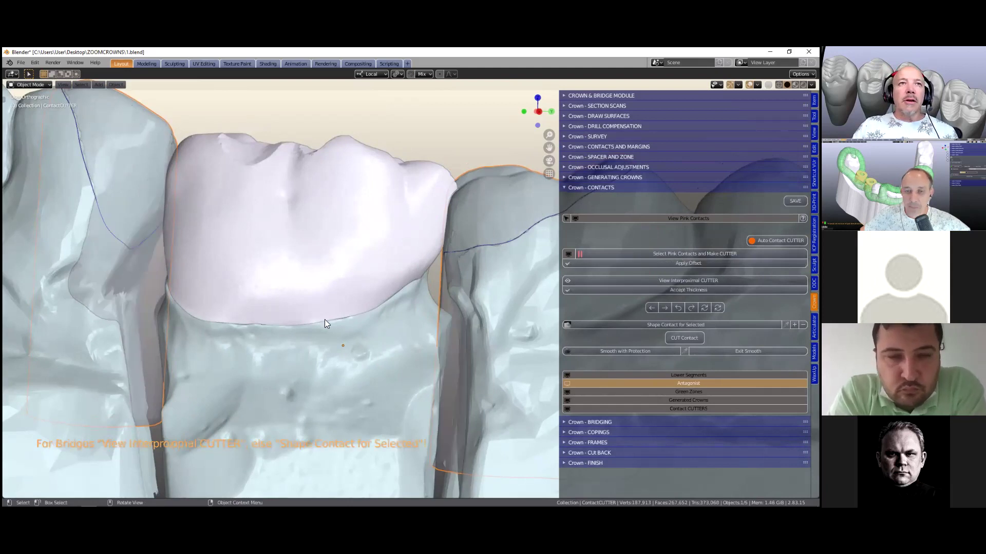
# - Select the generated crown and start Shape Contact for Selected on it, examining the gap to the neighbouring tooth
pyautogui.scroll(-3, 326, 308)
pyautogui.click(333, 261)
pyautogui.moveTo(332, 261); pyautogui.dragTo(343, 271, button='middle')
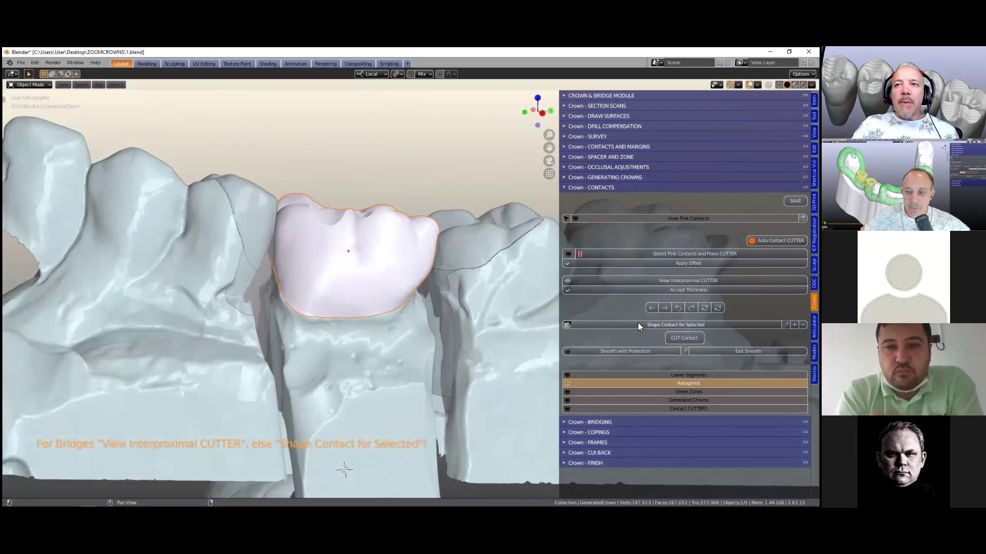
pyautogui.click(633, 325)
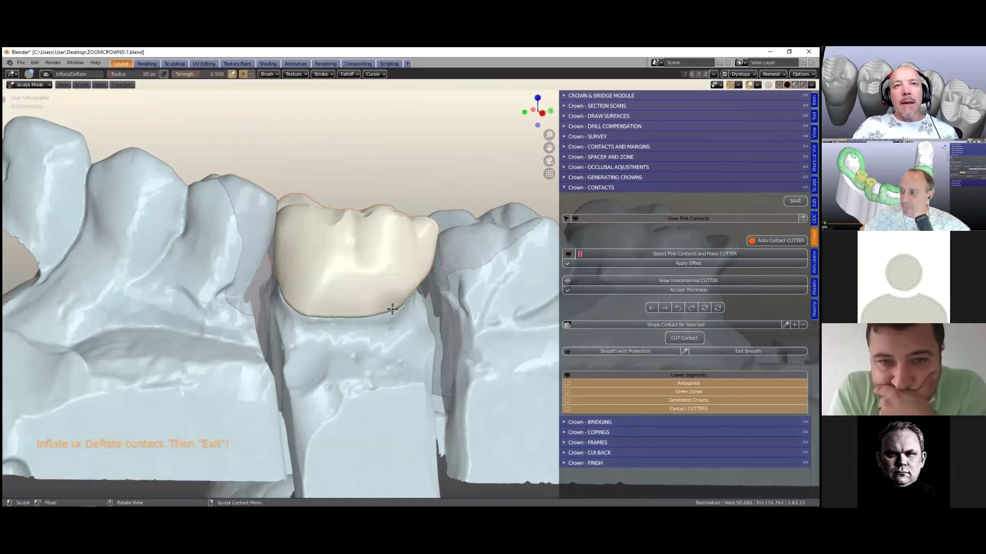
pyautogui.moveTo(289, 307)
pyautogui.mouseDown(button='middle')
pyautogui.moveTo(299, 279)
pyautogui.moveTo(280, 272)
pyautogui.moveTo(292, 284)
pyautogui.moveTo(408, 289)
pyautogui.moveTo(423, 277)
pyautogui.moveTo(217, 253)
pyautogui.moveTo(529, 273)
pyautogui.moveTo(506, 264)
pyautogui.mouseUp(button='middle')
pyautogui.scroll(2, 408, 289)
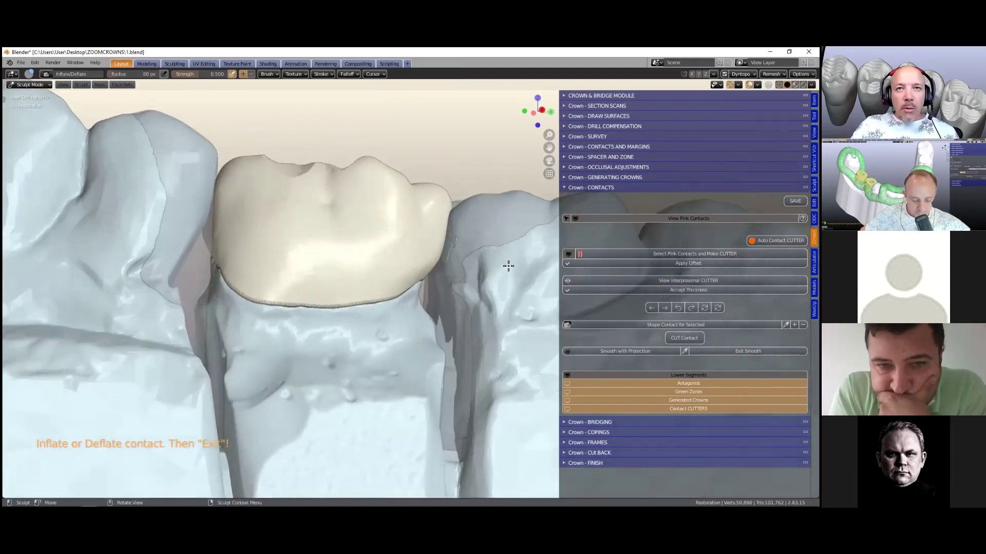
pyautogui.scroll(3, 488, 263)
pyautogui.scroll(2, 468, 262)
pyautogui.scroll(2, 477, 252)
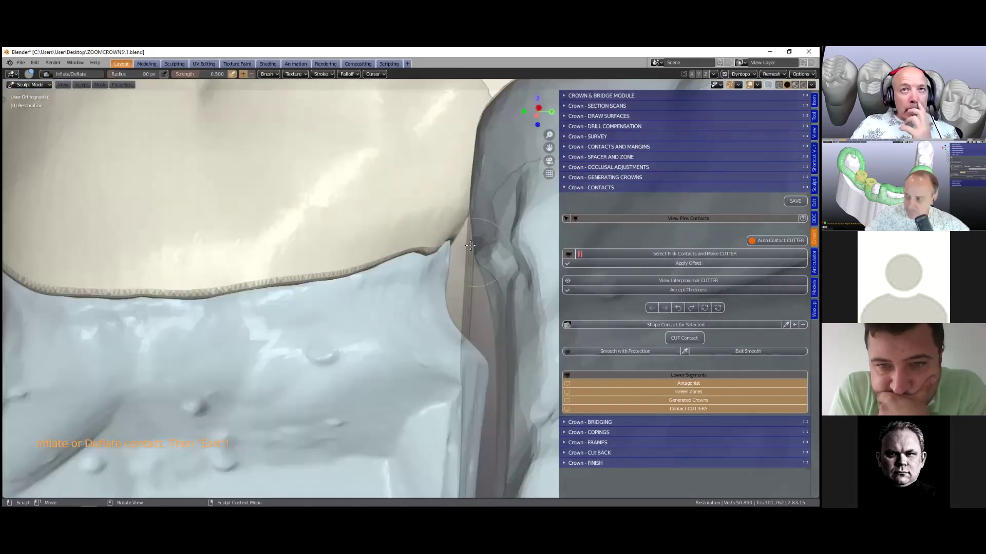
pyautogui.scroll(-1, 475, 252)
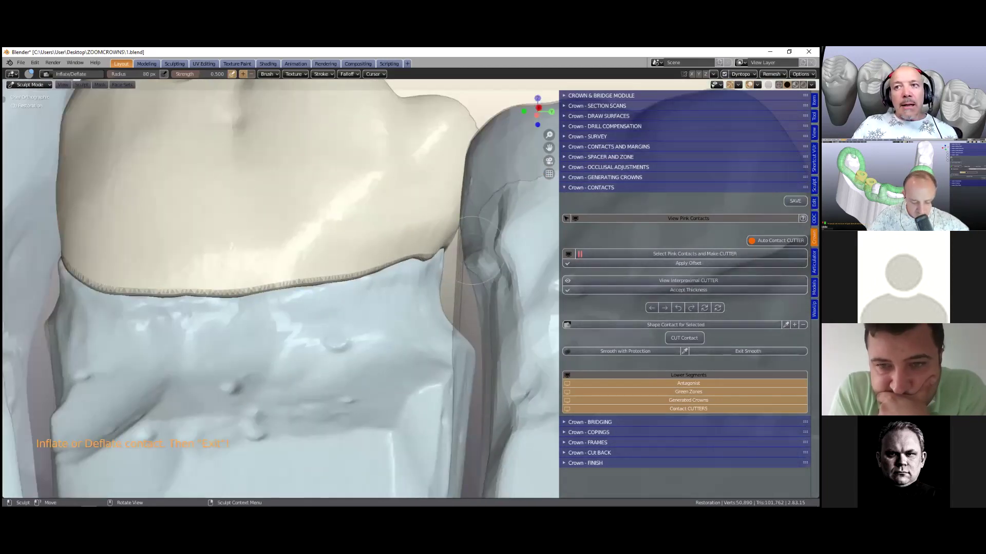
pyautogui.scroll(-3, 477, 246)
# - Hide the lower segments, inflate the crown's interproximal contact areas into the contact cutters and cut the contacts
pyautogui.click(648, 375)
pyautogui.moveTo(361, 307); pyautogui.dragTo(350, 247, button='middle')
pyautogui.moveTo(365, 283); pyautogui.dragTo(288, 260, button='middle')
pyautogui.moveTo(288, 260)
pyautogui.mouseDown()
pyautogui.moveTo(394, 286)
pyautogui.moveTo(469, 249)
pyautogui.moveTo(476, 287)
pyautogui.mouseUp()
pyautogui.moveTo(477, 288); pyautogui.dragTo(294, 249, button='middle')
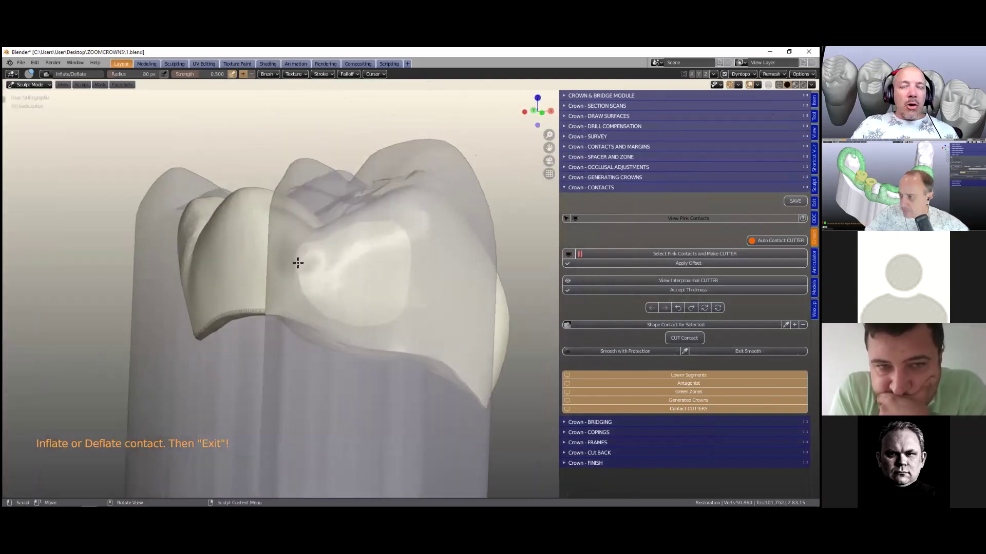
pyautogui.scroll(4, 298, 262)
pyautogui.moveTo(410, 202)
pyautogui.mouseDown()
pyautogui.moveTo(411, 266)
pyautogui.moveTo(354, 345)
pyautogui.moveTo(242, 306)
pyautogui.mouseUp()
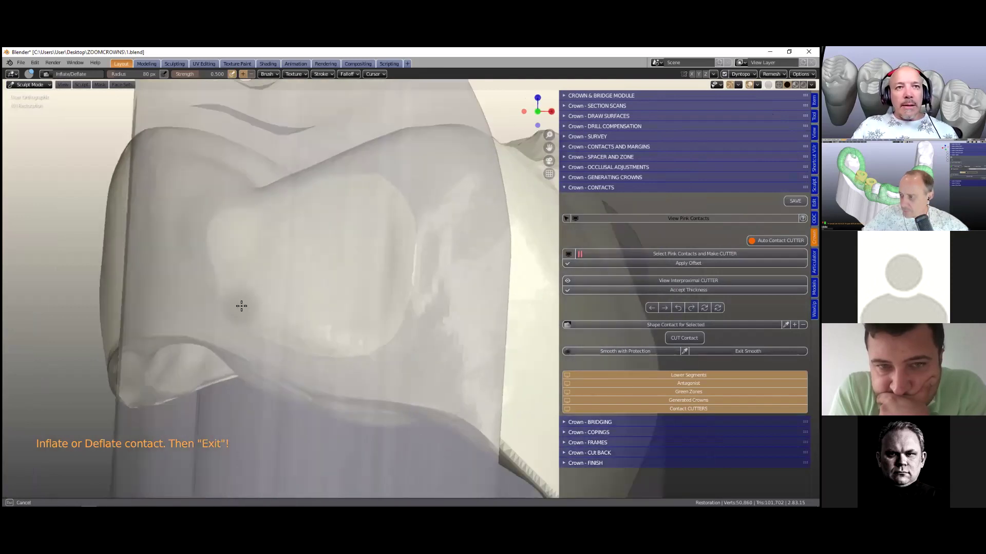
pyautogui.moveTo(217, 276)
pyautogui.mouseDown(button='middle')
pyautogui.moveTo(284, 312)
pyautogui.moveTo(213, 315)
pyautogui.moveTo(288, 317)
pyautogui.moveTo(395, 240)
pyautogui.moveTo(396, 341)
pyautogui.moveTo(432, 334)
pyautogui.mouseUp(button='middle')
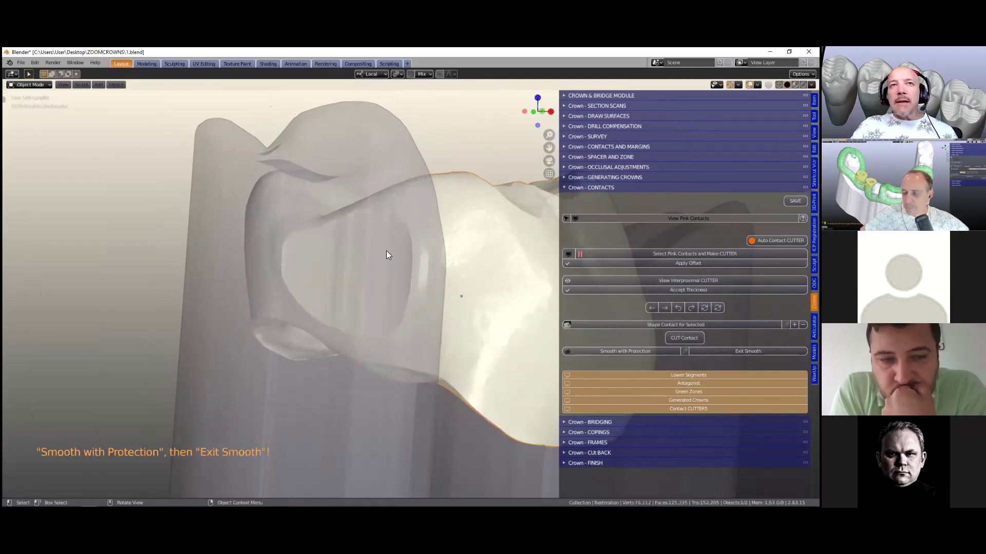
pyautogui.moveTo(386, 251)
pyautogui.mouseDown(button='middle')
pyautogui.moveTo(403, 271)
pyautogui.moveTo(476, 272)
pyautogui.moveTo(297, 263)
pyautogui.moveTo(306, 275)
pyautogui.moveTo(444, 290)
pyautogui.mouseUp(button='middle')
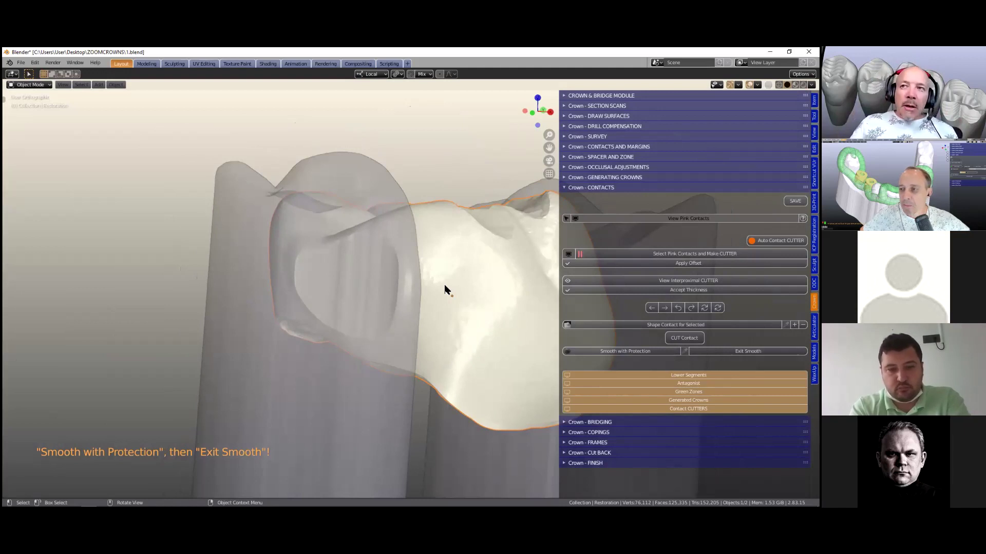
pyautogui.moveTo(453, 302); pyautogui.dragTo(636, 357, button='middle')
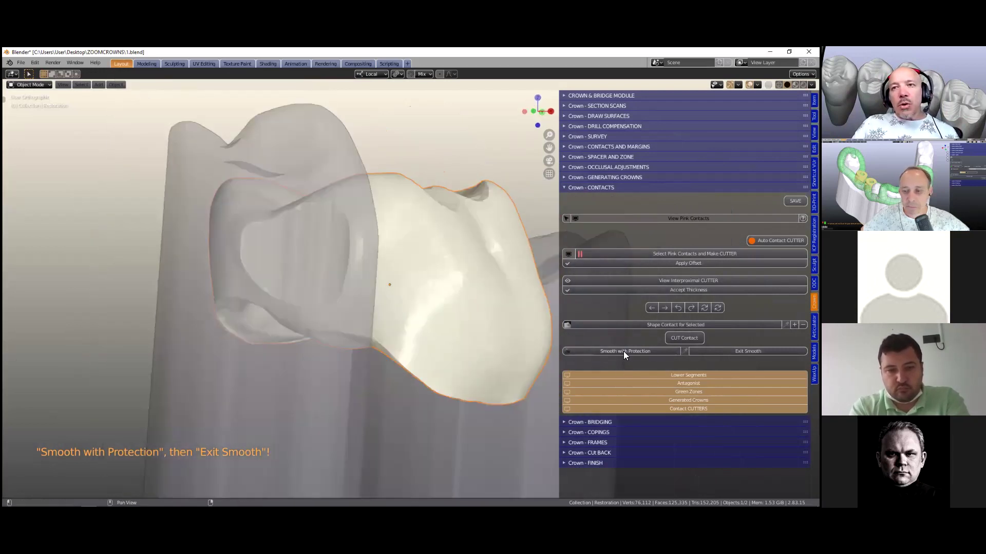
# - Start Smooth with Protection on the cut crown and smooth the border of its flat contact area
pyautogui.click(624, 351)
pyautogui.moveTo(444, 330)
pyautogui.mouseDown(button='middle')
pyautogui.moveTo(421, 194)
pyautogui.moveTo(475, 183)
pyautogui.moveTo(400, 195)
pyautogui.moveTo(365, 221)
pyautogui.moveTo(365, 282)
pyautogui.moveTo(446, 325)
pyautogui.moveTo(326, 292)
pyautogui.moveTo(279, 175)
pyautogui.moveTo(329, 202)
pyautogui.mouseUp(button='middle')
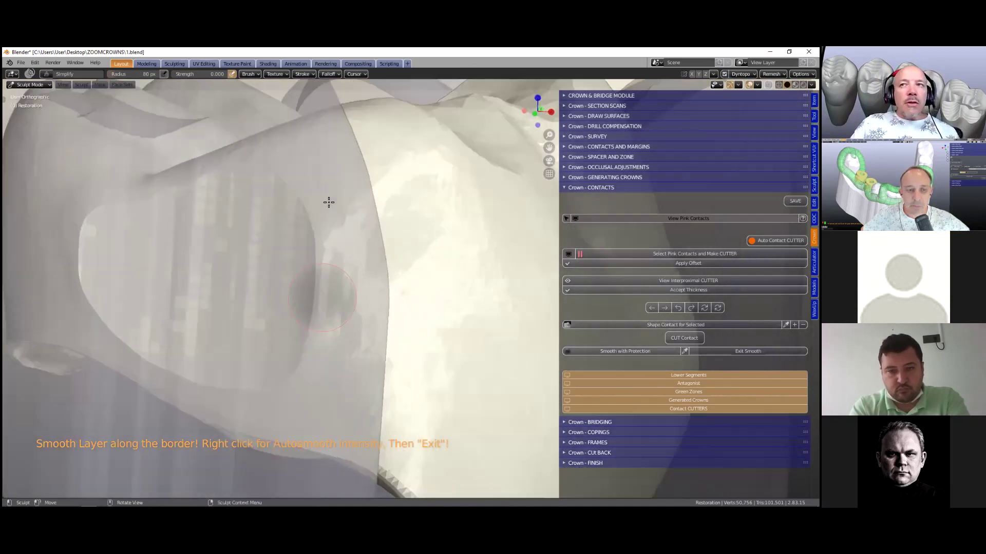
pyautogui.moveTo(457, 271)
pyautogui.mouseDown(button='middle')
pyautogui.moveTo(367, 236)
pyautogui.moveTo(278, 179)
pyautogui.mouseUp(button='middle')
pyautogui.scroll(-1, 279, 185)
pyautogui.moveTo(278, 183); pyautogui.dragTo(291, 265)
pyautogui.moveTo(288, 254); pyautogui.dragTo(108, 88, button='middle')
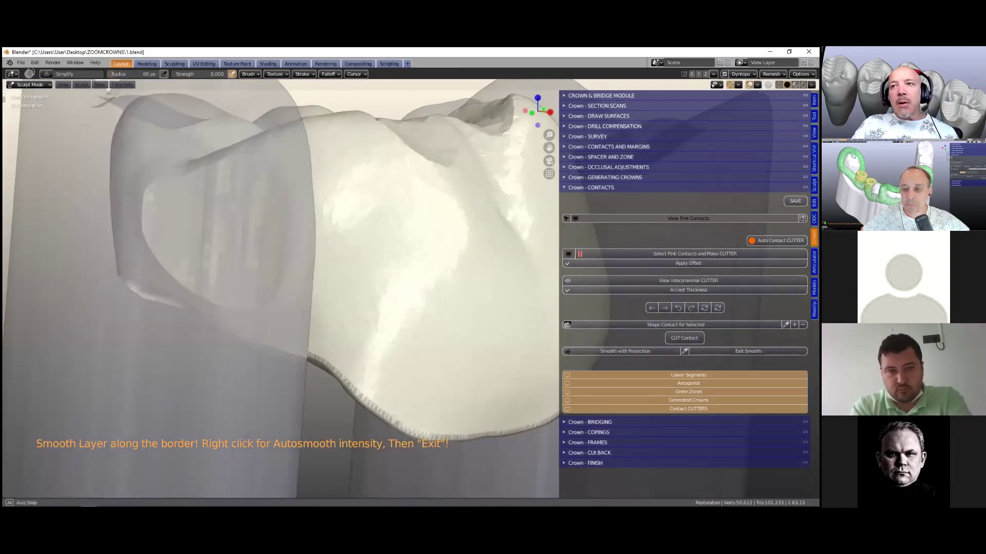
pyautogui.click(451, 349)
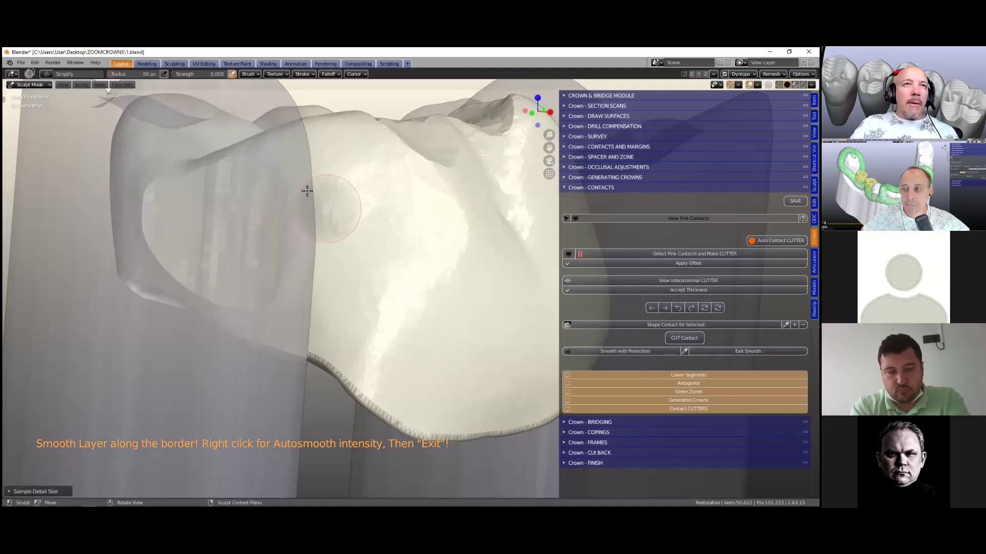
# - Smooth the upper and side edges around the crown's flat contact area
pyautogui.moveTo(327, 269)
pyautogui.mouseDown(button='middle')
pyautogui.moveTo(282, 214)
pyautogui.moveTo(416, 308)
pyautogui.moveTo(401, 247)
pyautogui.mouseUp(button='middle')
pyautogui.scroll(4, 401, 247)
pyautogui.moveTo(354, 211)
pyautogui.mouseDown()
pyautogui.moveTo(163, 256)
pyautogui.moveTo(104, 291)
pyautogui.mouseUp()
pyautogui.scroll(-1, 105, 290)
pyautogui.scroll(-1, 279, 301)
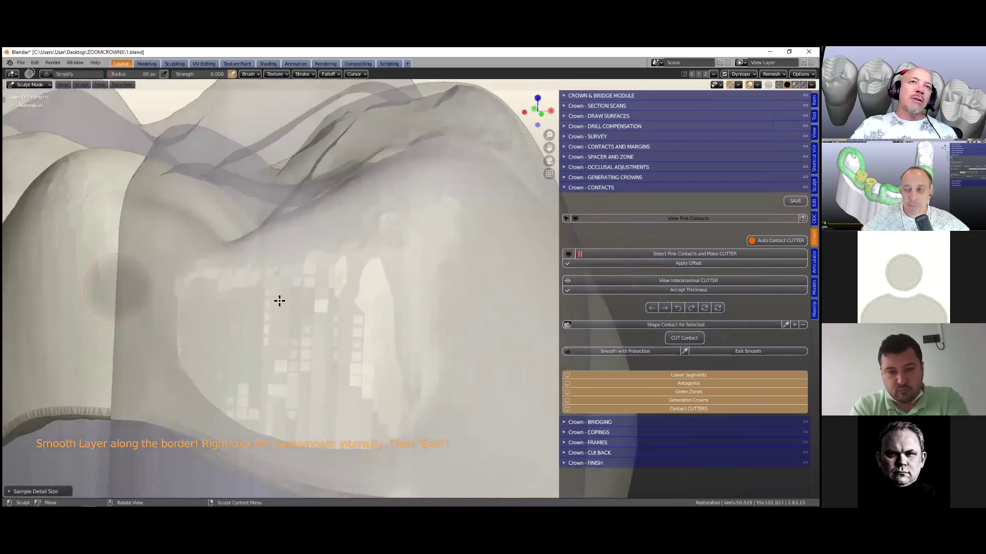
pyautogui.moveTo(228, 296)
pyautogui.mouseDown(button='middle')
pyautogui.moveTo(240, 283)
pyautogui.moveTo(231, 286)
pyautogui.mouseUp(button='middle')
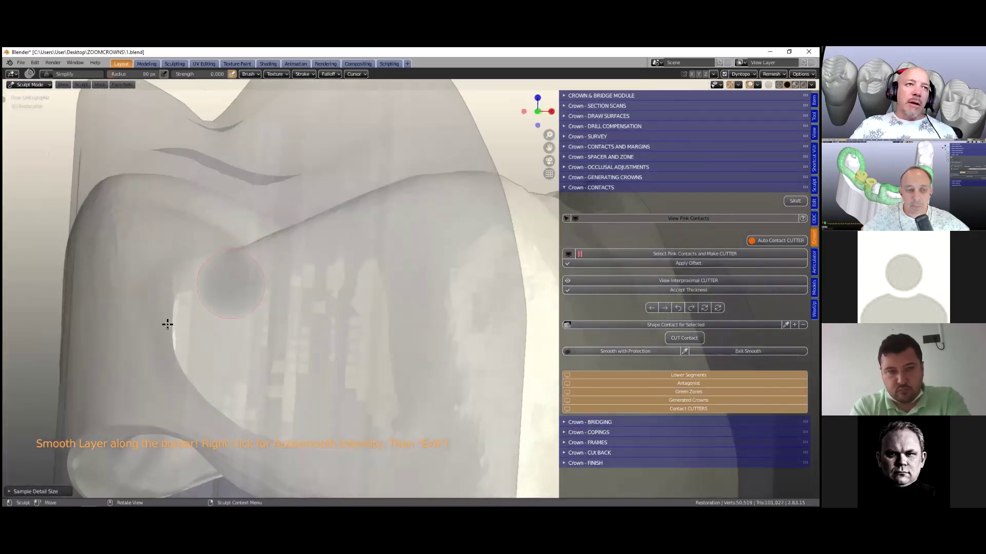
pyautogui.moveTo(167, 325); pyautogui.dragTo(218, 359)
pyautogui.scroll(-1, 227, 354)
# - Smooth the remaining contact borders while working around the crown's sides
pyautogui.moveTo(409, 398); pyautogui.dragTo(323, 335, button='middle')
pyautogui.moveTo(323, 335); pyautogui.dragTo(440, 330)
pyautogui.moveTo(440, 330)
pyautogui.mouseDown(button='middle')
pyautogui.moveTo(325, 341)
pyautogui.moveTo(455, 348)
pyautogui.moveTo(385, 322)
pyautogui.moveTo(385, 308)
pyautogui.moveTo(440, 266)
pyautogui.moveTo(360, 270)
pyautogui.mouseUp(button='middle')
pyautogui.moveTo(360, 270)
pyautogui.mouseDown()
pyautogui.moveTo(220, 255)
pyautogui.moveTo(213, 341)
pyautogui.moveTo(418, 321)
pyautogui.moveTo(206, 351)
pyautogui.moveTo(222, 319)
pyautogui.mouseUp()
pyautogui.moveTo(222, 319); pyautogui.dragTo(376, 260, button='middle')
pyautogui.moveTo(411, 324); pyautogui.dragTo(411, 319)
pyautogui.moveTo(410, 319)
pyautogui.mouseDown(button='middle')
pyautogui.moveTo(402, 275)
pyautogui.moveTo(414, 258)
pyautogui.mouseUp(button='middle')
pyautogui.scroll(-1, 287, 315)
pyautogui.moveTo(240, 339); pyautogui.dragTo(336, 323, button='middle')
pyautogui.moveTo(336, 323); pyautogui.dragTo(524, 323)
# - Smooth the crown's occlusal surface near the contact edges and exit the smoothing
pyautogui.moveTo(236, 350)
pyautogui.mouseDown(button='middle')
pyautogui.moveTo(374, 372)
pyautogui.moveTo(451, 288)
pyautogui.moveTo(266, 266)
pyautogui.mouseUp(button='middle')
pyautogui.moveTo(273, 302)
pyautogui.mouseDown(button='middle')
pyautogui.moveTo(330, 279)
pyautogui.moveTo(172, 282)
pyautogui.moveTo(189, 316)
pyautogui.moveTo(258, 317)
pyautogui.moveTo(196, 293)
pyautogui.moveTo(216, 379)
pyautogui.moveTo(207, 298)
pyautogui.moveTo(341, 398)
pyautogui.moveTo(257, 350)
pyautogui.moveTo(214, 272)
pyautogui.moveTo(255, 387)
pyautogui.moveTo(277, 365)
pyautogui.moveTo(214, 400)
pyautogui.moveTo(50, 323)
pyautogui.moveTo(119, 195)
pyautogui.mouseUp(button='middle')
pyautogui.scroll(3, 346, 397)
pyautogui.moveTo(119, 195)
pyautogui.mouseDown()
pyautogui.moveTo(460, 248)
pyautogui.moveTo(486, 400)
pyautogui.moveTo(534, 275)
pyautogui.moveTo(320, 329)
pyautogui.moveTo(341, 327)
pyautogui.mouseUp()
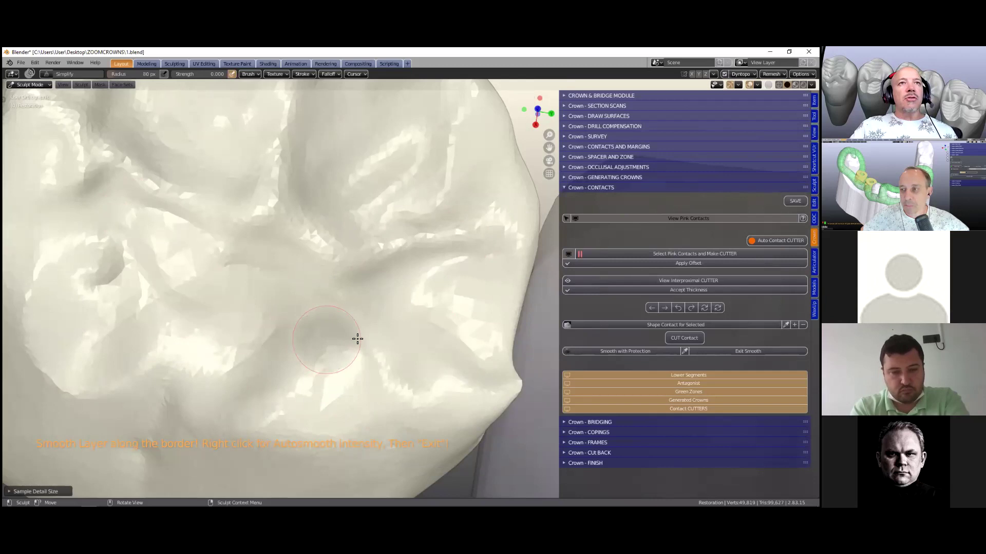
pyautogui.scroll(-8, 357, 338)
pyautogui.moveTo(362, 355); pyautogui.dragTo(347, 412, button='middle')
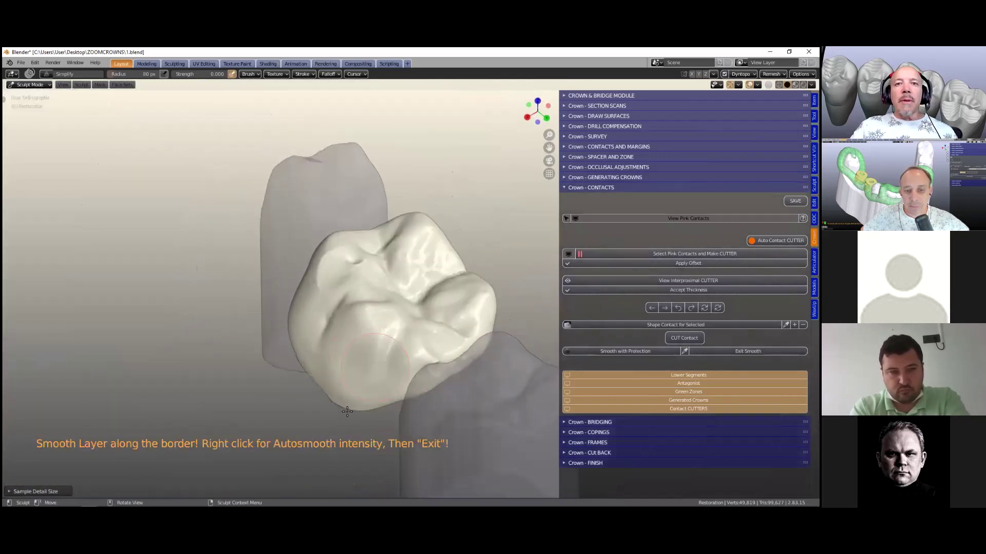
pyautogui.scroll(3, 316, 414)
pyautogui.moveTo(368, 424); pyautogui.dragTo(361, 409)
pyautogui.scroll(-2, 361, 400)
pyautogui.moveTo(367, 362); pyautogui.dragTo(481, 330, button='middle')
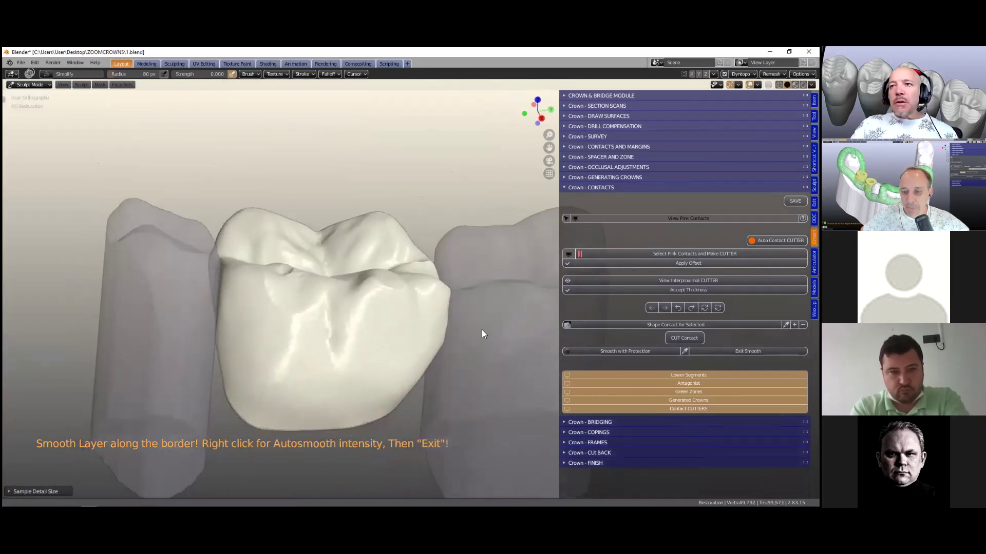
pyautogui.click(719, 351)
# - Examine the restoration's inner surface and margin mesh in Edit Mode, and show the lower segments again
pyautogui.moveTo(355, 306); pyautogui.dragTo(387, 278, button='middle')
pyautogui.scroll(2, 391, 288)
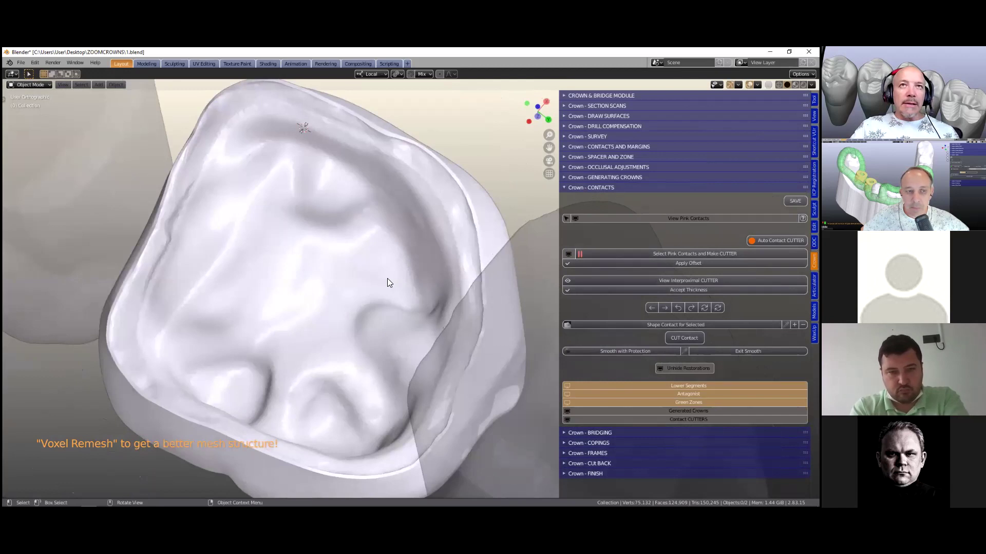
pyautogui.click(360, 286)
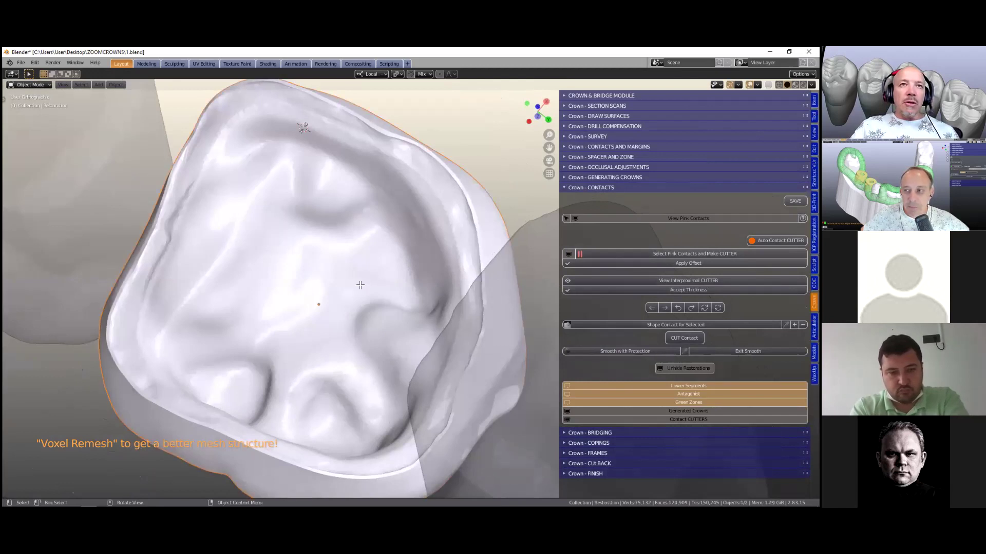
pyautogui.press('Tab')
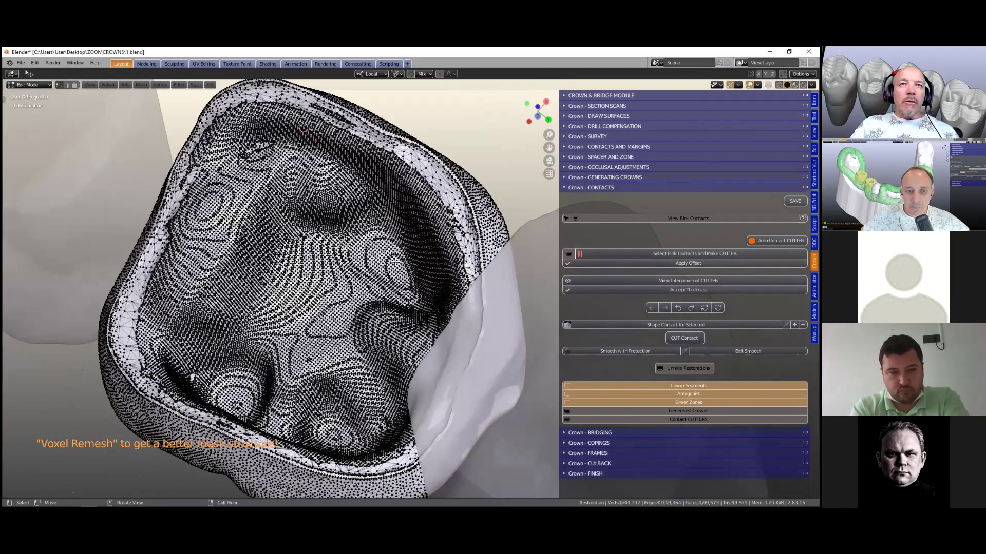
pyautogui.moveTo(205, 275); pyautogui.dragTo(290, 269, button='middle')
pyautogui.moveTo(285, 351); pyautogui.dragTo(320, 344, button='middle')
pyautogui.scroll(8, 320, 345)
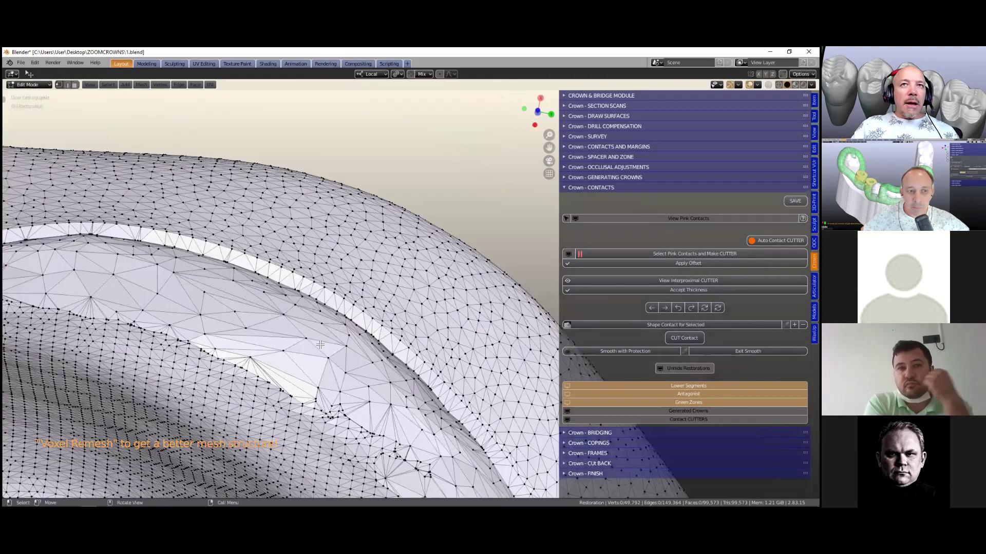
pyautogui.scroll(-6, 292, 276)
pyautogui.moveTo(293, 276); pyautogui.dragTo(318, 251, button='middle')
pyautogui.moveTo(280, 283); pyautogui.dragTo(349, 289, button='middle')
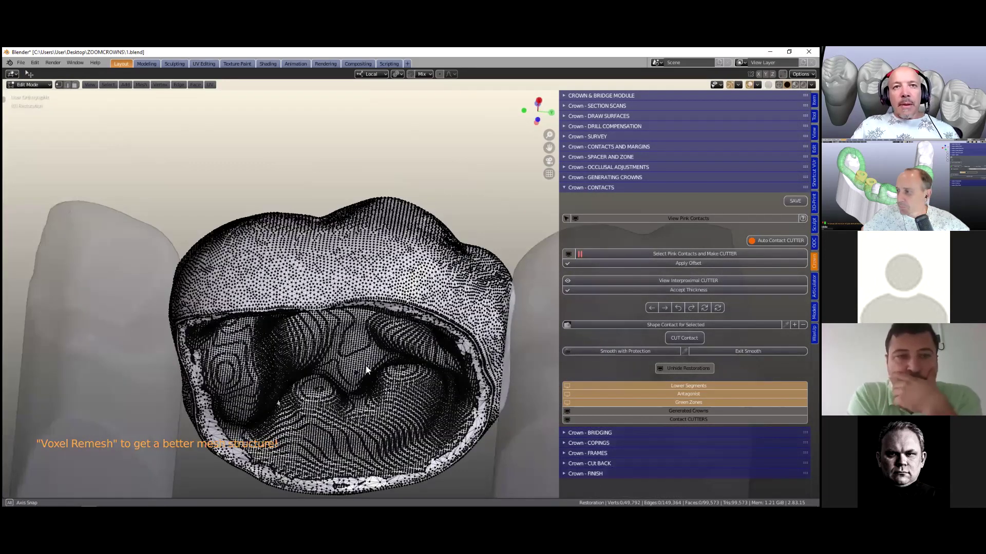
pyautogui.moveTo(366, 369); pyautogui.dragTo(369, 402, button='middle')
pyautogui.moveTo(365, 310); pyautogui.dragTo(452, 335, button='middle')
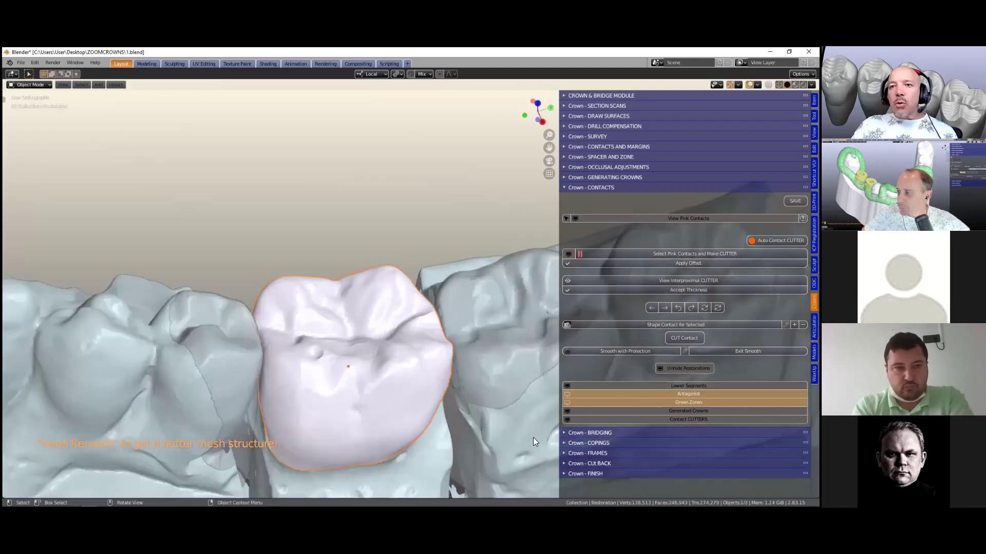
# - Open the Crown - FINISH stage, send the restoration to the finished collection and open the STL export
pyautogui.click(565, 472)
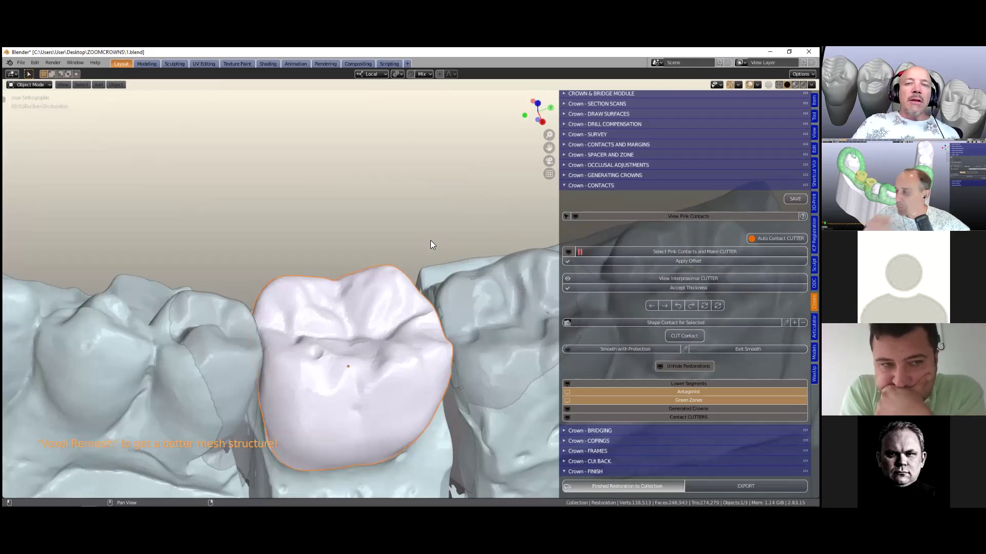
pyautogui.scroll(-2, 430, 241)
pyautogui.keyDown('shift'); pyautogui.moveTo(327, 312); pyautogui.dragTo(307, 304, button='middle'); pyautogui.keyUp('shift')
pyautogui.scroll(4, 307, 304)
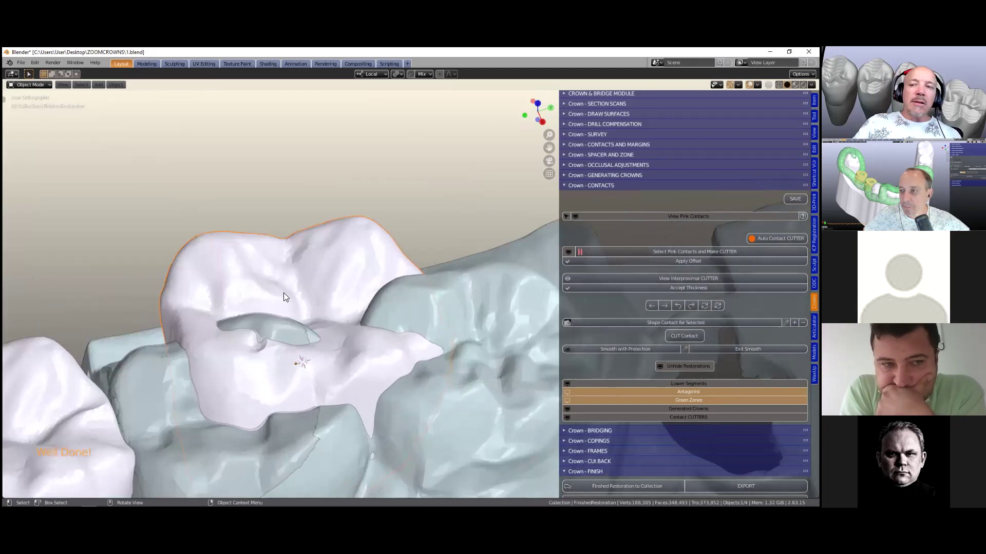
pyautogui.moveTo(305, 266); pyautogui.dragTo(302, 359, button='middle')
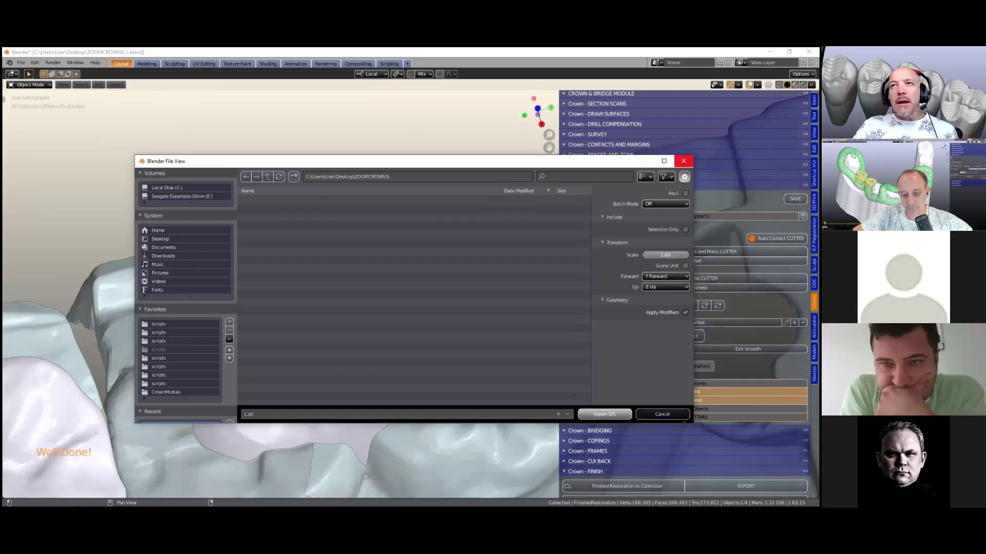
# - Leave the STL export and delete the finished copy of the crown lying beside the original
pyautogui.scroll(-3, 377, 279)
pyautogui.moveTo(378, 279); pyautogui.dragTo(404, 209, button='middle')
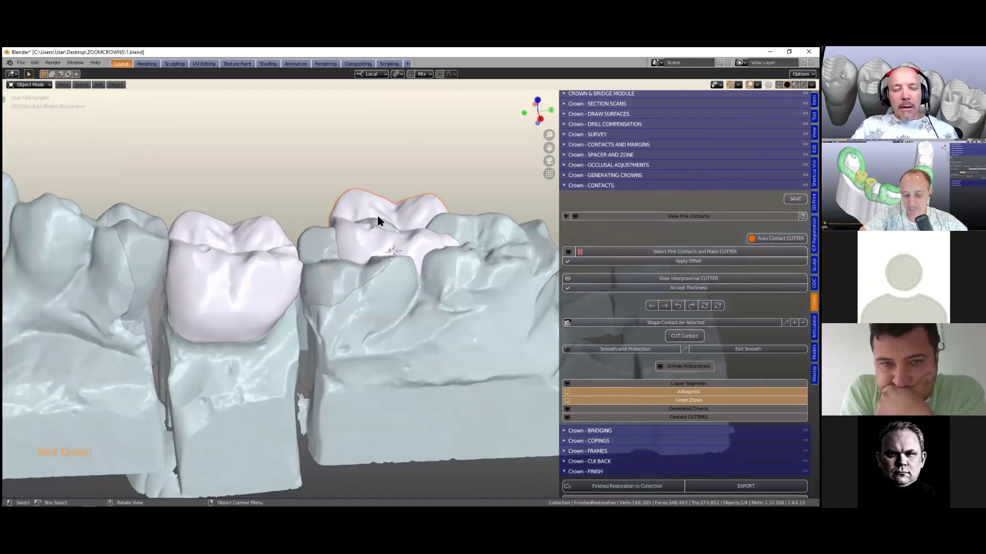
pyautogui.click(379, 203)
pyautogui.moveTo(312, 257)
pyautogui.mouseDown(button='middle')
pyautogui.moveTo(351, 269)
pyautogui.moveTo(376, 254)
pyautogui.moveTo(313, 255)
pyautogui.mouseUp(button='middle')
# - Select the restoration, open the Crown - CUT BACK stage, and prepare the crown for cutback painting
pyautogui.click(313, 255)
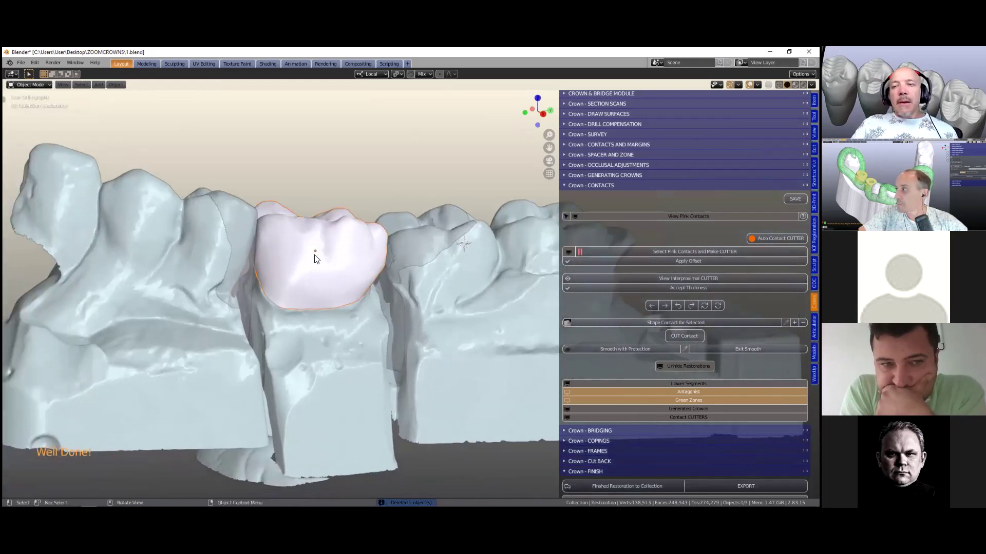
pyautogui.click(564, 461)
pyautogui.scroll(-2, 565, 461)
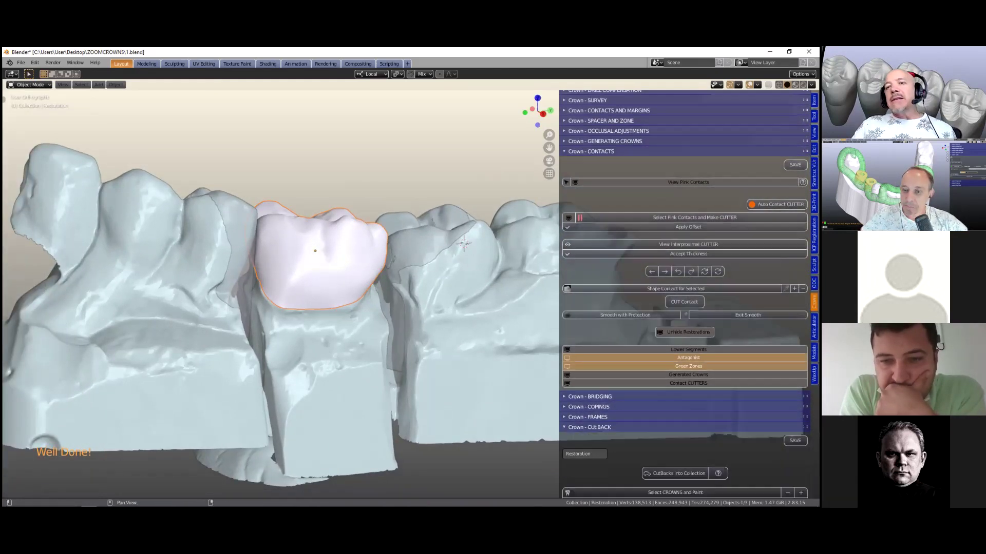
pyautogui.scroll(-4, 655, 445)
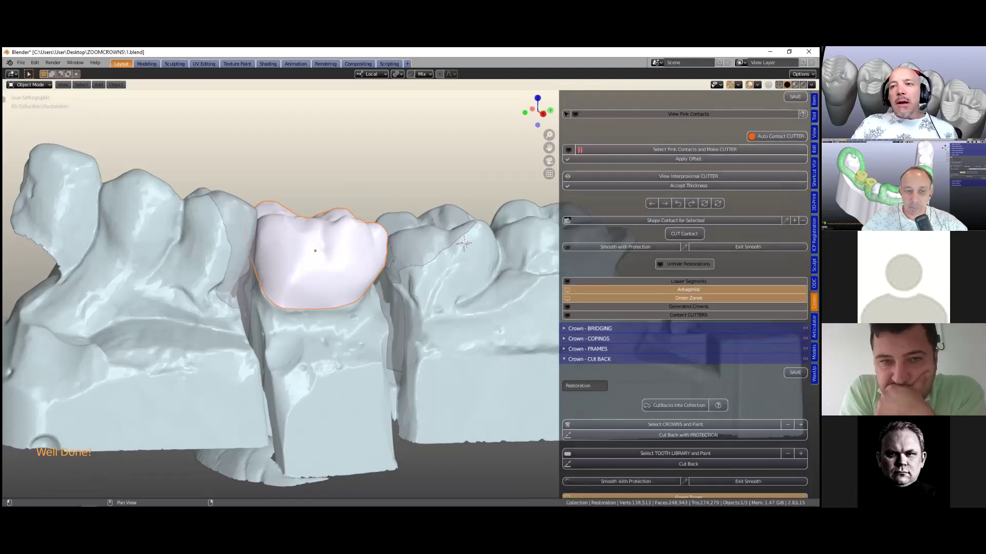
pyautogui.scroll(-3, 656, 445)
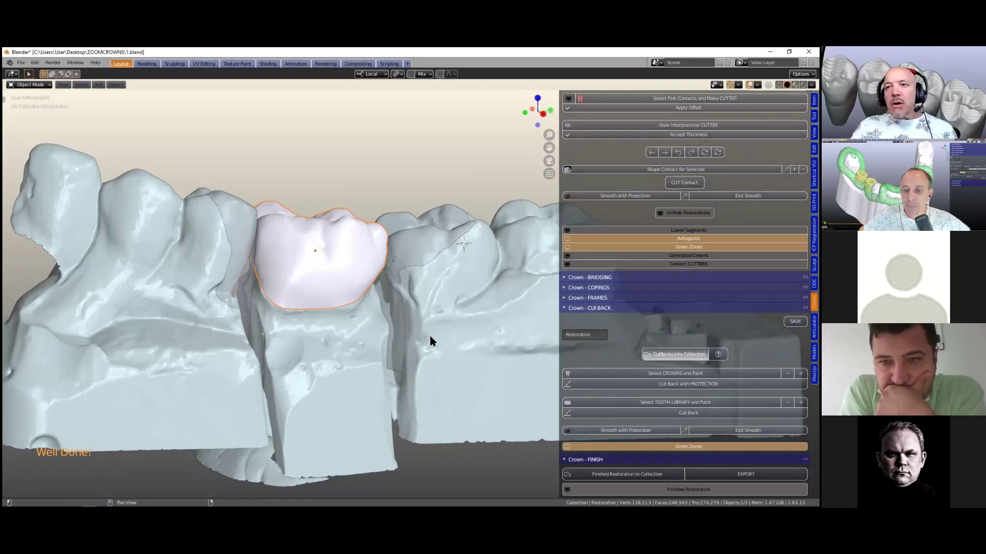
pyautogui.moveTo(360, 313); pyautogui.dragTo(328, 315, button='middle')
pyautogui.scroll(1, 399, 363)
pyautogui.scroll(1, 400, 367)
pyautogui.keyDown('shift'); pyautogui.moveTo(418, 368); pyautogui.dragTo(517, 429, button='middle'); pyautogui.keyUp('shift')
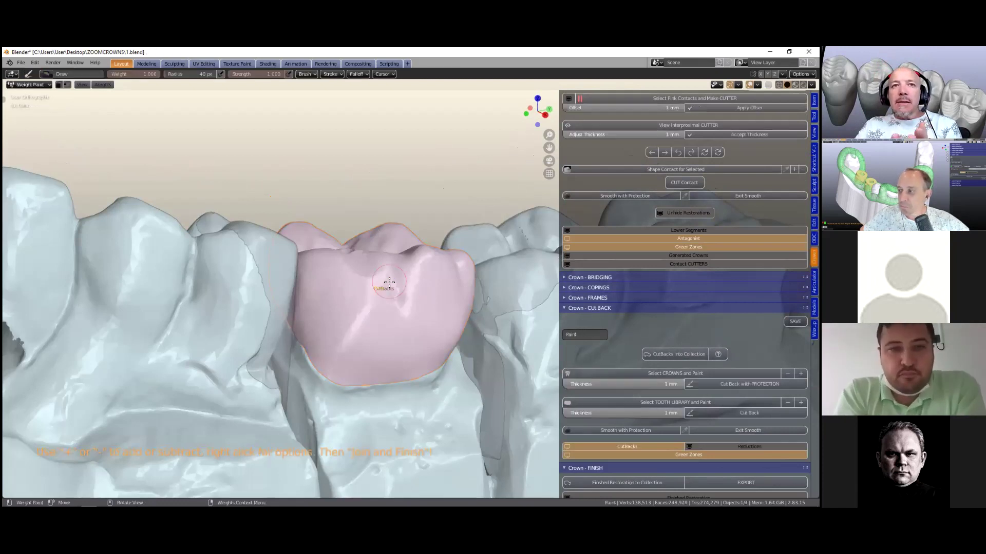
# - Paint the cutback area over the crown's outer face, extending it to the side edges and down toward the margin
pyautogui.scroll(-2, 387, 281)
pyautogui.moveTo(355, 276); pyautogui.dragTo(360, 304)
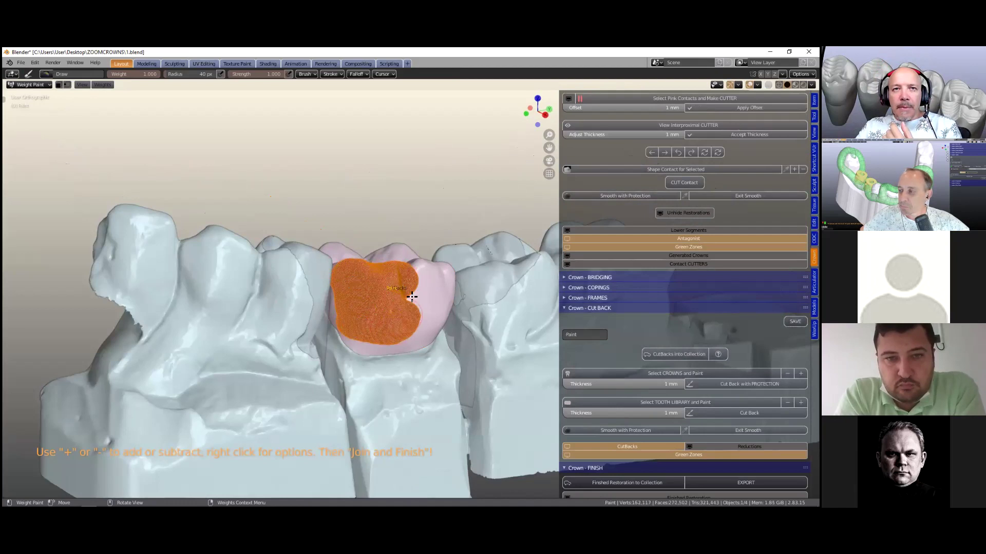
pyautogui.moveTo(412, 317)
pyautogui.mouseDown(button='middle')
pyautogui.moveTo(422, 315)
pyautogui.moveTo(418, 294)
pyautogui.moveTo(447, 290)
pyautogui.mouseUp(button='middle')
pyautogui.moveTo(432, 289); pyautogui.dragTo(457, 300)
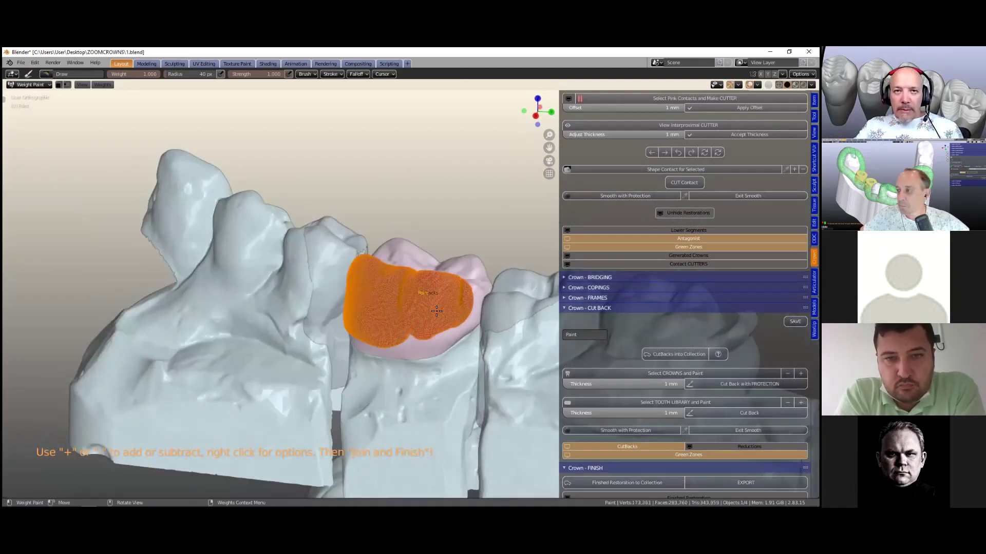
pyautogui.moveTo(416, 331)
pyautogui.mouseDown(button='middle')
pyautogui.moveTo(346, 327)
pyautogui.moveTo(361, 315)
pyautogui.moveTo(382, 308)
pyautogui.moveTo(388, 340)
pyautogui.moveTo(308, 390)
pyautogui.moveTo(381, 407)
pyautogui.mouseUp(button='middle')
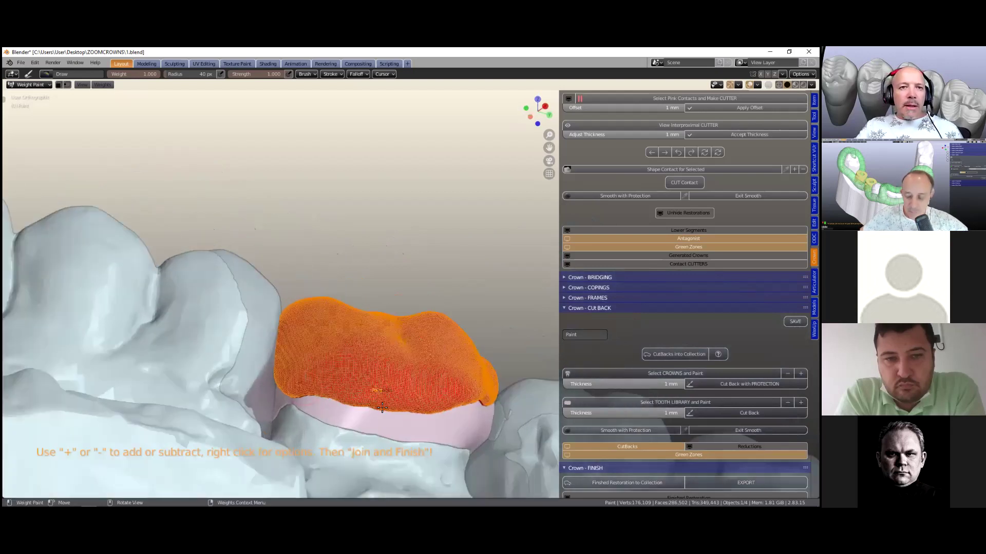
pyautogui.moveTo(477, 404); pyautogui.dragTo(437, 412)
pyautogui.moveTo(404, 423); pyautogui.dragTo(477, 389, button='middle')
pyautogui.moveTo(519, 335); pyautogui.dragTo(483, 367, button='middle')
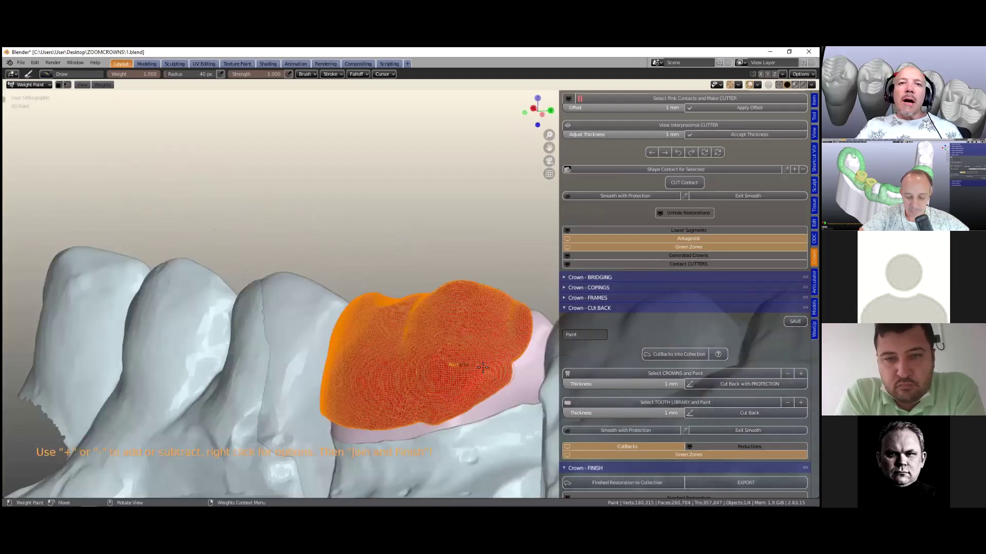
# - Cut back the painted area of the crown with protection at 1 mm thickness and inspect the recess
pyautogui.moveTo(483, 422)
pyautogui.mouseDown(button='middle')
pyautogui.moveTo(479, 367)
pyautogui.moveTo(634, 395)
pyautogui.moveTo(640, 380)
pyautogui.mouseUp(button='middle')
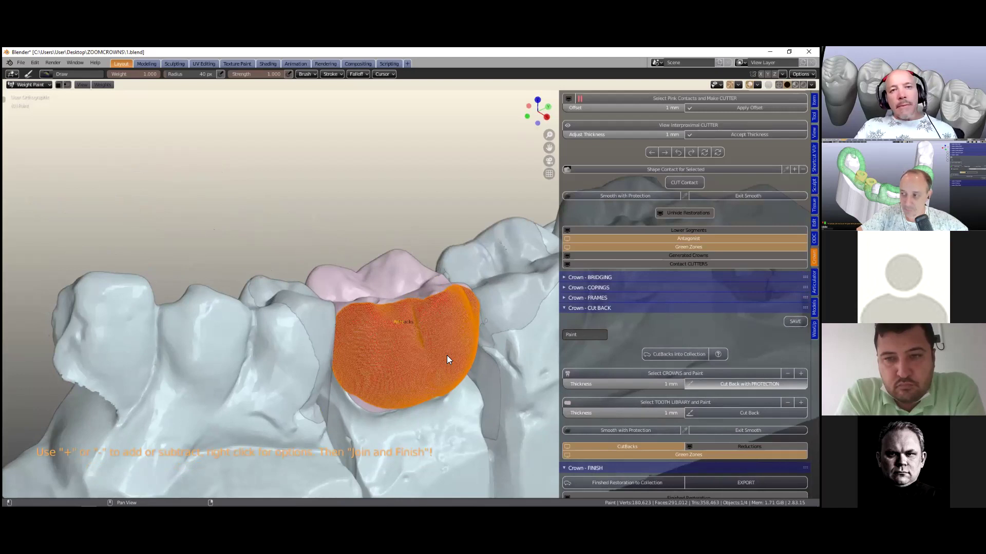
pyautogui.moveTo(434, 323); pyautogui.dragTo(407, 328, button='middle')
pyautogui.scroll(5, 408, 331)
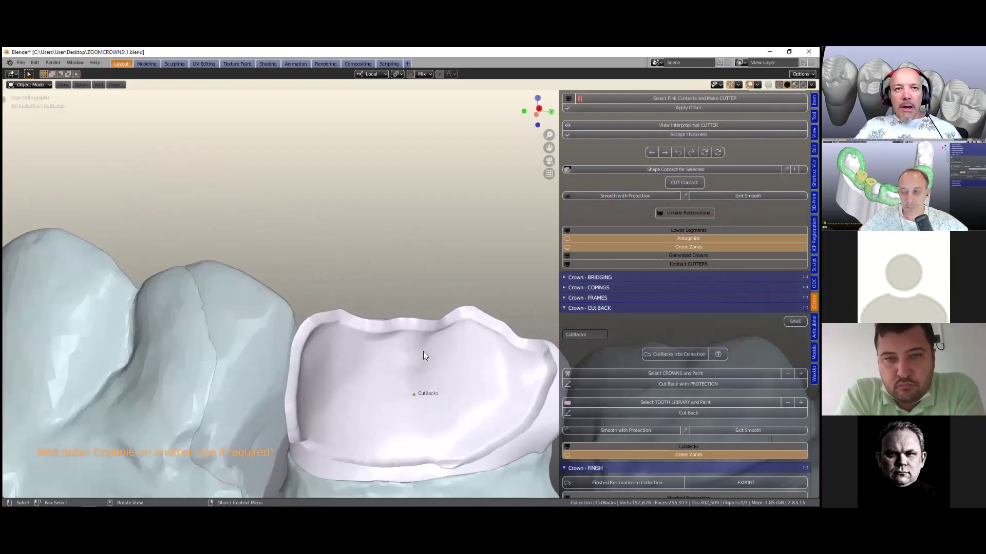
pyautogui.keyDown('shift'); pyautogui.moveTo(396, 237); pyautogui.dragTo(379, 136, button='middle'); pyautogui.keyUp('shift')
pyautogui.scroll(-1, 396, 237)
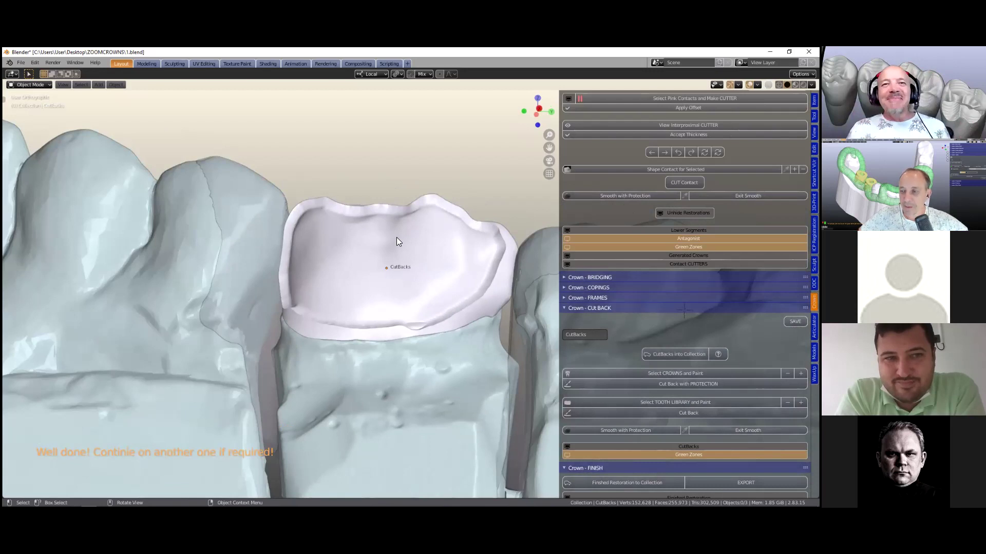
pyautogui.moveTo(389, 288); pyautogui.dragTo(411, 295, button='middle')
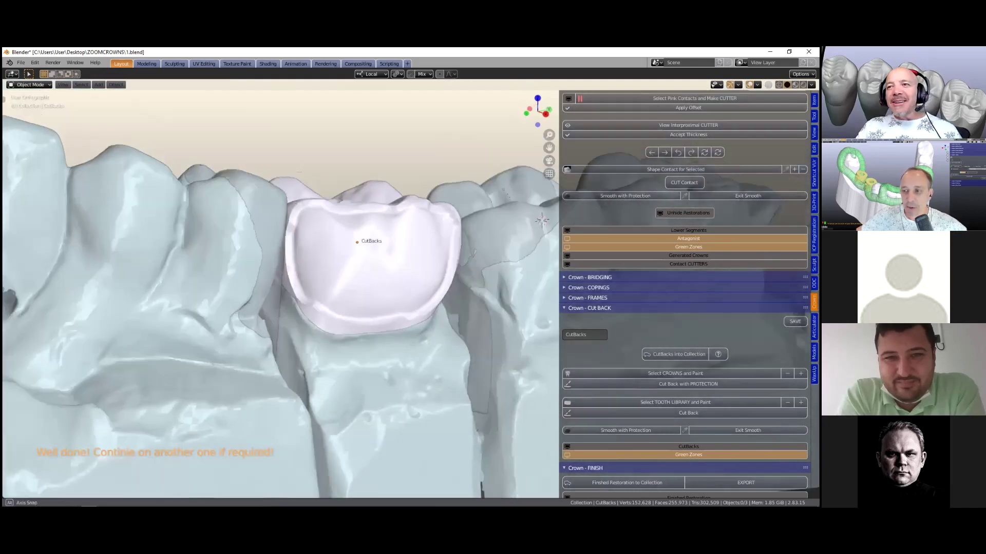
# - Select the cutback crown, smooth the rim of the recess with protection, and exit smoothing
pyautogui.moveTo(542, 219); pyautogui.dragTo(525, 223, button='middle')
pyautogui.scroll(-1, 616, 426)
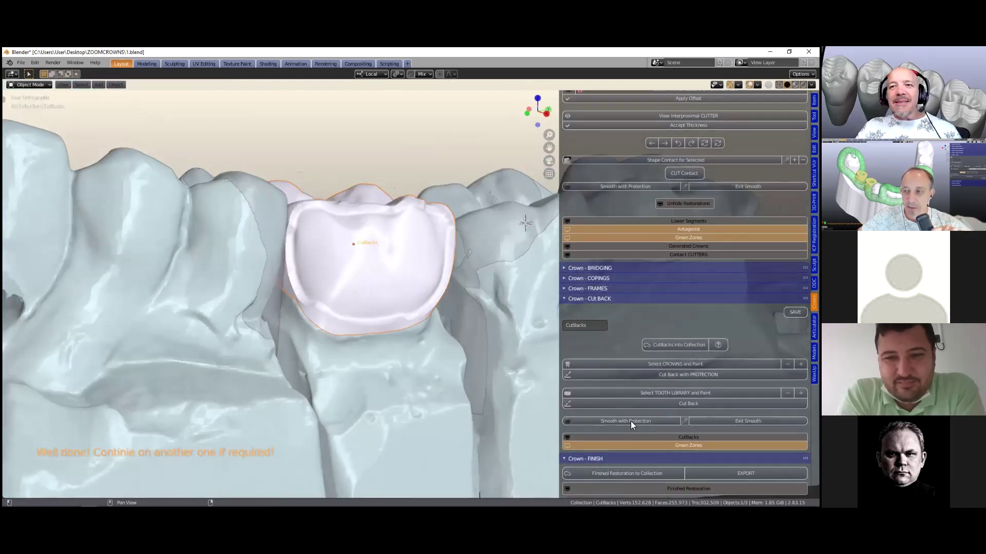
pyautogui.click(630, 421)
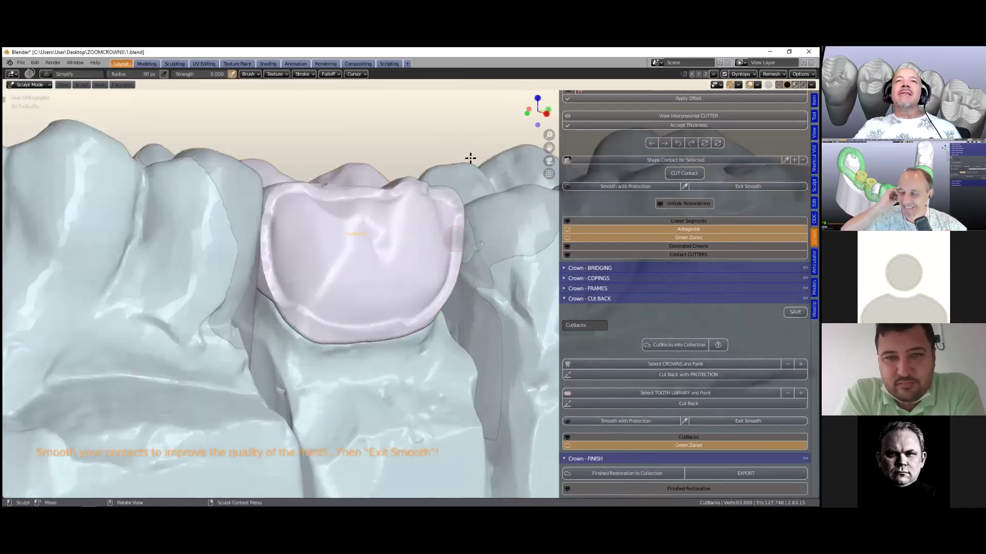
pyautogui.scroll(3, 457, 277)
pyautogui.moveTo(424, 326)
pyautogui.mouseDown()
pyautogui.moveTo(359, 341)
pyautogui.moveTo(253, 325)
pyautogui.moveTo(202, 257)
pyautogui.moveTo(212, 176)
pyautogui.moveTo(359, 143)
pyautogui.moveTo(452, 149)
pyautogui.moveTo(518, 294)
pyautogui.mouseUp()
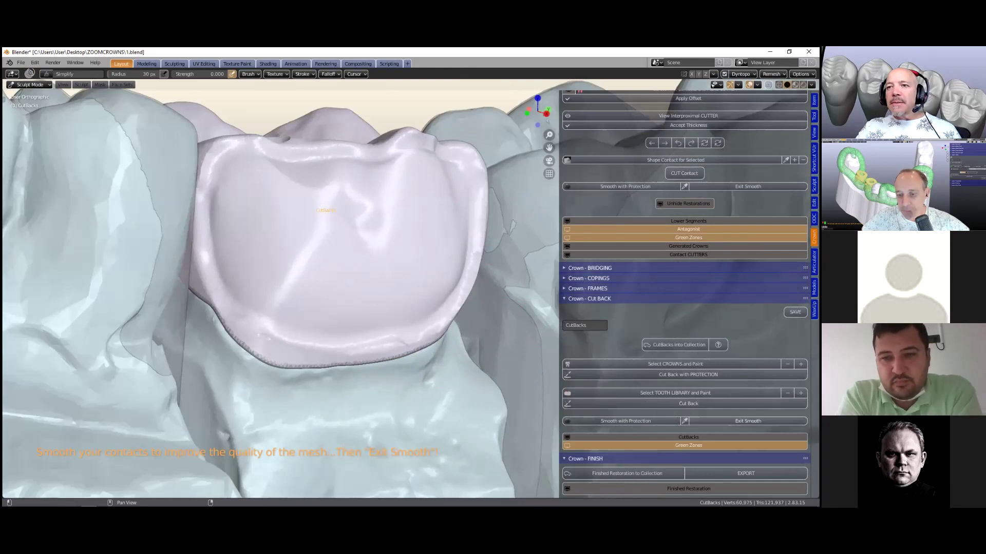
pyautogui.click(729, 421)
# - Show the antagonist from the Crown - OCCLUSAL ADJUSTMENTS stage and open the Articulator Set-Up tools
pyautogui.scroll(-3, 322, 306)
pyautogui.moveTo(322, 306); pyautogui.dragTo(398, 411, button='middle')
pyautogui.scroll(3, 397, 411)
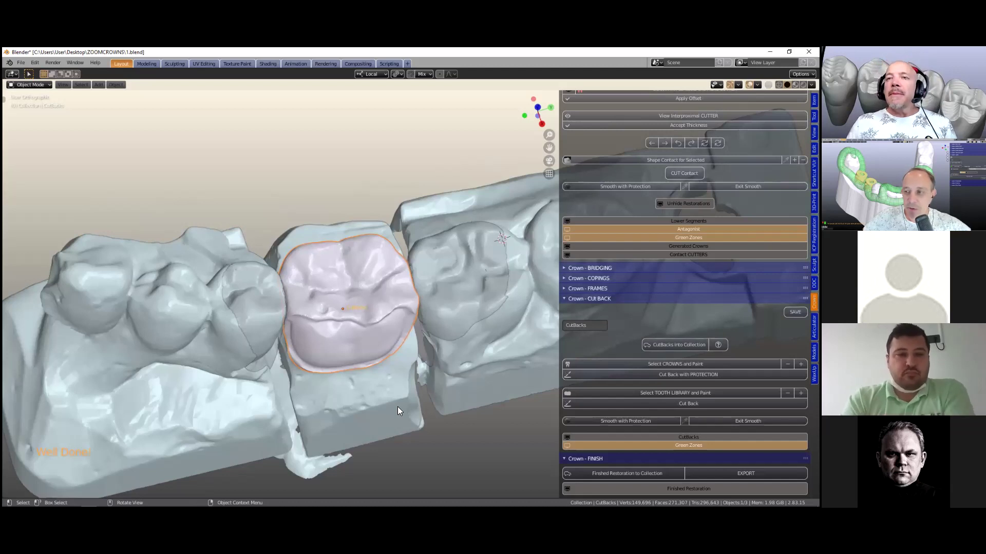
pyautogui.press('shift')
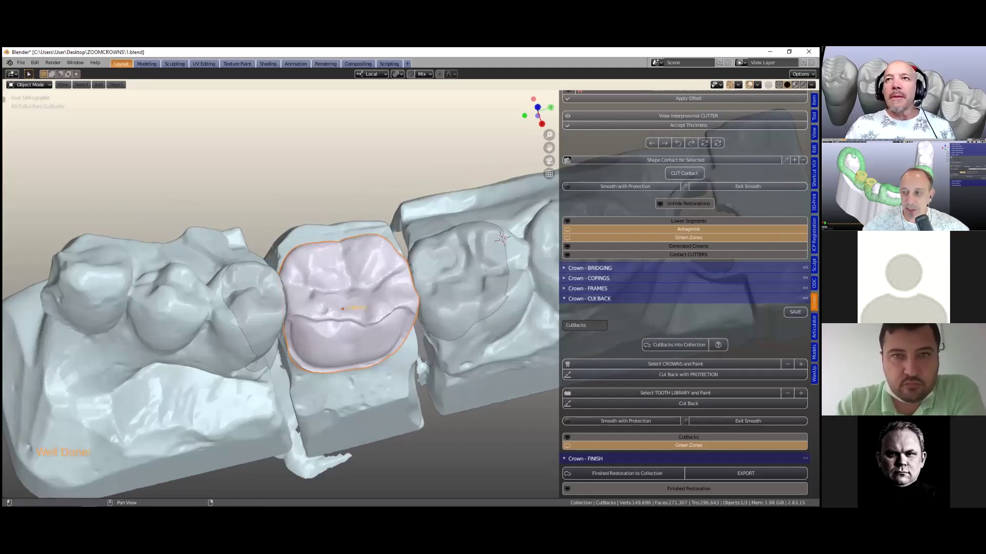
pyautogui.scroll(8, 569, 219)
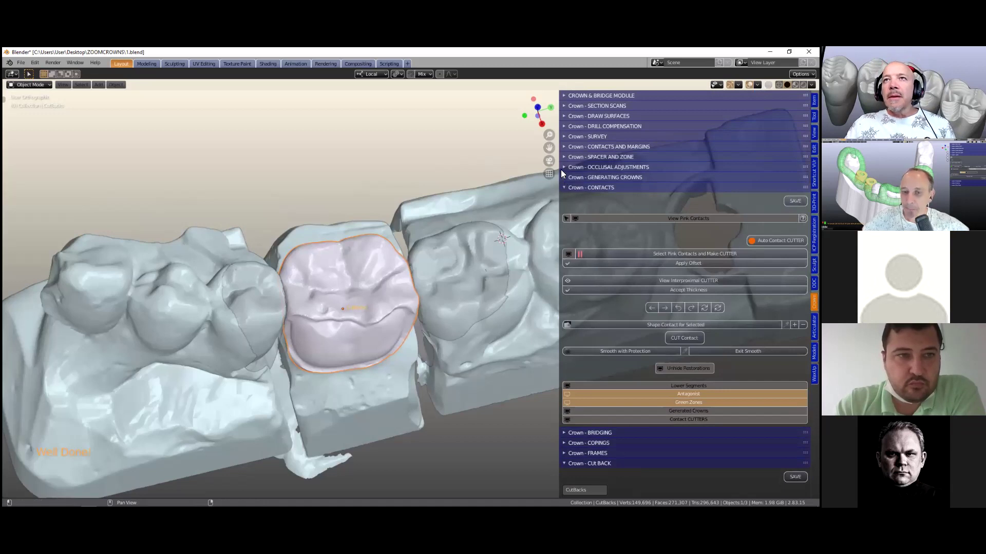
pyautogui.click(563, 166)
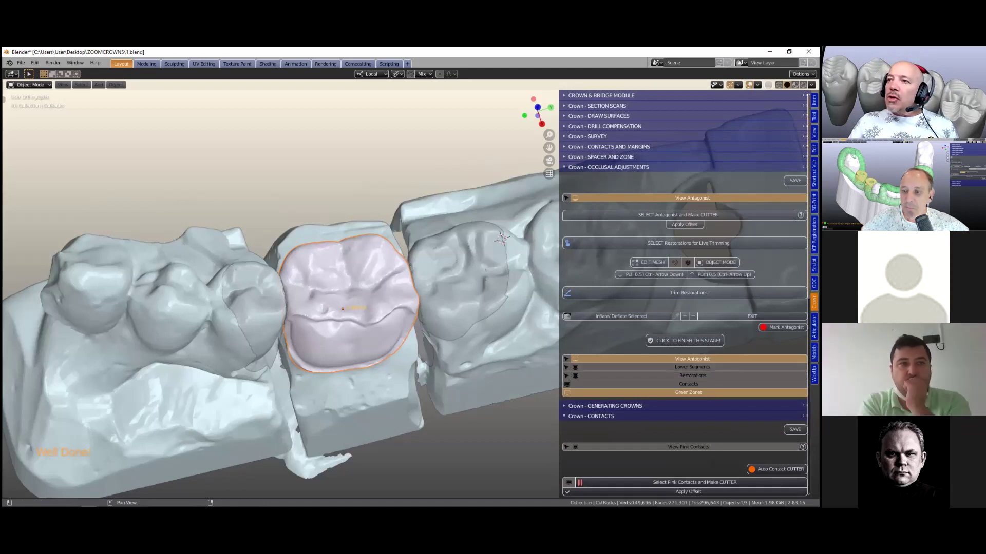
pyautogui.click(814, 327)
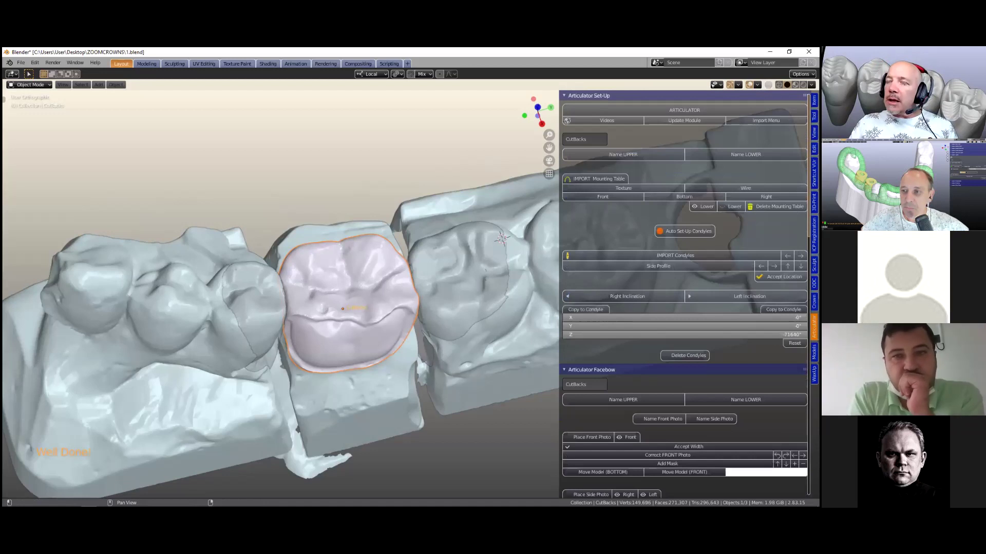
pyautogui.moveTo(343, 358); pyautogui.dragTo(402, 300, button='middle')
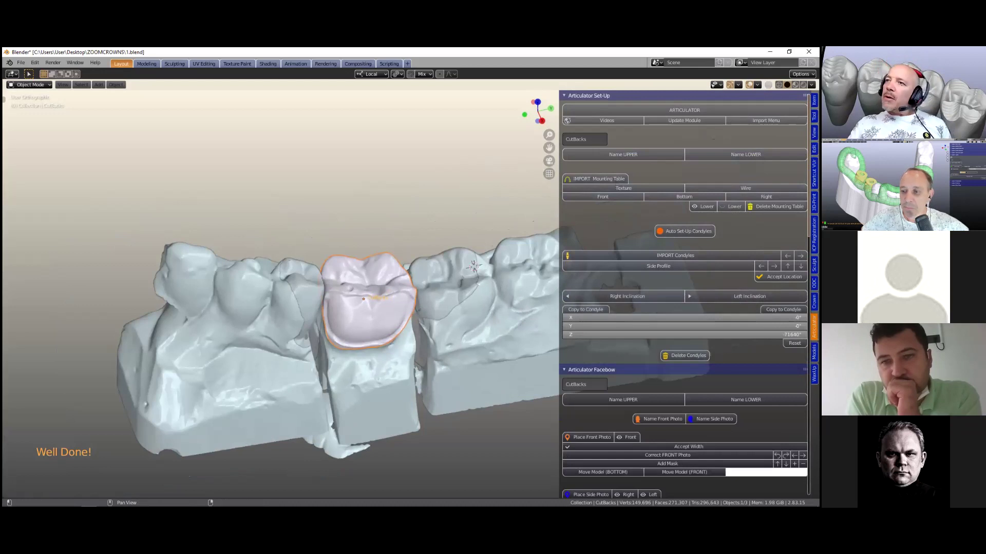
pyautogui.click(814, 302)
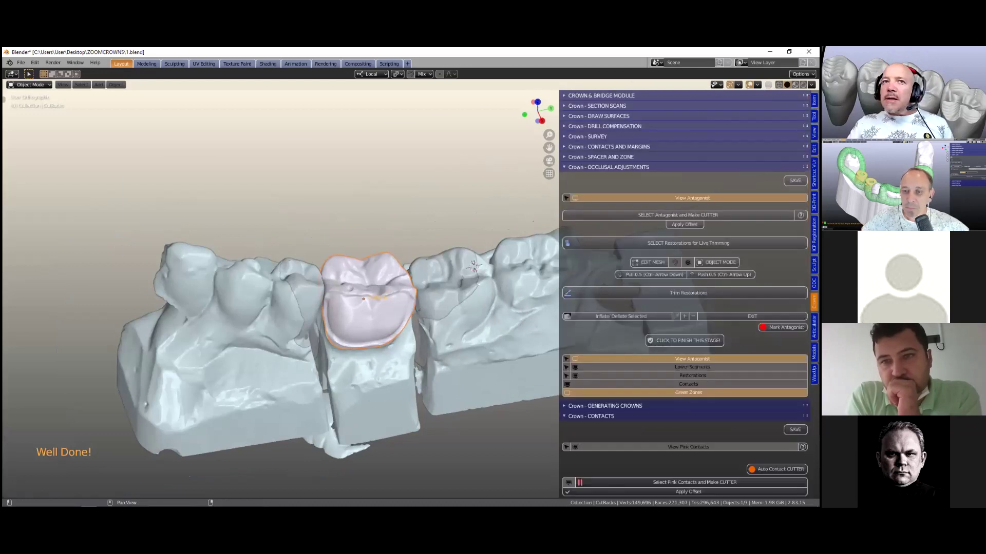
pyautogui.click(813, 326)
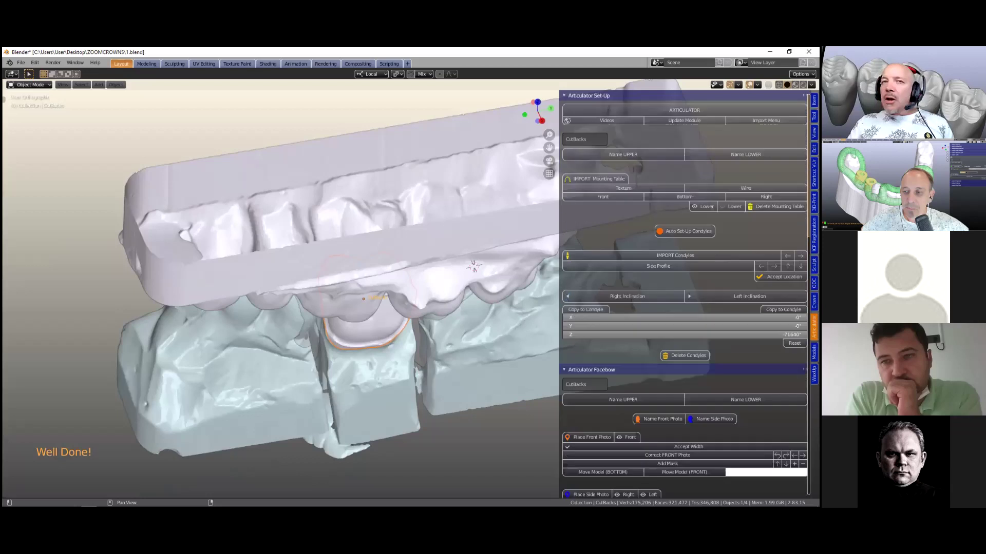
# - Select the lower segment model and set up the articulator condyles automatically
pyautogui.scroll(-1, 400, 346)
pyautogui.moveTo(401, 310); pyautogui.dragTo(359, 321, button='middle')
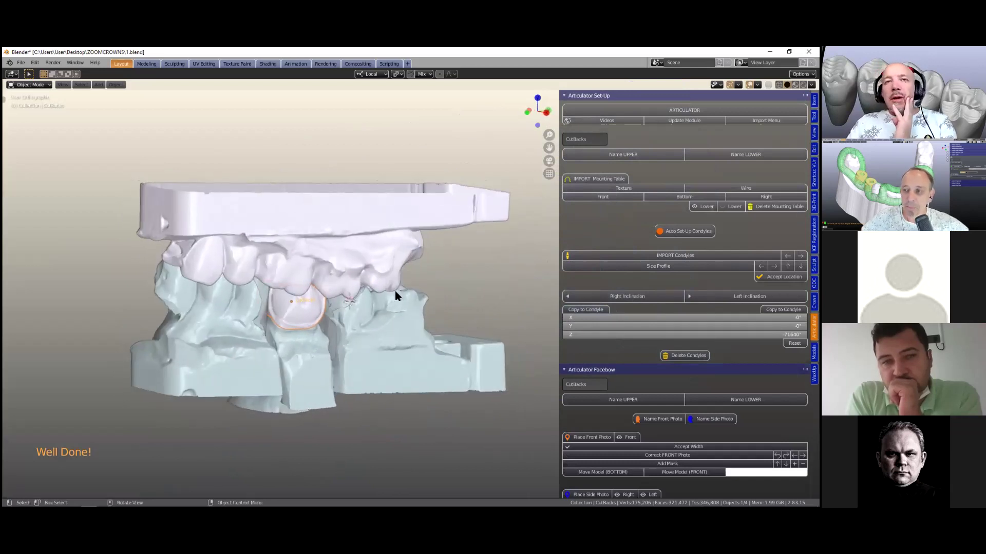
pyautogui.scroll(4, 356, 362)
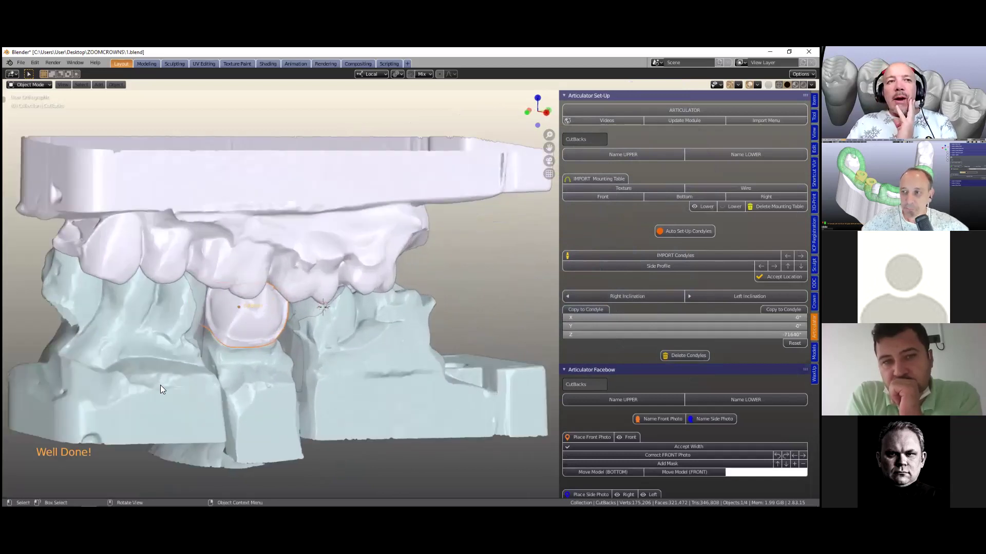
pyautogui.scroll(-2, 376, 381)
pyautogui.click(374, 380)
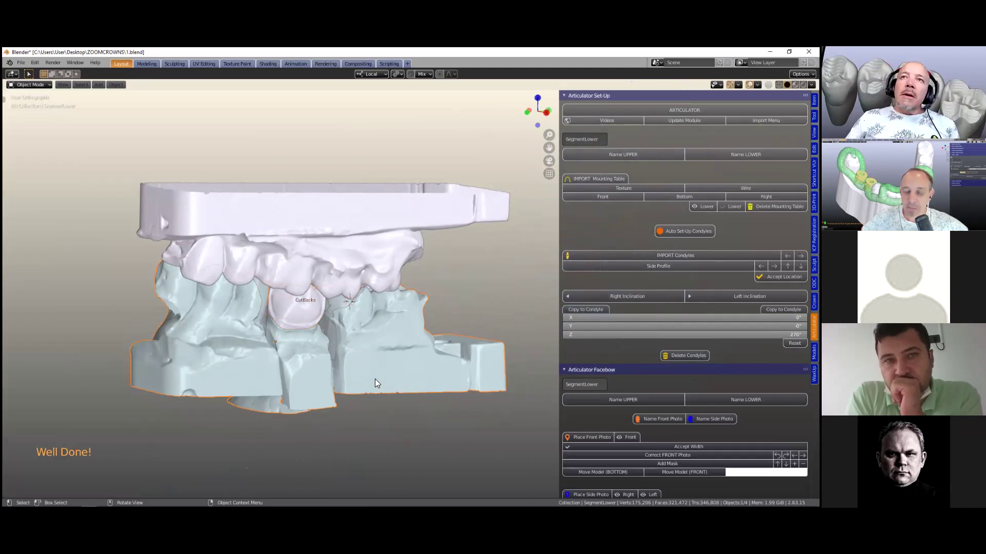
pyautogui.scroll(1, 375, 379)
pyautogui.scroll(-2, 390, 325)
pyautogui.click(471, 288)
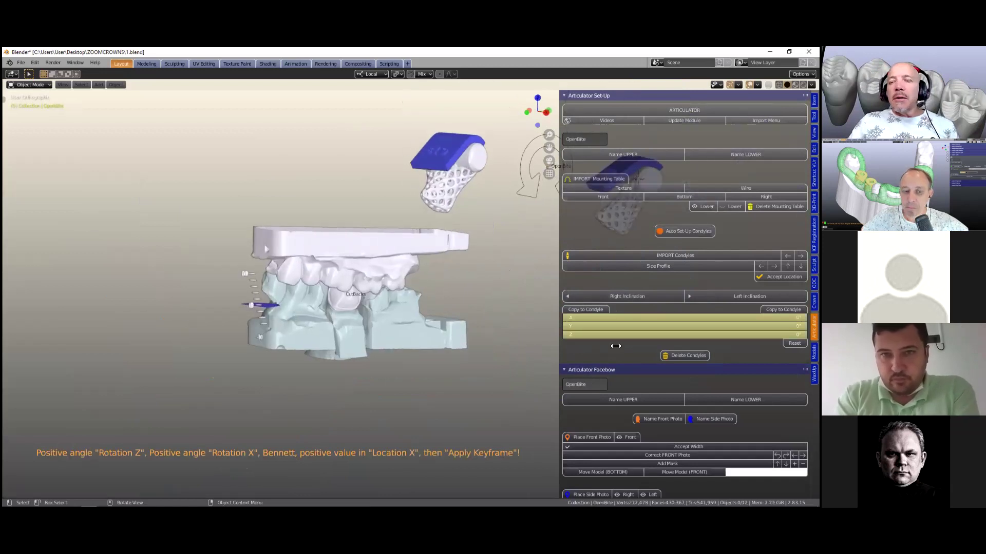
# - Play the articulator's right excursive, left excursive and protrusive movements and watch how the models move
pyautogui.scroll(-3, 641, 369)
pyautogui.scroll(-20, 642, 367)
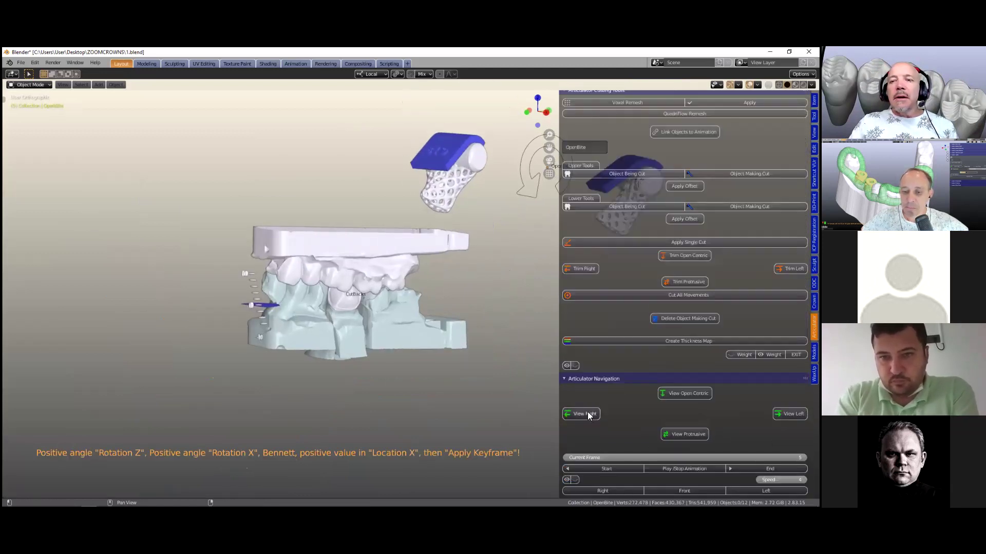
pyautogui.click(588, 415)
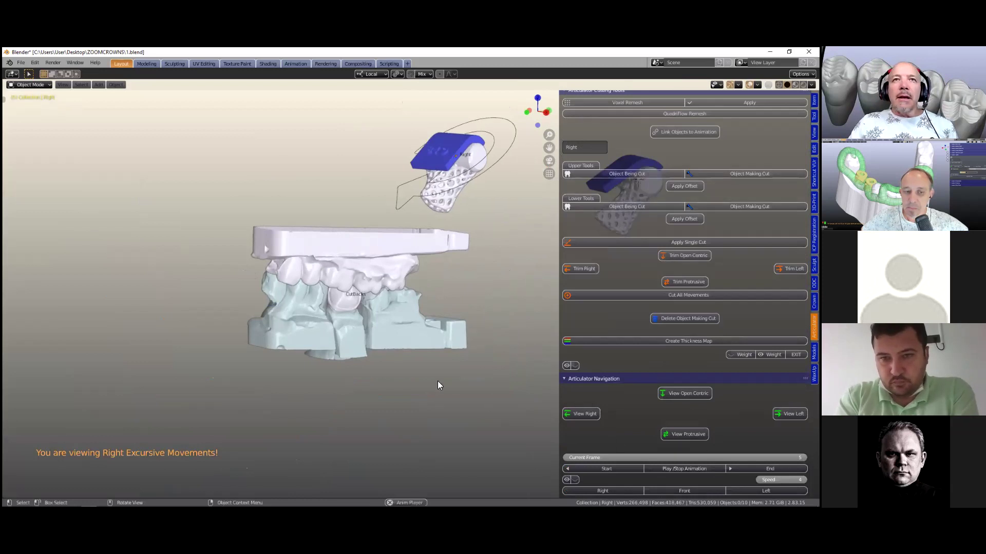
pyautogui.moveTo(355, 346); pyautogui.dragTo(570, 418, button='middle')
pyautogui.click(790, 414)
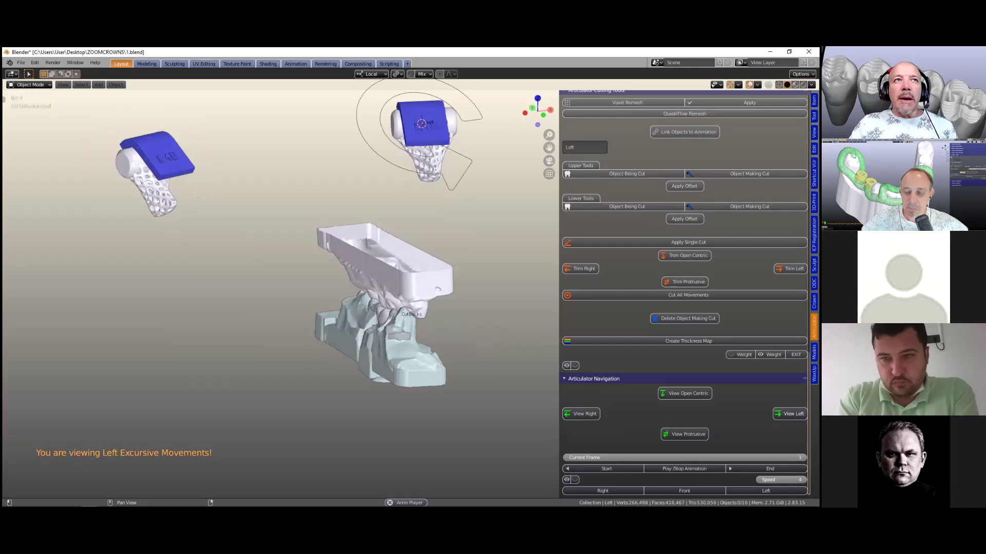
pyautogui.click(687, 434)
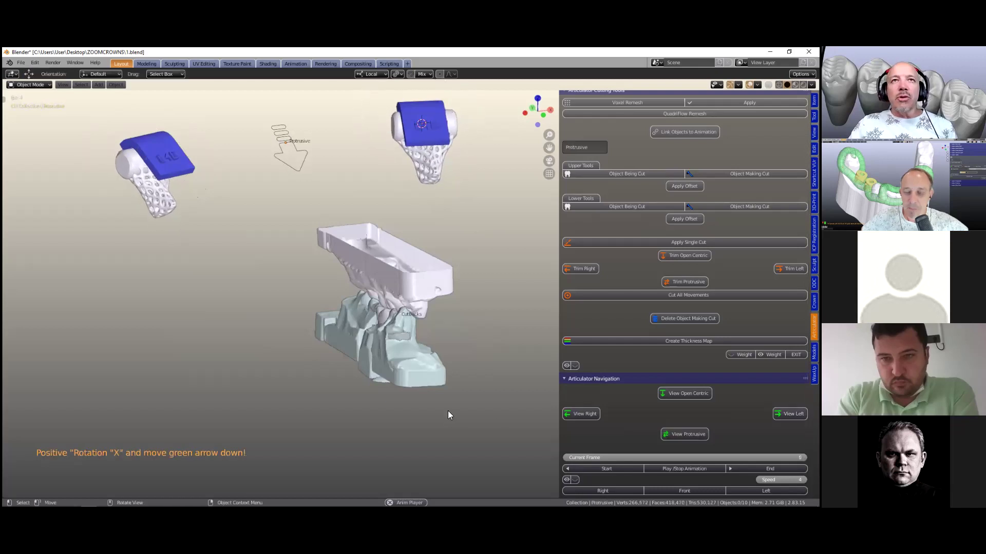
pyautogui.moveTo(396, 395); pyautogui.dragTo(328, 358, button='middle')
pyautogui.scroll(4, 414, 393)
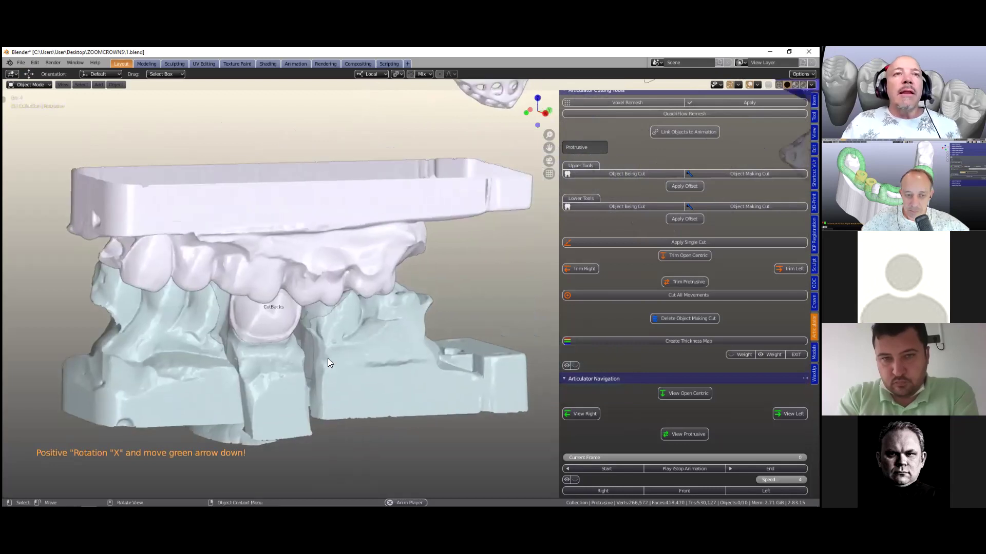
# - Select the cutback crown and link it to the articulator animation
pyautogui.click(274, 322)
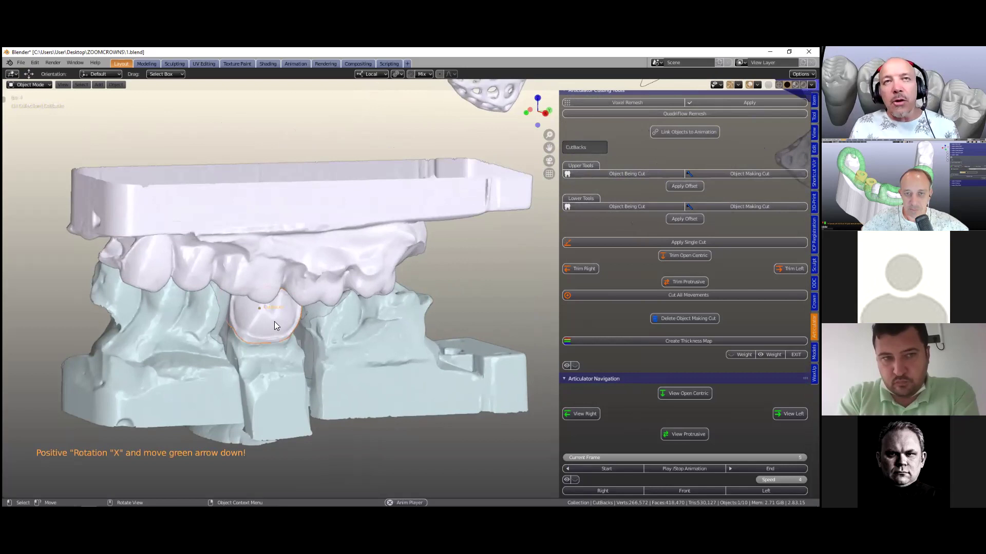
pyautogui.scroll(-2, 274, 321)
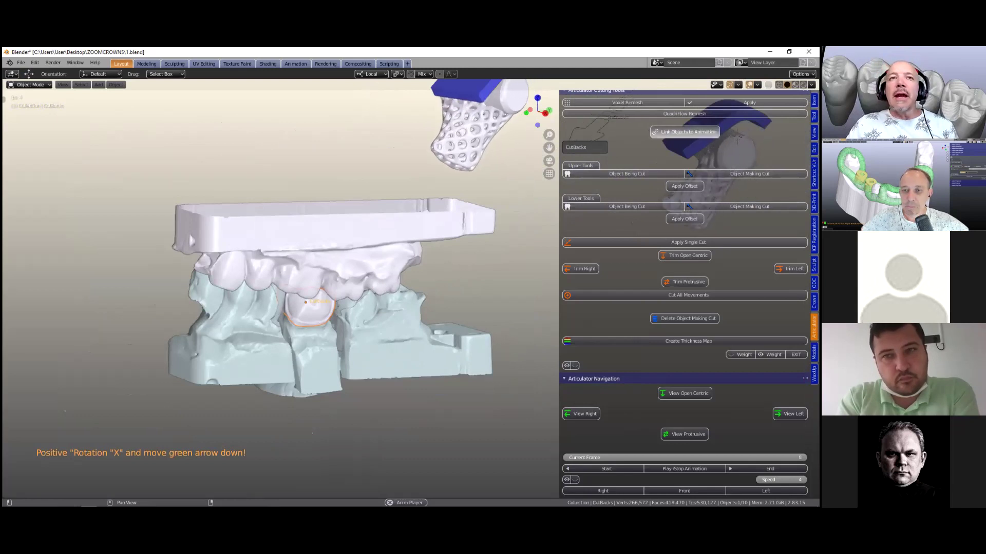
pyautogui.click(685, 131)
pyautogui.scroll(4, 306, 366)
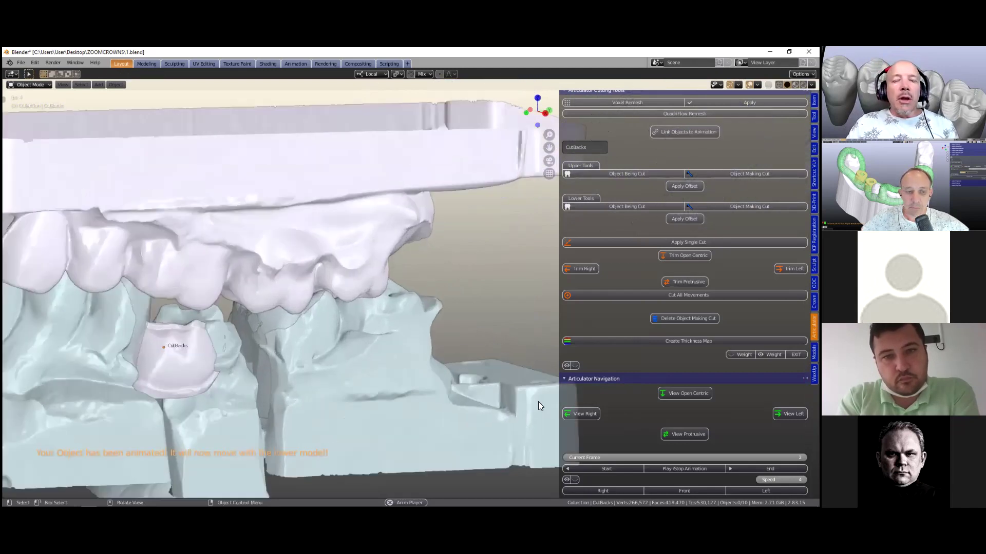
# - Play the right and left excursive and open centric movements to check the linked crown against the antagonist
pyautogui.click(581, 414)
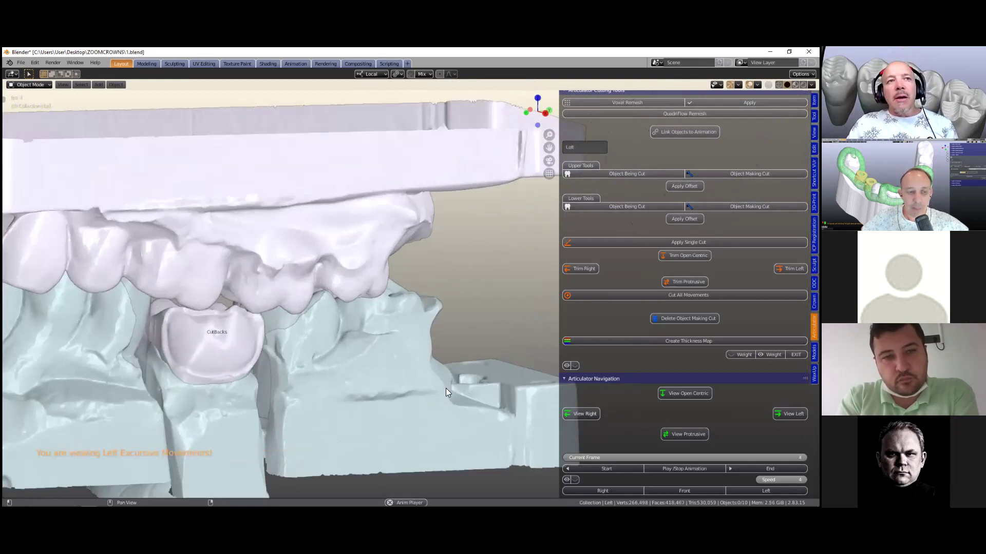
pyautogui.scroll(-4, 406, 374)
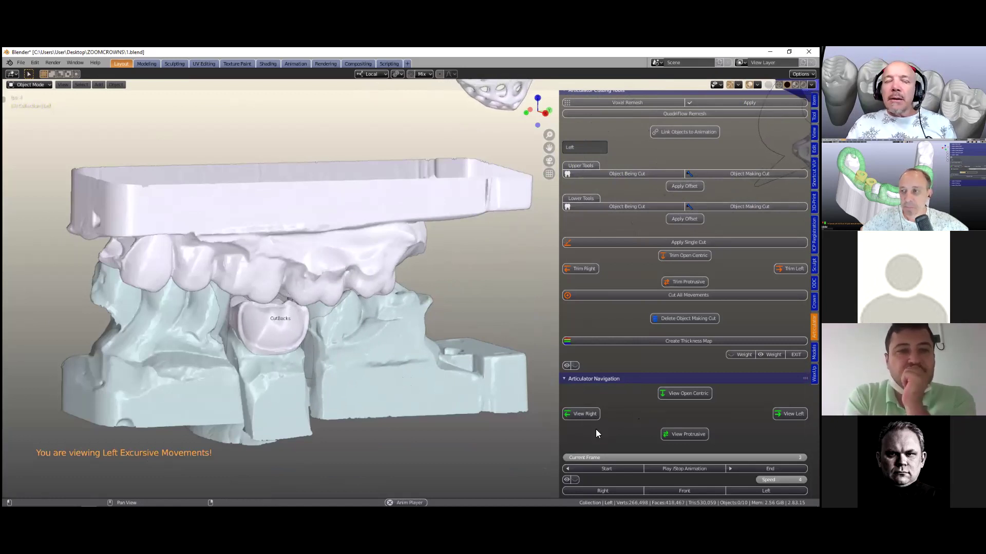
pyautogui.moveTo(394, 356); pyautogui.dragTo(450, 358, button='middle')
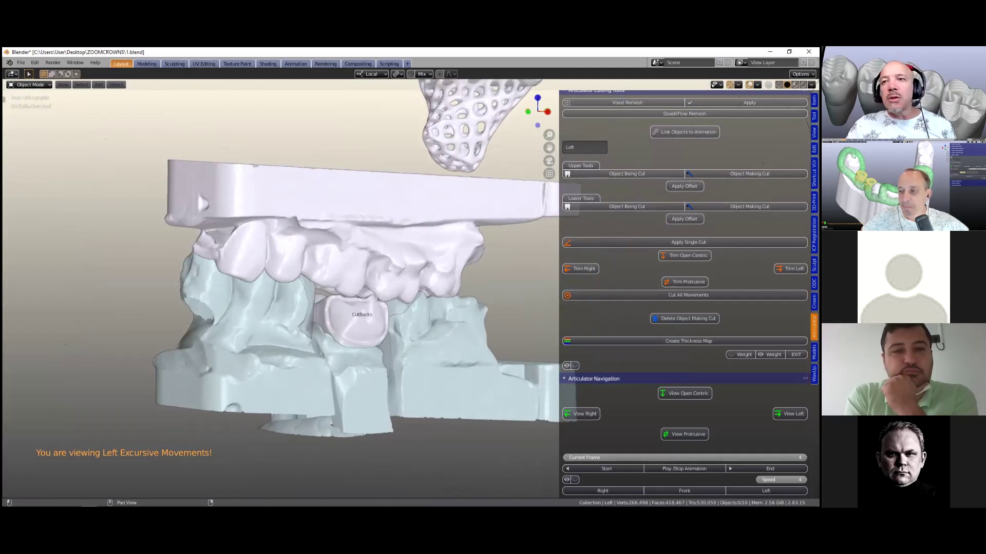
pyautogui.click(582, 414)
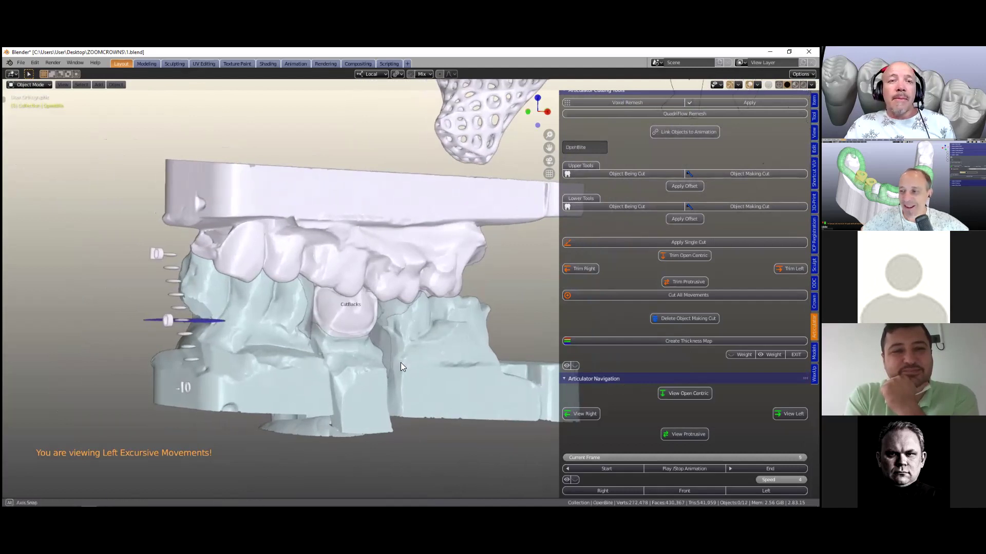
# - Set the antagonist as the upper object making the cut and apply its 0.1 mm offset
pyautogui.click(327, 319)
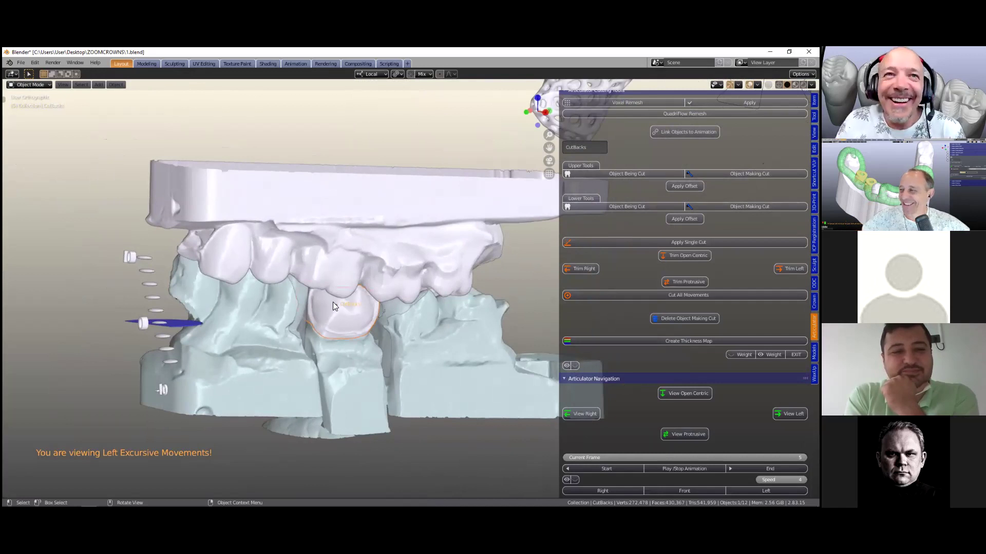
pyautogui.click(392, 232)
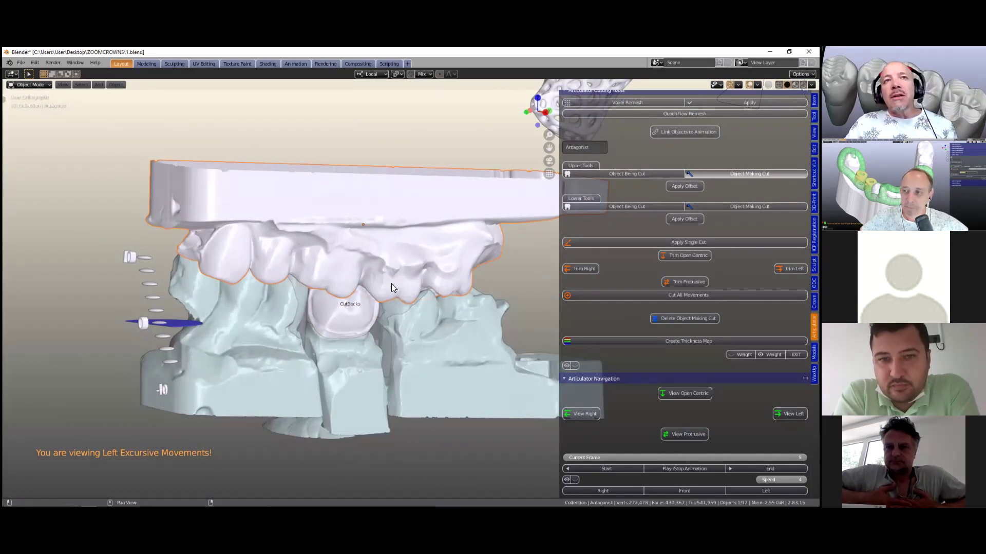
pyautogui.moveTo(370, 253); pyautogui.dragTo(370, 245, button='middle')
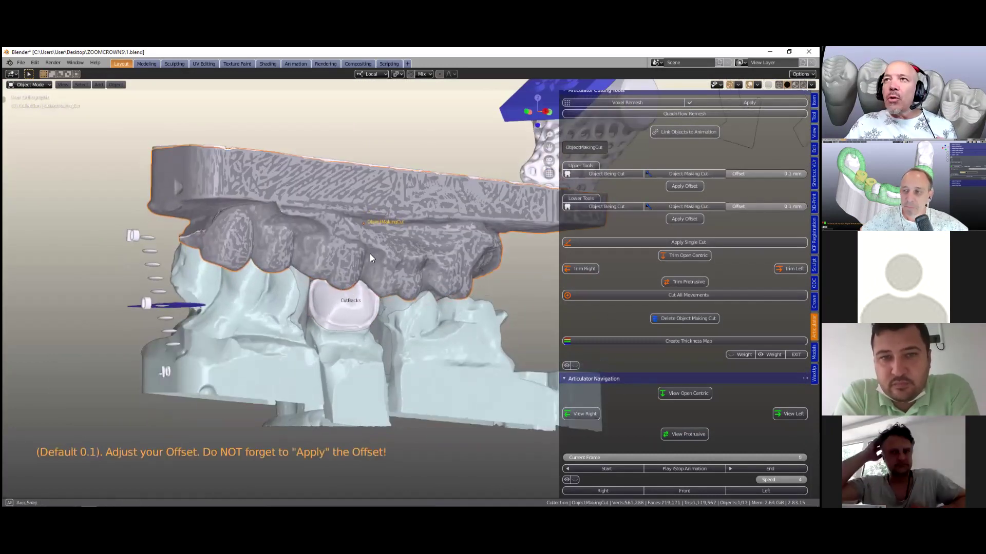
pyautogui.scroll(2, 370, 254)
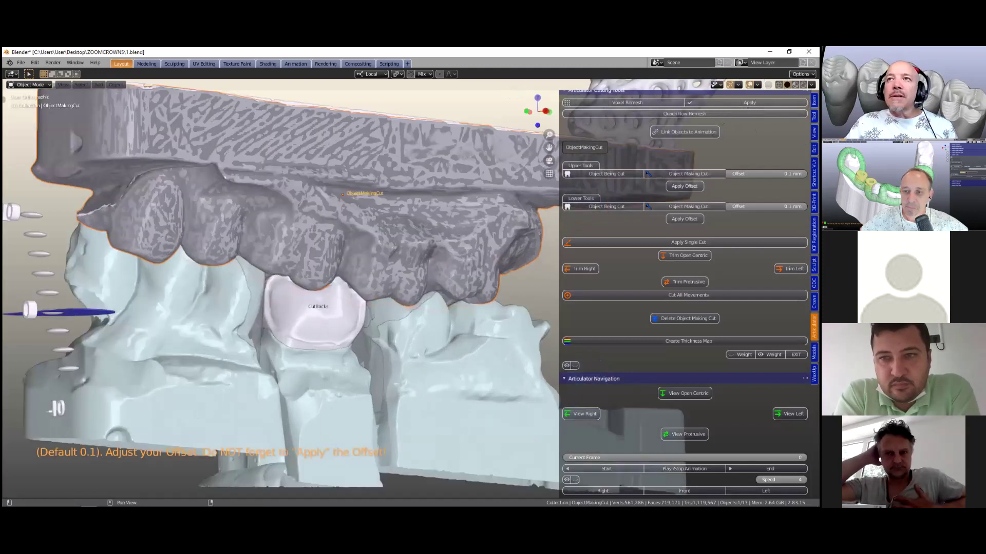
pyautogui.click(684, 186)
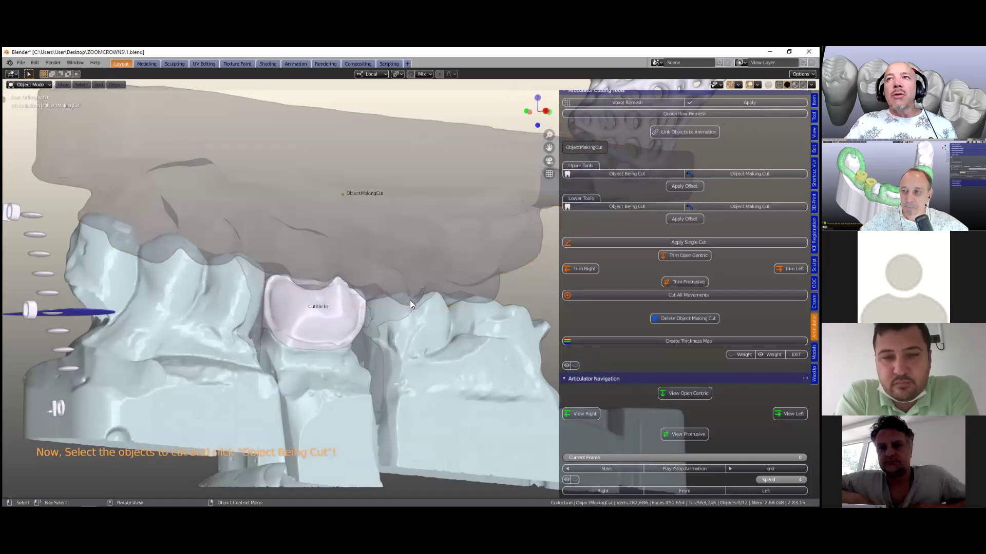
# - Assign the cutback crown as the lower object being cut and save the file
pyautogui.scroll(-2, 390, 305)
pyautogui.click(353, 313)
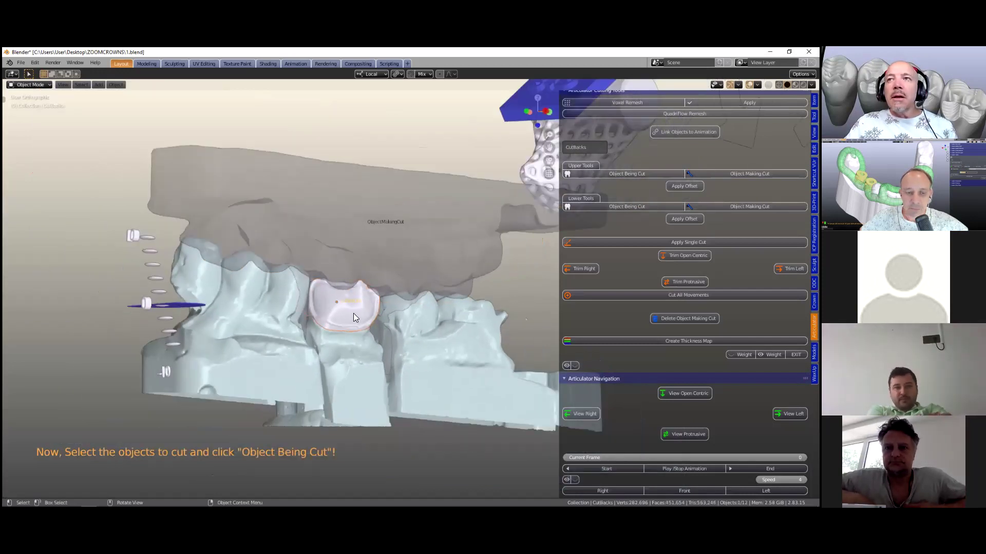
pyautogui.click(640, 207)
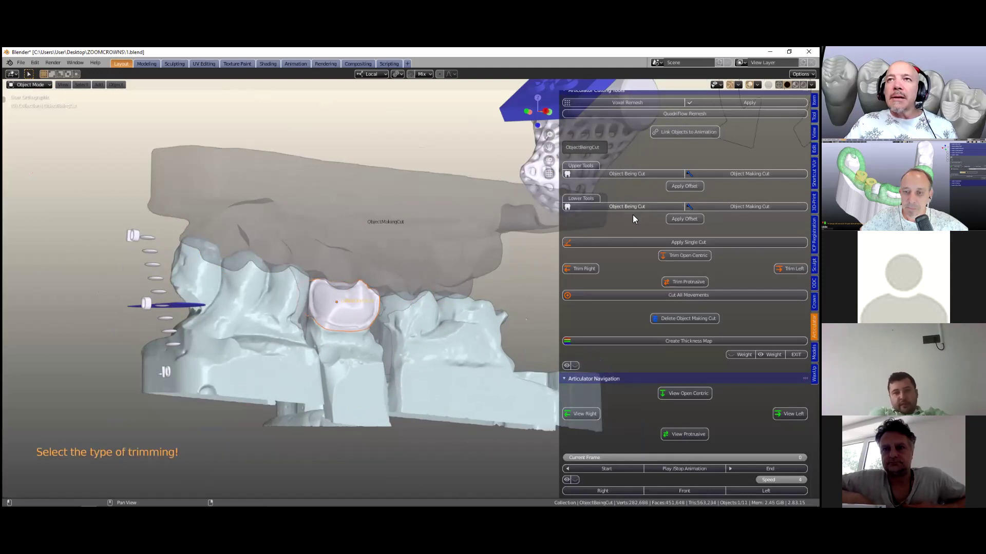
pyautogui.moveTo(462, 314); pyautogui.dragTo(316, 375, button='middle')
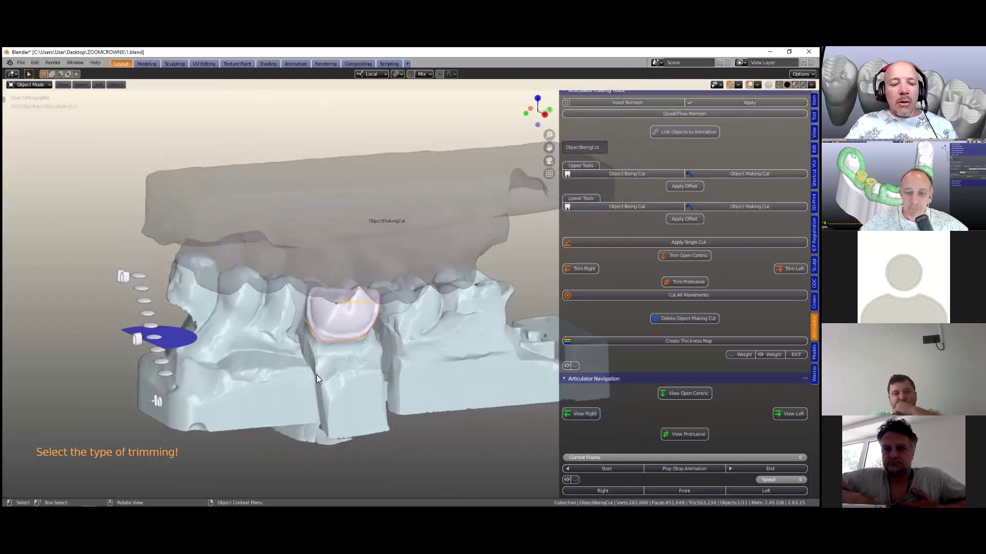
pyautogui.scroll(3, 316, 375)
pyautogui.moveTo(365, 308); pyautogui.dragTo(405, 272, button='middle')
pyautogui.click(19, 60)
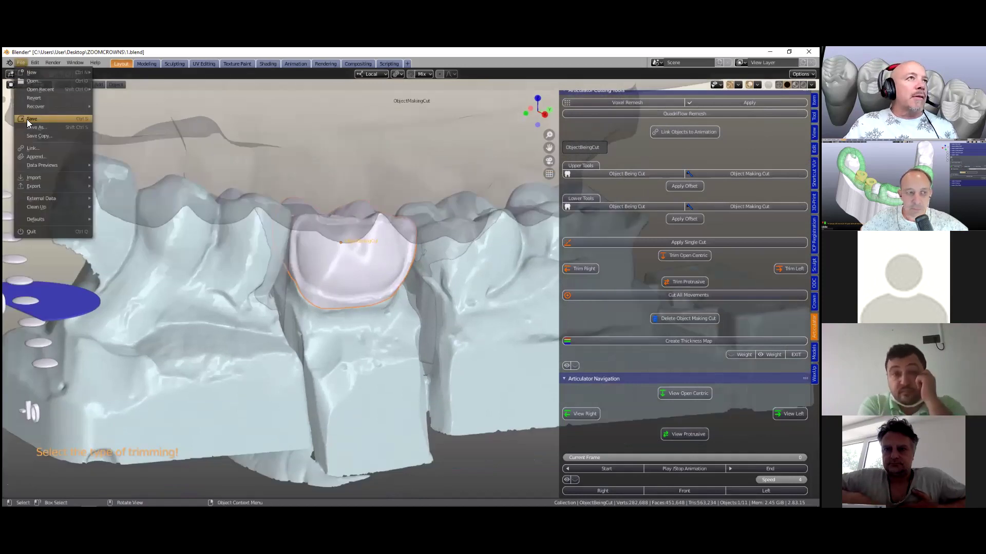
pyautogui.click(26, 118)
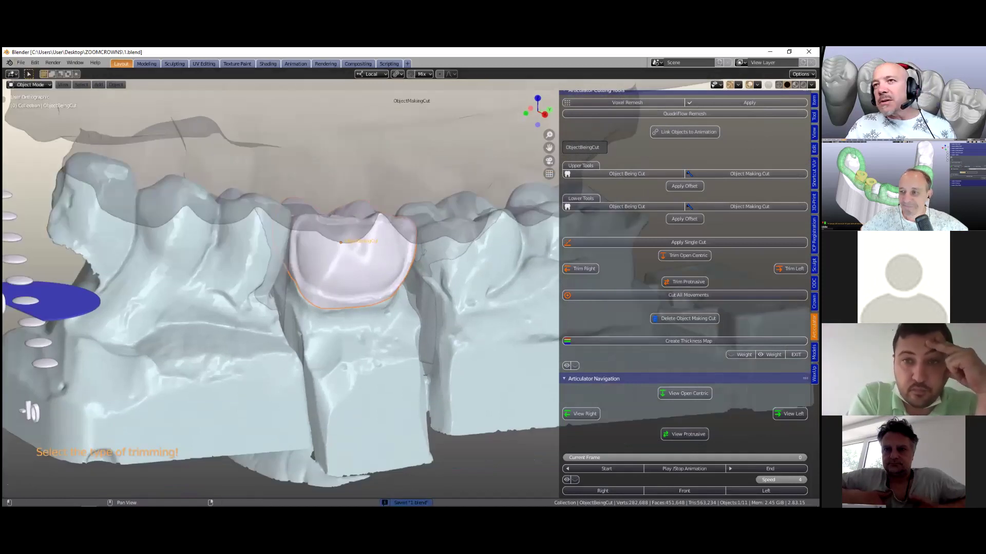
# - Apply a single cut to the crown and inspect the trimmed occlusal surface
pyautogui.scroll(1, 347, 298)
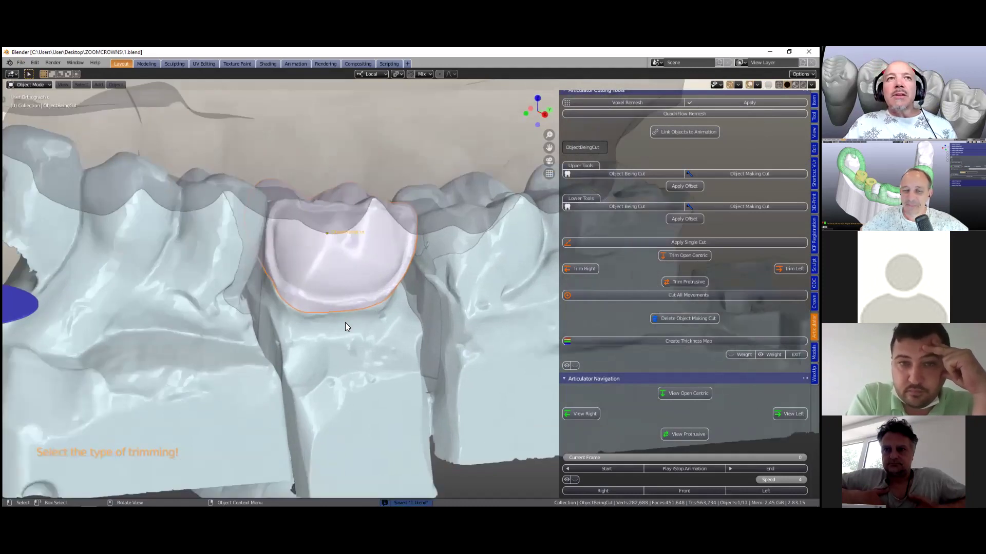
pyautogui.scroll(1, 345, 323)
pyautogui.moveTo(343, 354); pyautogui.dragTo(494, 273, button='middle')
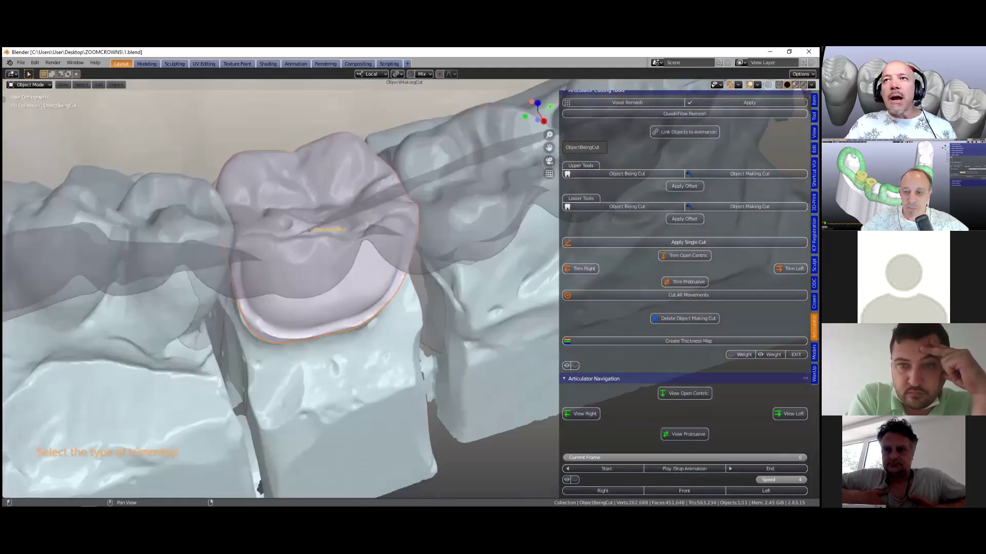
pyautogui.click(656, 243)
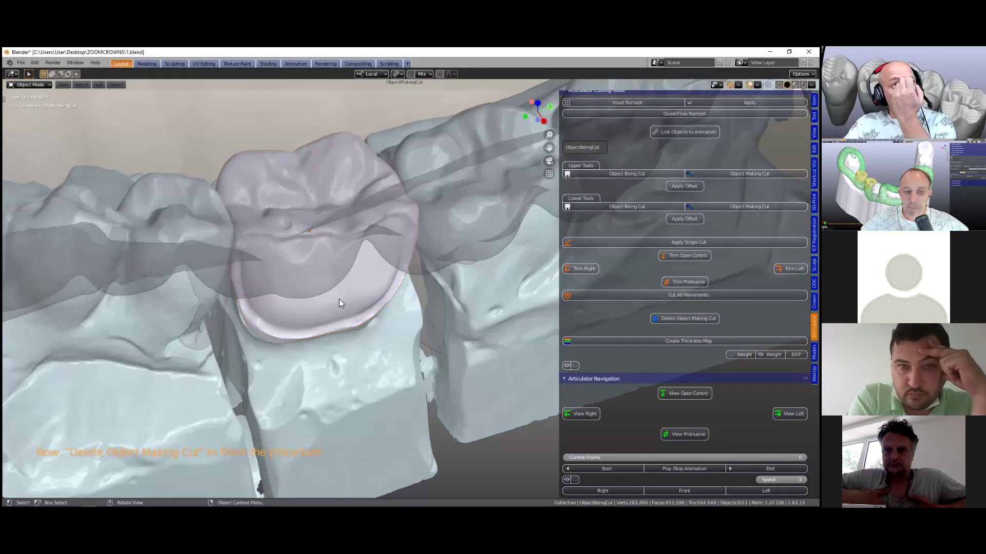
pyautogui.moveTo(315, 304)
pyautogui.mouseDown(button='middle')
pyautogui.moveTo(315, 321)
pyautogui.moveTo(293, 290)
pyautogui.moveTo(300, 274)
pyautogui.moveTo(305, 300)
pyautogui.mouseUp(button='middle')
pyautogui.scroll(3, 306, 314)
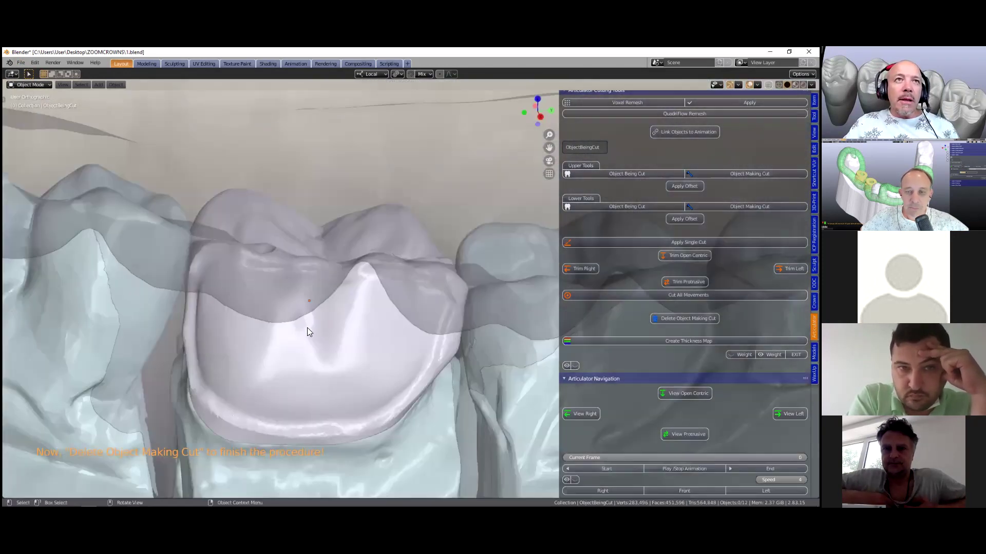
pyautogui.moveTo(231, 148); pyautogui.dragTo(237, 149, button='middle')
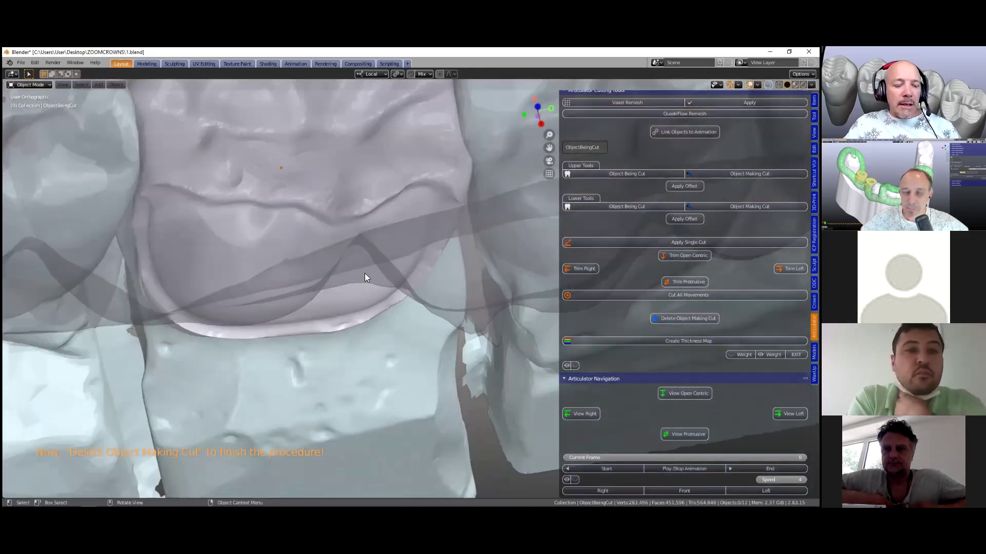
# - Undo the single cut on the crown
pyautogui.scroll(-3, 363, 273)
pyautogui.moveTo(360, 273); pyautogui.dragTo(333, 223, button='middle')
pyautogui.click(331, 219)
pyautogui.scroll(1, 410, 285)
pyautogui.scroll(2, 398, 339)
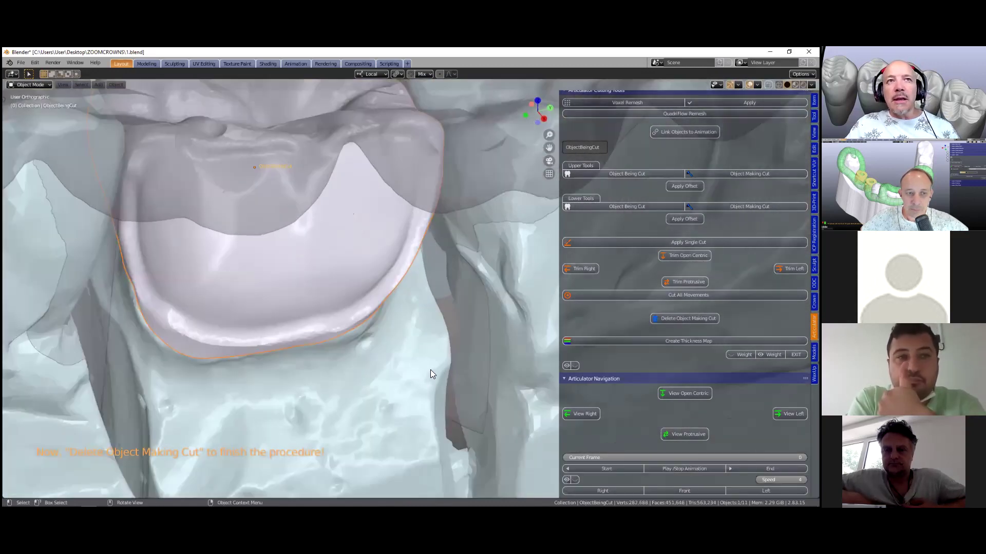
# - Trim the crown against the antagonist through all articulator movements
pyautogui.scroll(-2, 430, 366)
pyautogui.moveTo(430, 365); pyautogui.dragTo(434, 359, button='middle')
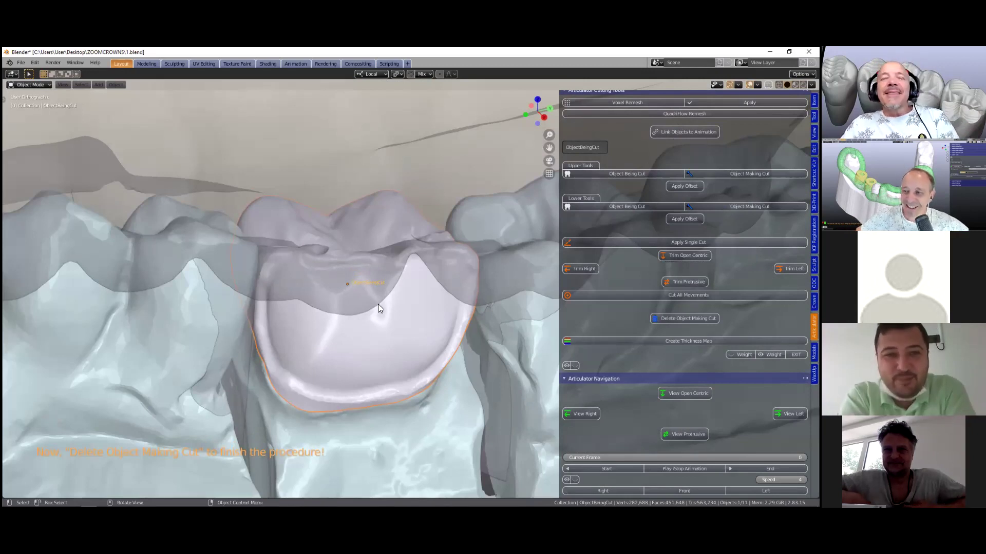
pyautogui.scroll(-1, 384, 291)
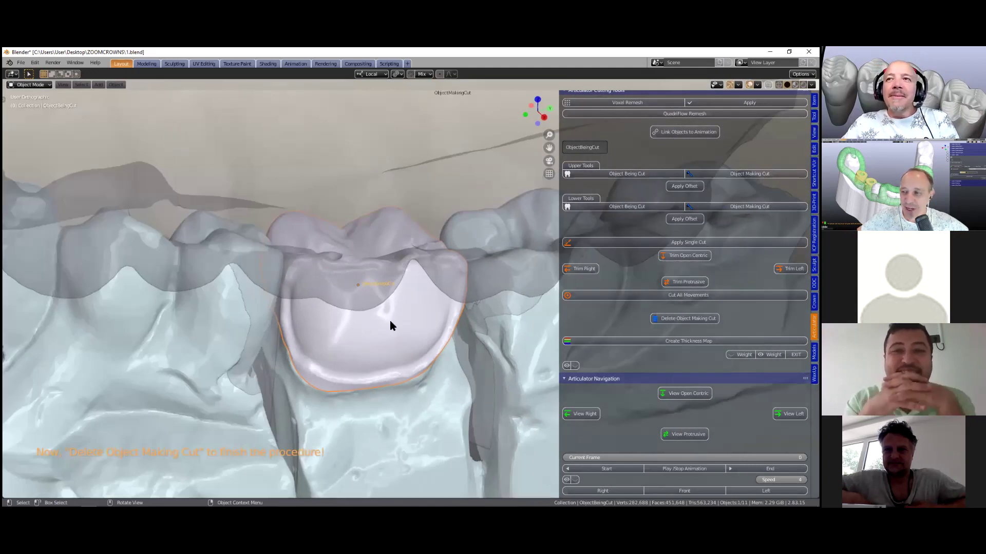
pyautogui.moveTo(389, 320); pyautogui.dragTo(608, 299, button='middle')
pyautogui.scroll(2, 421, 288)
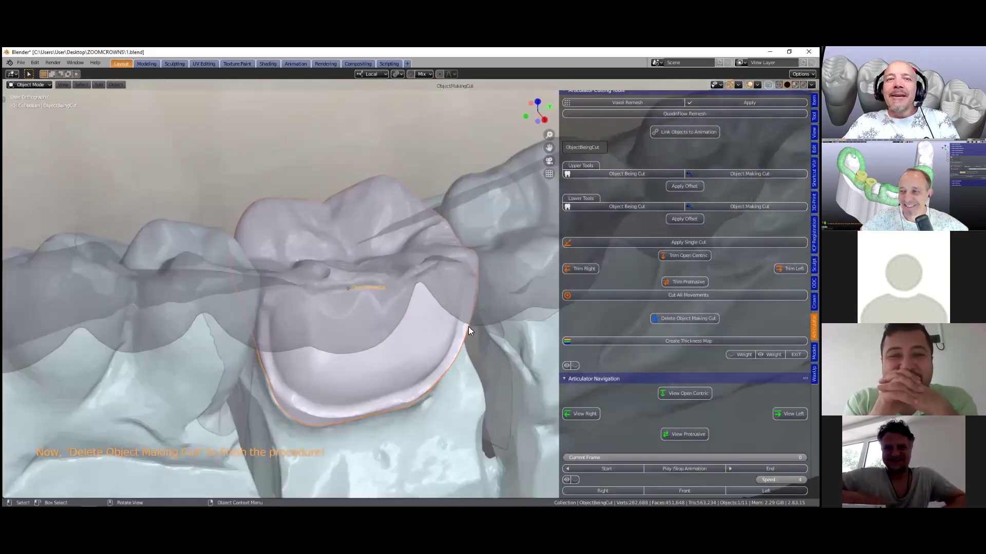
pyautogui.scroll(-1, 441, 305)
pyautogui.moveTo(438, 209); pyautogui.dragTo(480, 276, button='middle')
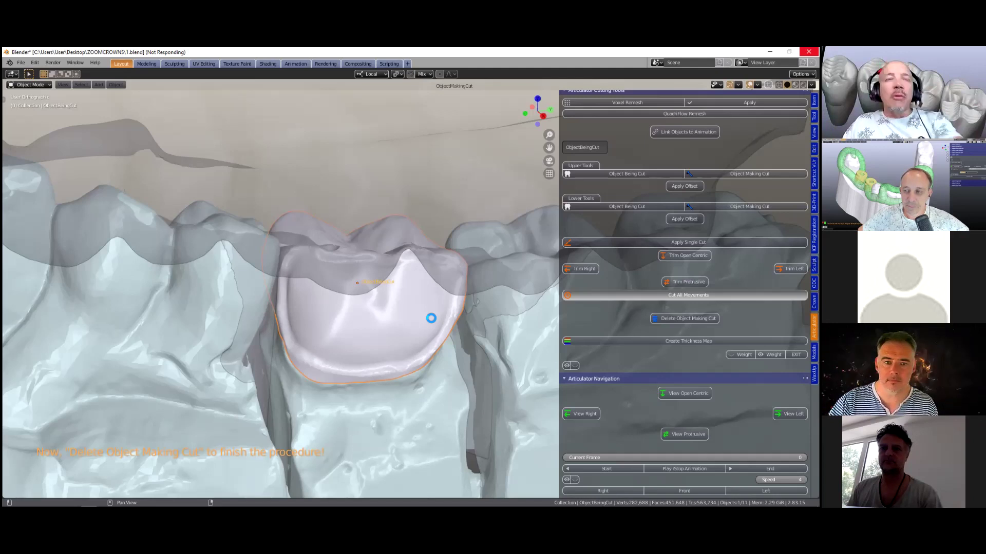
pyautogui.moveTo(429, 326); pyautogui.dragTo(527, 398, button='middle')
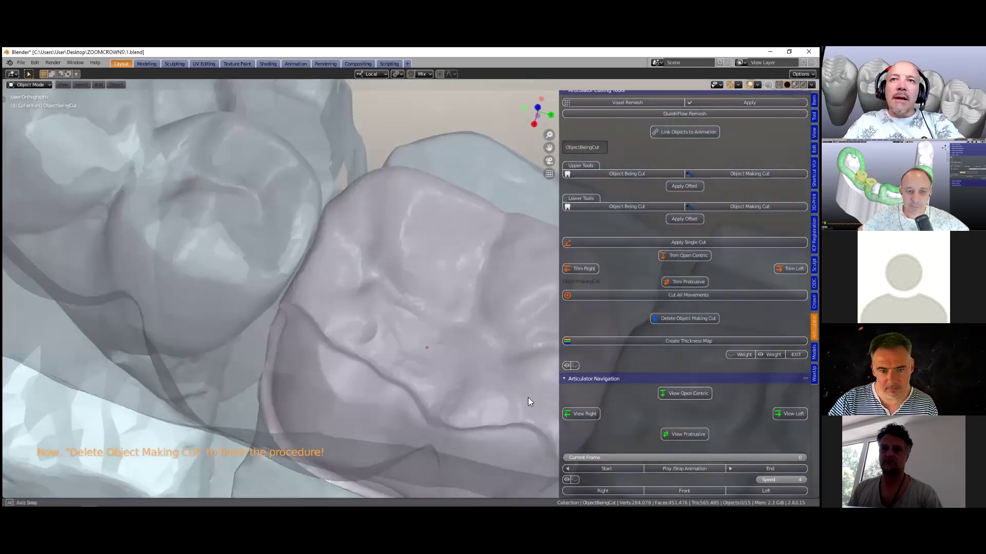
# - Delete the object making the cut and hide the antagonist to expose the trimmed crown
pyautogui.scroll(-1, 280, 289)
pyautogui.scroll(-2, 279, 289)
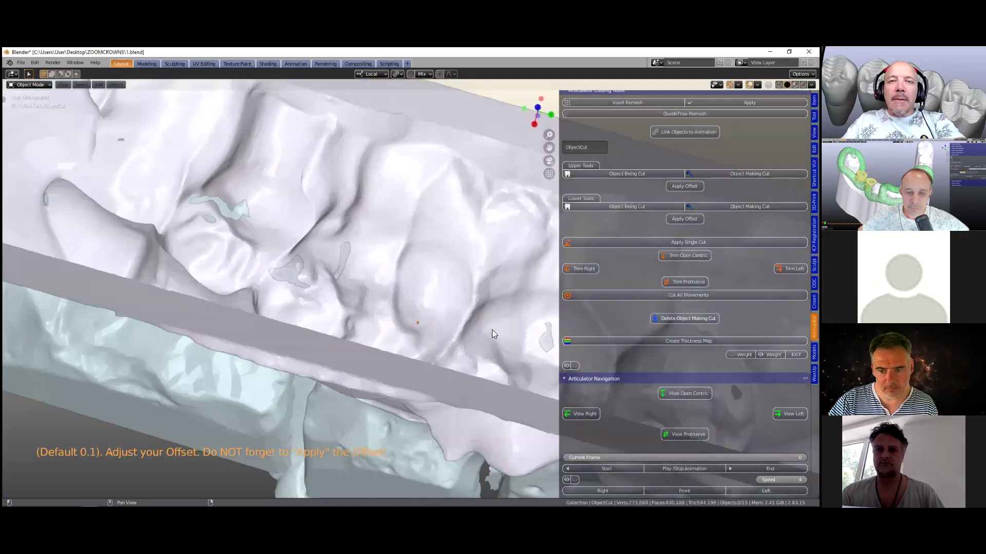
pyautogui.scroll(-3, 486, 280)
pyautogui.keyDown('shift'); pyautogui.moveTo(477, 325); pyautogui.dragTo(477, 278, button='middle'); pyautogui.keyUp('shift')
pyautogui.scroll(1, 477, 278)
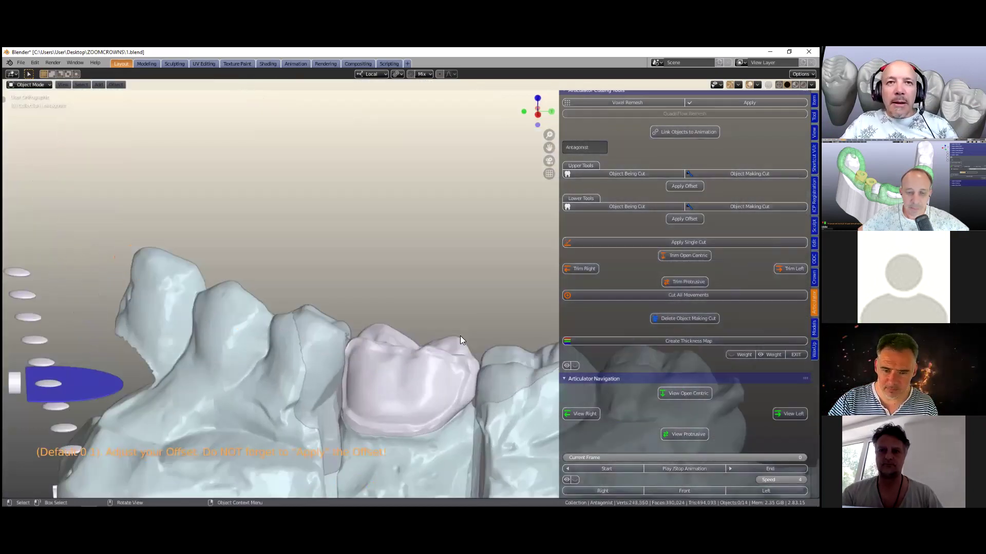
# - Inspect the trimmed crown's occlusal surface and its mesh from several sides
pyautogui.moveTo(460, 335); pyautogui.dragTo(241, 368, button='middle')
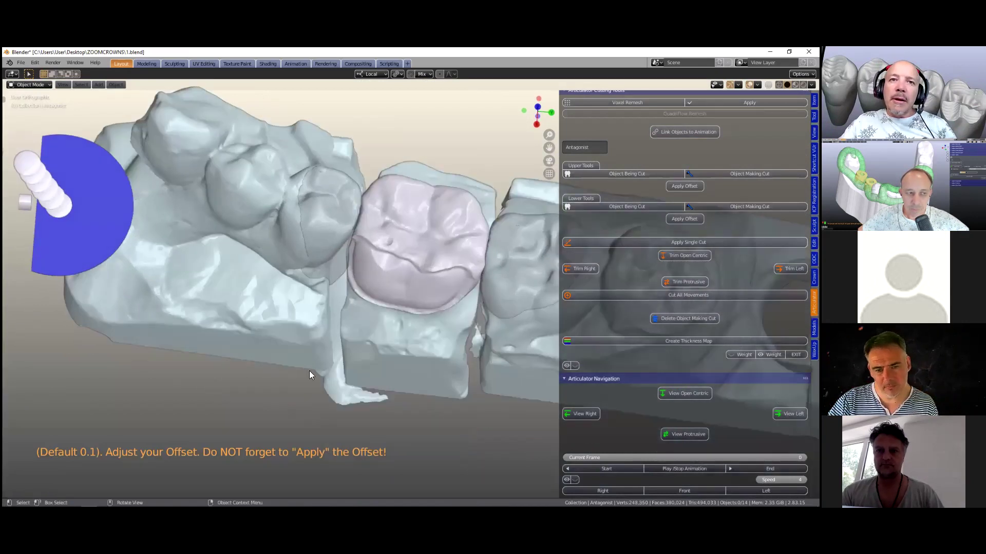
pyautogui.scroll(5, 336, 193)
pyautogui.moveTo(366, 233)
pyautogui.mouseDown(button='middle')
pyautogui.moveTo(373, 268)
pyautogui.moveTo(385, 252)
pyautogui.moveTo(374, 236)
pyautogui.mouseUp(button='middle')
pyautogui.click(374, 236)
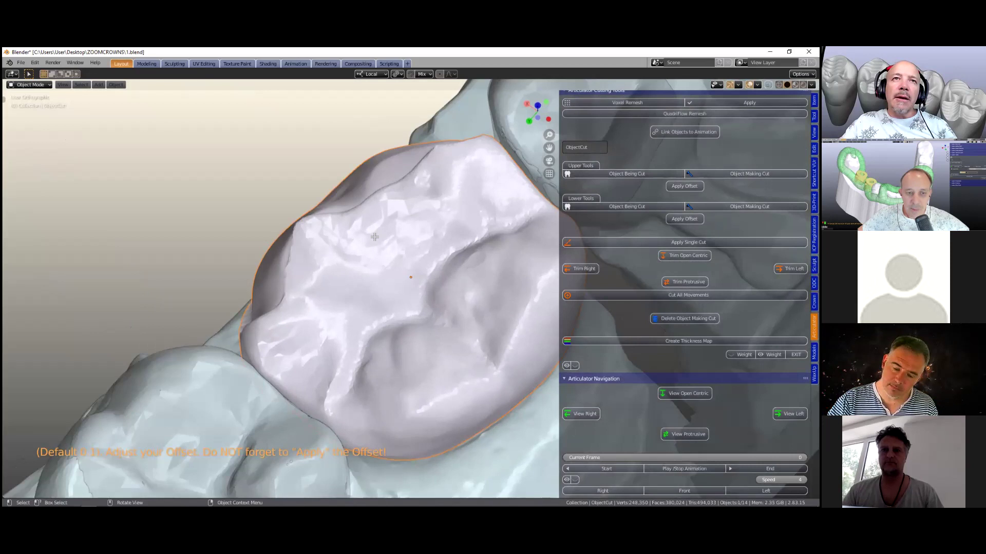
pyautogui.press('Tab')
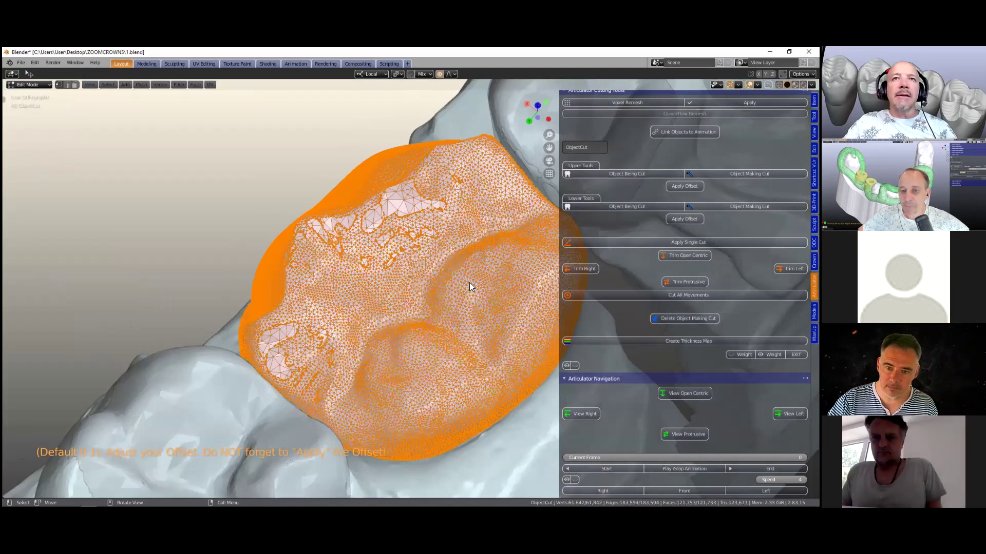
pyautogui.scroll(3, 470, 283)
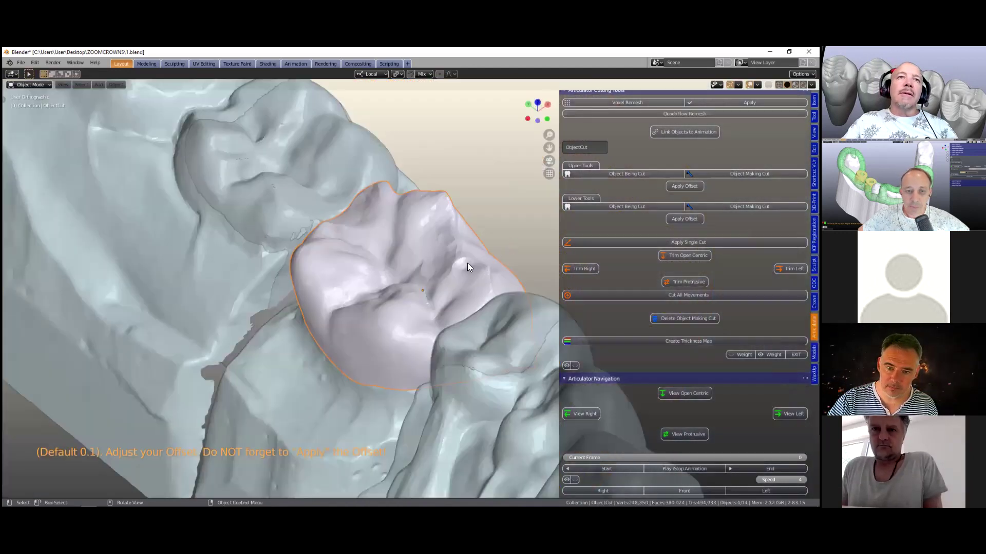
pyautogui.scroll(2, 405, 291)
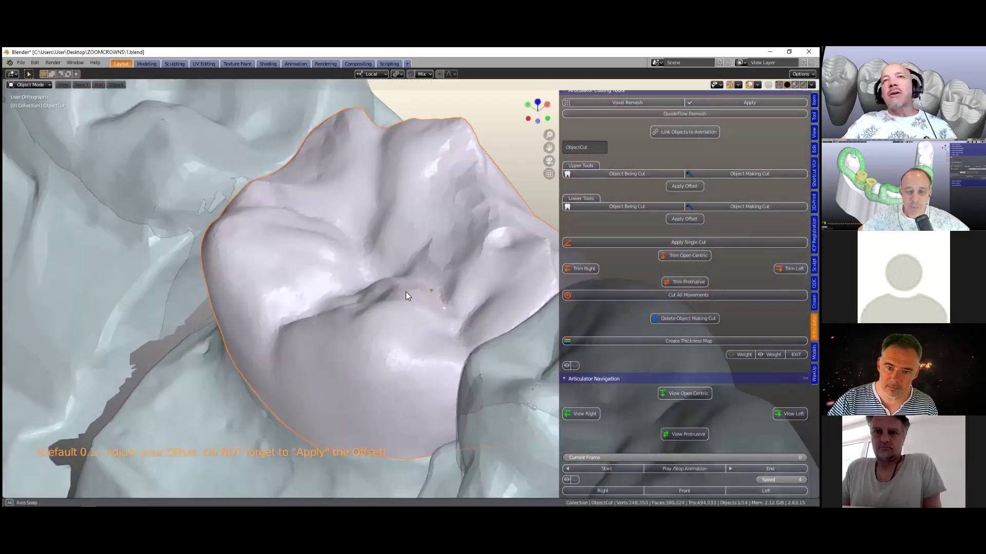
pyautogui.moveTo(396, 306); pyautogui.dragTo(417, 312, button='middle')
pyautogui.scroll(-3, 422, 278)
pyautogui.scroll(-3, 417, 311)
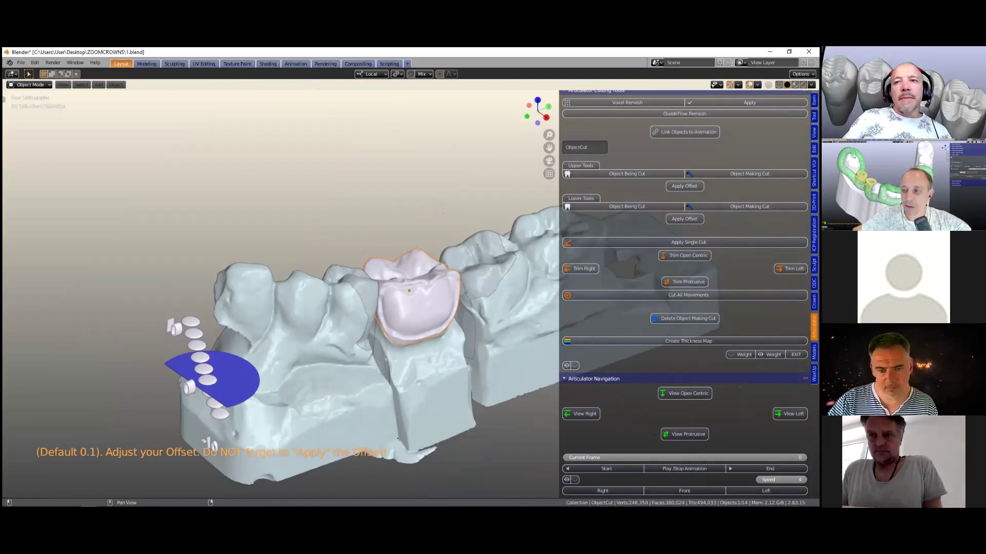
pyautogui.moveTo(452, 374); pyautogui.dragTo(451, 362, button='middle')
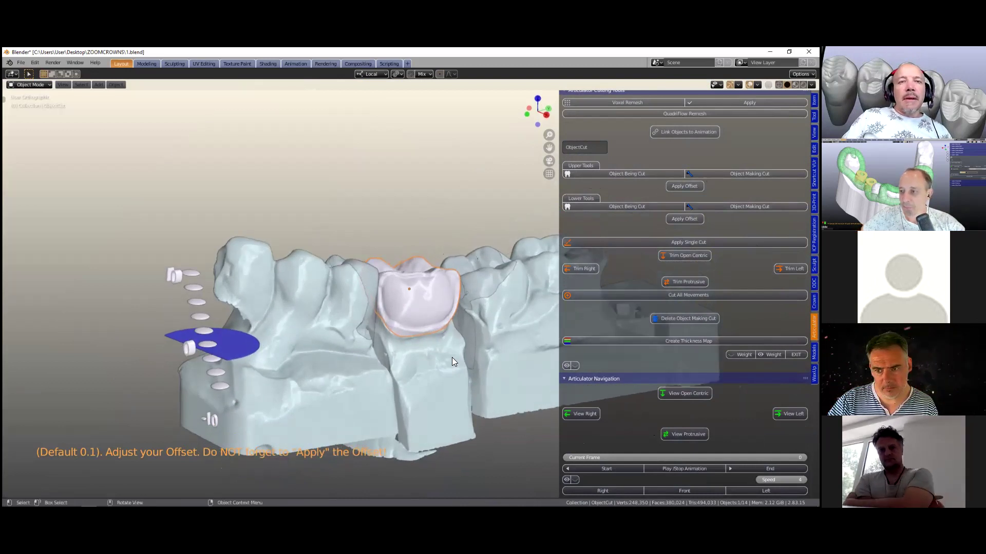
# - Select the lower segment model and draw annotation curves with a central stroke just below the crown's margin
pyautogui.moveTo(374, 345); pyautogui.dragTo(397, 307, button='middle')
pyautogui.scroll(5, 389, 265)
pyautogui.keyDown('shift'); pyautogui.moveTo(124, 208); pyautogui.dragTo(104, 120, button='middle'); pyautogui.keyUp('shift')
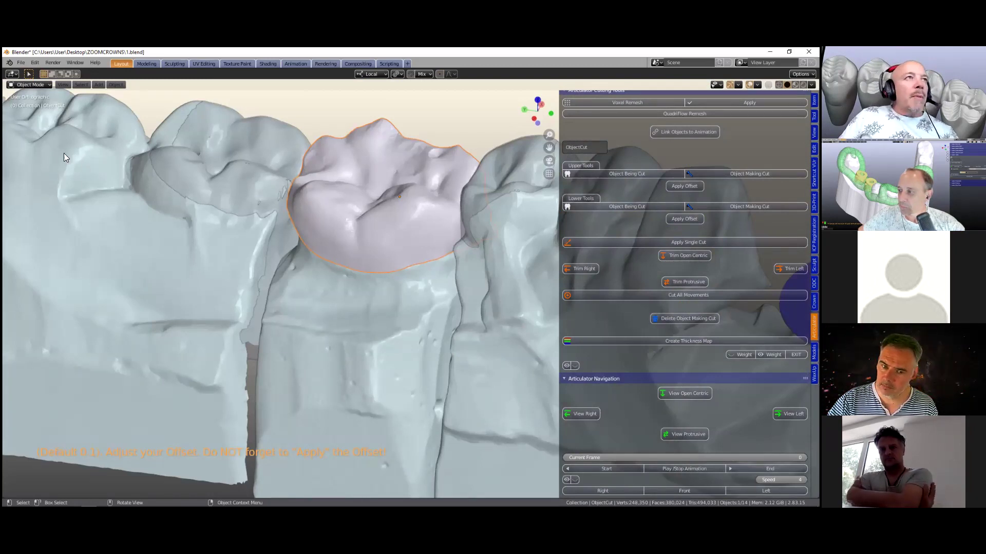
pyautogui.click(76, 143)
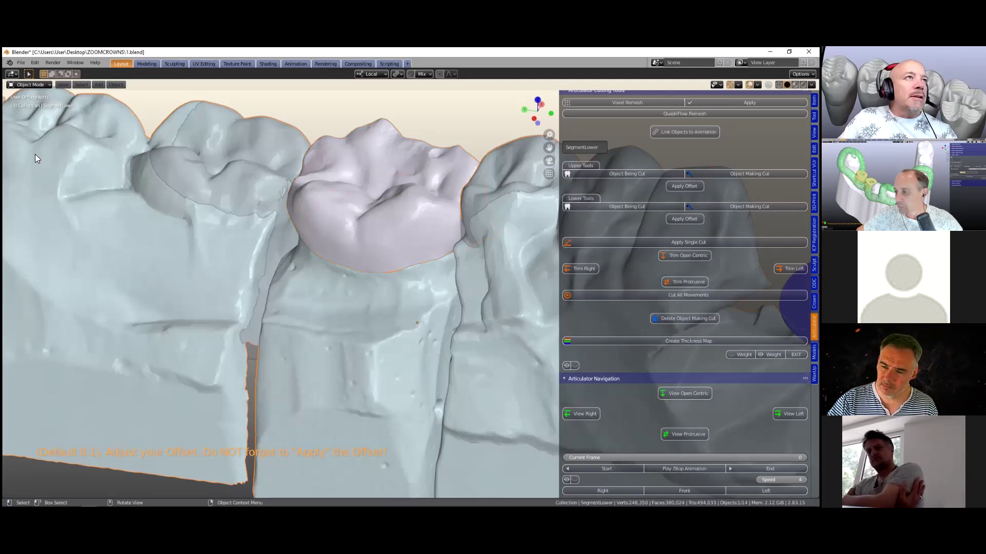
pyautogui.press('t')
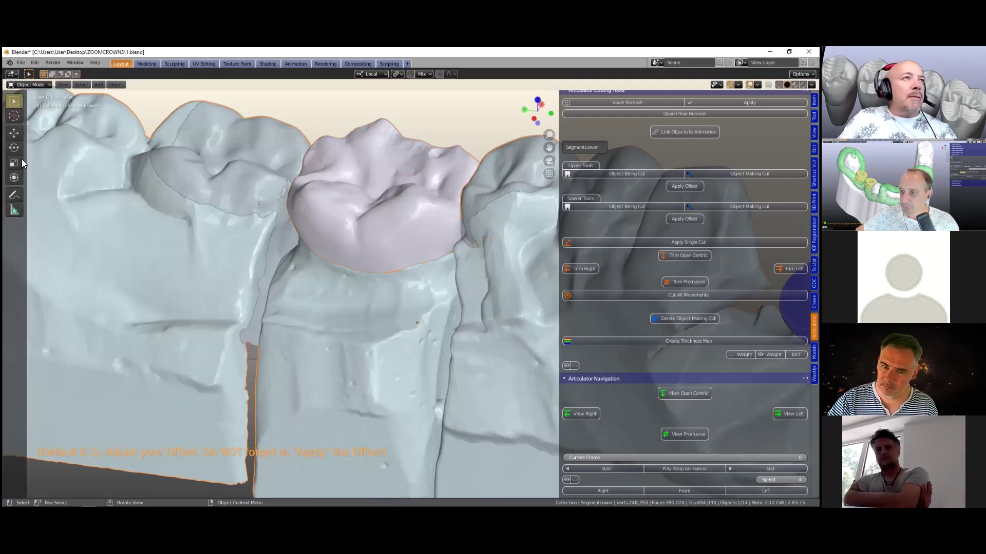
pyautogui.click(14, 195)
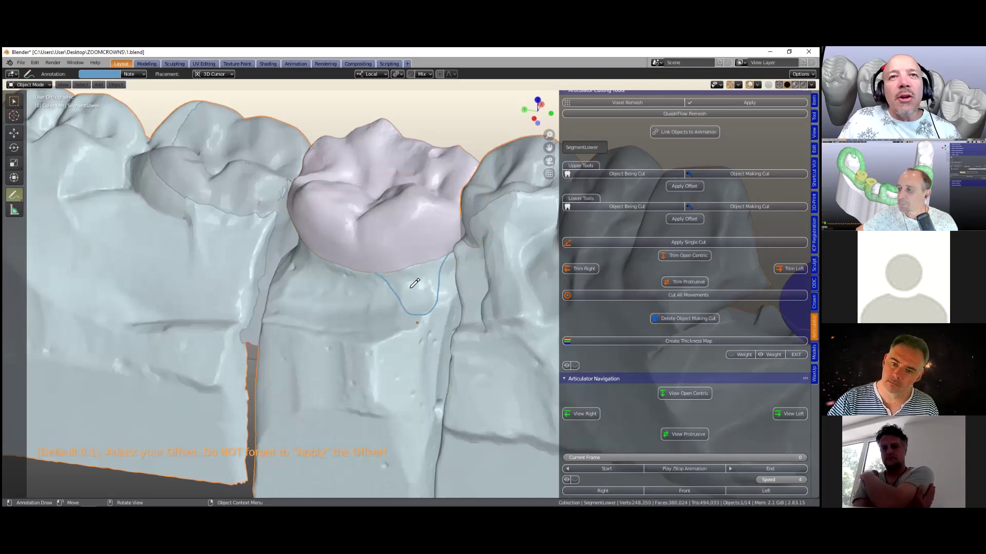
pyautogui.moveTo(409, 258)
pyautogui.mouseDown()
pyautogui.moveTo(424, 308)
pyautogui.moveTo(420, 300)
pyautogui.mouseUp()
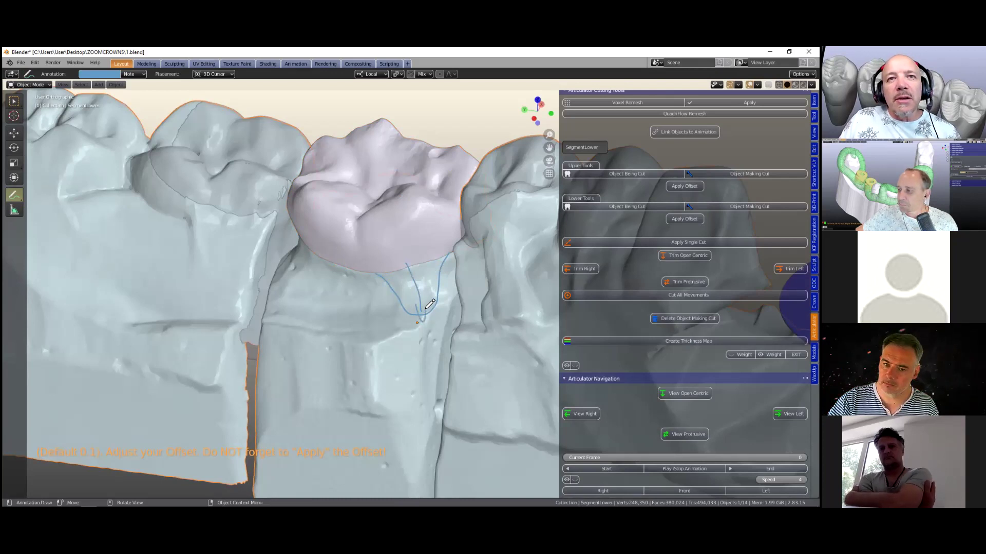
# - Add arrowheads to the annotation curves below the crown's margin, and erase all the annotation strokes with the eraser
pyautogui.moveTo(384, 285); pyautogui.dragTo(385, 301)
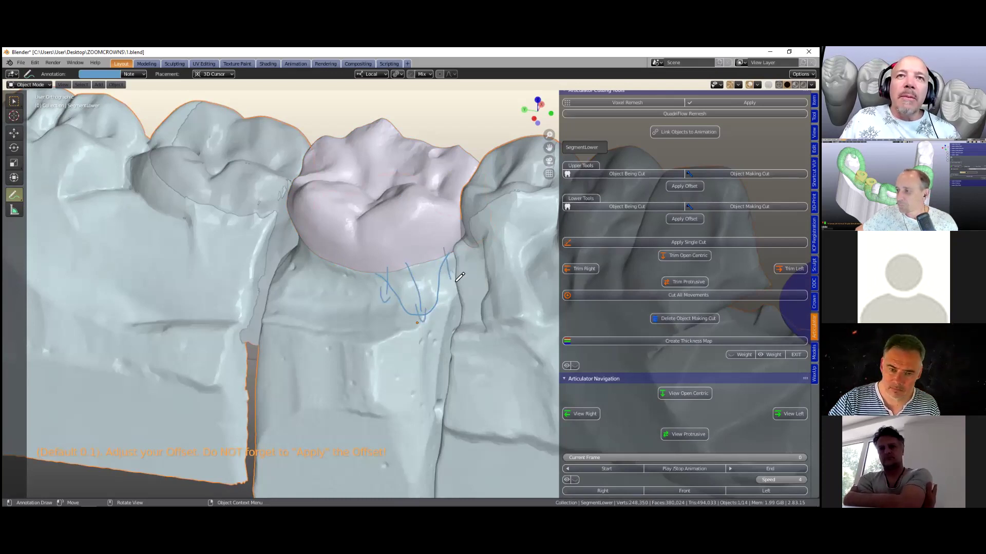
pyautogui.moveTo(336, 291); pyautogui.dragTo(388, 216, button='middle')
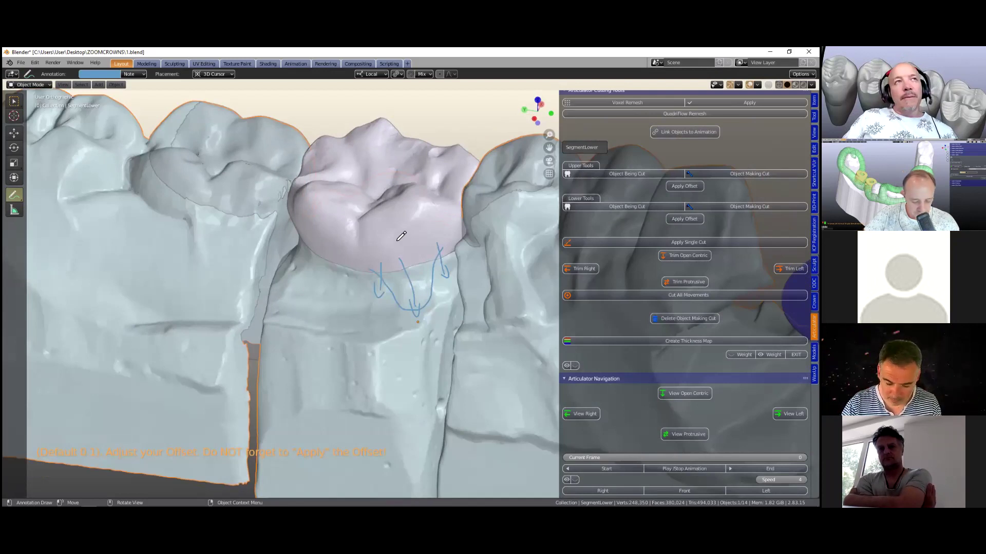
pyautogui.moveTo(20, 199); pyautogui.dragTo(51, 248)
pyautogui.moveTo(442, 226)
pyautogui.mouseDown()
pyautogui.moveTo(450, 290)
pyautogui.moveTo(426, 240)
pyautogui.moveTo(394, 310)
pyautogui.moveTo(374, 286)
pyautogui.mouseUp()
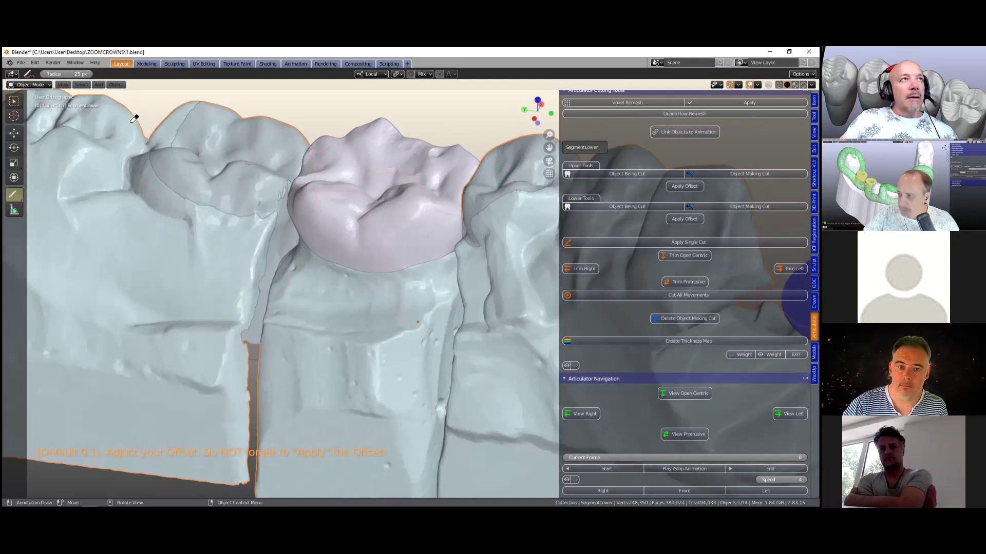
pyautogui.click(21, 63)
pyautogui.moveTo(33, 75)
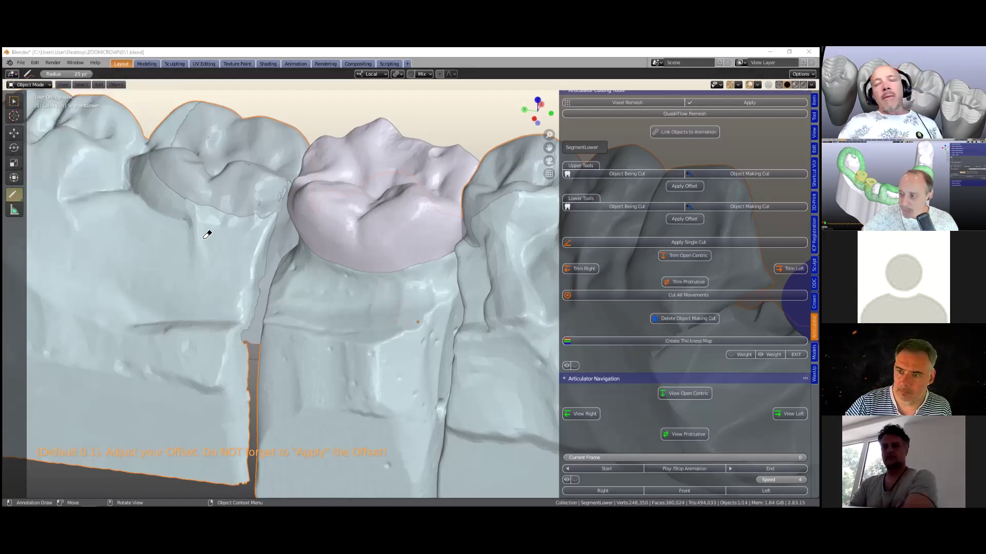
pyautogui.scroll(-2, 203, 239)
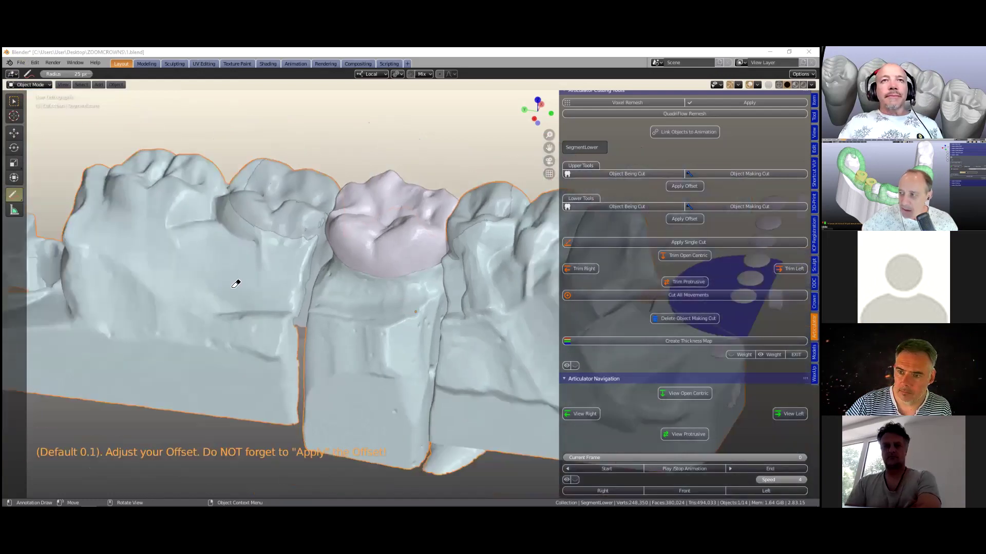
pyautogui.scroll(3, 236, 315)
pyautogui.scroll(-3, 236, 318)
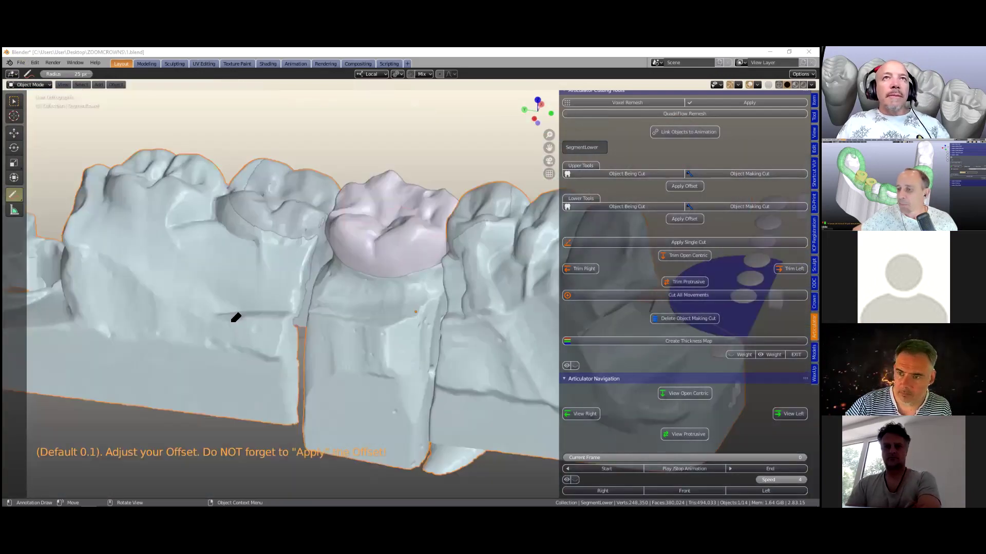